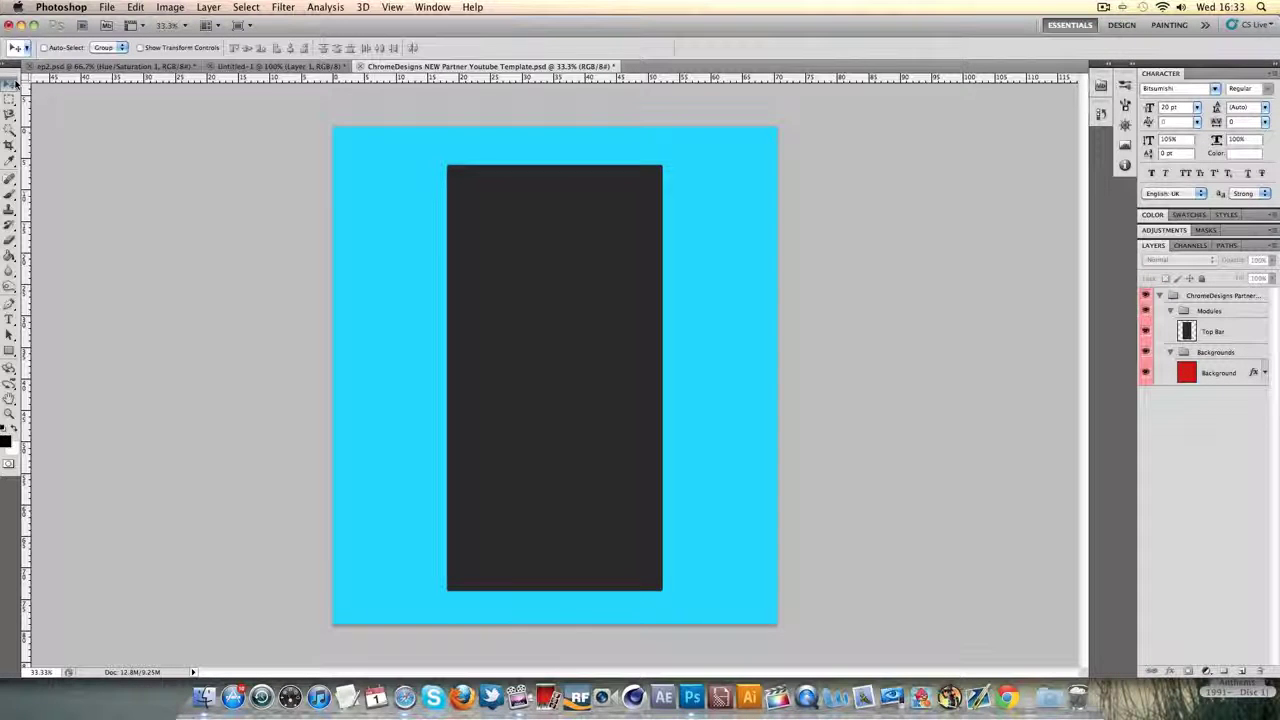
Step: Bring up the ep2.psd banner, pick the Zoom tool and clear the selection
left_click(95, 66)
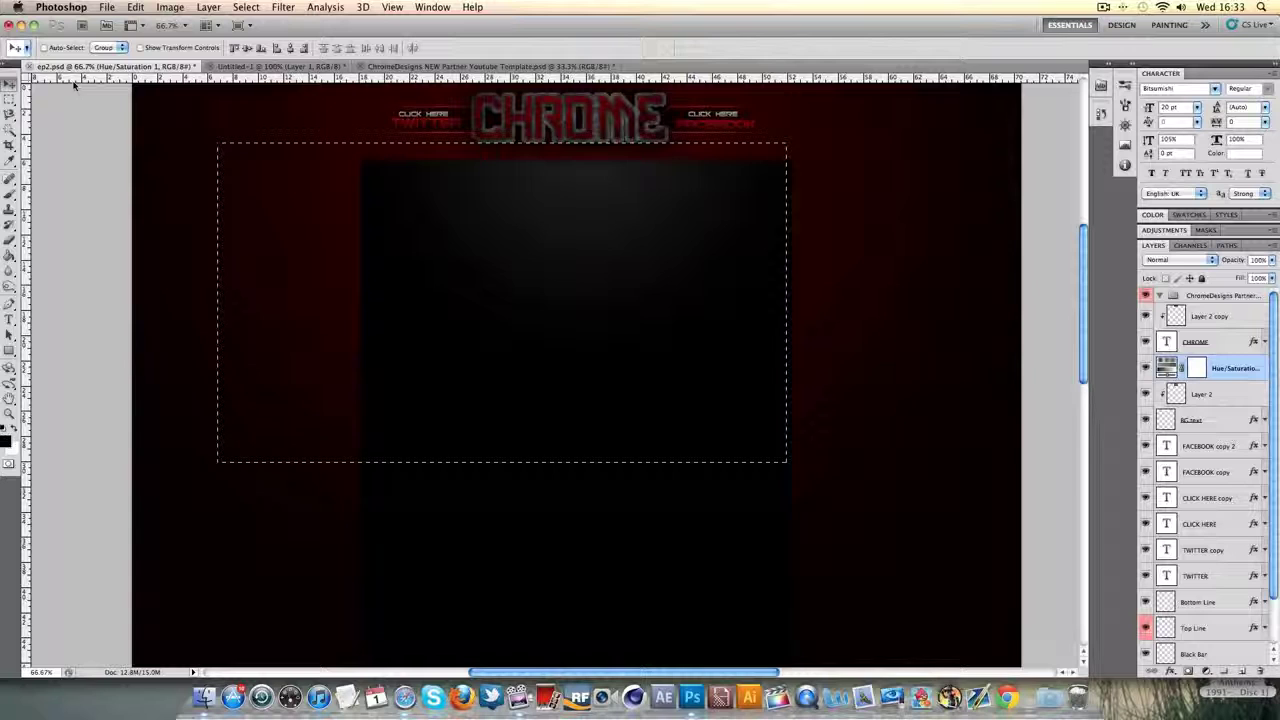
left_click(9, 99)
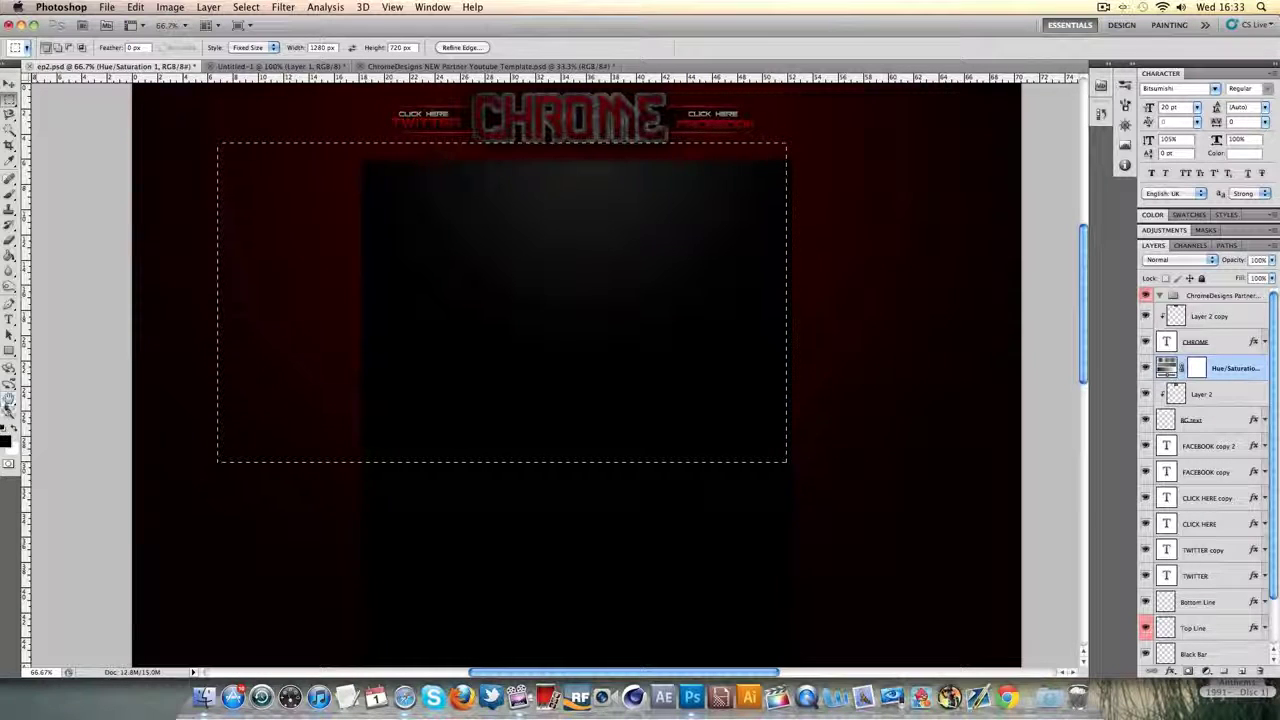
left_click(9, 410)
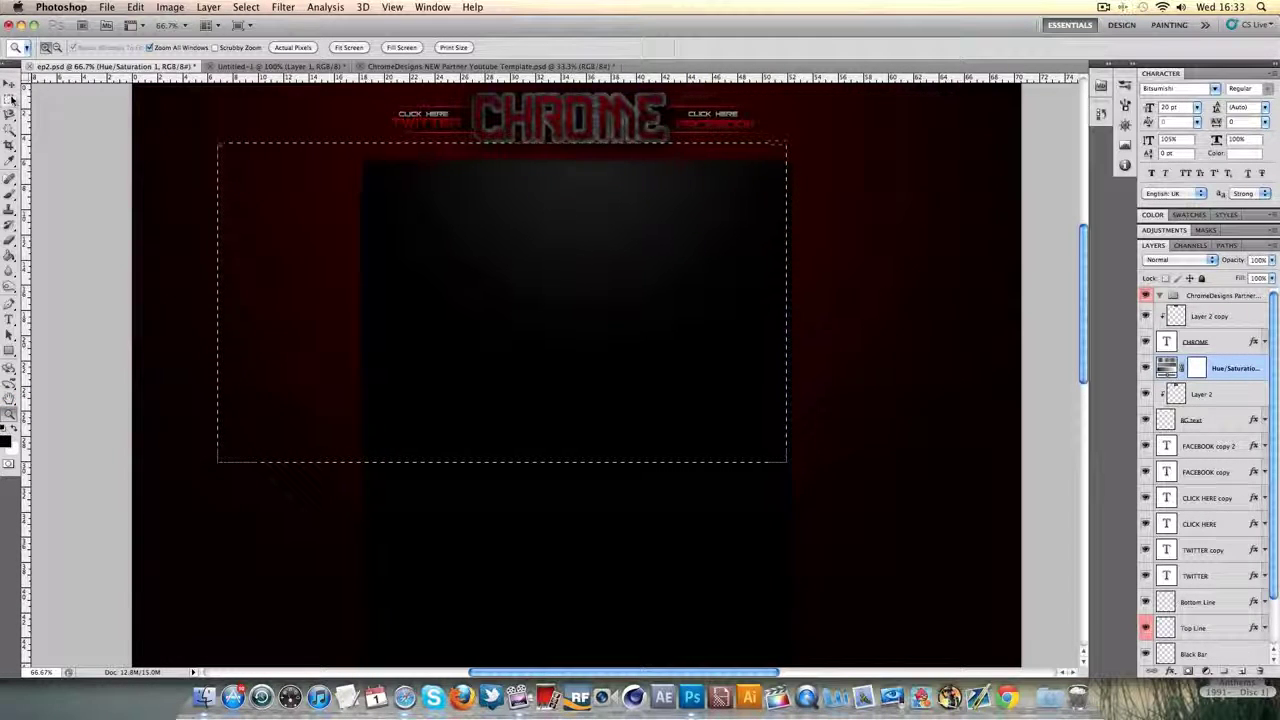
key("super+d")
Step: Zoom in to 200% on the CHROME title, then back out to 100%
left_click(667, 230)
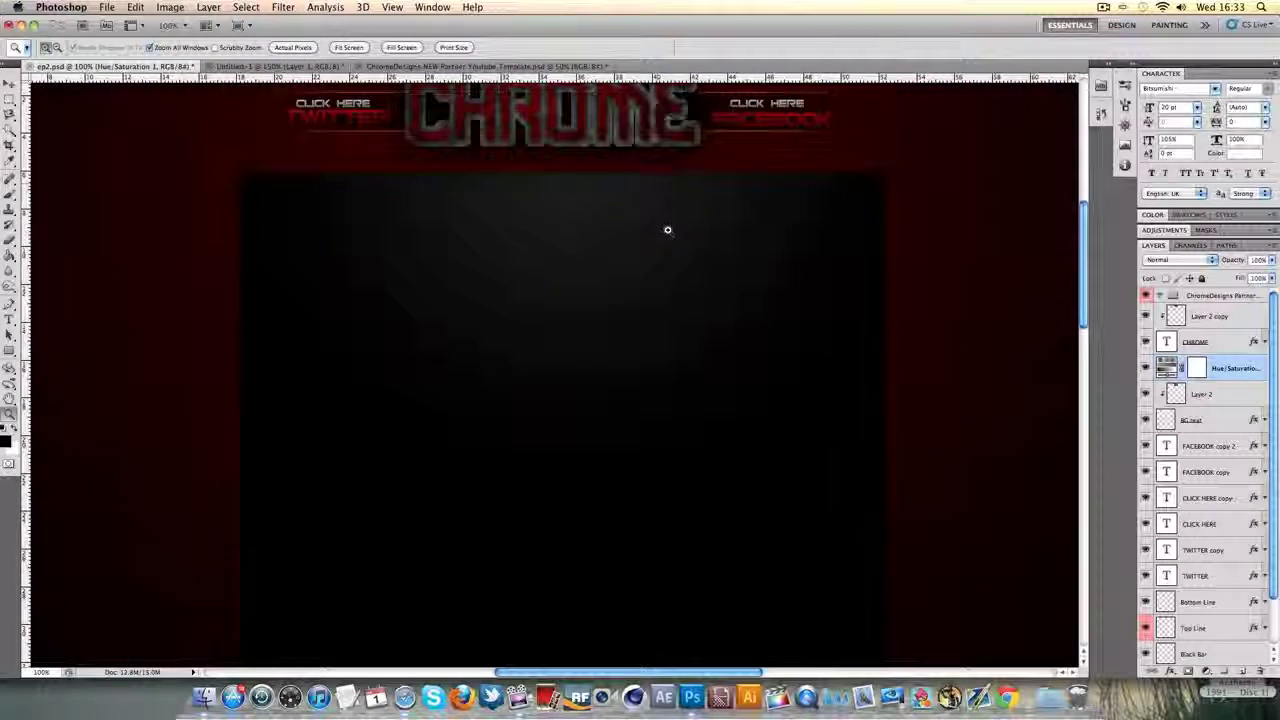
left_click(667, 230)
left_click(589, 398)
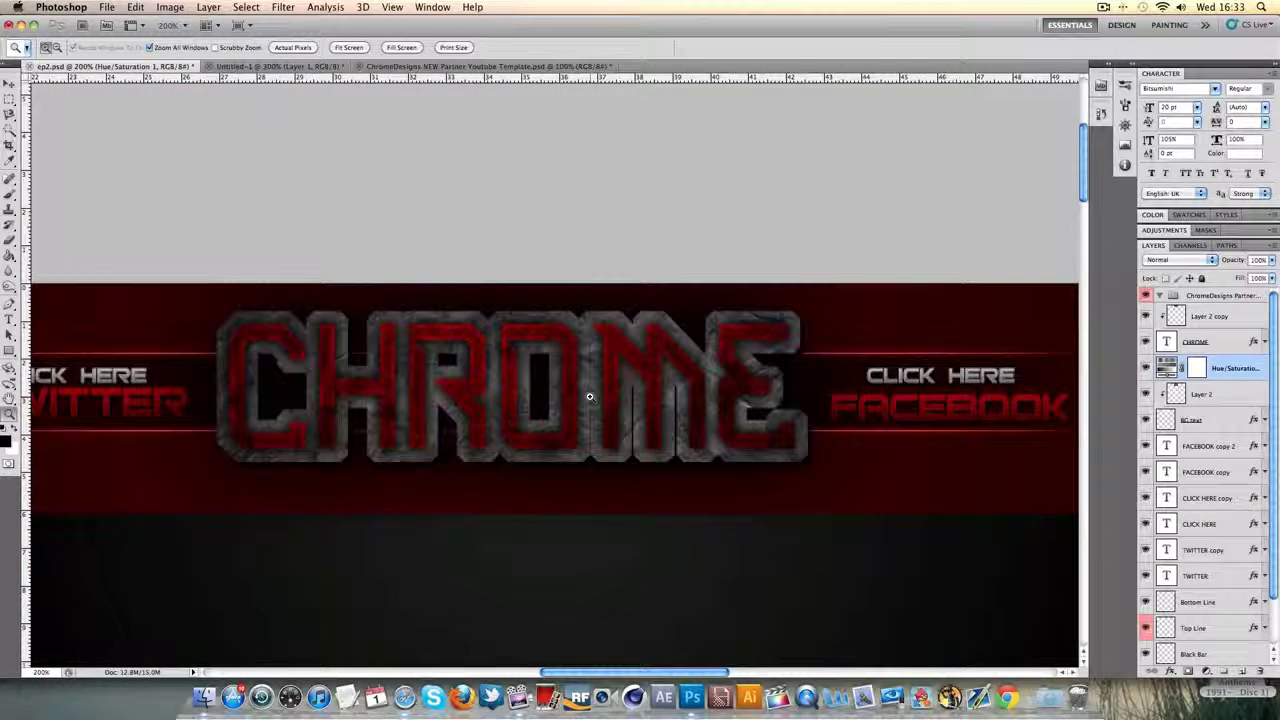
right_click(589, 397)
left_click(628, 452)
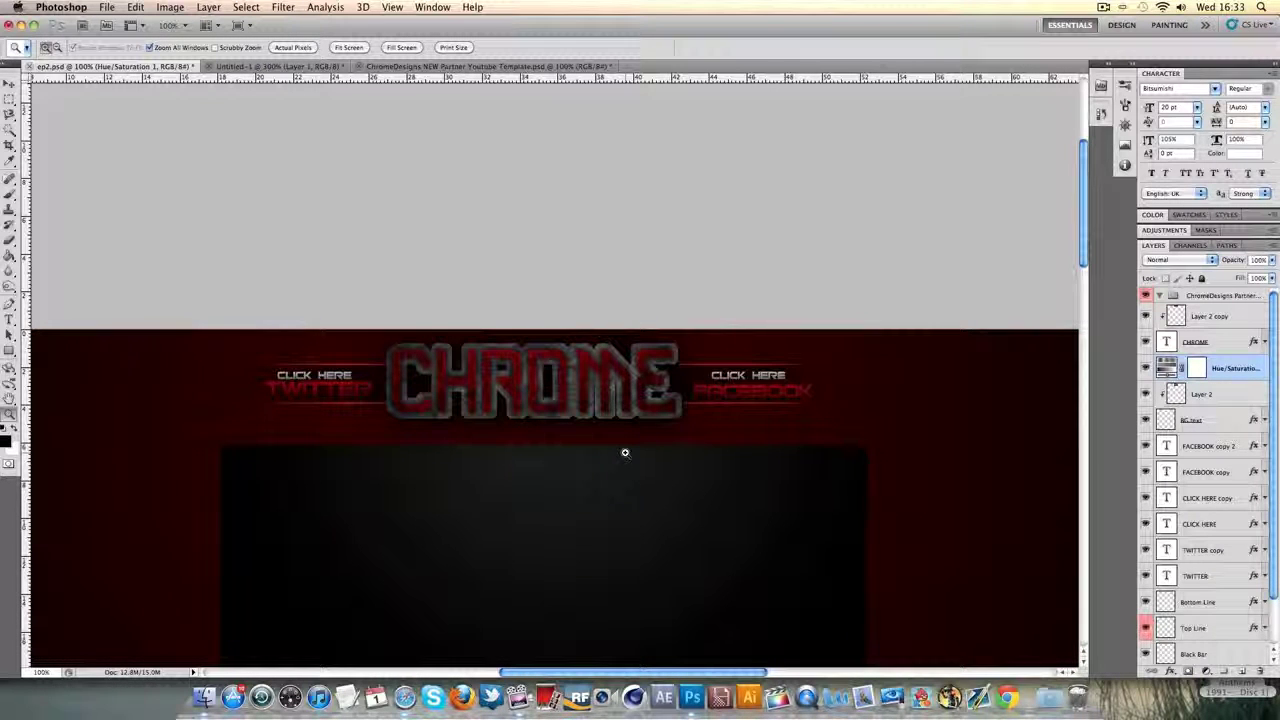
Step: Zoom out to 66.7%, then zoom back in on the CHROME title and restore the previous scale
right_click(612, 451)
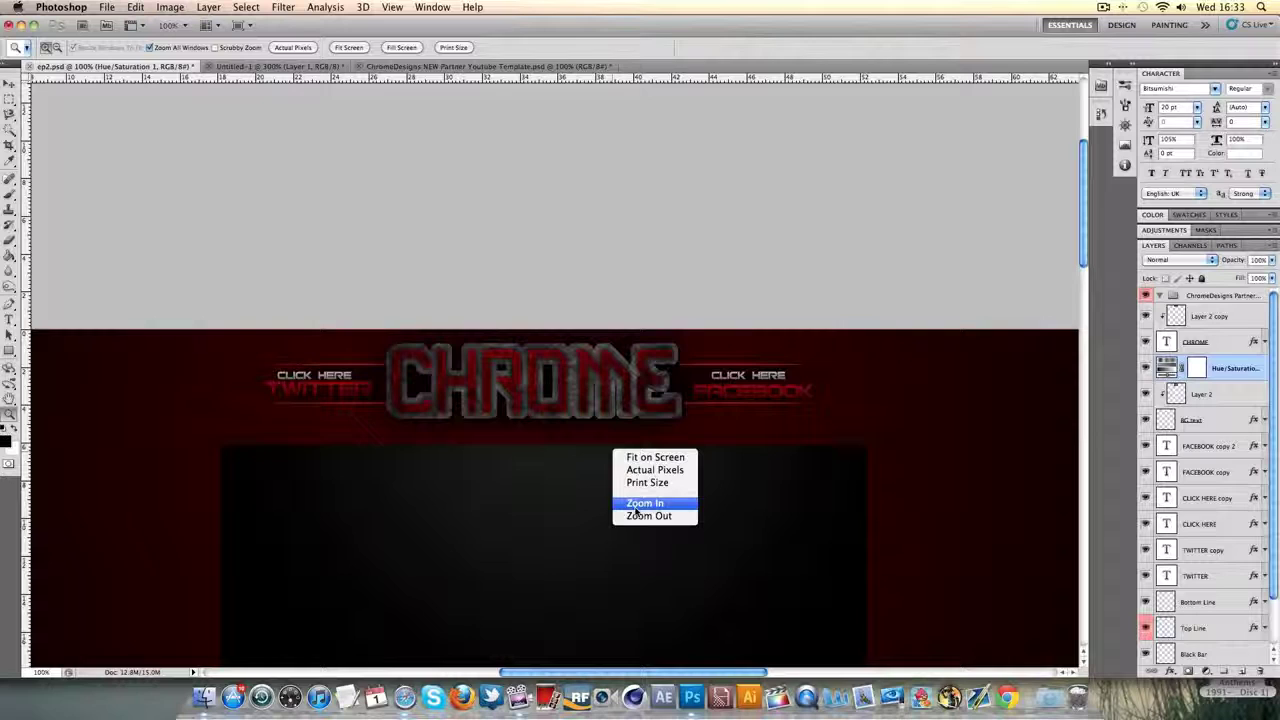
left_click(634, 513)
scroll(625, 460, "down", 3)
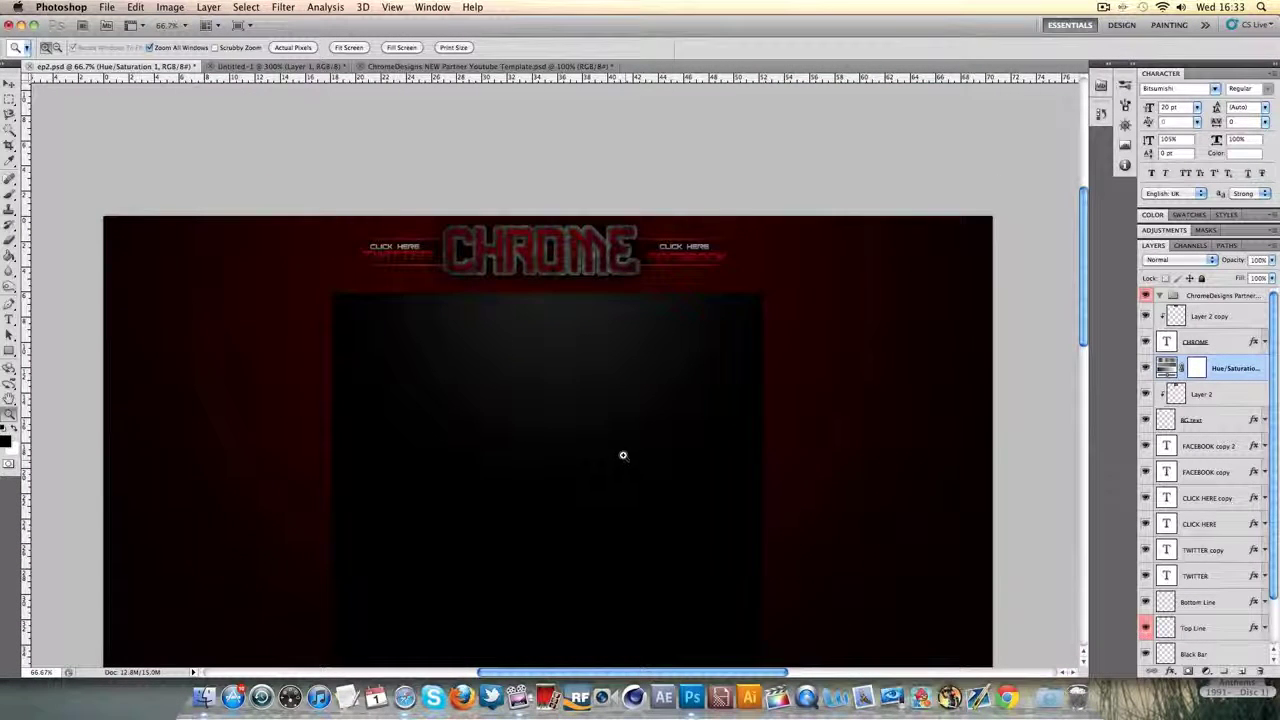
left_click(543, 243)
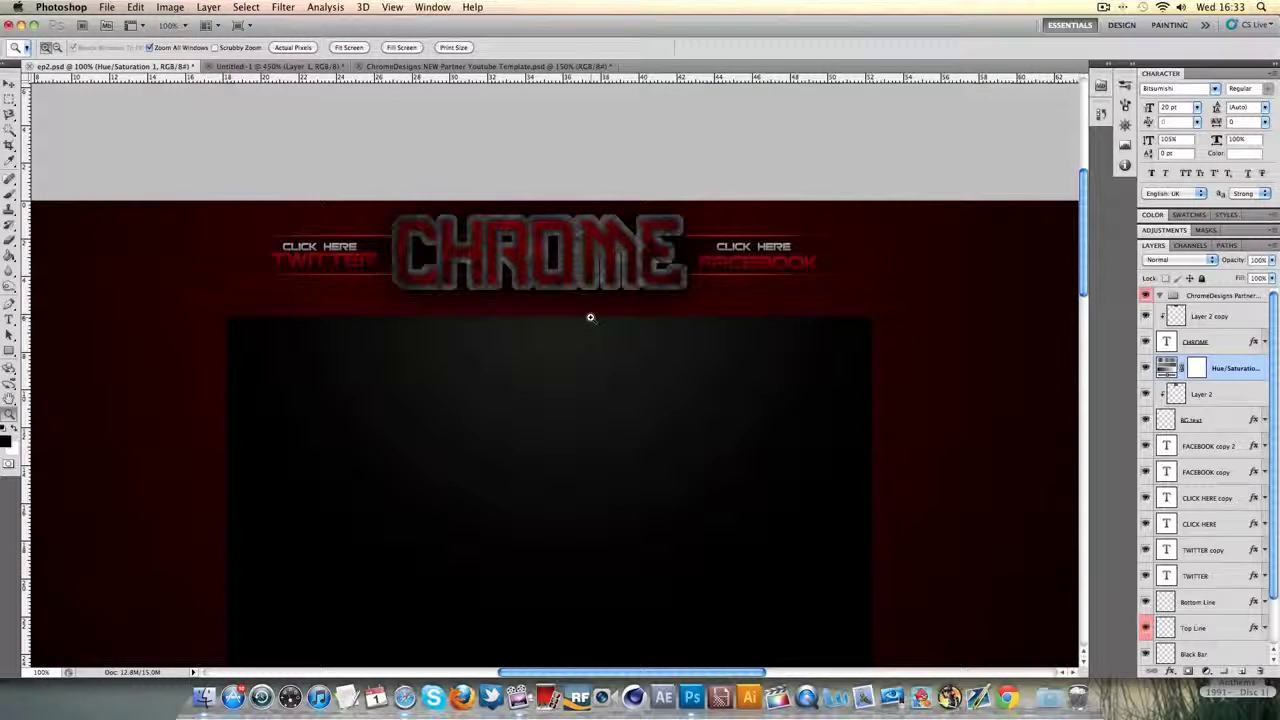
left_click(590, 251)
right_click(594, 251)
left_click(603, 311)
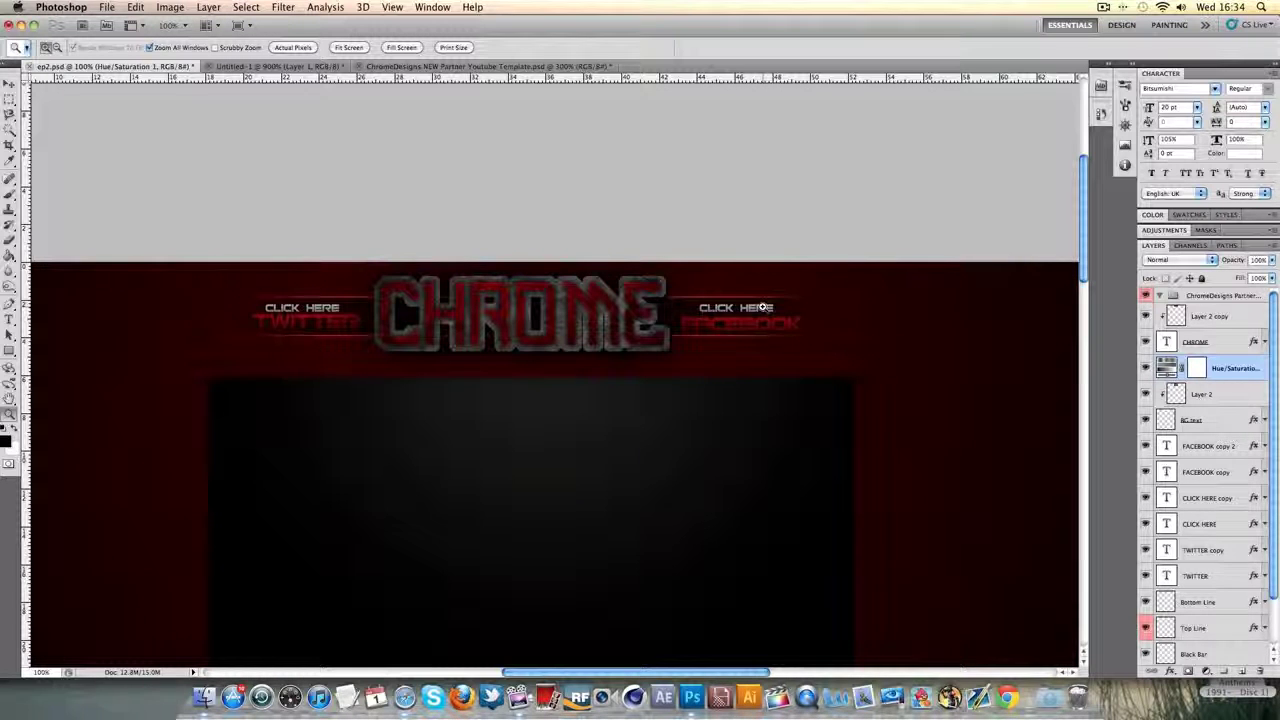
Step: Zoom the ChromeDesigns template out from 300% step by step until the whole page fits on screen
left_click(590, 66)
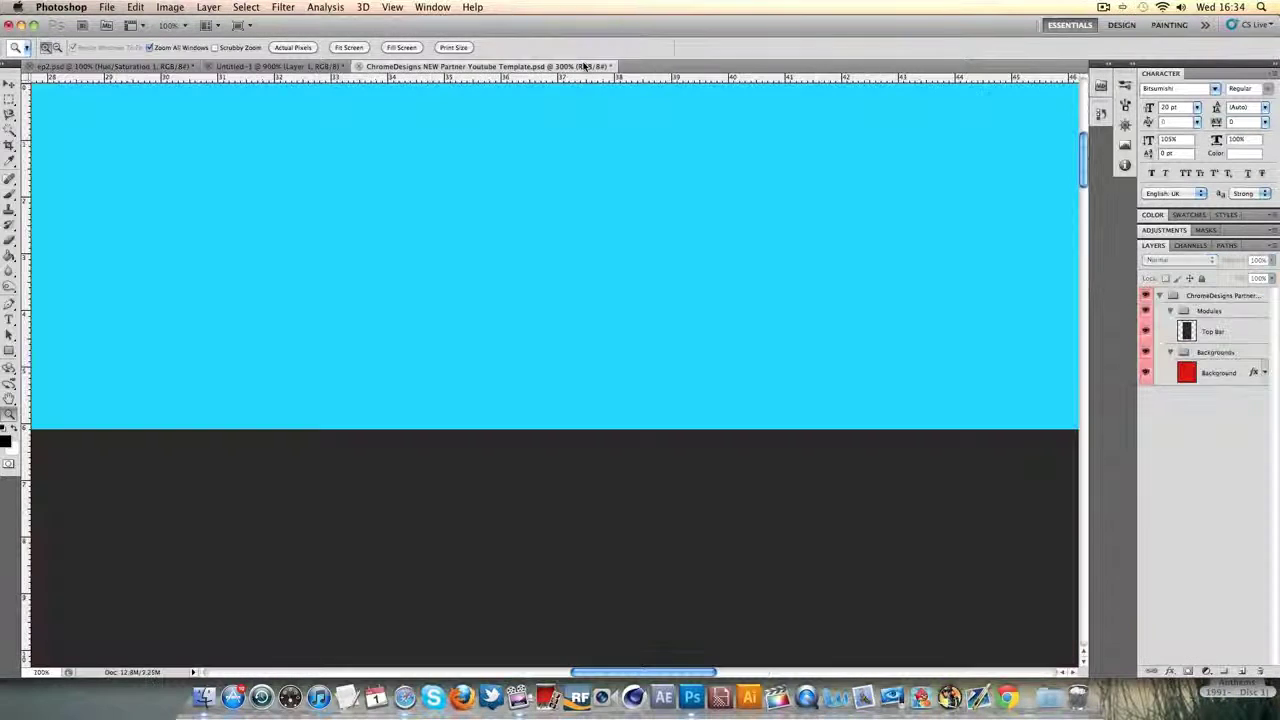
right_click(265, 358)
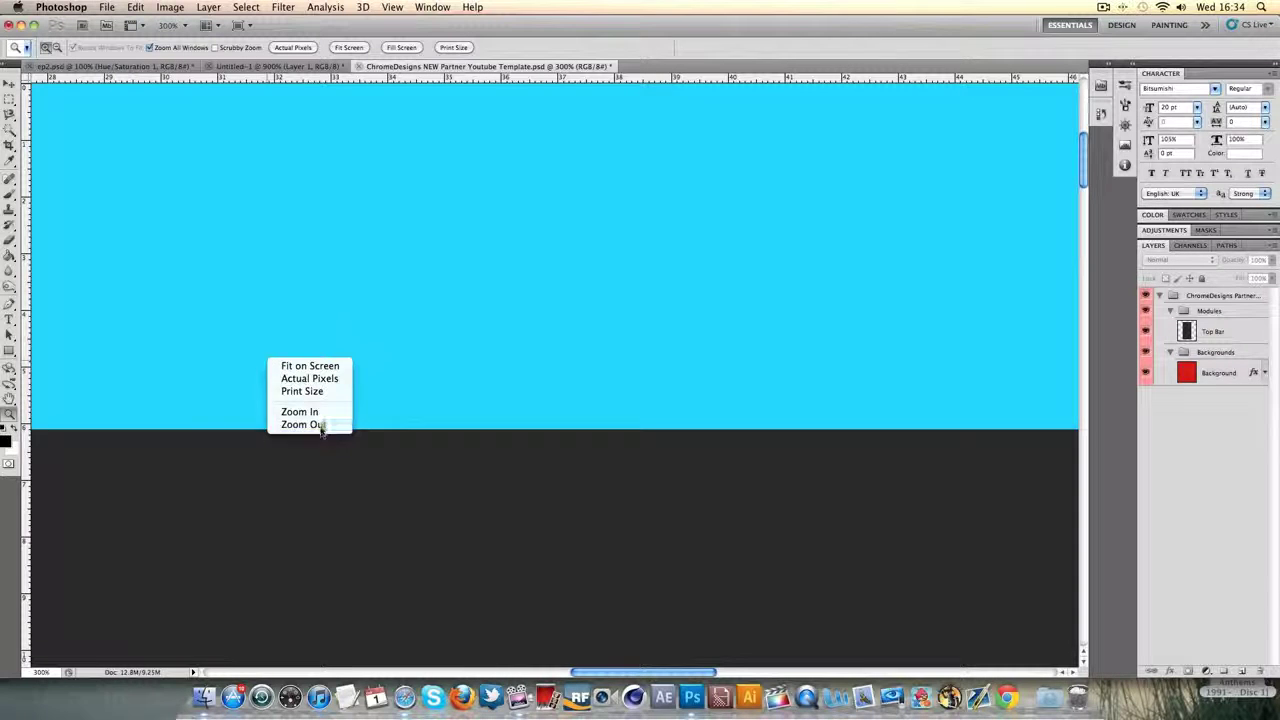
left_click(320, 423)
right_click(369, 421)
left_click(376, 487)
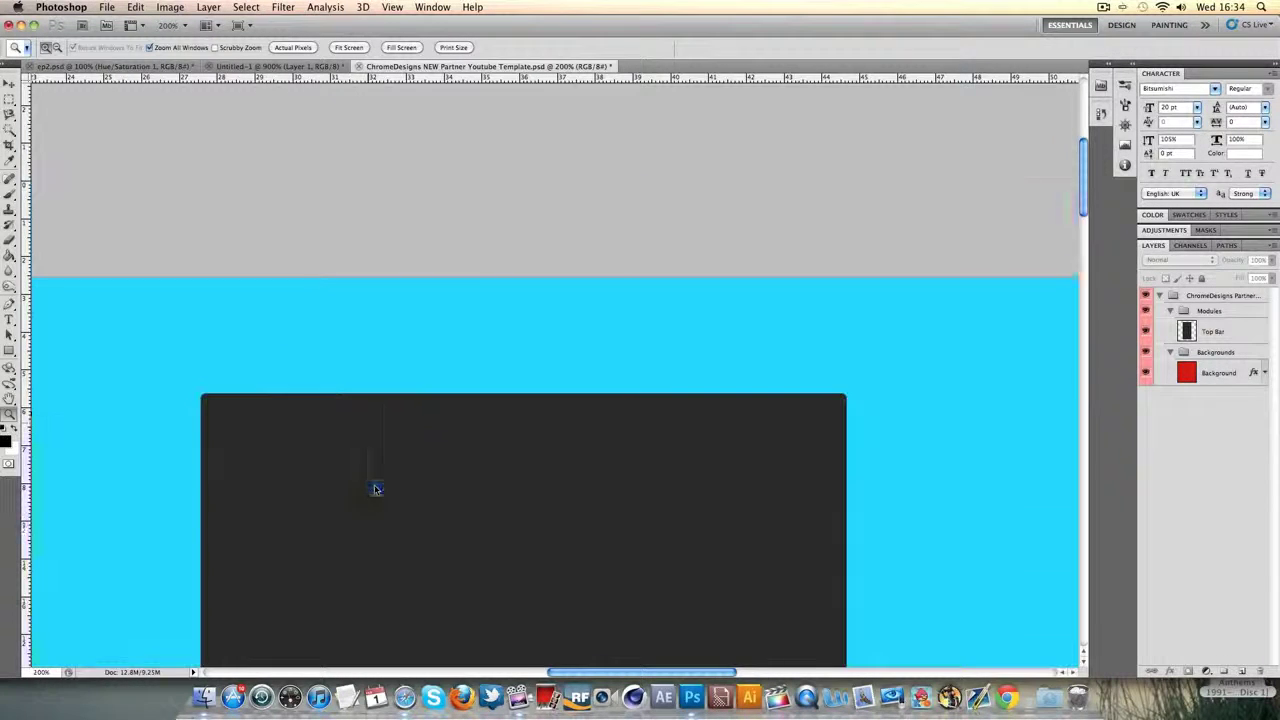
right_click(401, 400)
left_click(430, 465)
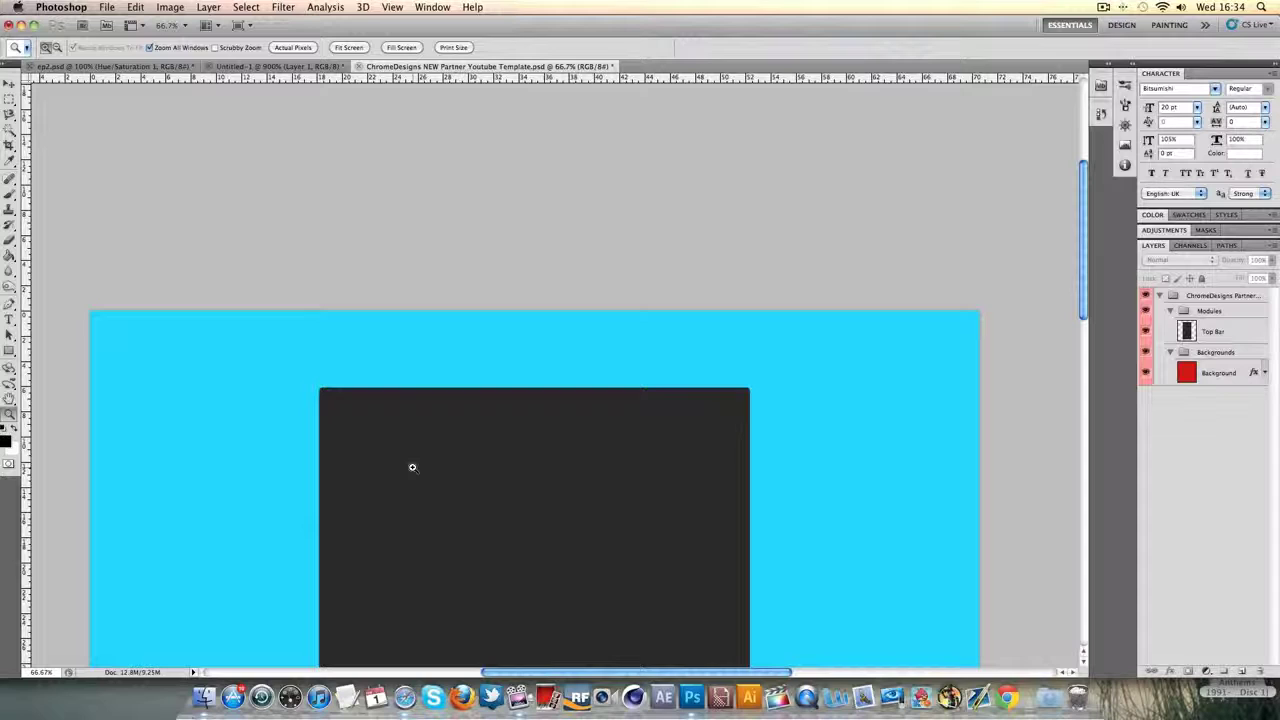
right_click(416, 433)
left_click(445, 450)
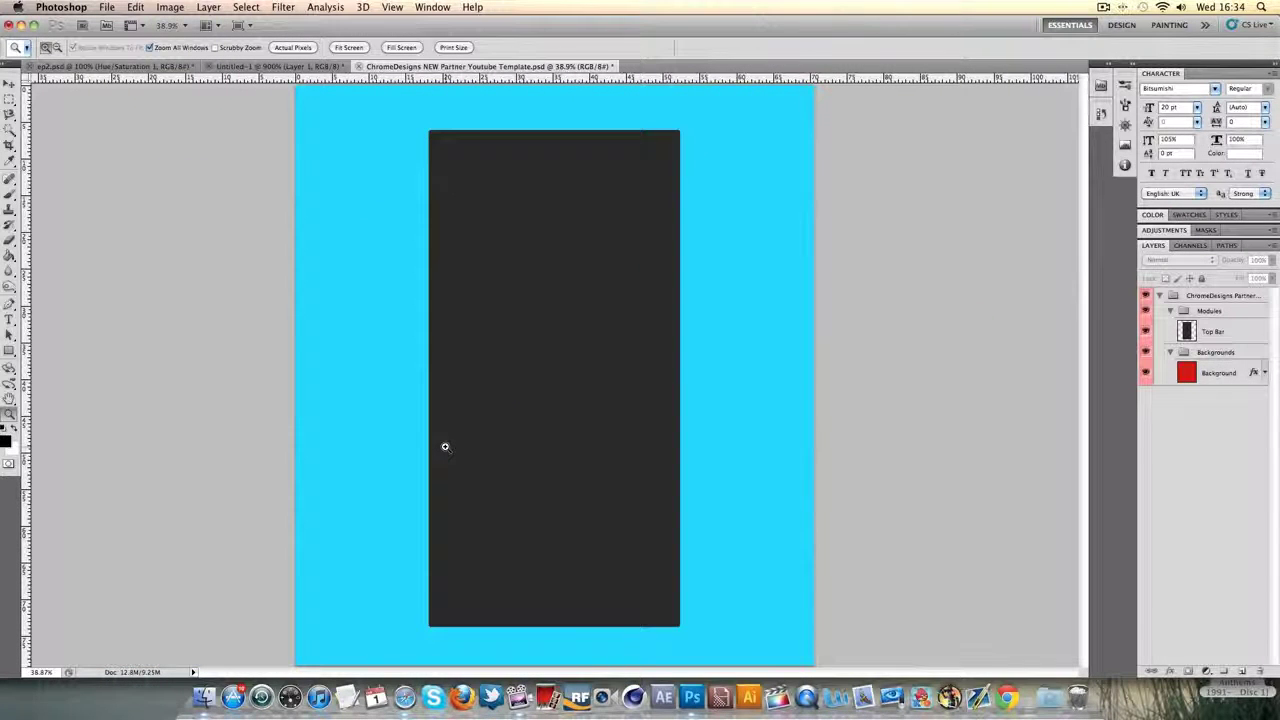
Step: Fit the Untitled-1 CHROME banner on screen, then go back to the template
left_click(279, 68)
right_click(195, 385)
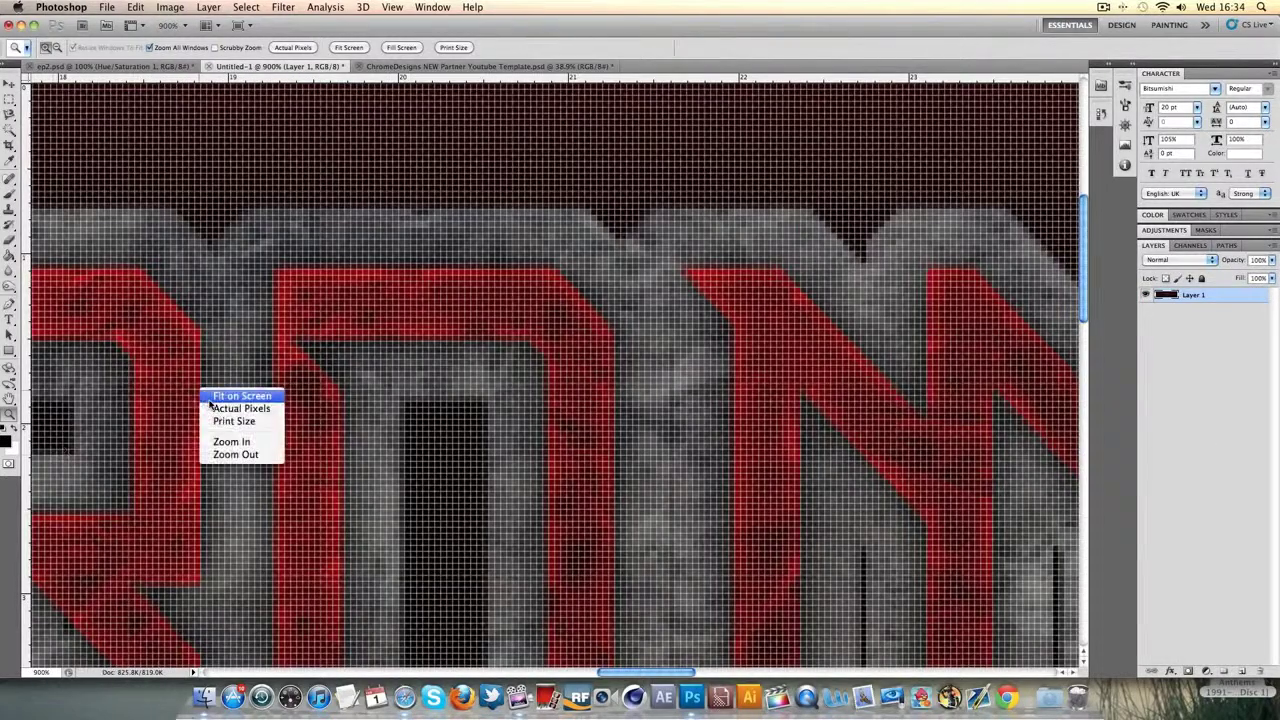
left_click(250, 396)
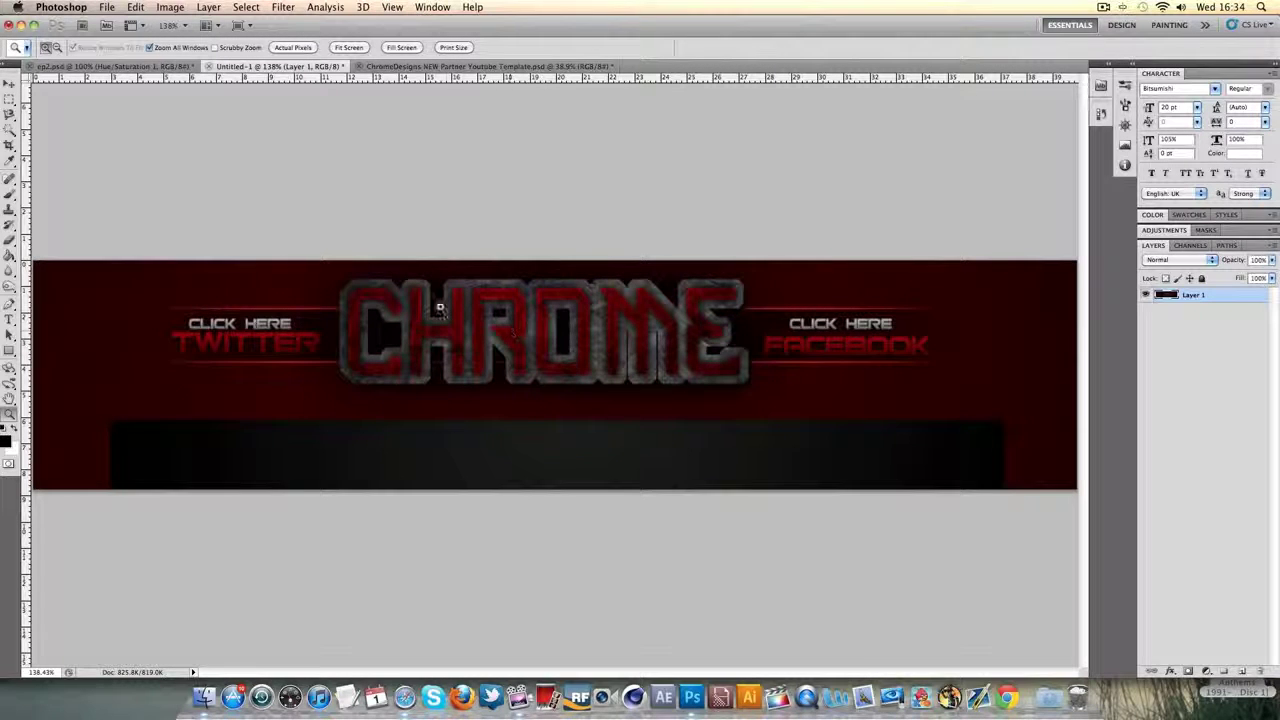
left_click(437, 66)
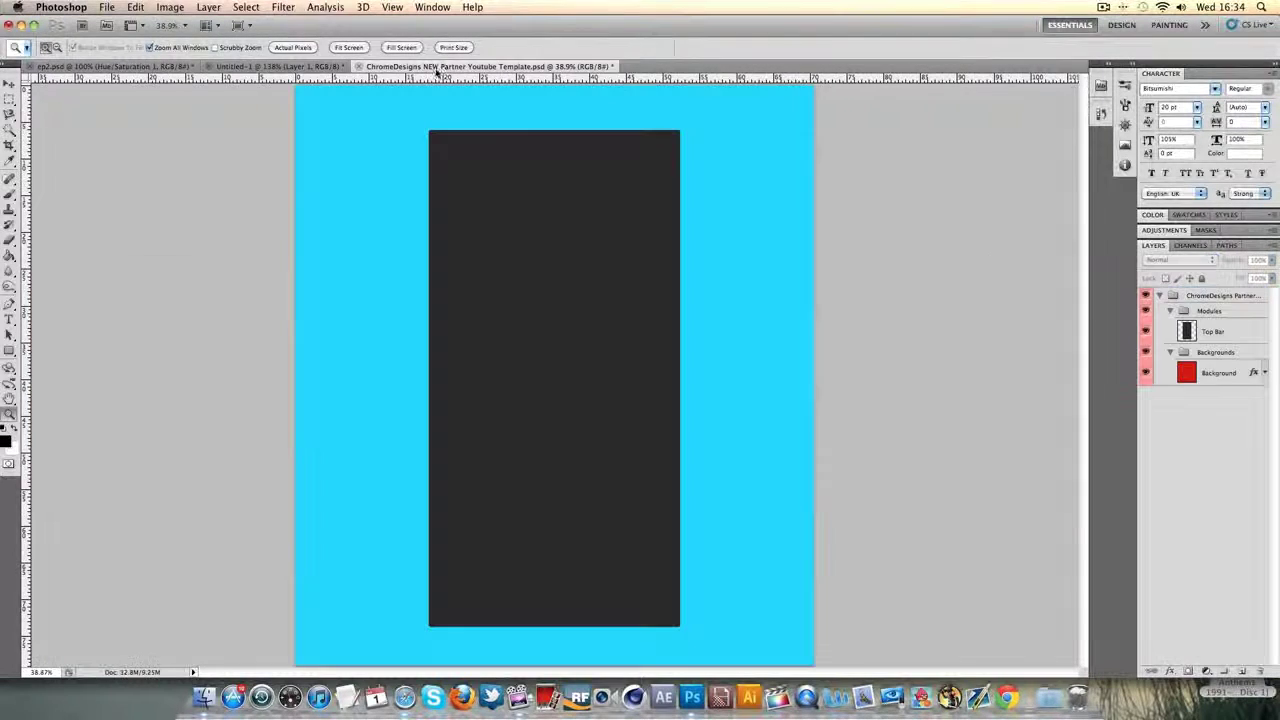
Step: Add a reversed radial Gradient Overlay to the Background layer's style
double_click(1240, 372)
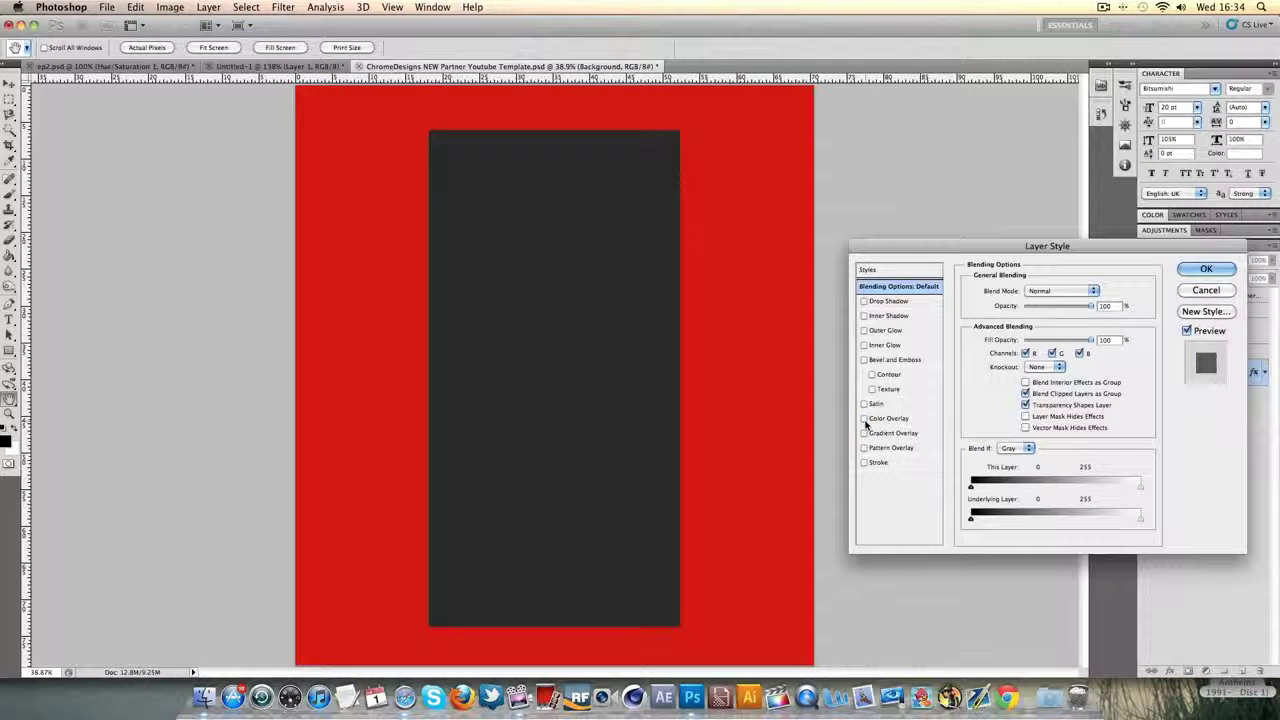
left_click(864, 418)
left_click(864, 433)
left_click(890, 432)
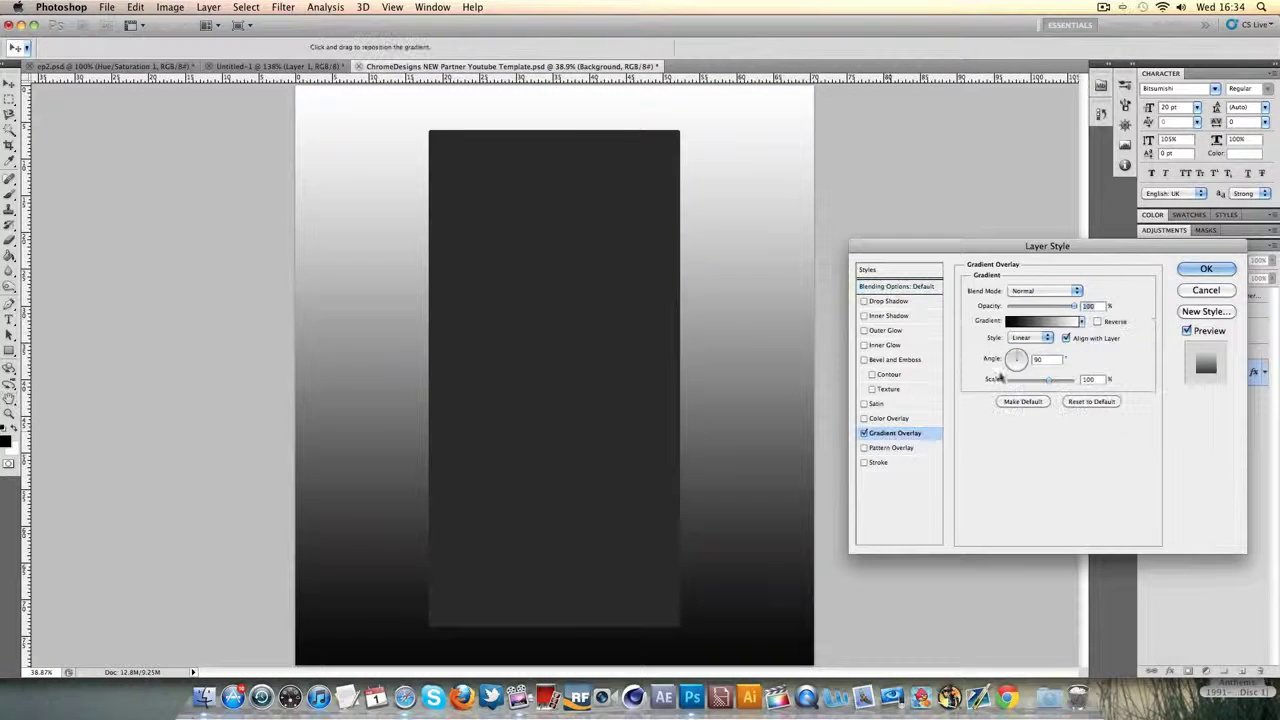
left_click(1035, 338)
left_click(1030, 347)
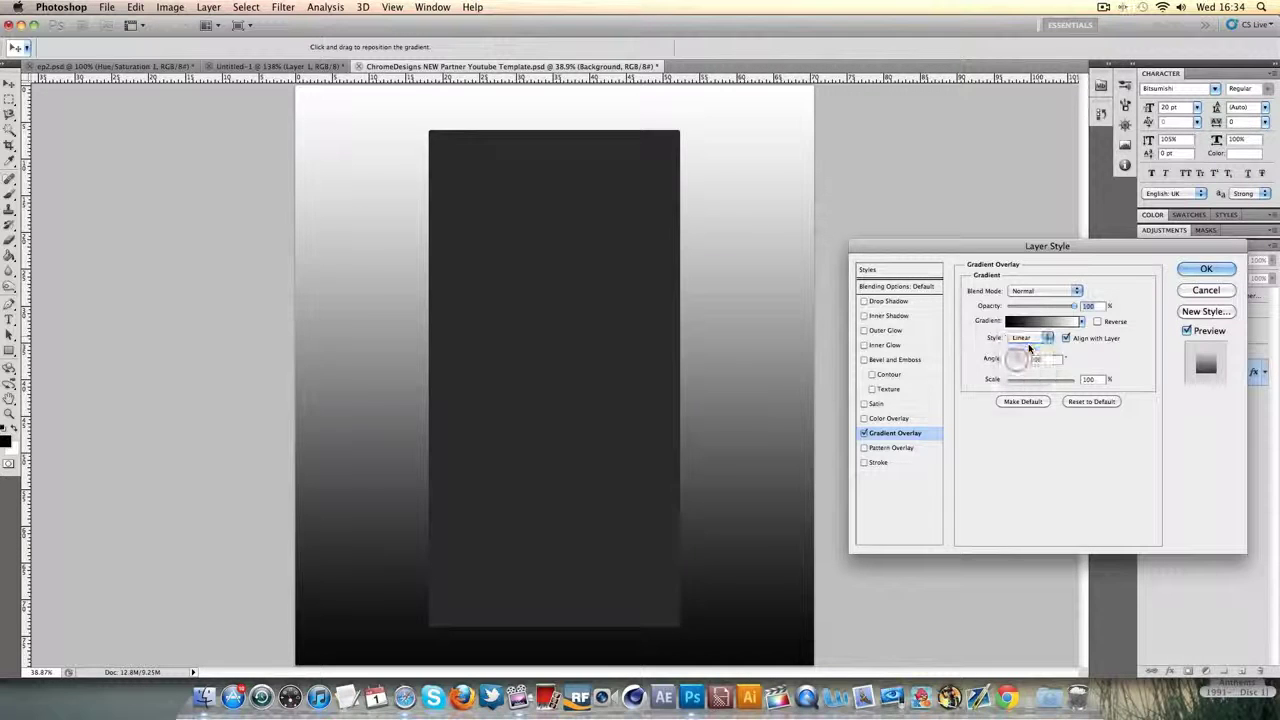
left_click(1100, 323)
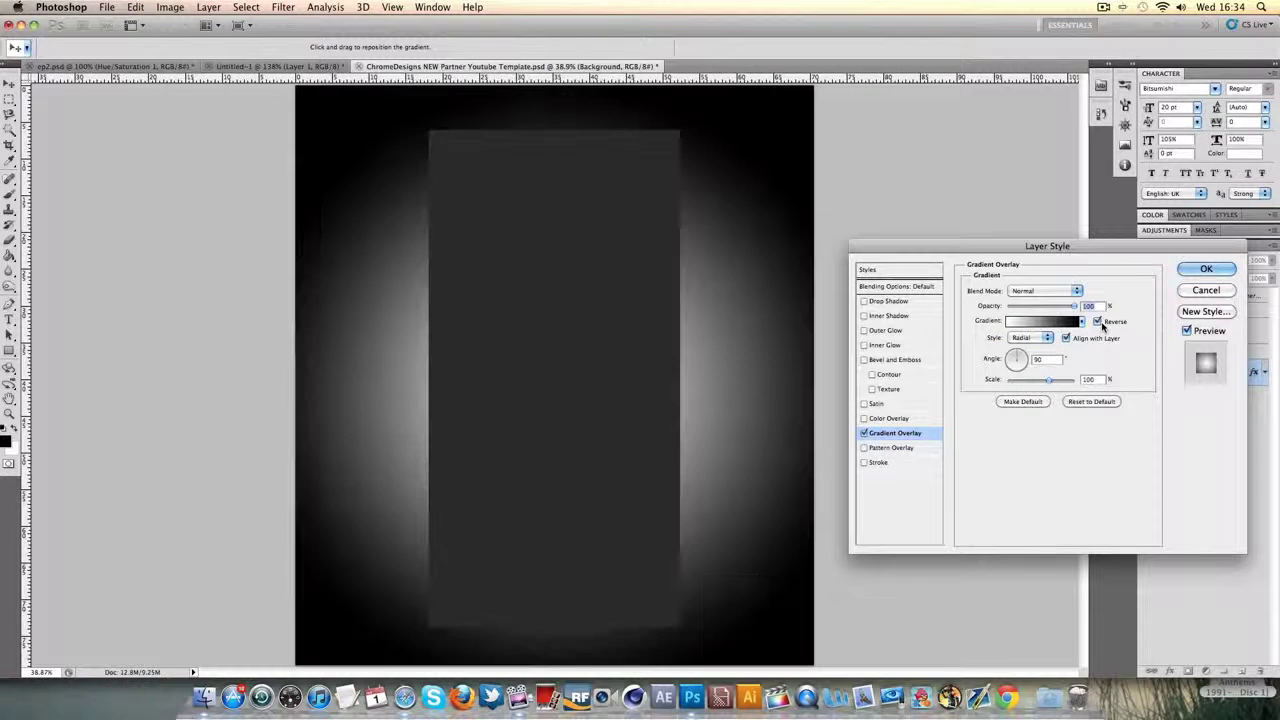
Step: Set the gradient's end stop to dark red #540000
left_click(1041, 321)
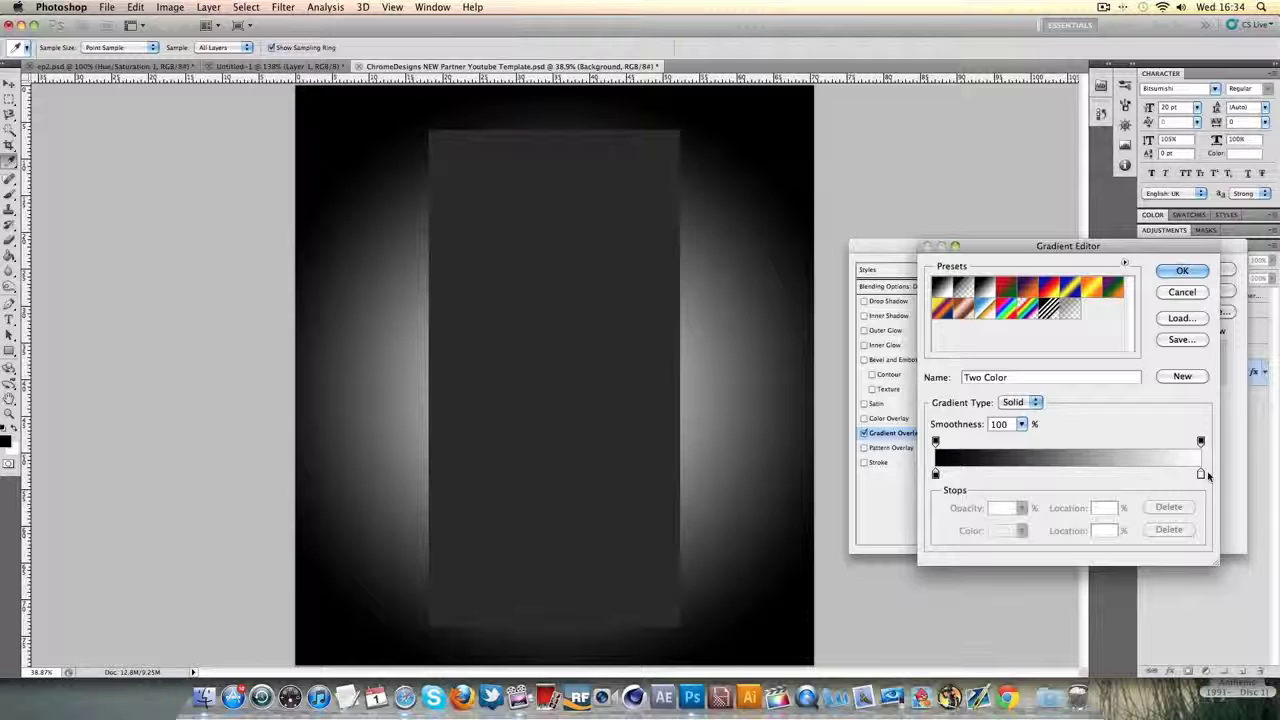
double_click(1200, 473)
left_click(1048, 415)
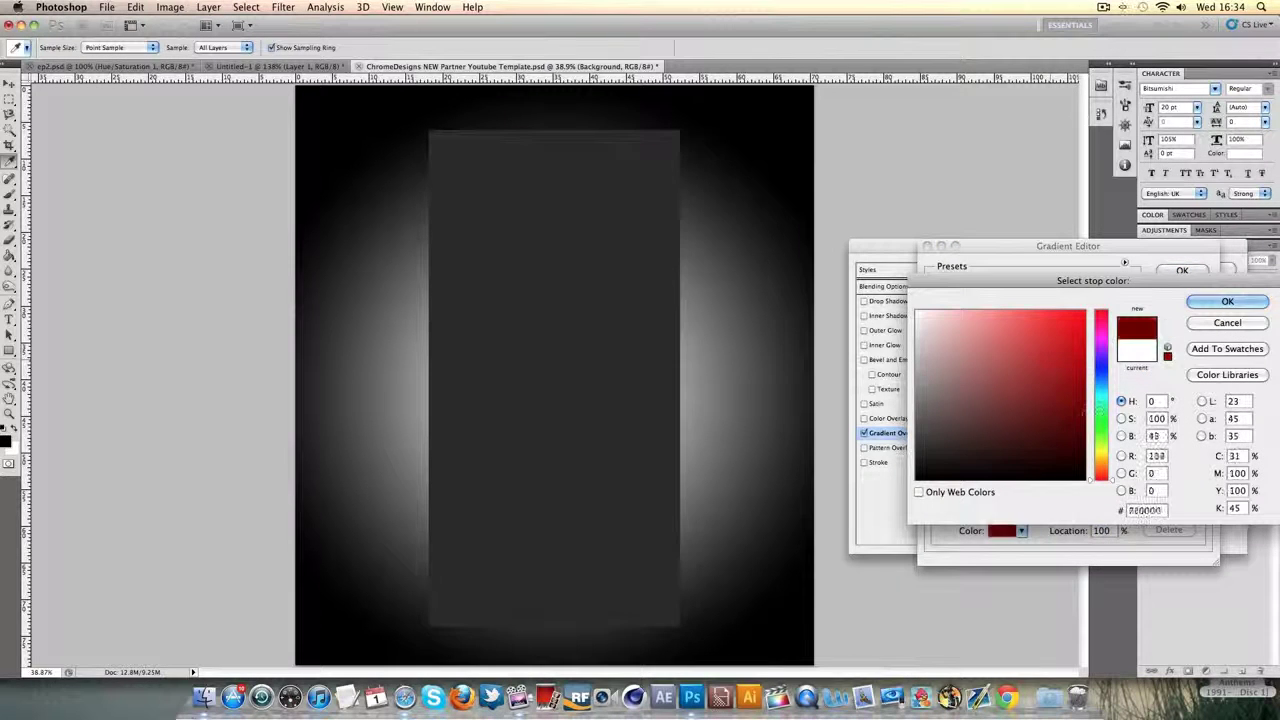
left_click(1083, 423)
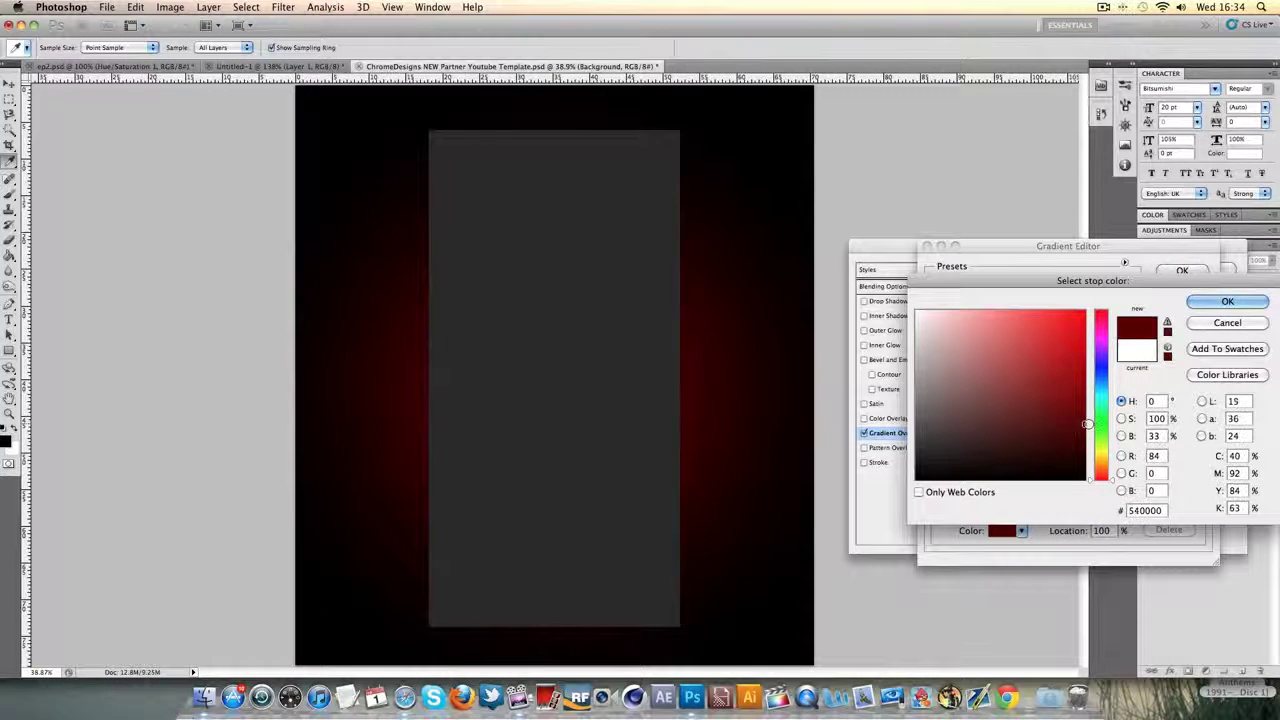
left_click(1206, 304)
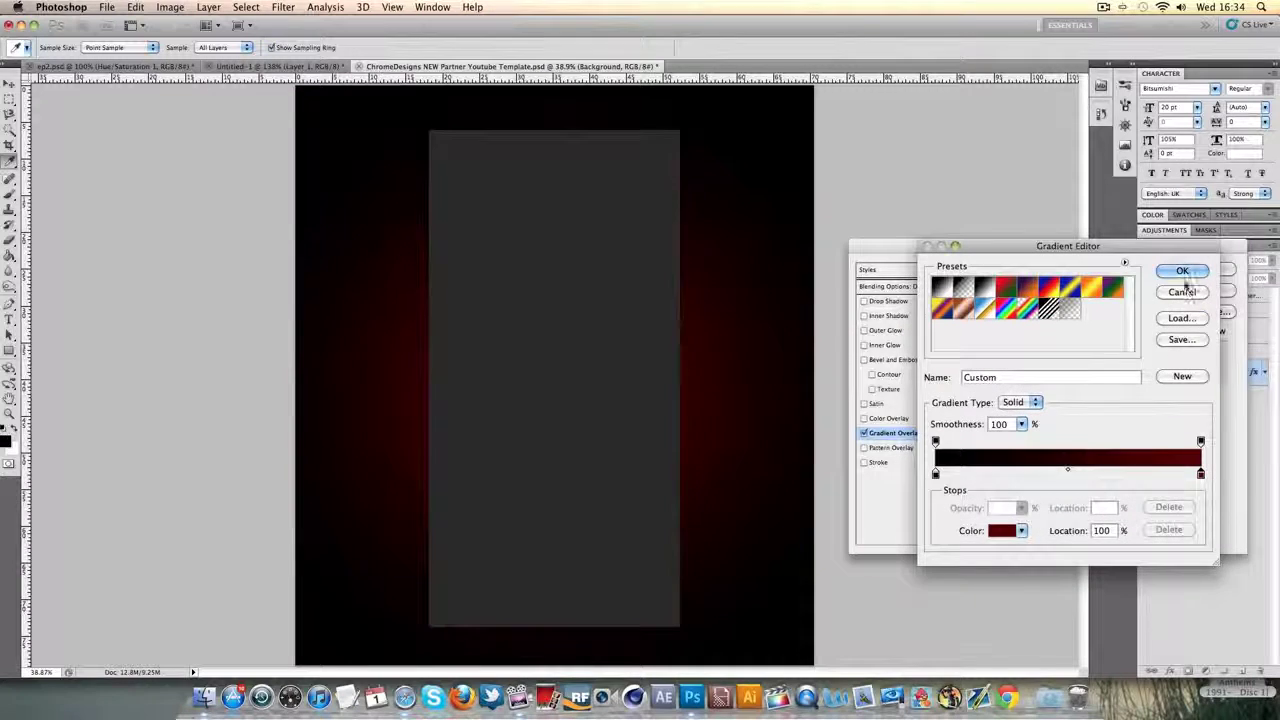
left_click(1182, 273)
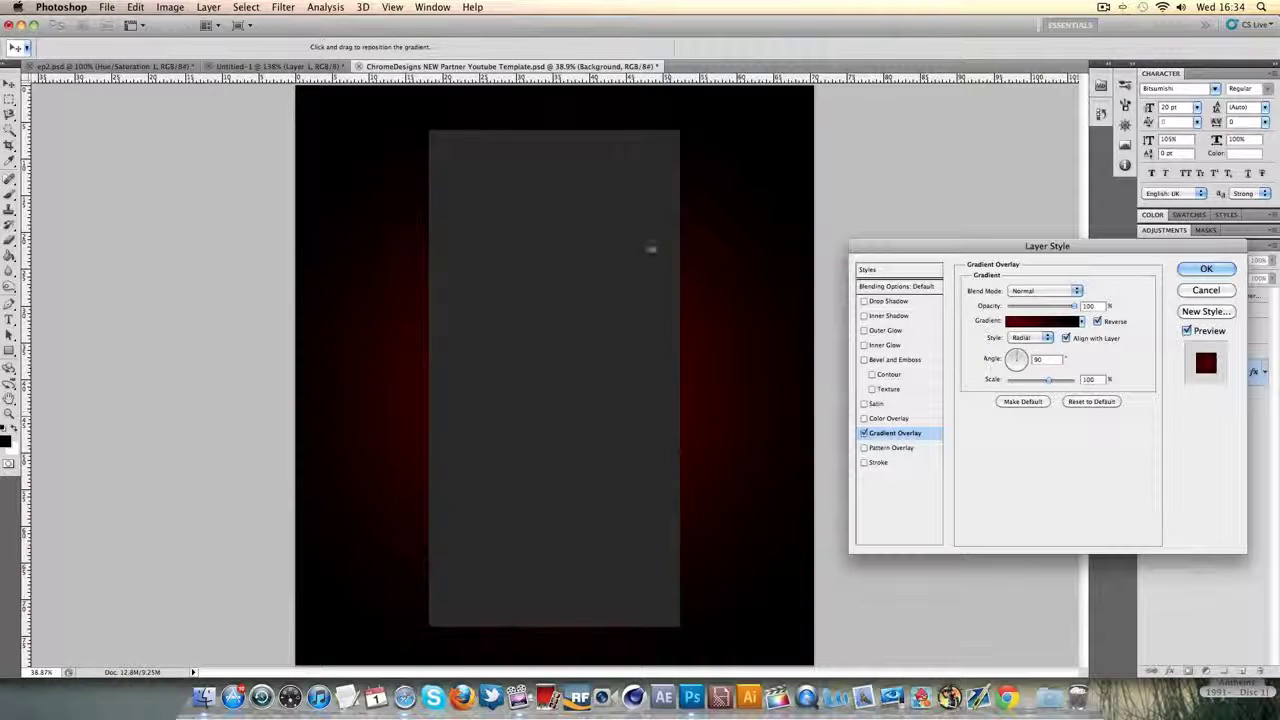
Step: Move the red glow to the canvas top, shrink its scale to about 80, and apply the style
left_click_drag(651, 248, 626, 194)
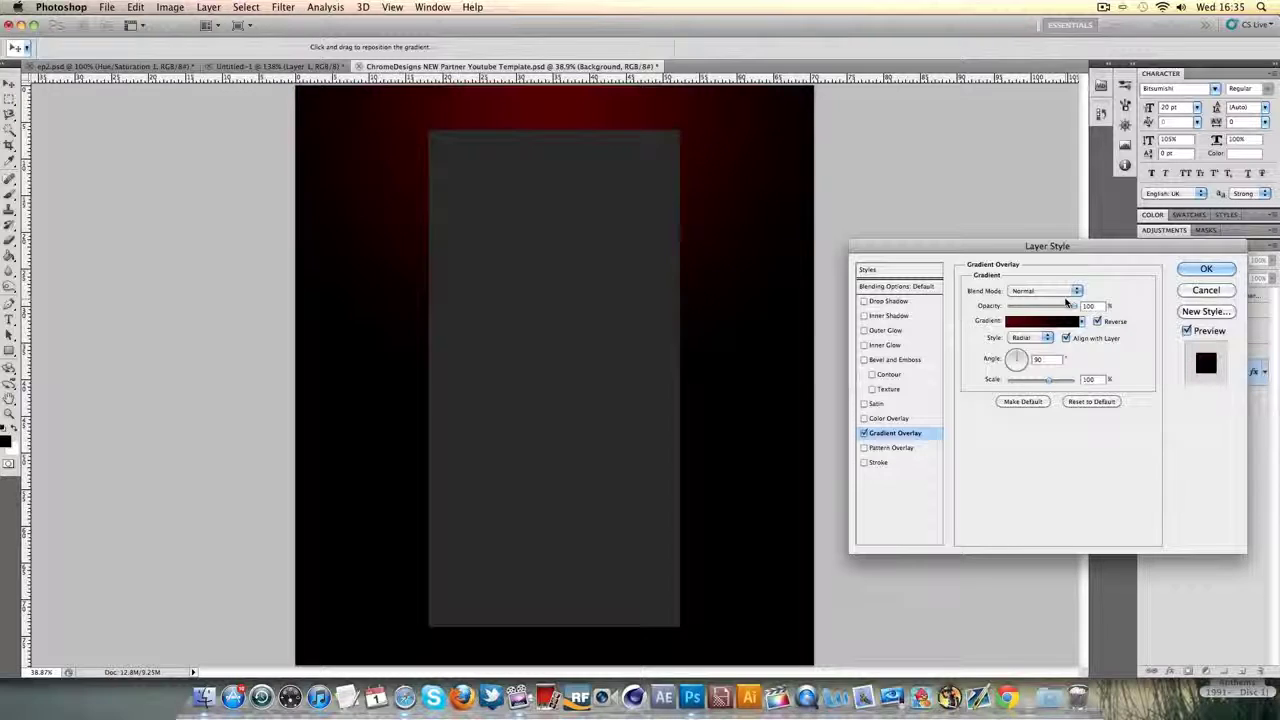
mouse_move(1050, 379)
left_mouse_down()
mouse_move(1030, 380)
mouse_move(1042, 387)
left_mouse_up()
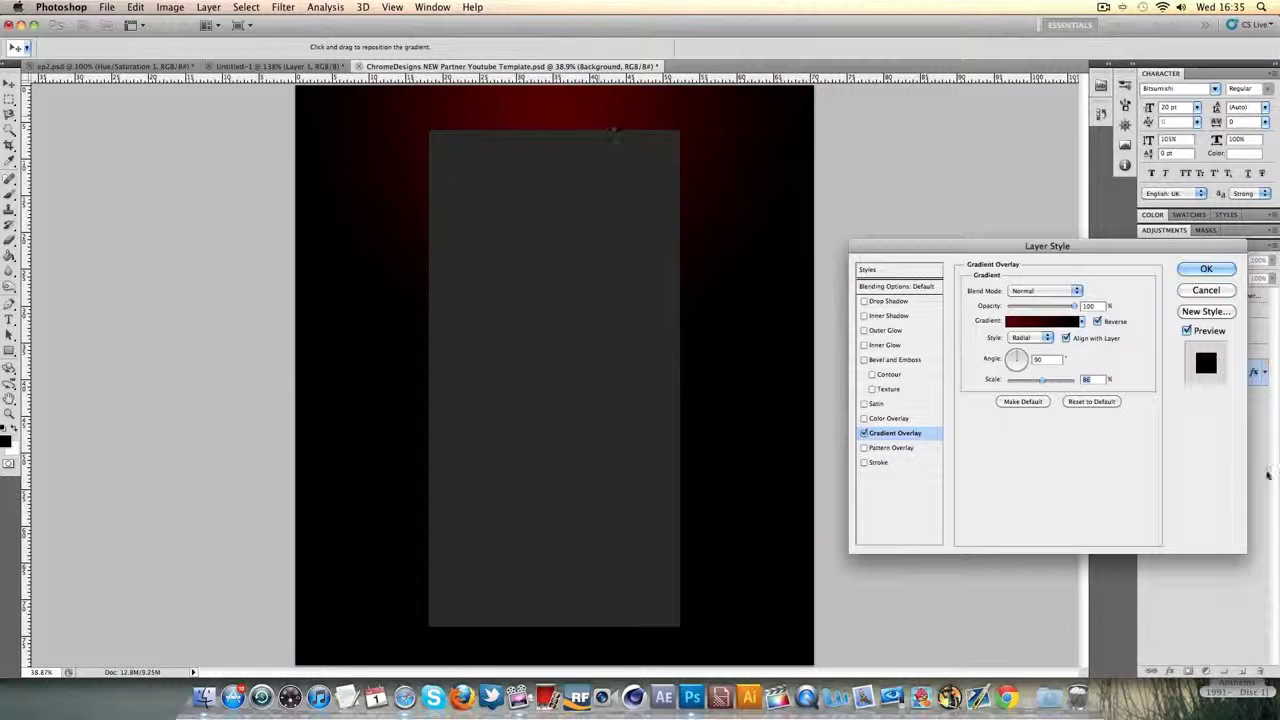
left_click_drag(1046, 380, 1044, 382)
left_click(1045, 321)
double_click(1200, 473)
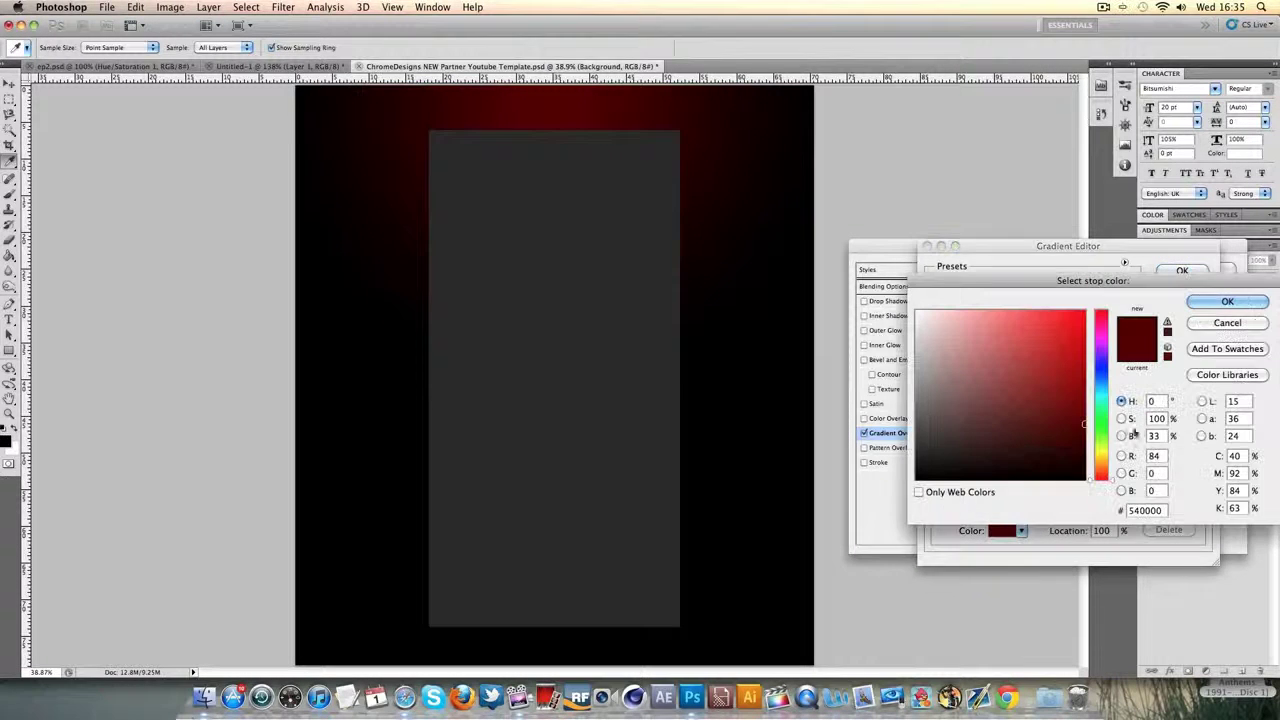
left_click(1227, 301)
left_click(1182, 272)
left_click(1203, 266)
Step: View at Actual Pixels, then reopen the Background style to reposition the gradient and apply
key("z")
right_click(478, 316)
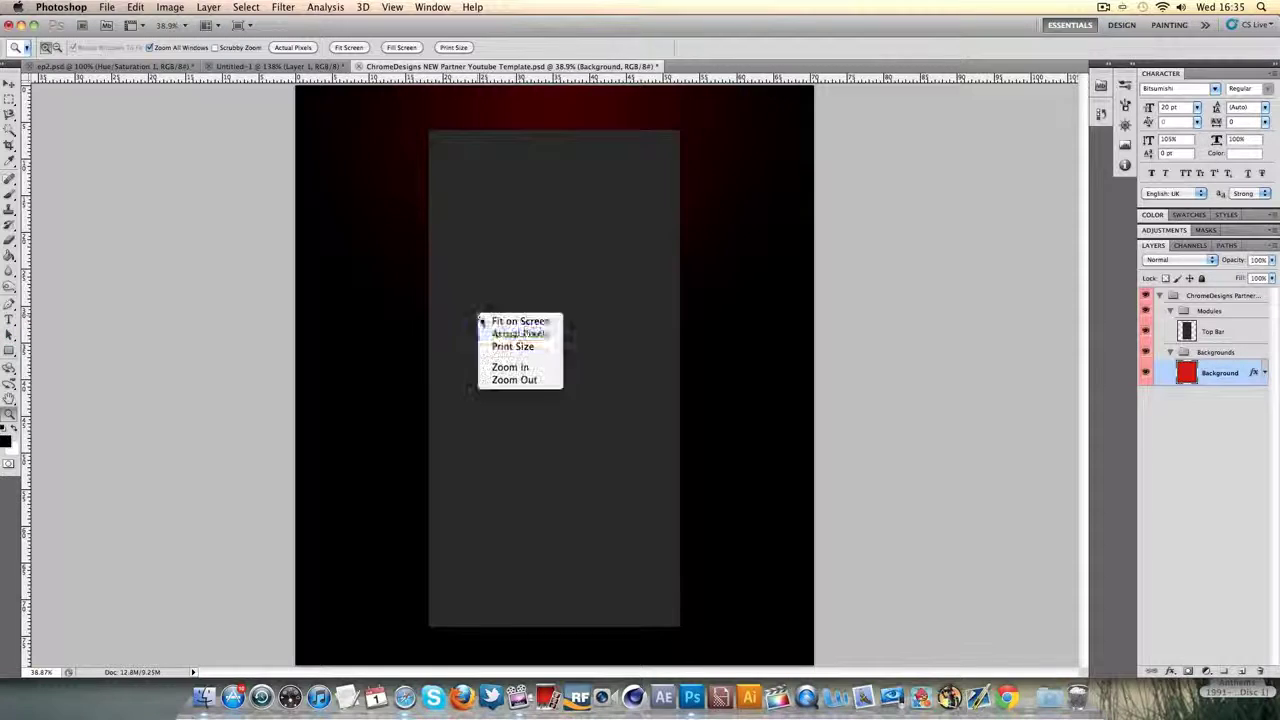
left_click(502, 335)
scroll(494, 343, "up", 3)
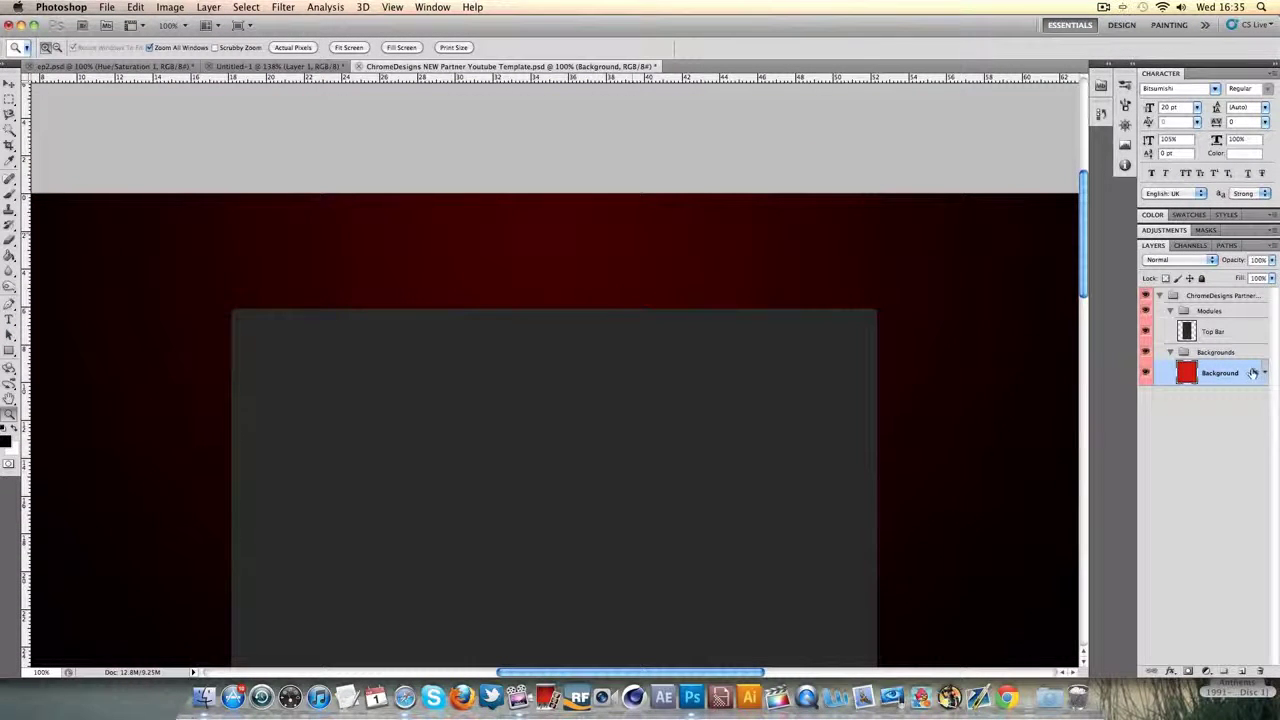
double_click(1250, 371)
left_click(900, 432)
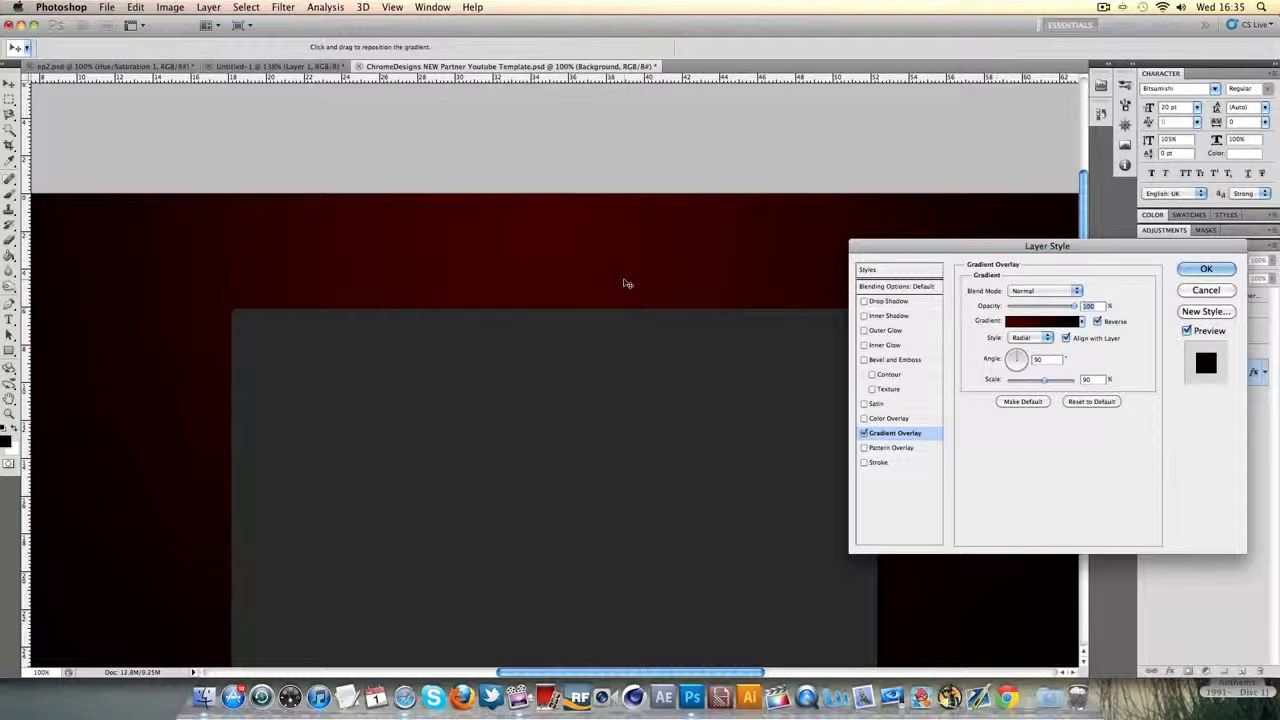
left_click(1204, 268)
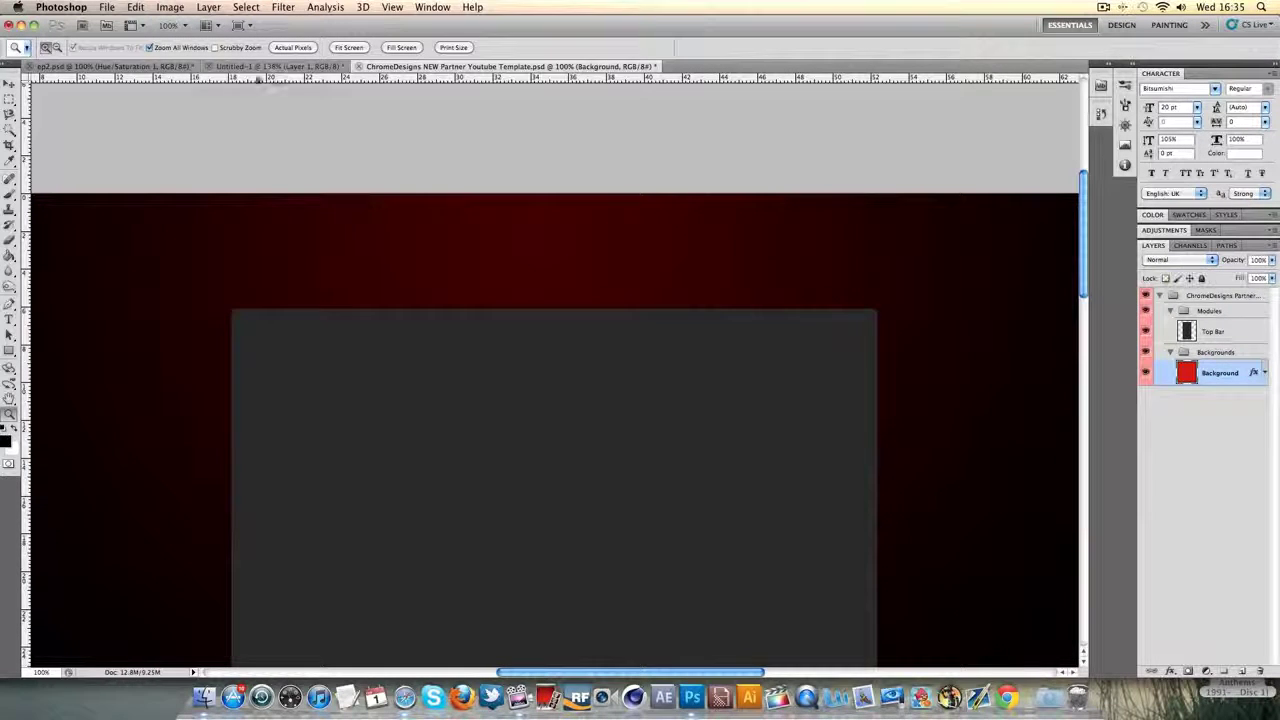
Step: Add a new empty Layer 1 and move it above the Modules group
left_click(312, 67)
left_click(468, 67)
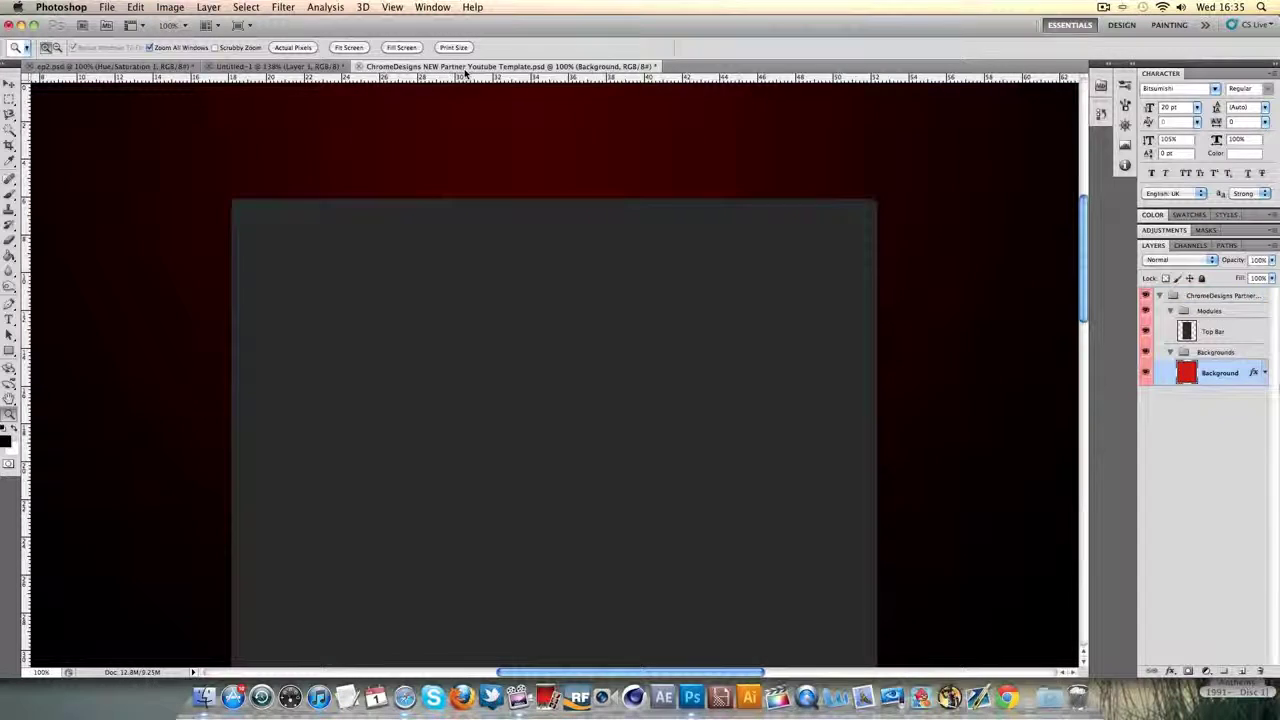
left_click(1207, 315)
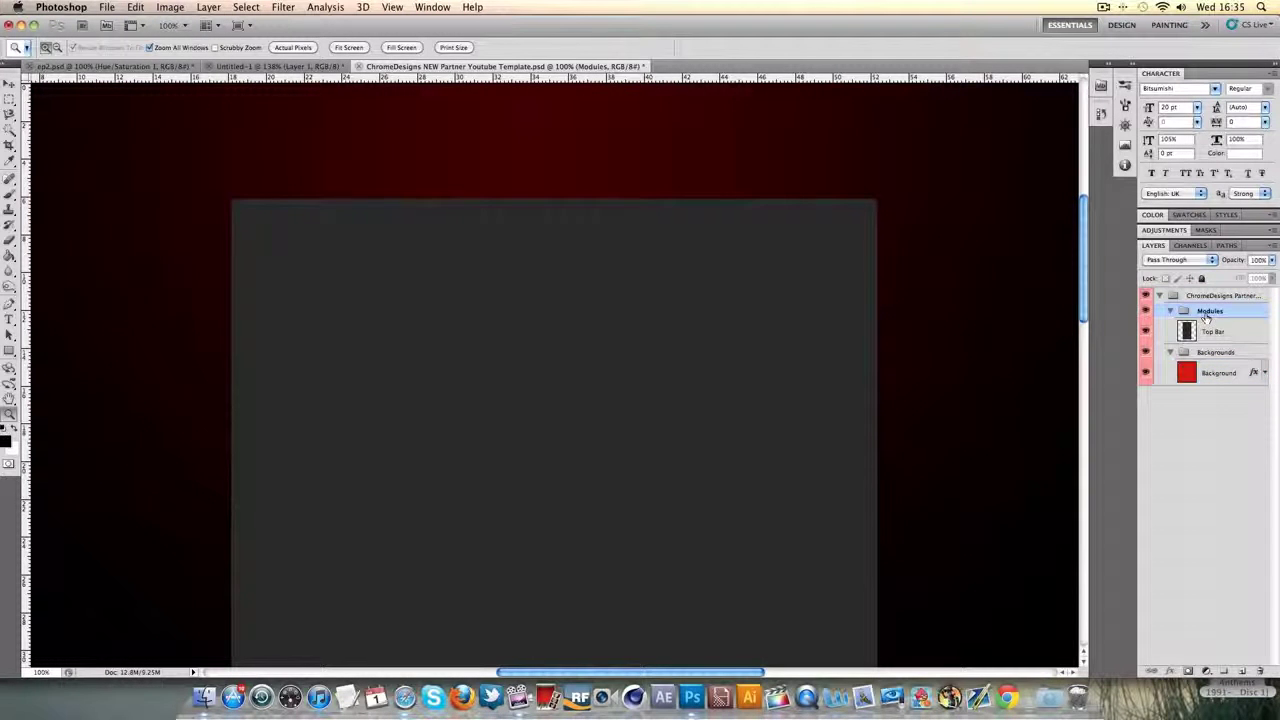
left_click(1241, 671)
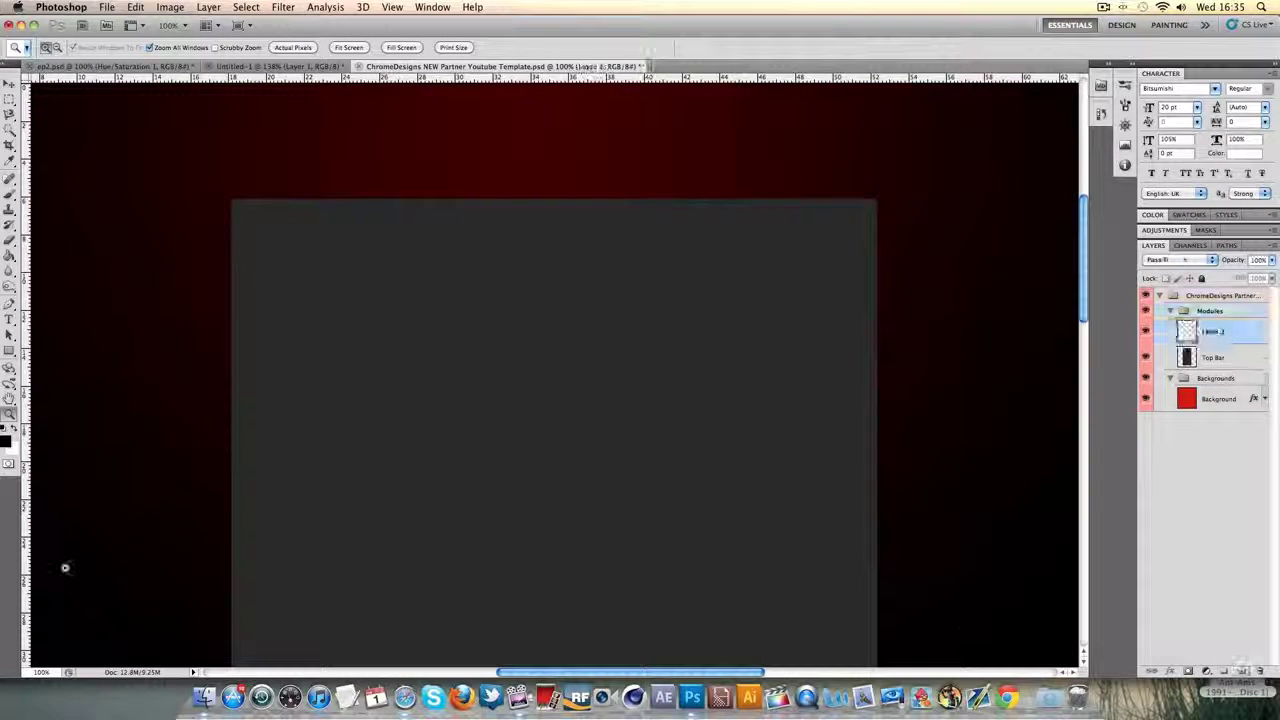
left_click_drag(1230, 330, 1228, 305)
Step: Choose the Type tool with the Sliced A8 font
left_click(9, 319)
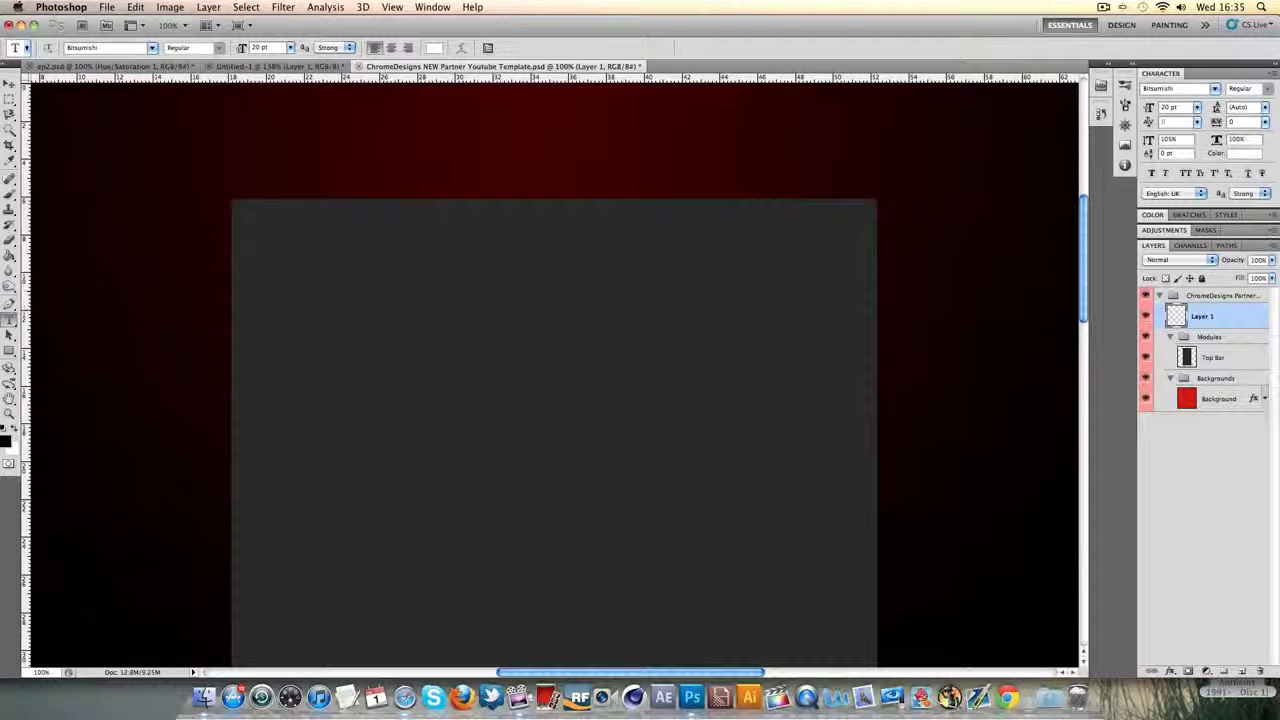
left_click(110, 48)
key("Down")
key("Return")
scroll(250, 220, "up", 5)
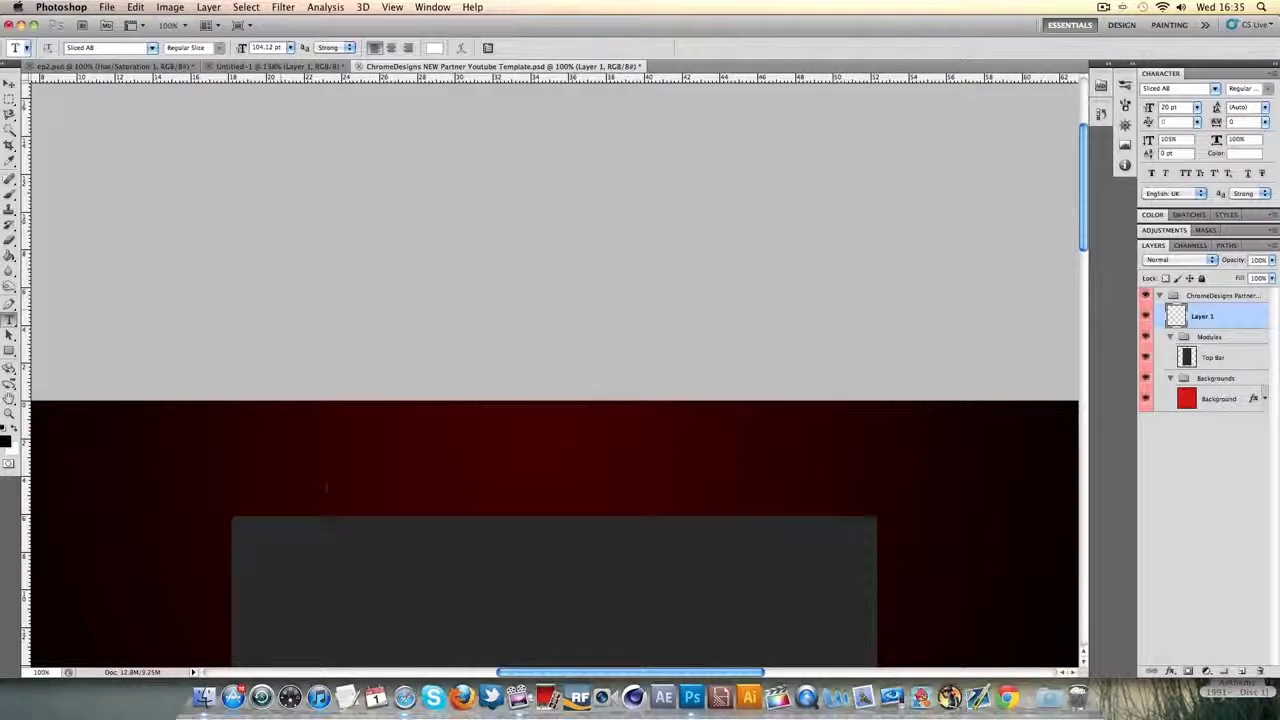
Step: Look through the Safari pages and the reference banner, then return to the template
left_click(405, 697)
key("ctrl+Tab")
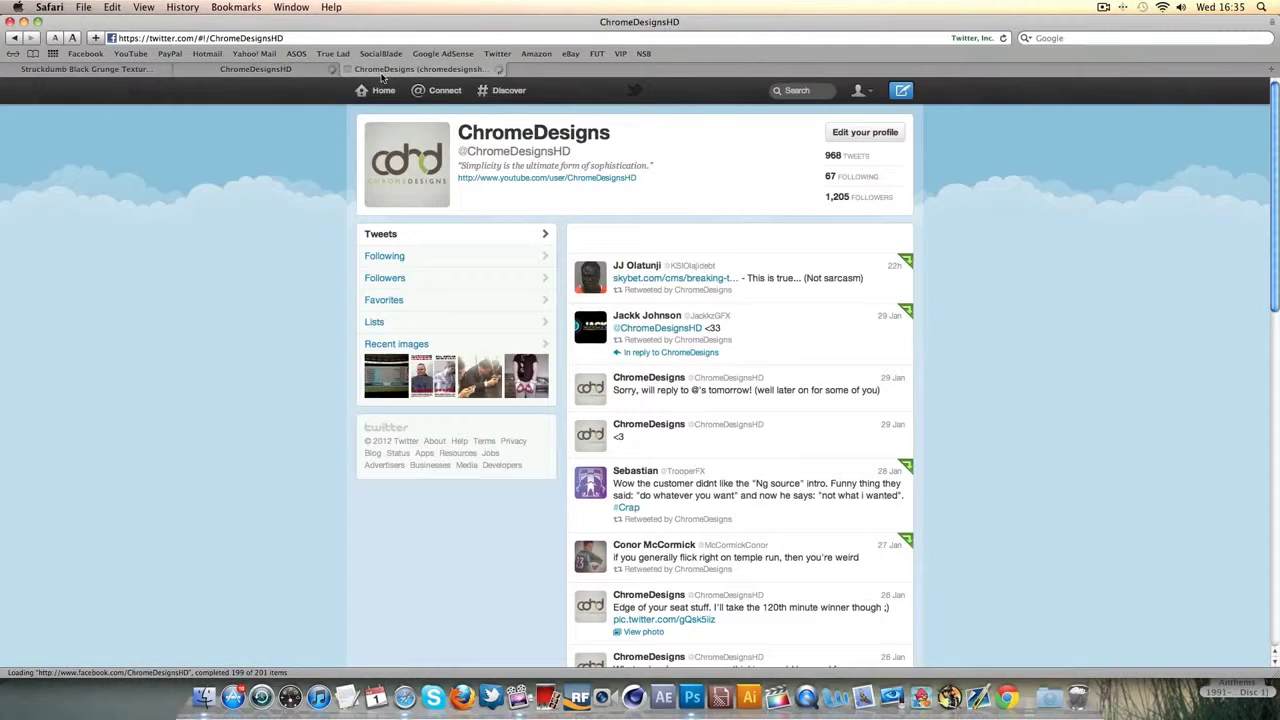
key("ctrl+Tab")
left_click(691, 697)
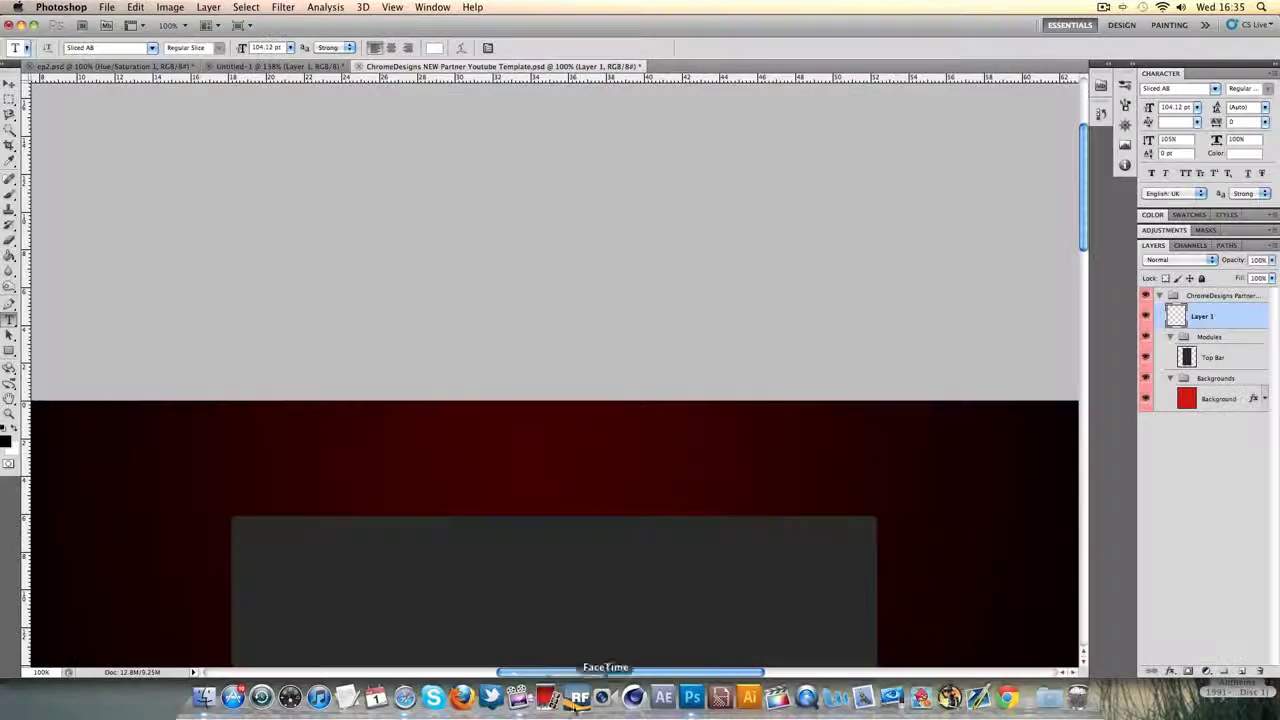
left_click(224, 66)
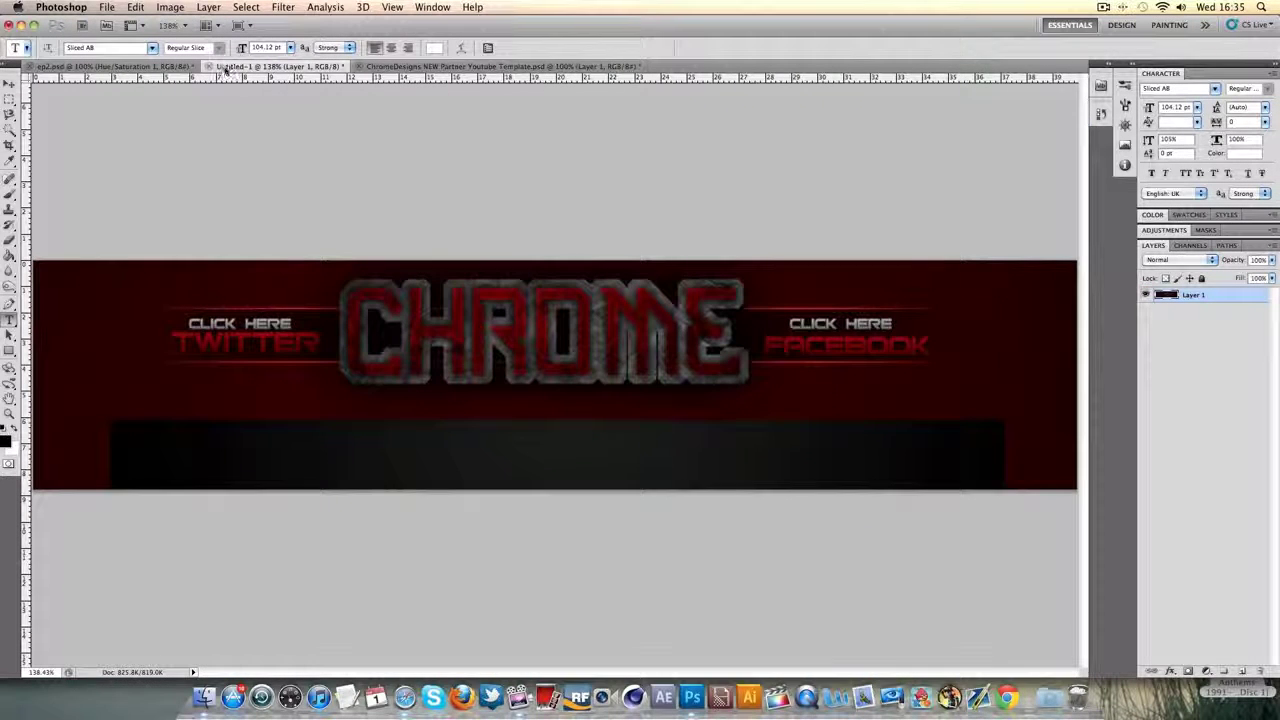
left_click(420, 66)
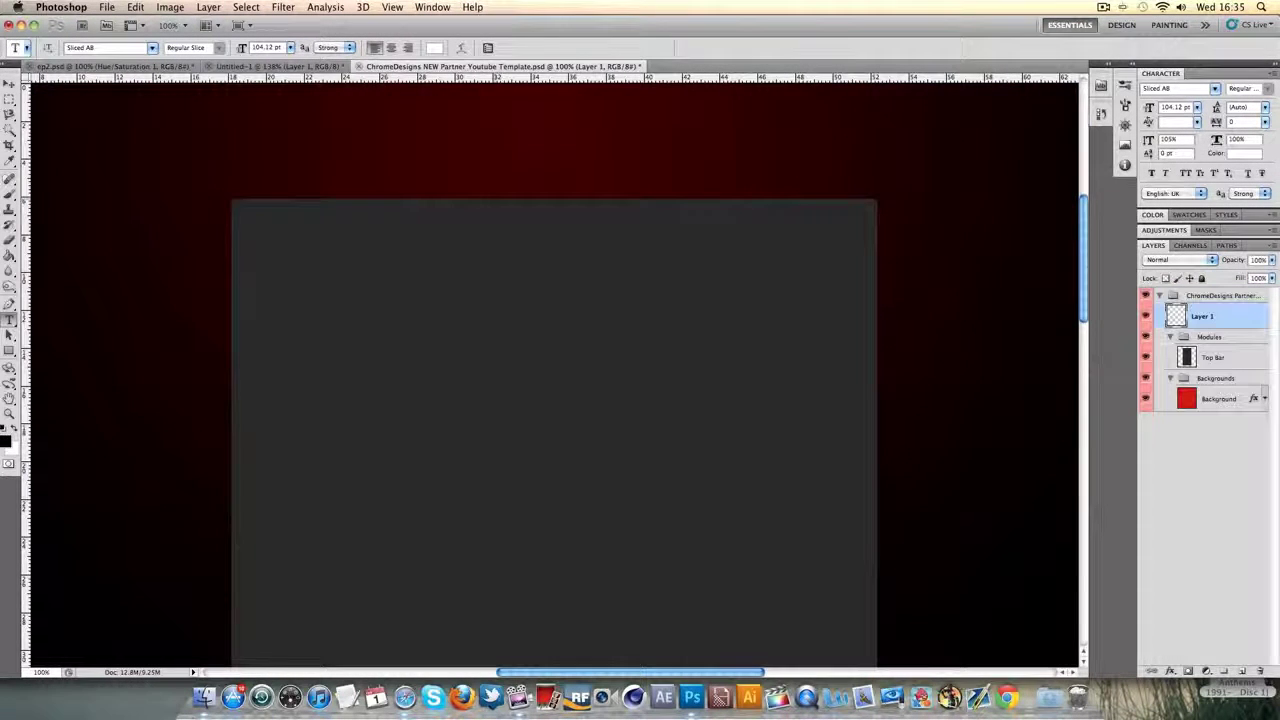
Step: Type CHROME in the red top area and select the word
left_click(503, 160)
scroll(504, 168, "up", 10)
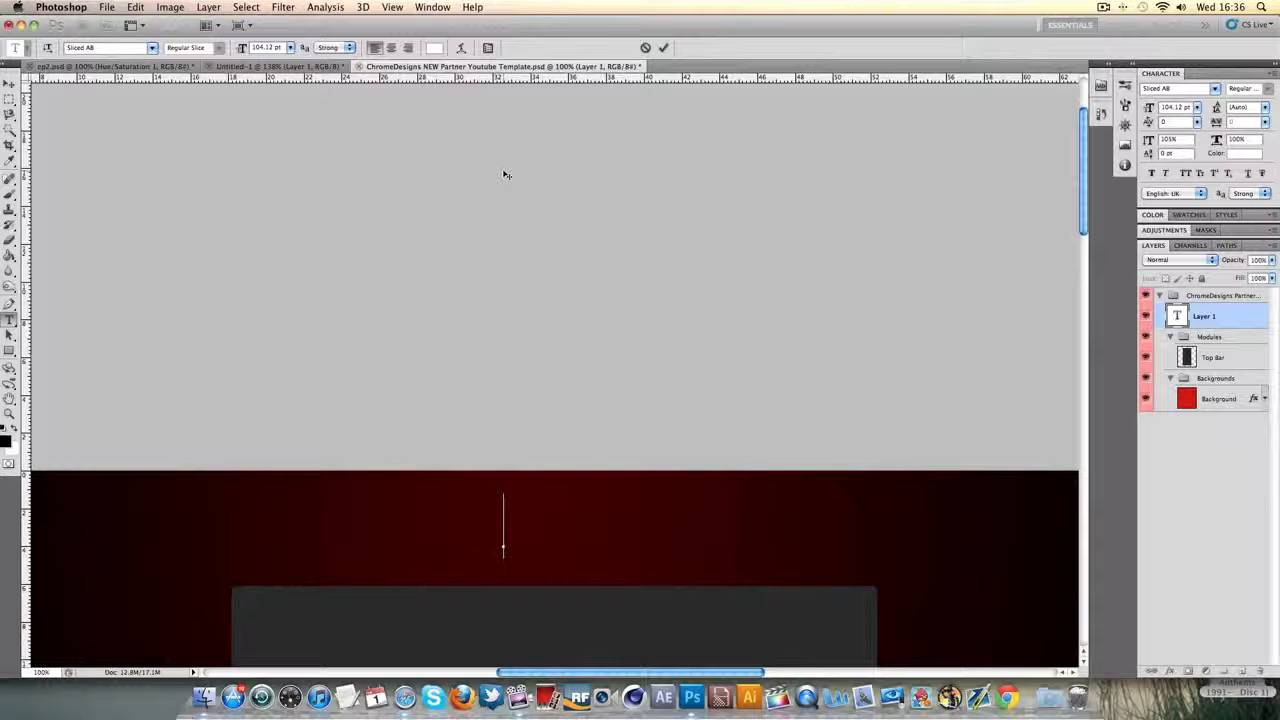
type("CHROME")
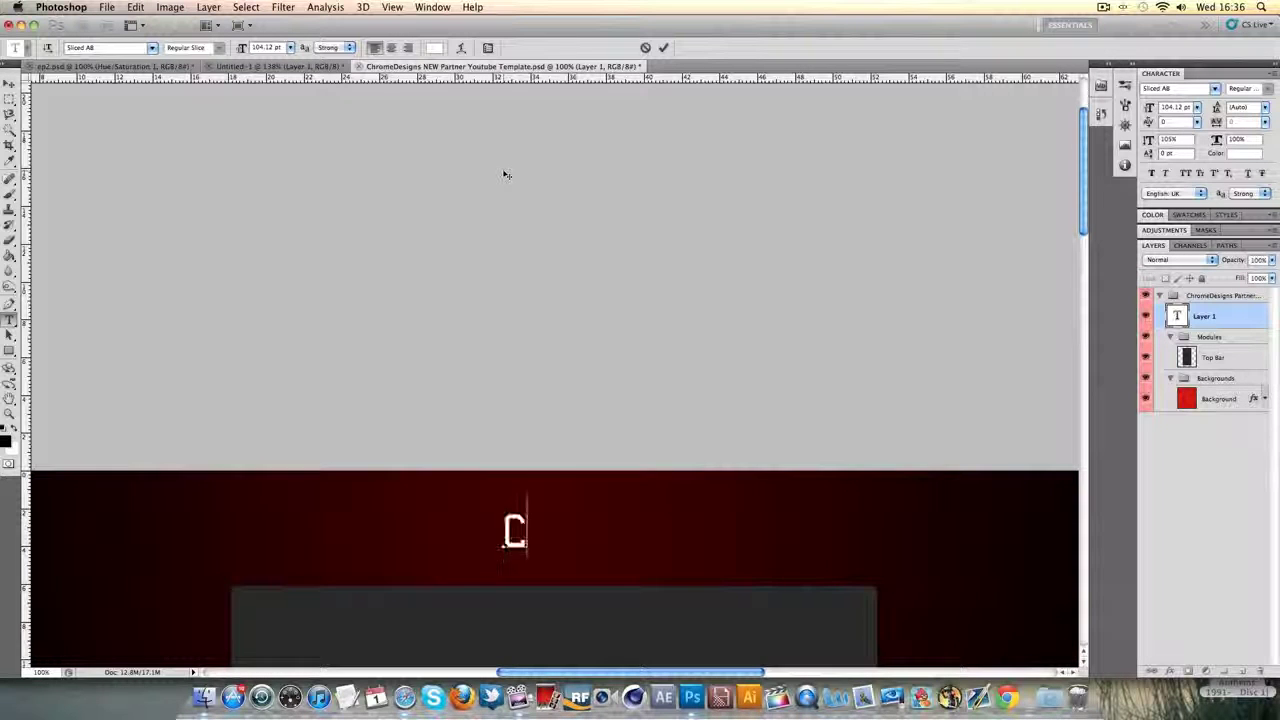
double_click(565, 496)
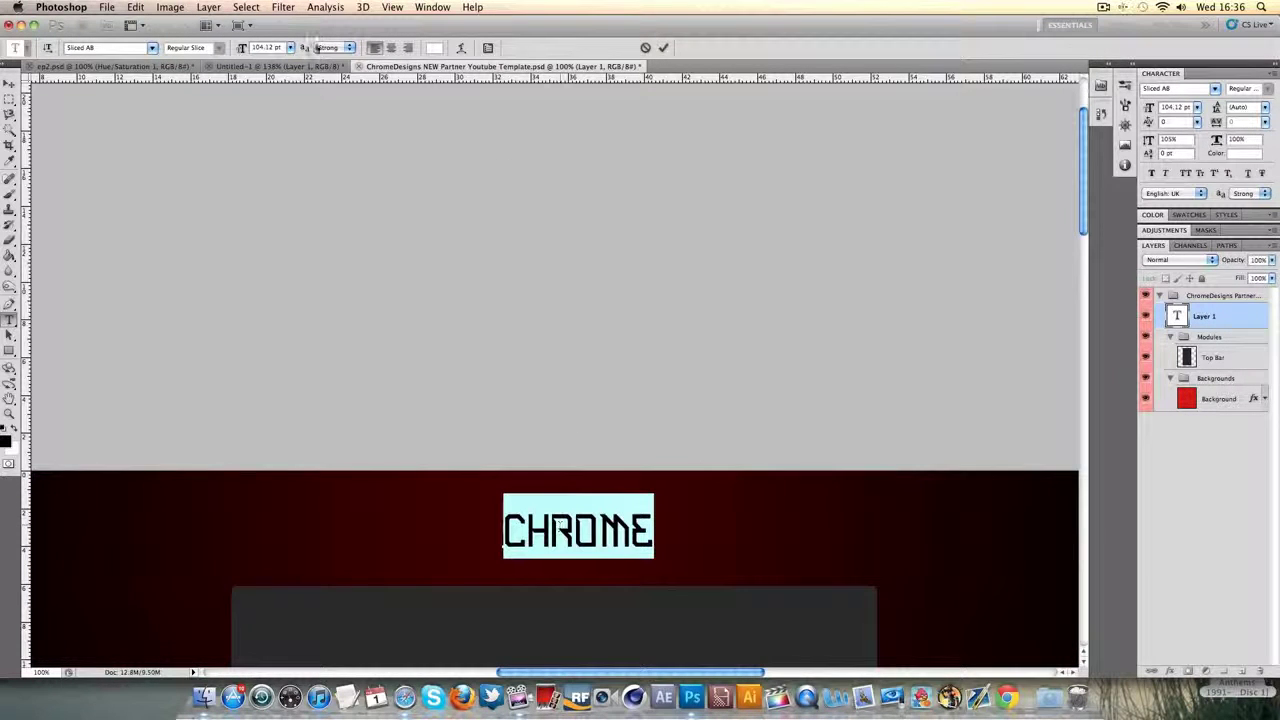
Step: Free Transform CHROME to about 209% and centre it at the top of the banner
left_click(136, 7)
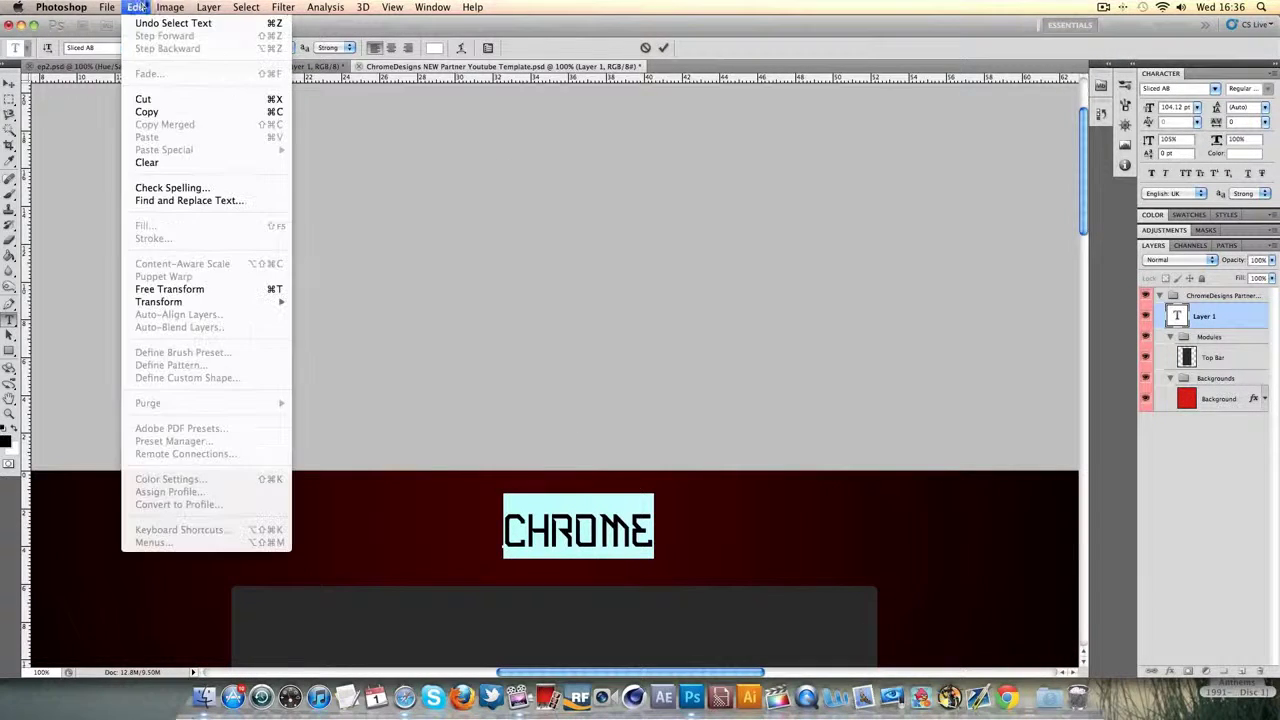
left_click(170, 289)
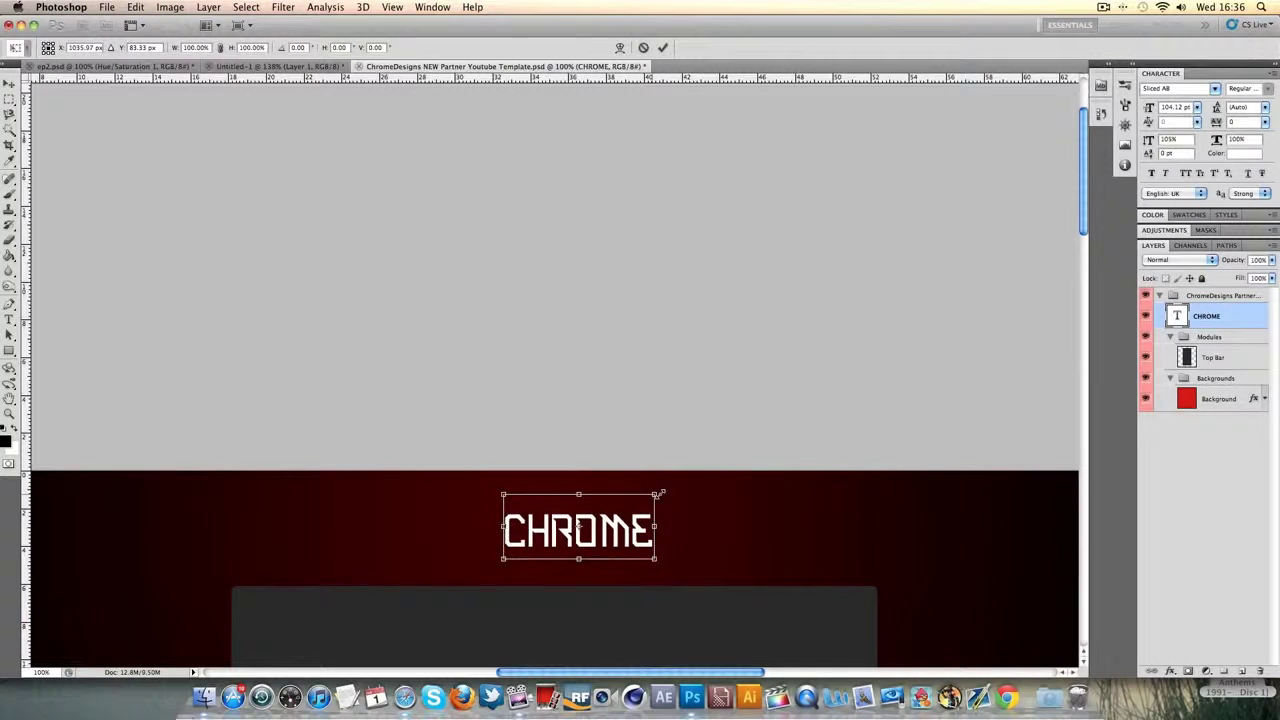
left_click_drag(657, 494, 765, 506)
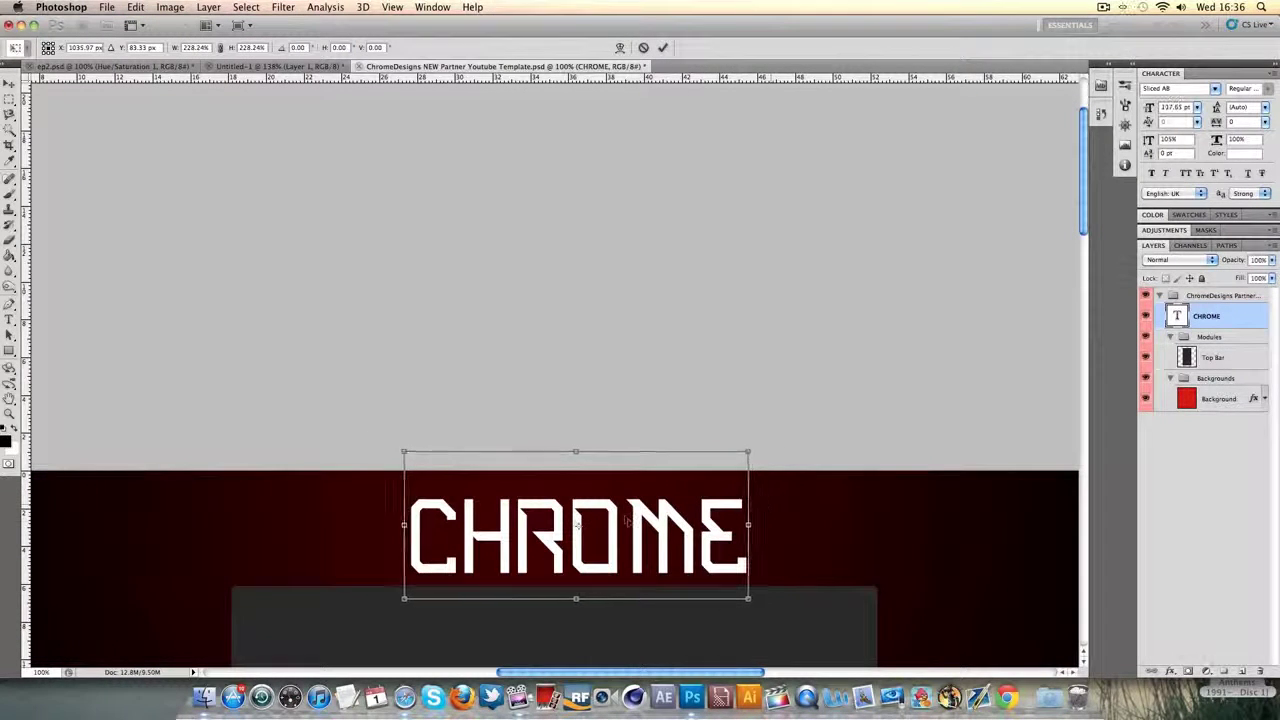
left_click_drag(626, 521, 610, 508)
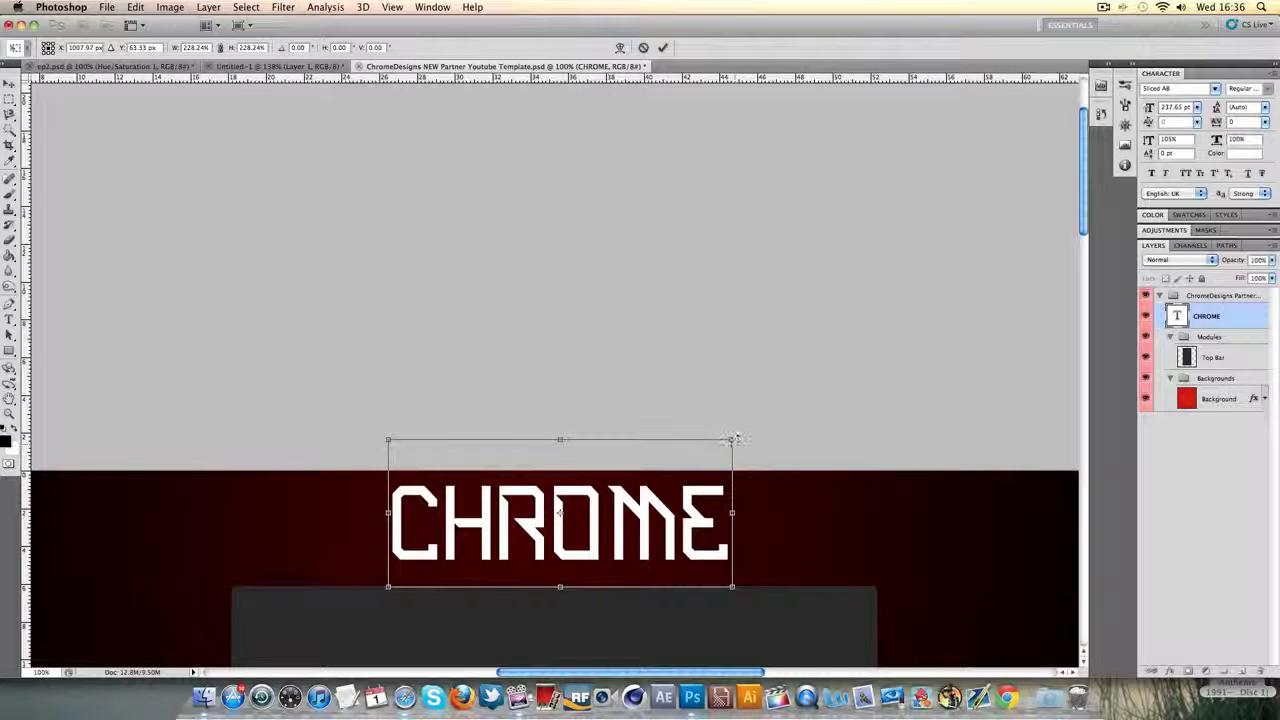
left_click_drag(735, 438, 713, 444)
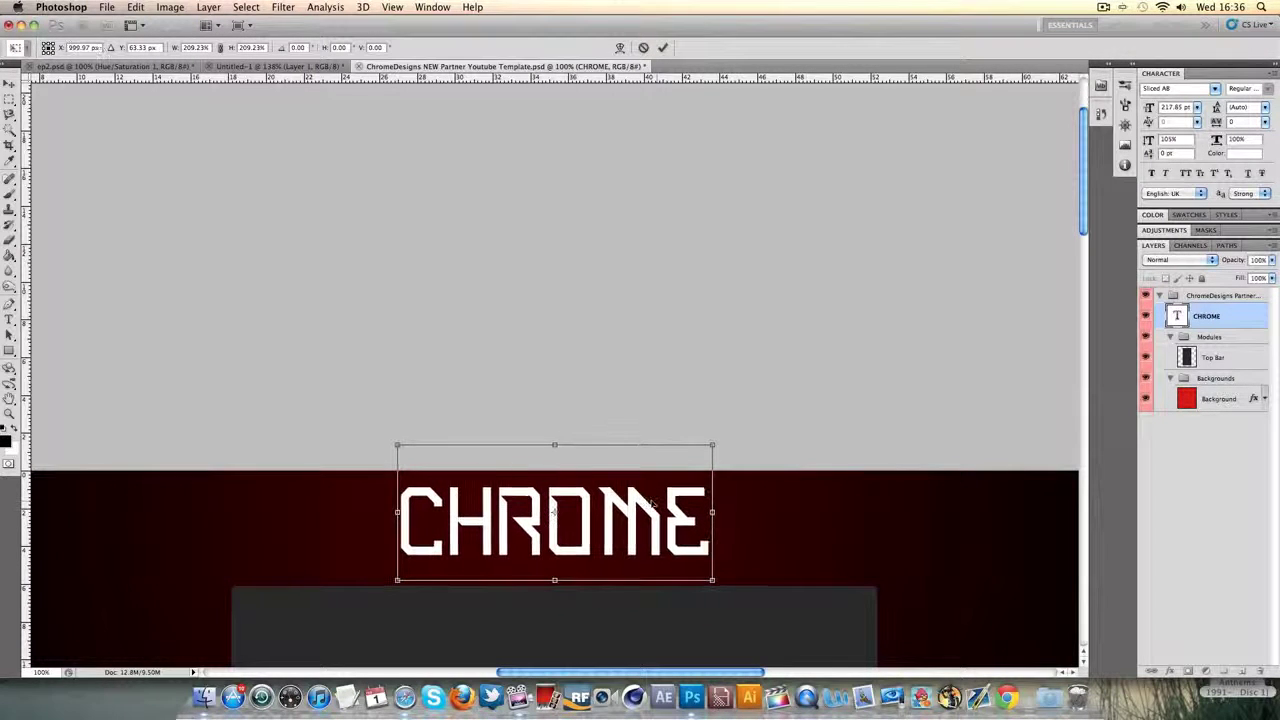
key("Up")
left_click_drag(584, 526, 580, 530)
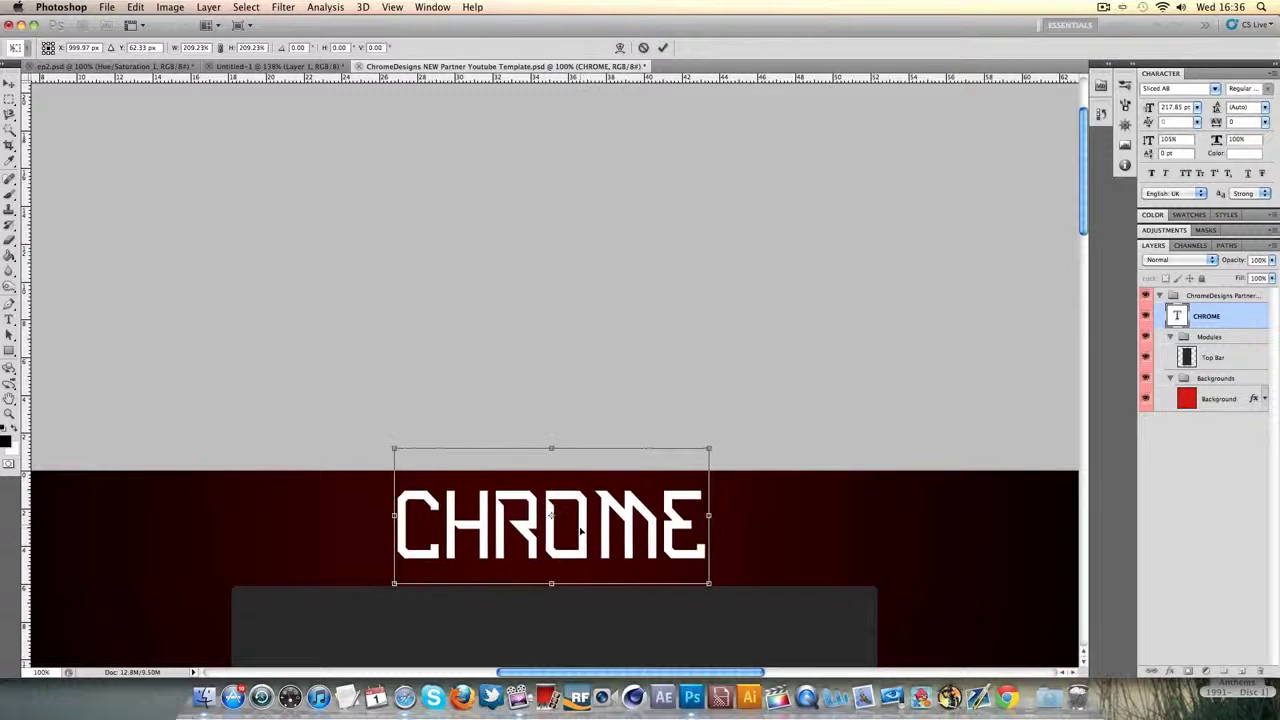
left_click(662, 47)
scroll(669, 123, "down", 1)
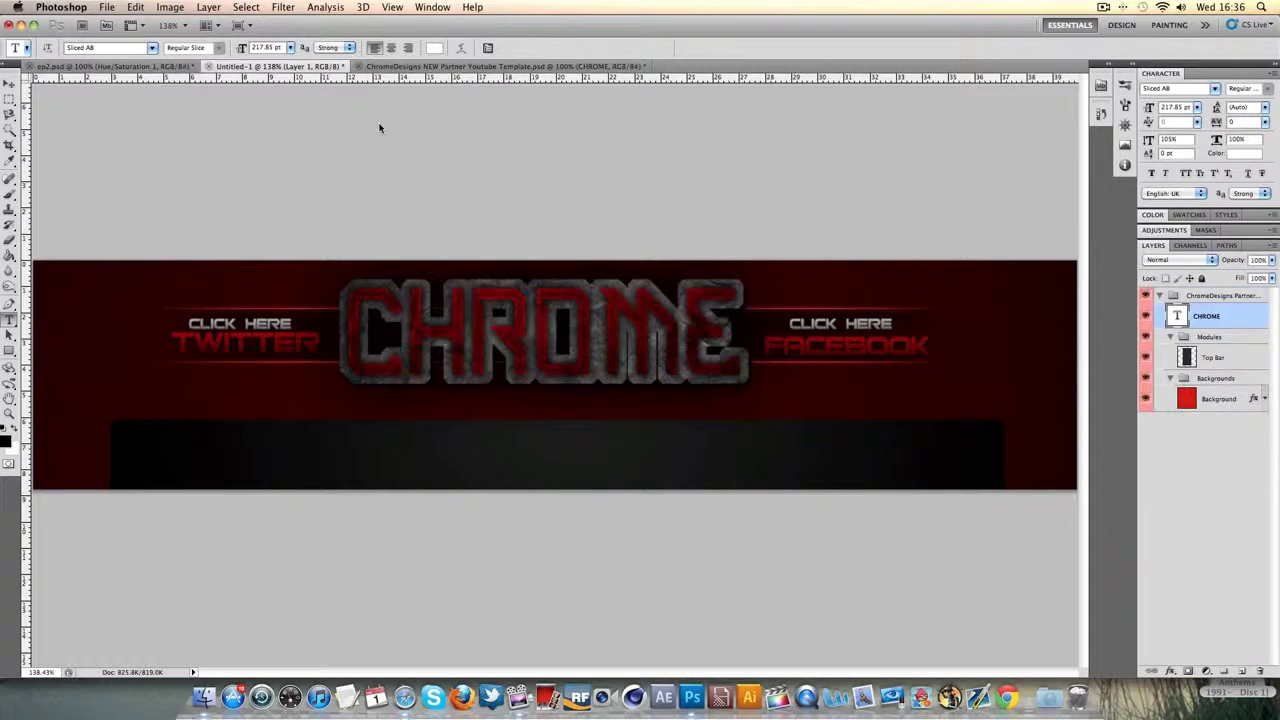
Step: Load the CHROME letter selection on a new layer and expand it by 10 pixels
left_click(410, 66)
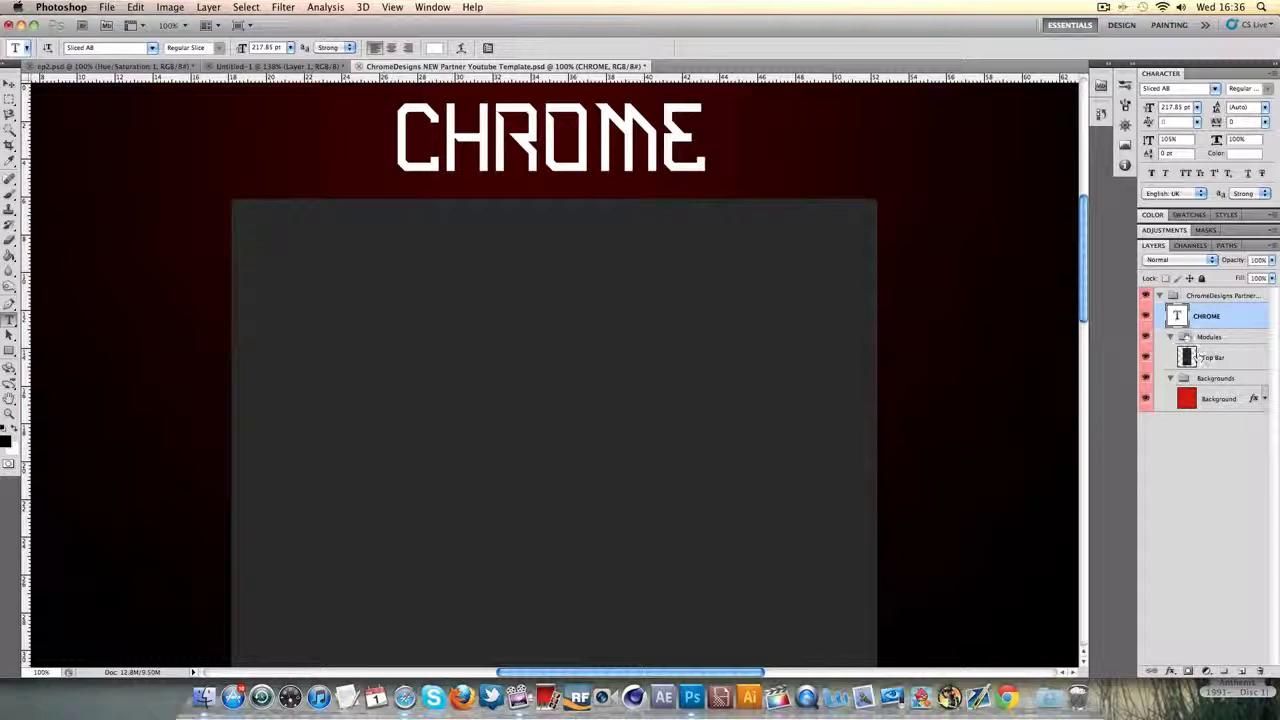
left_click(1177, 316, "super")
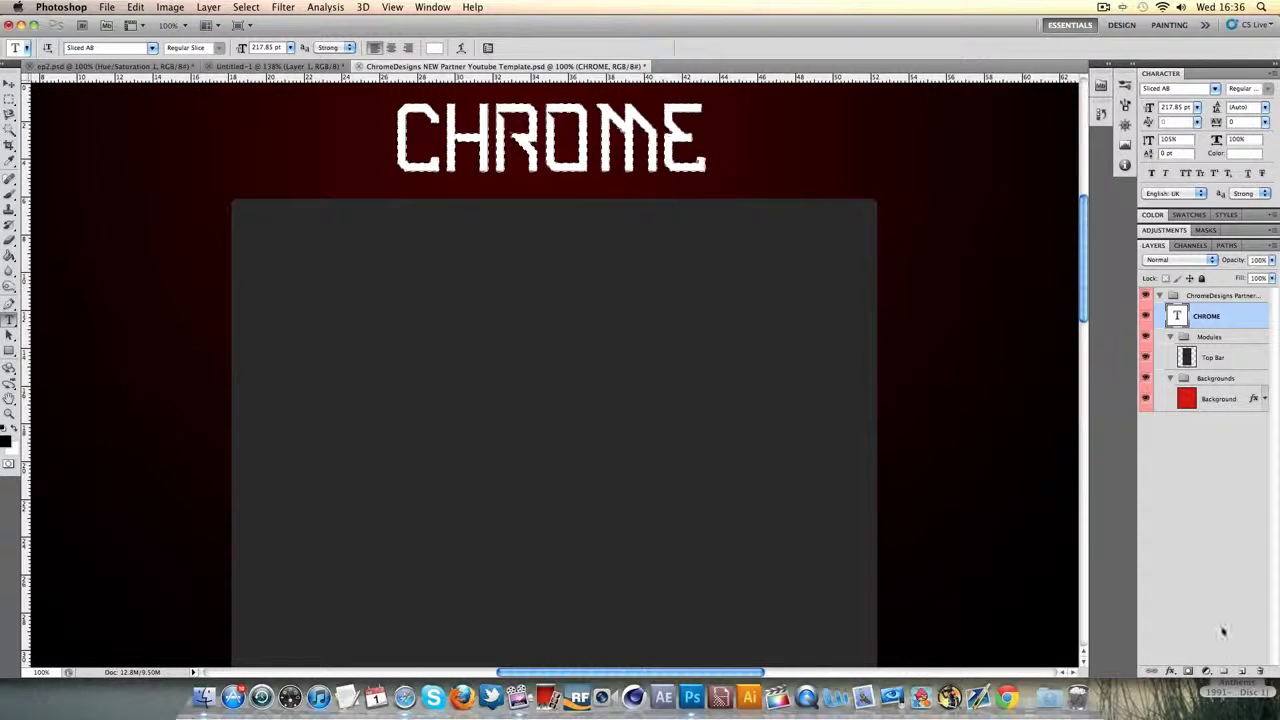
left_click(1240, 676)
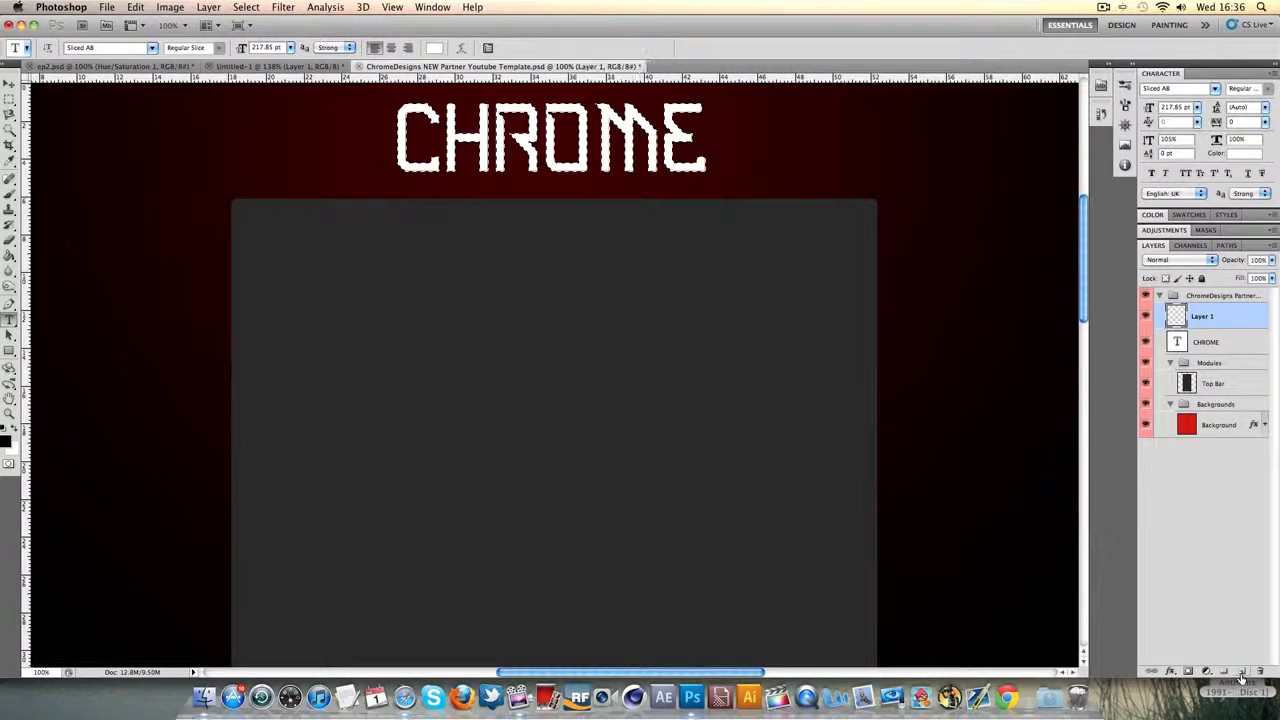
left_click(246, 7)
mouse_move(263, 180)
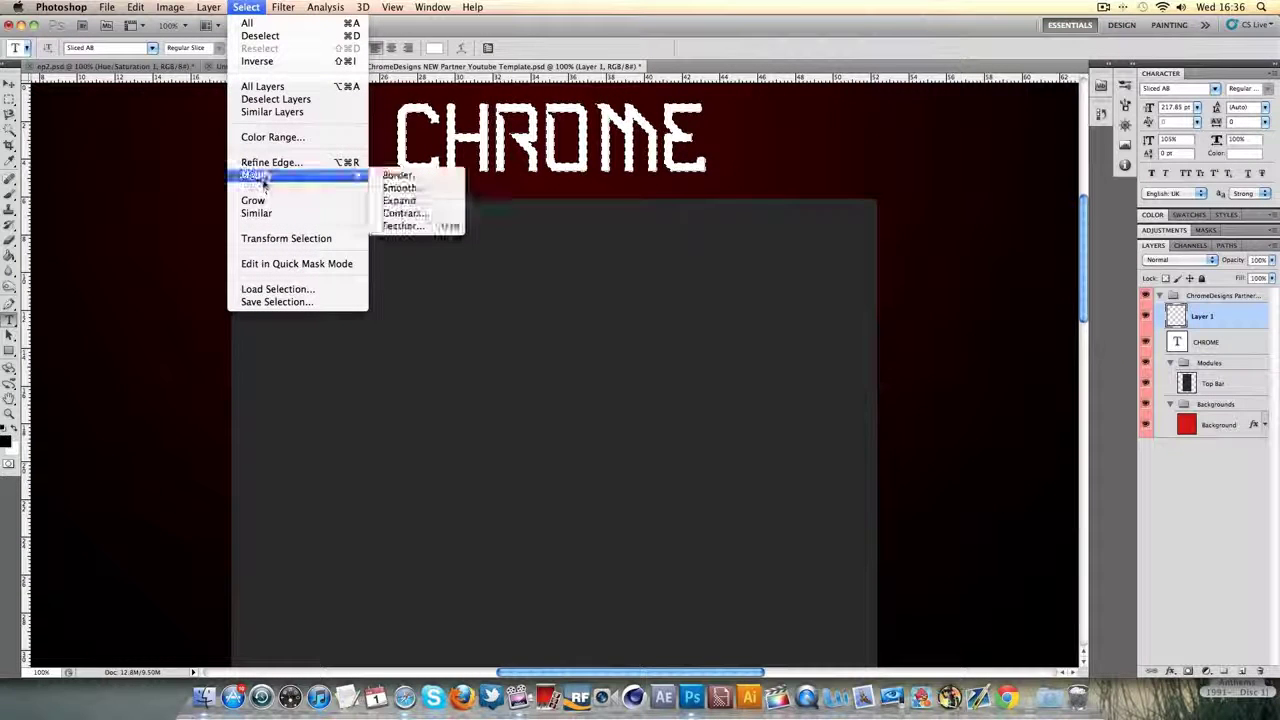
left_click(422, 201)
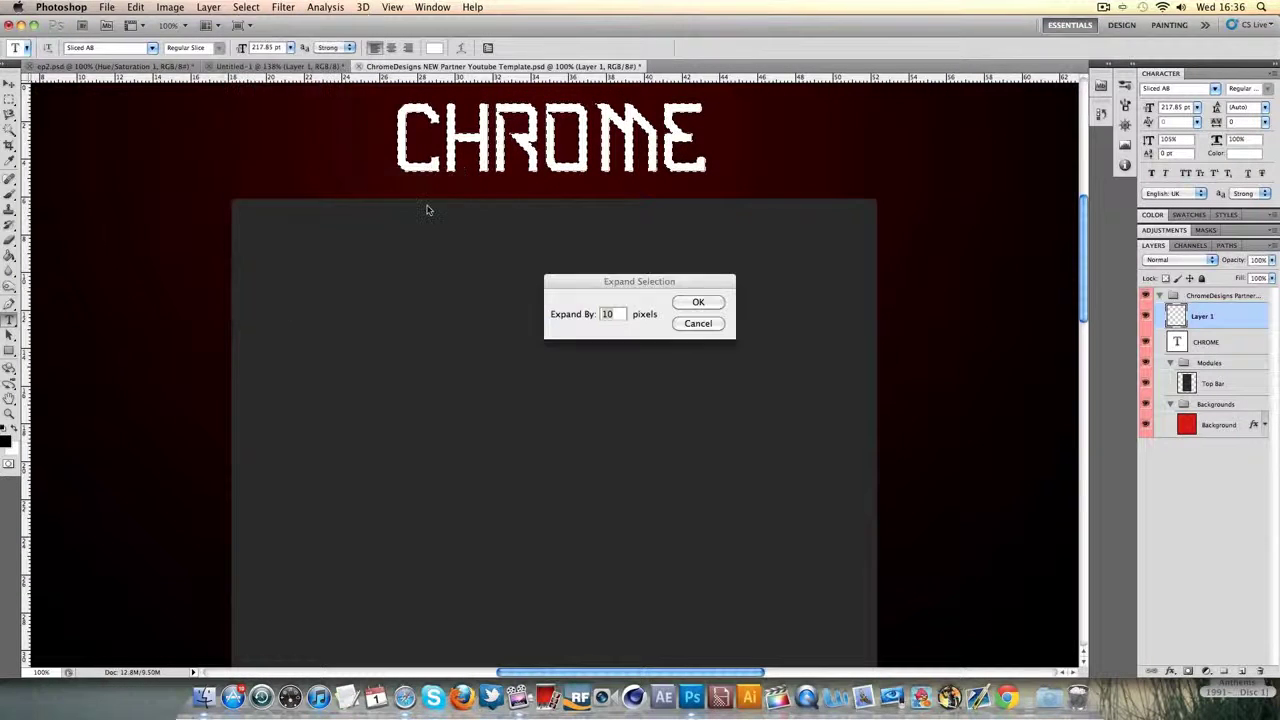
left_click(699, 302)
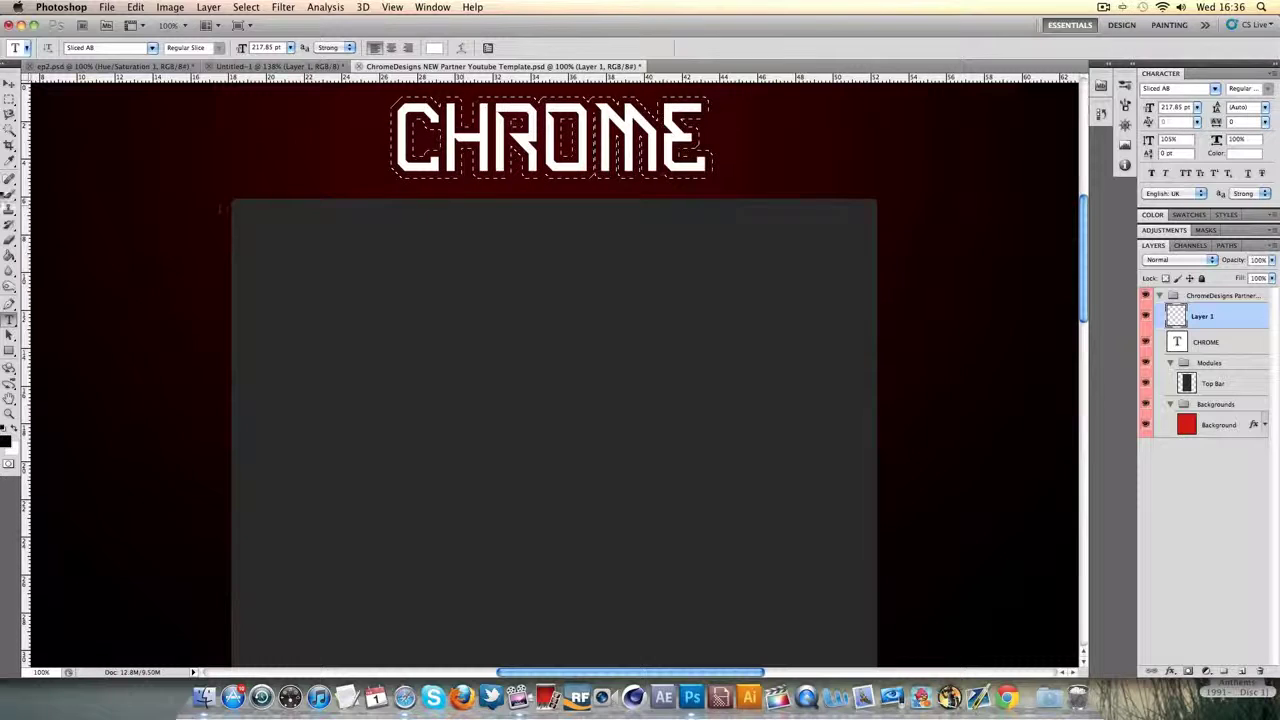
Step: Fill the expanded selection with black, deselect, and move Layer 1 below the CHROME text
left_click(10, 256)
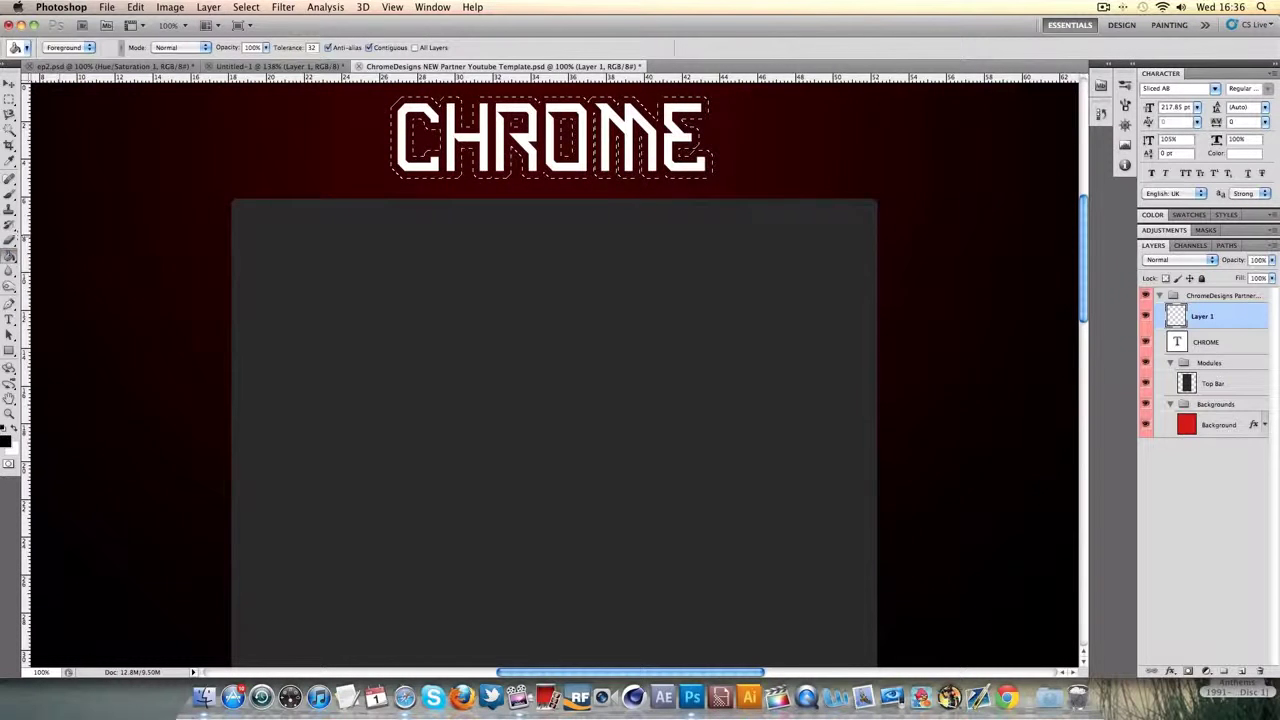
left_click(430, 140)
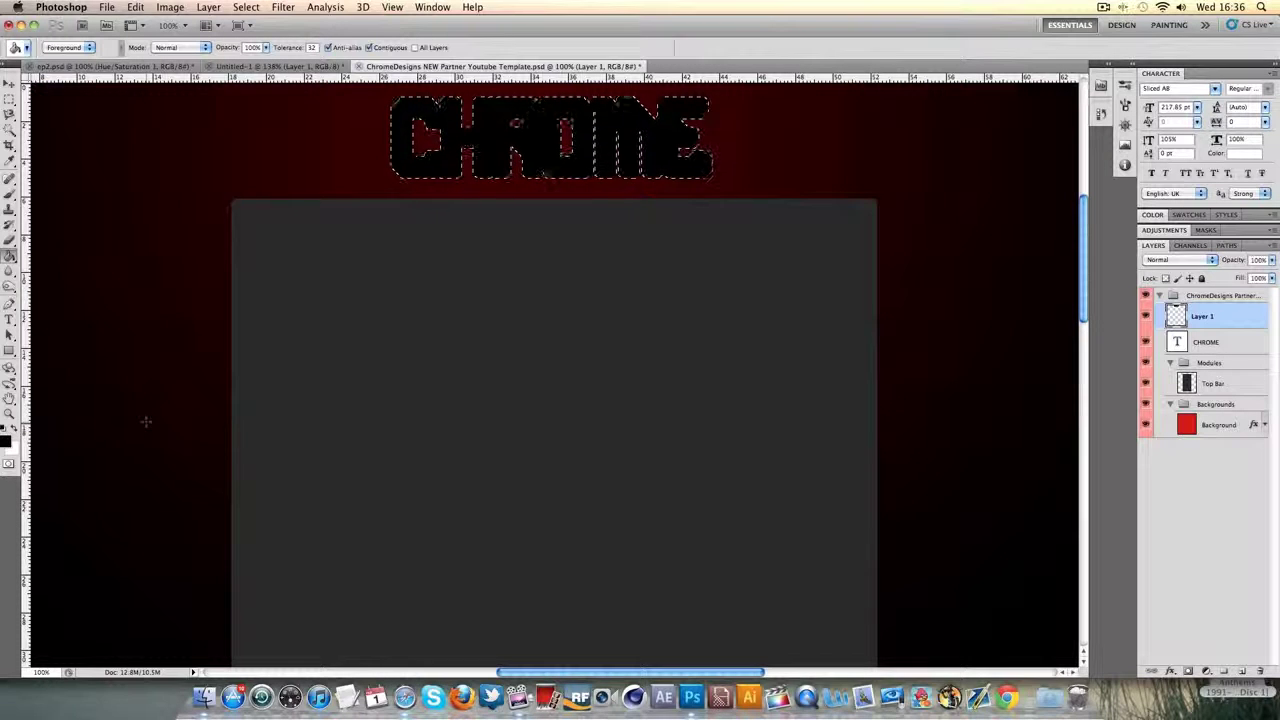
key("cmd+d")
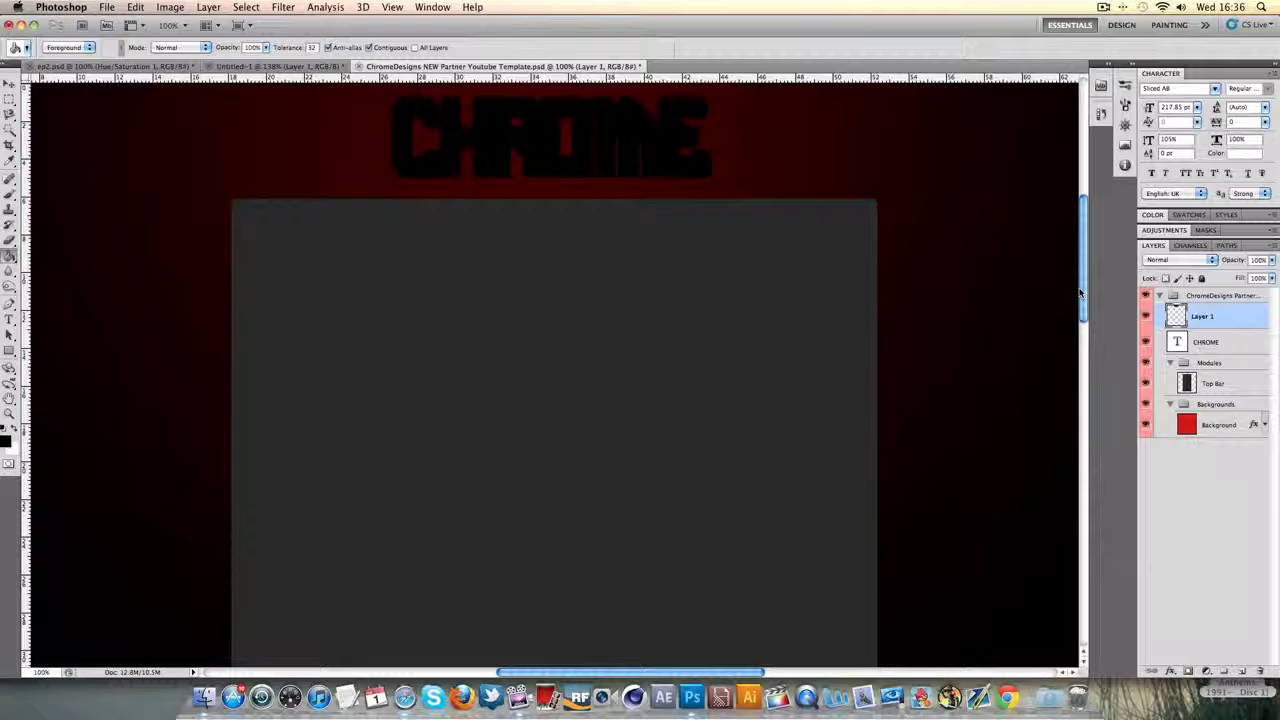
left_click_drag(1081, 297, 1081, 274)
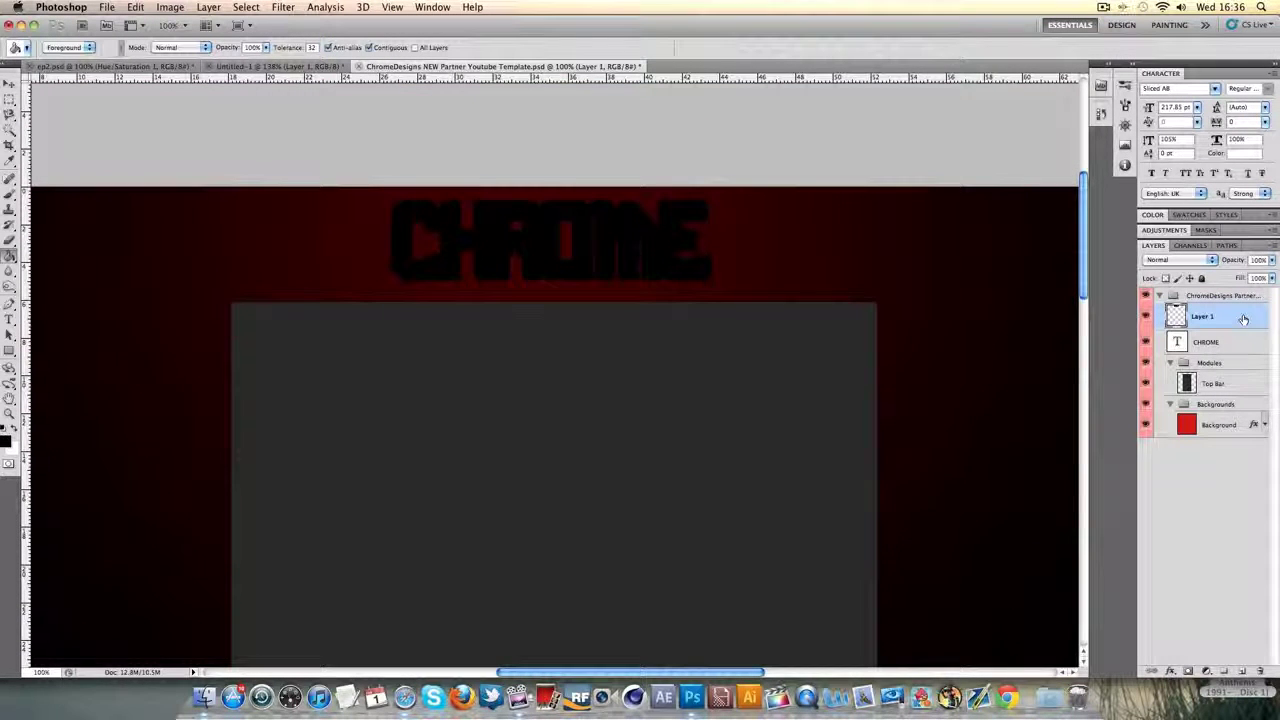
left_click_drag(1243, 318, 1235, 353)
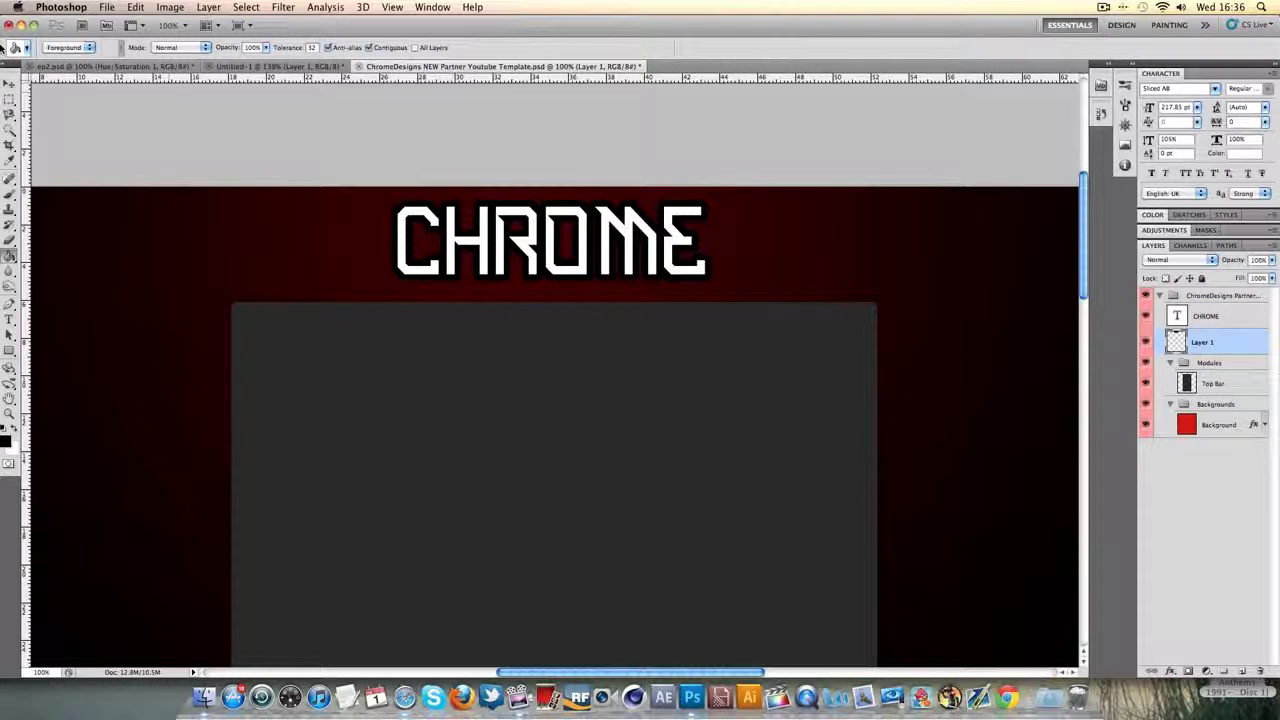
left_click(8, 85)
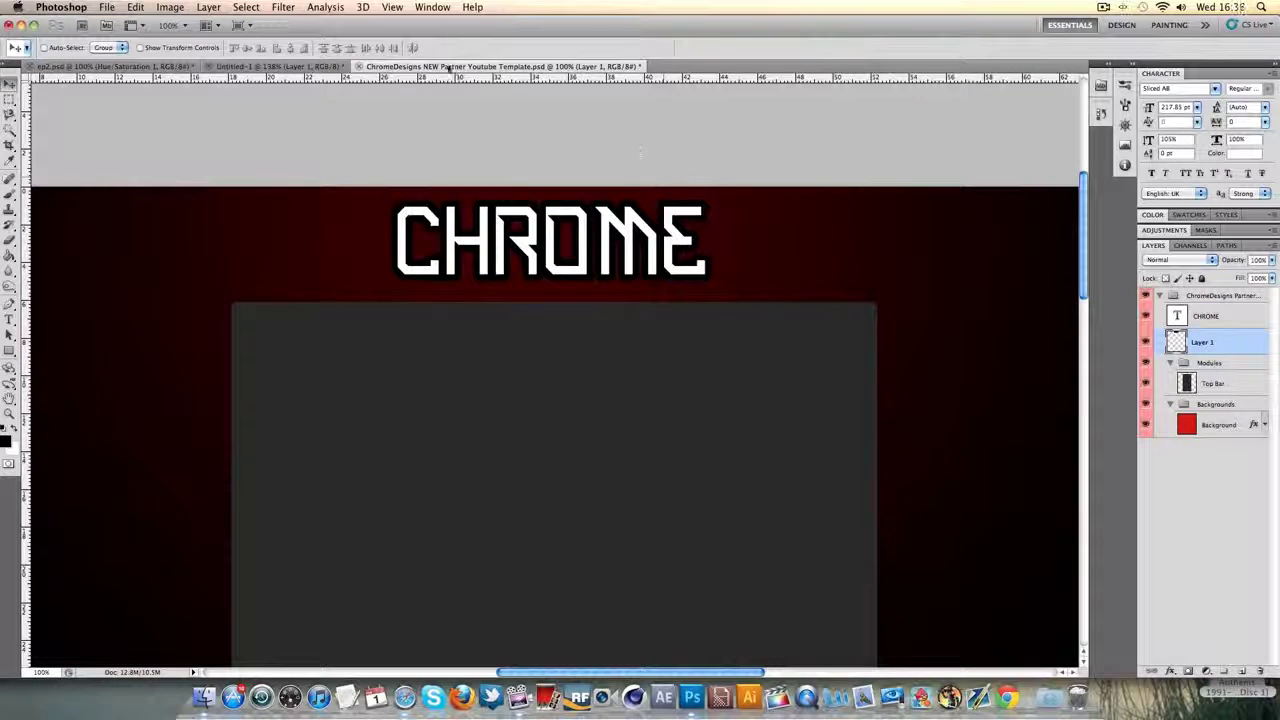
Step: Copy the Struckdumb Black Grunge texture image in Safari, then switch back to Photoshop
left_click(405, 697)
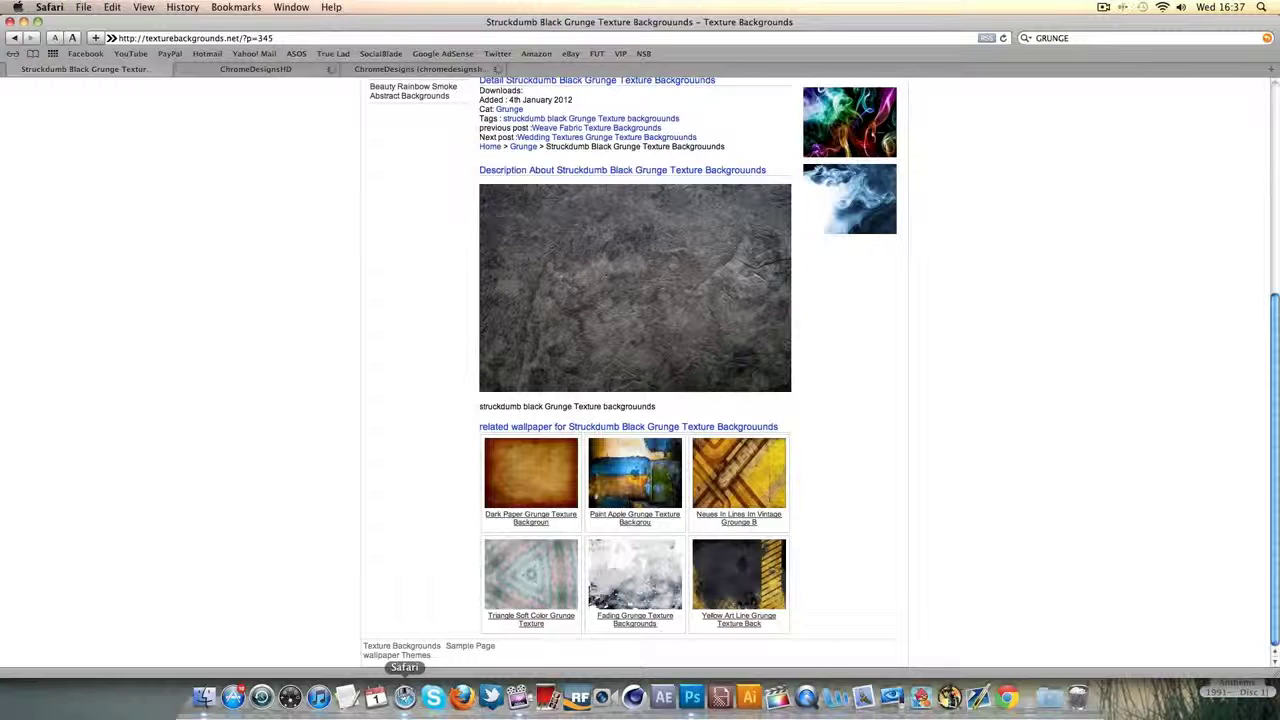
right_click(633, 273)
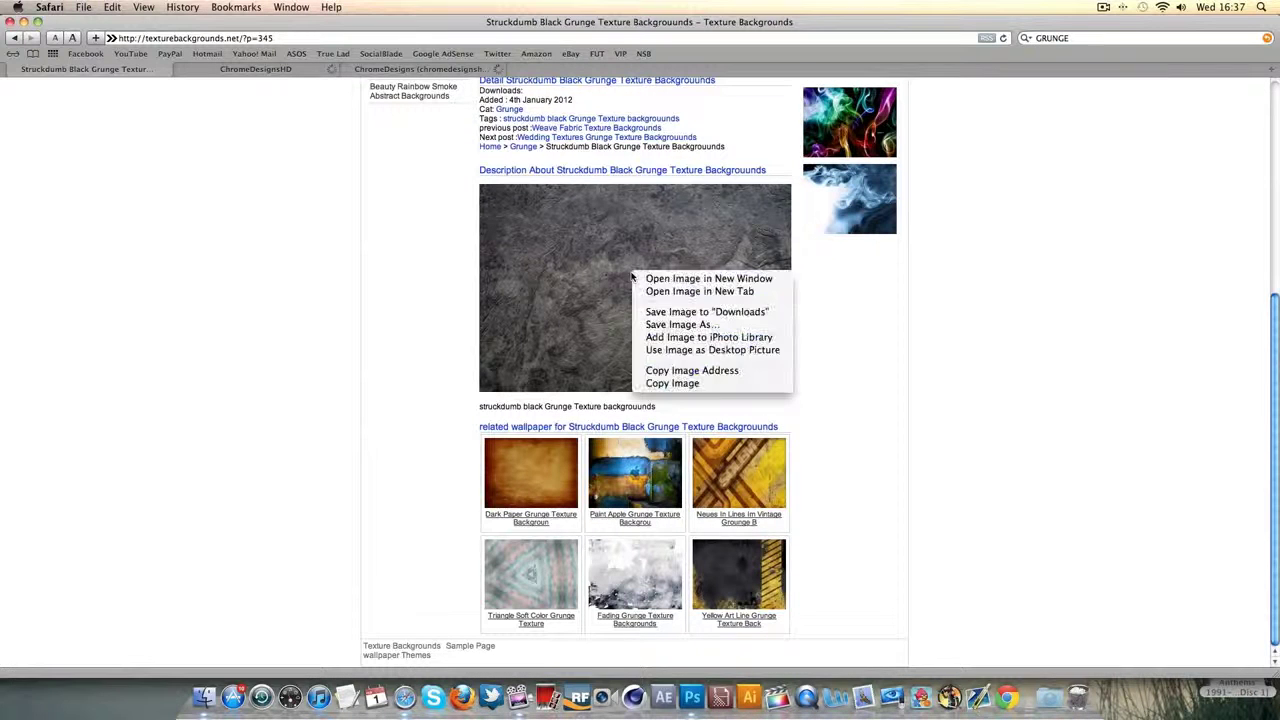
left_click(672, 383)
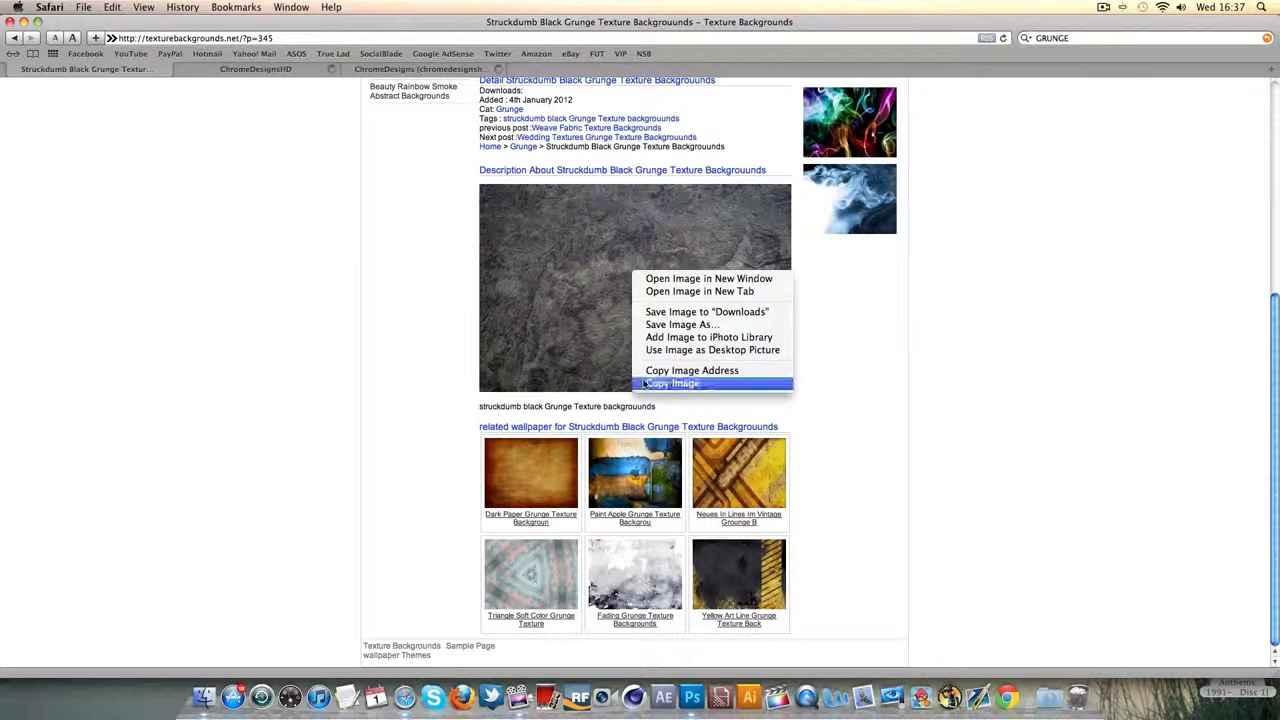
left_click(1089, 38)
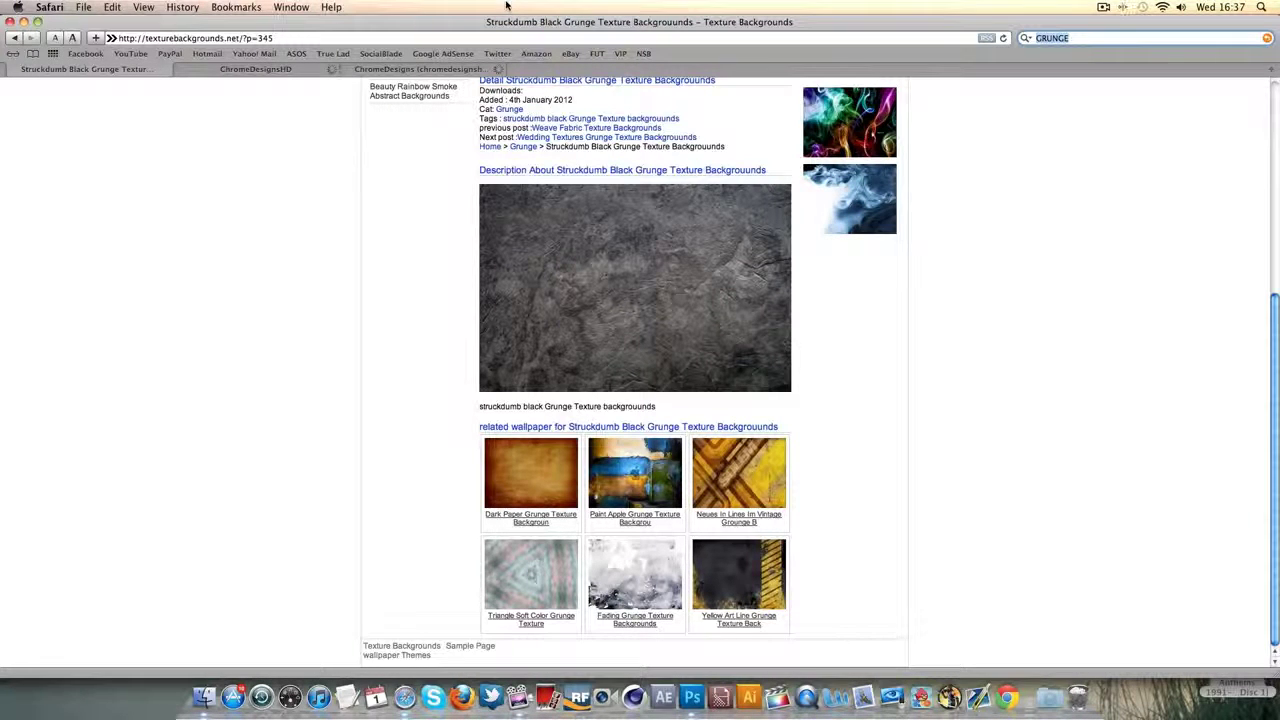
left_click(692, 697)
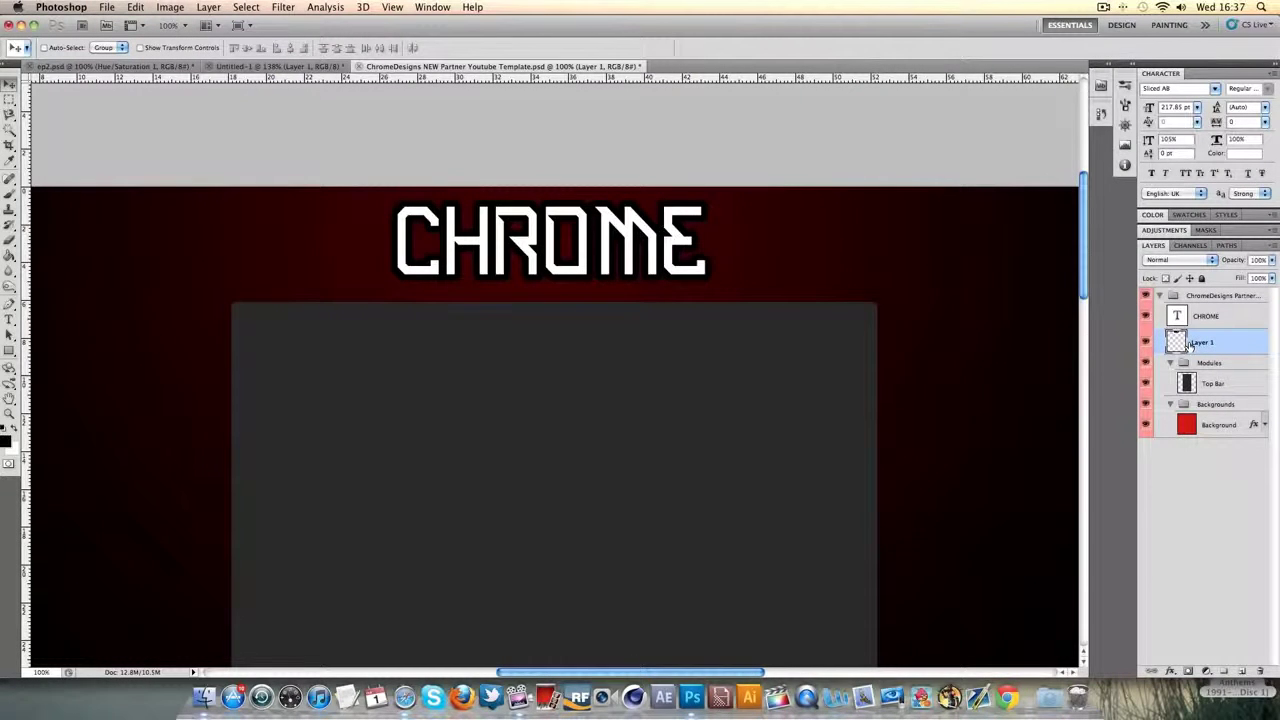
Step: Paste the grunge texture as a new layer and fit the document on screen
left_click(1195, 317)
left_click(1202, 342)
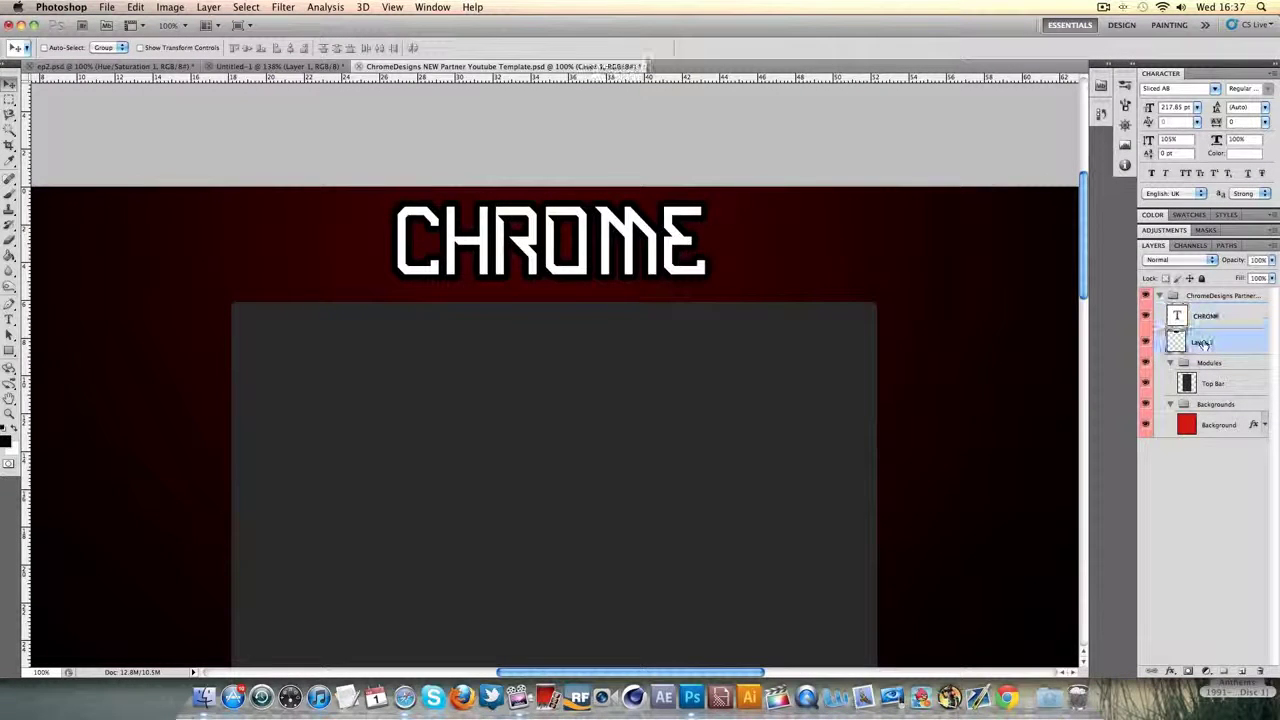
key("super+v")
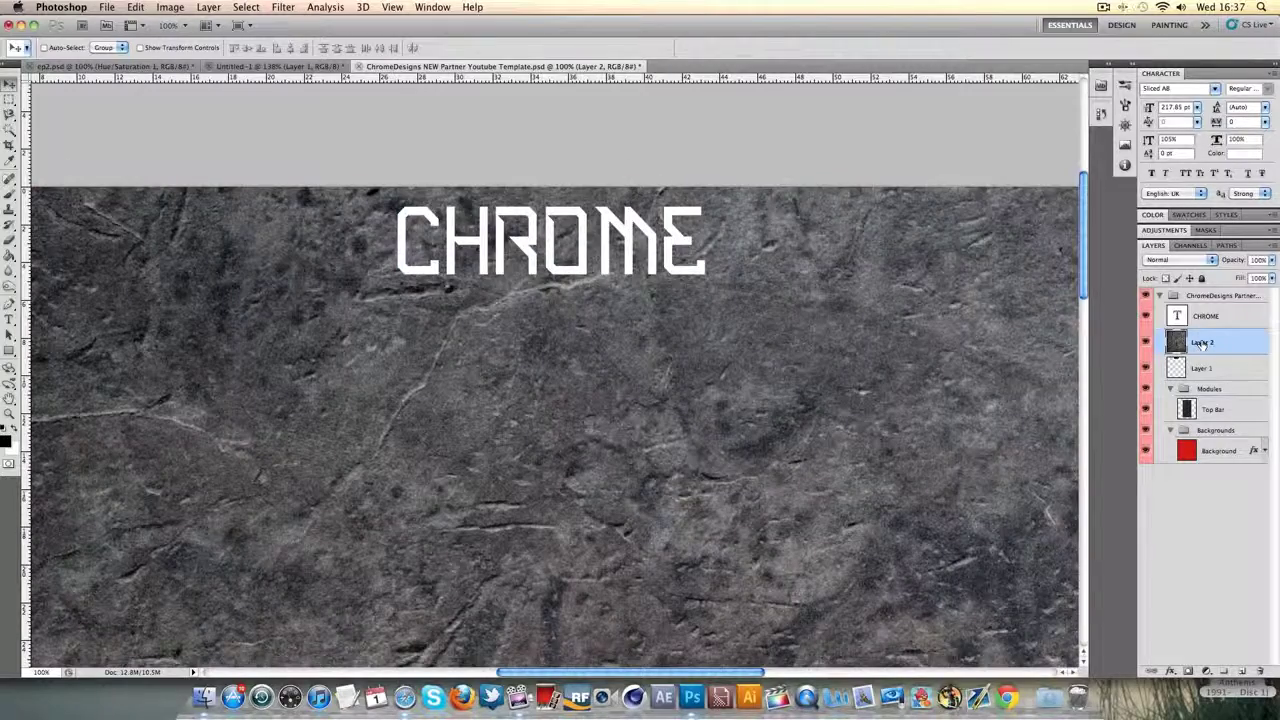
left_click(8, 414)
right_click(434, 411)
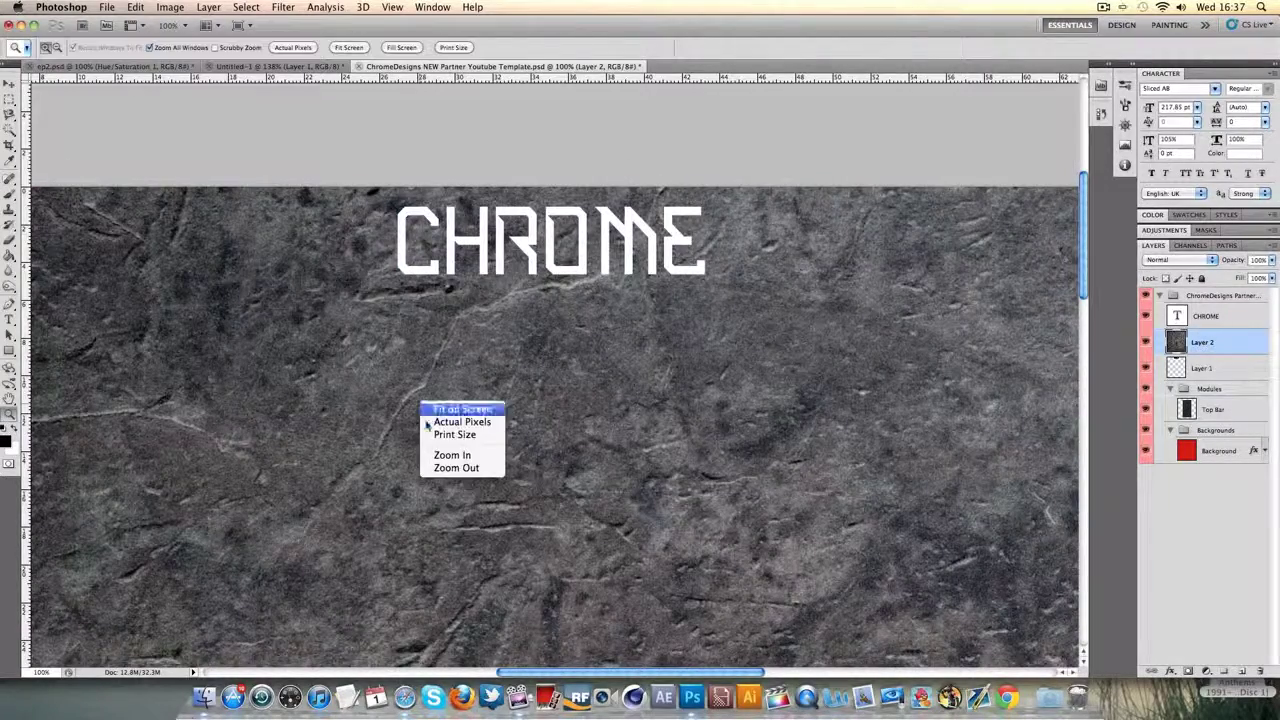
left_click(462, 409)
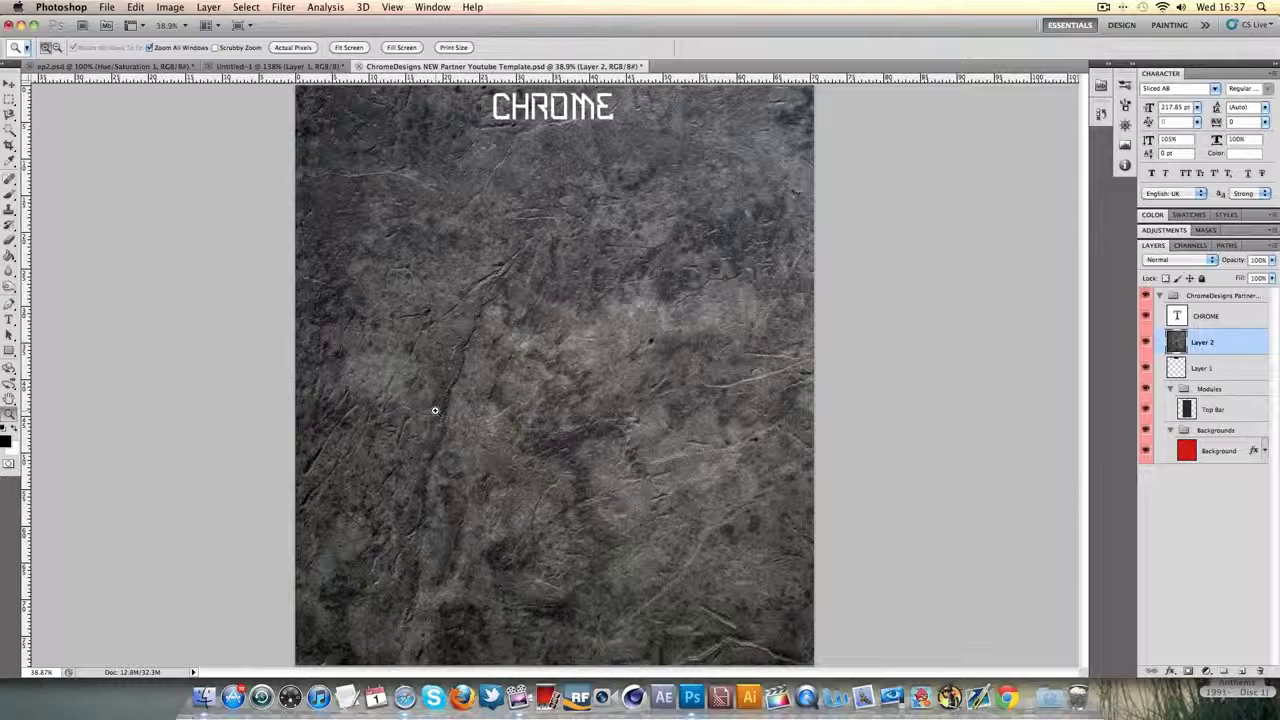
Step: Scale the texture down to 21.55% into a panel over the CHROME title
key("super+t")
left_click_drag(437, 408, 441, 358)
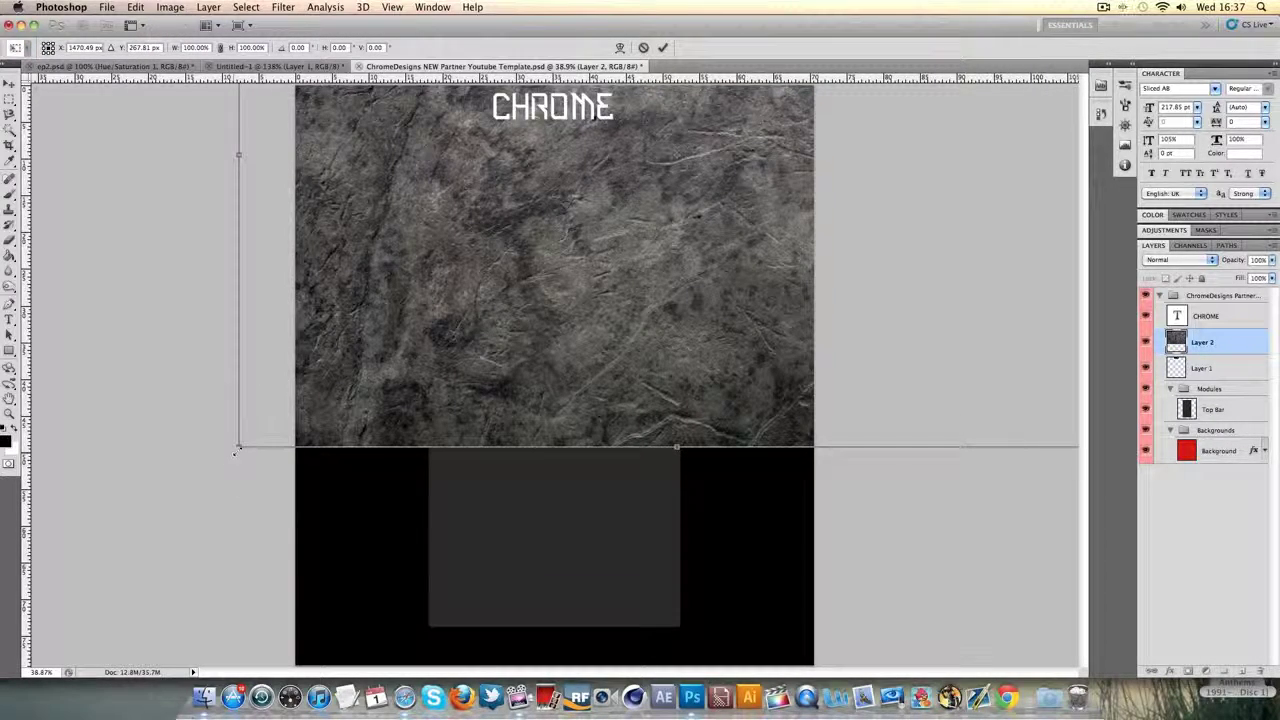
left_click_drag(238, 442, 633, 300)
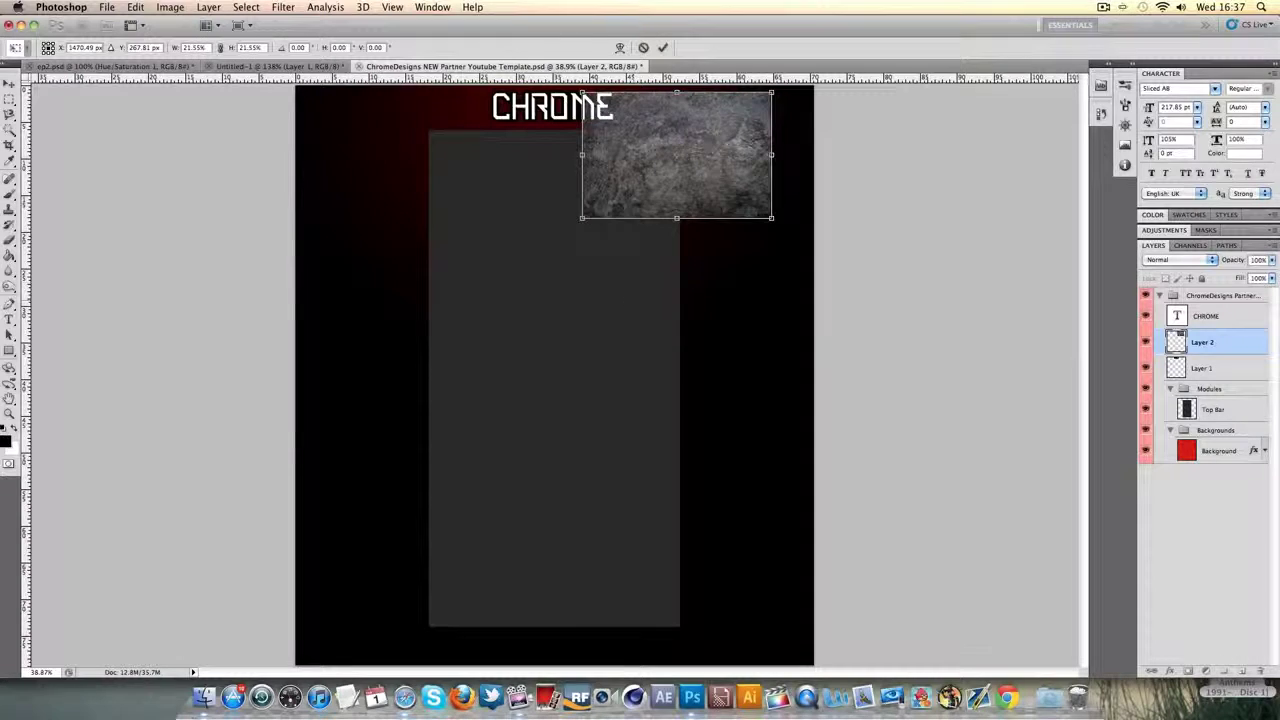
left_click_drag(680, 155, 537, 100)
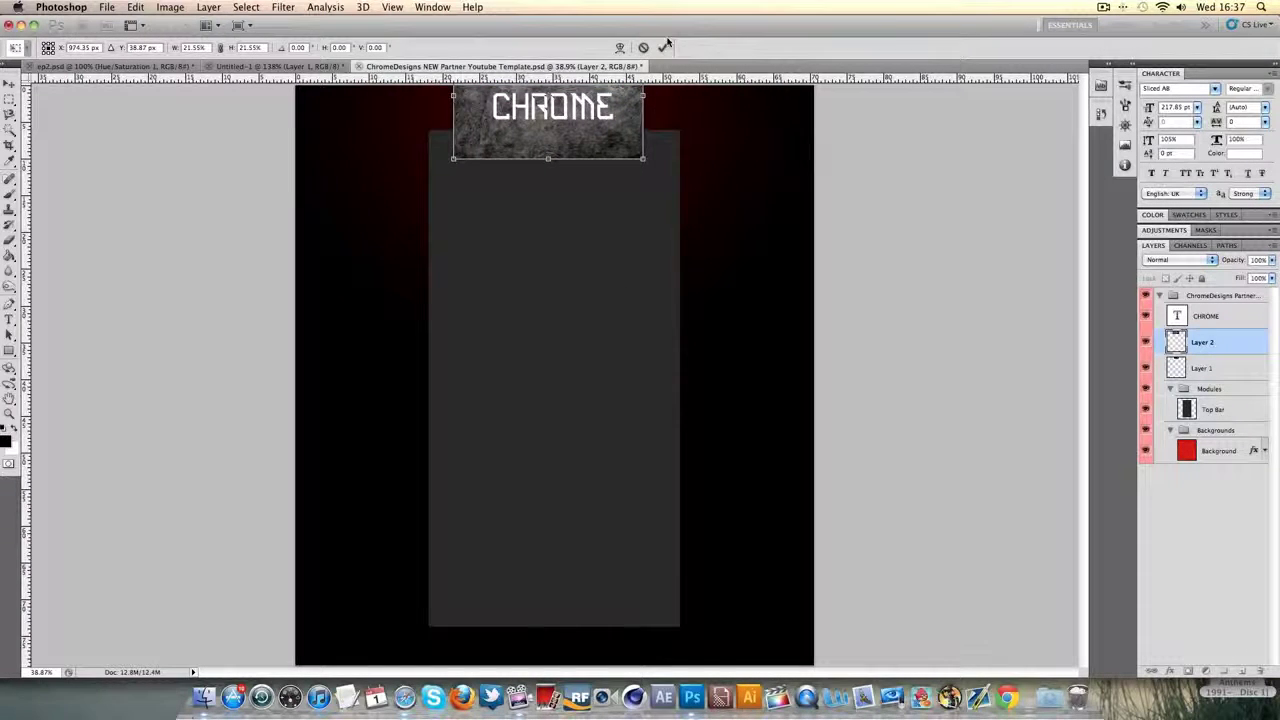
left_click(662, 47)
Step: View the template at Actual Pixels
key("z")
right_click(495, 152)
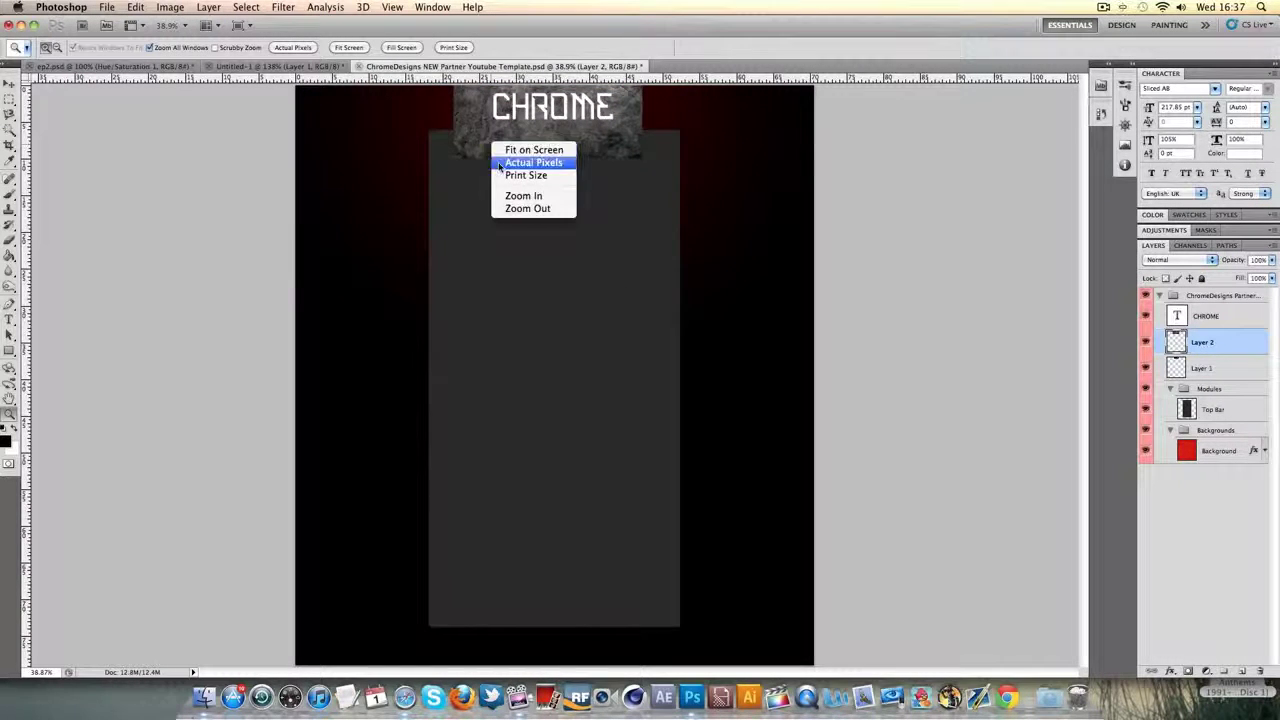
left_click(514, 163)
scroll(500, 171, "up", 10)
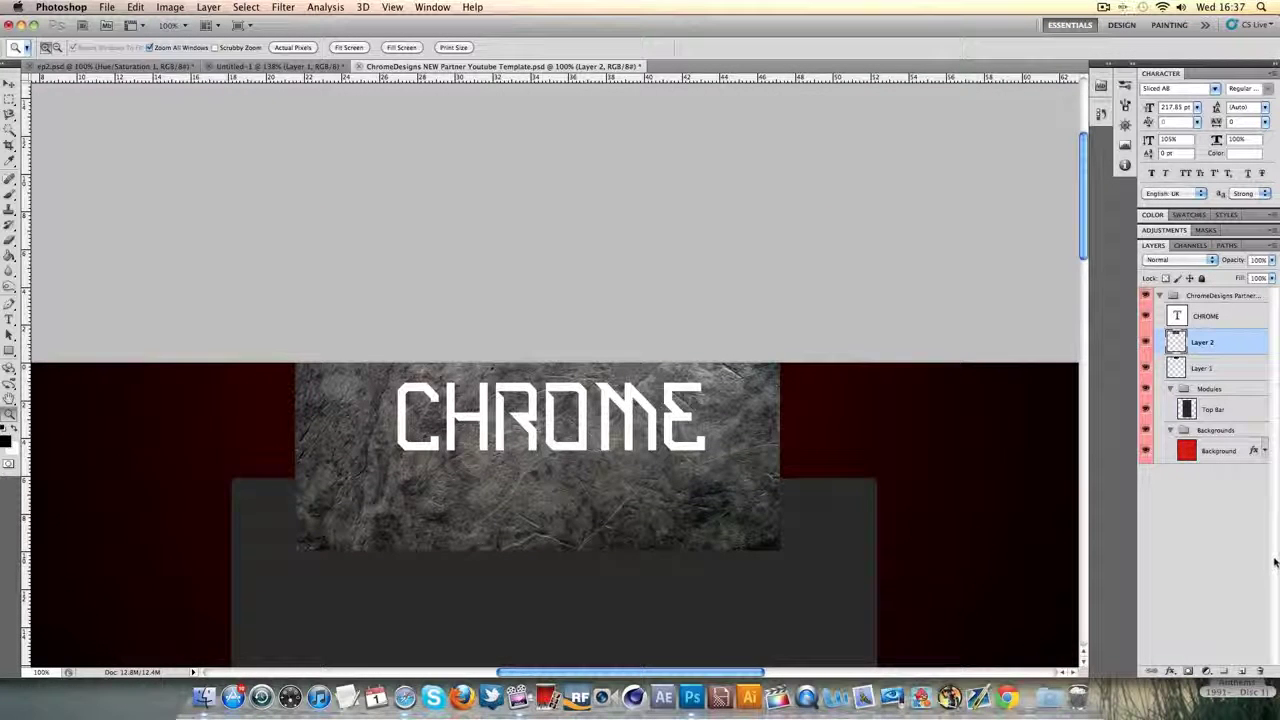
key("alt")
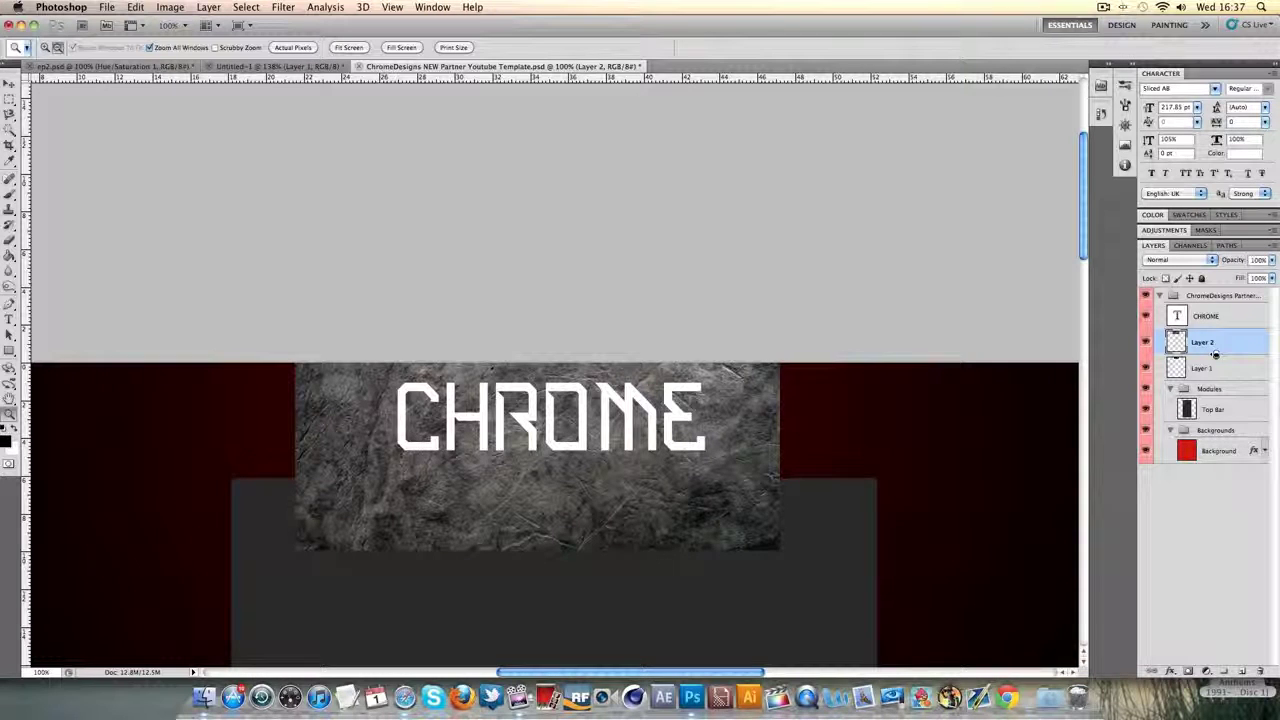
Step: Clip the texture to Layer 1 and darken it with a clipped Hue/Saturation layer at Lightness -45
left_click(1214, 356, "alt")
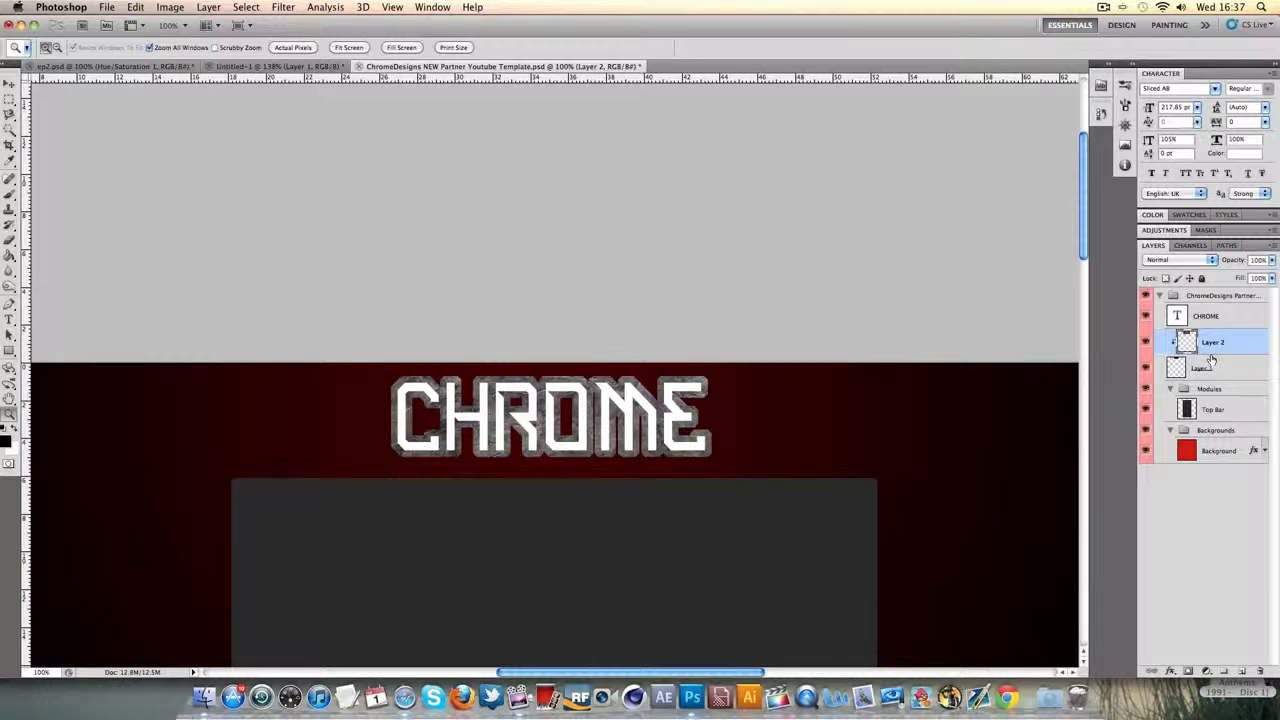
left_click(1205, 671)
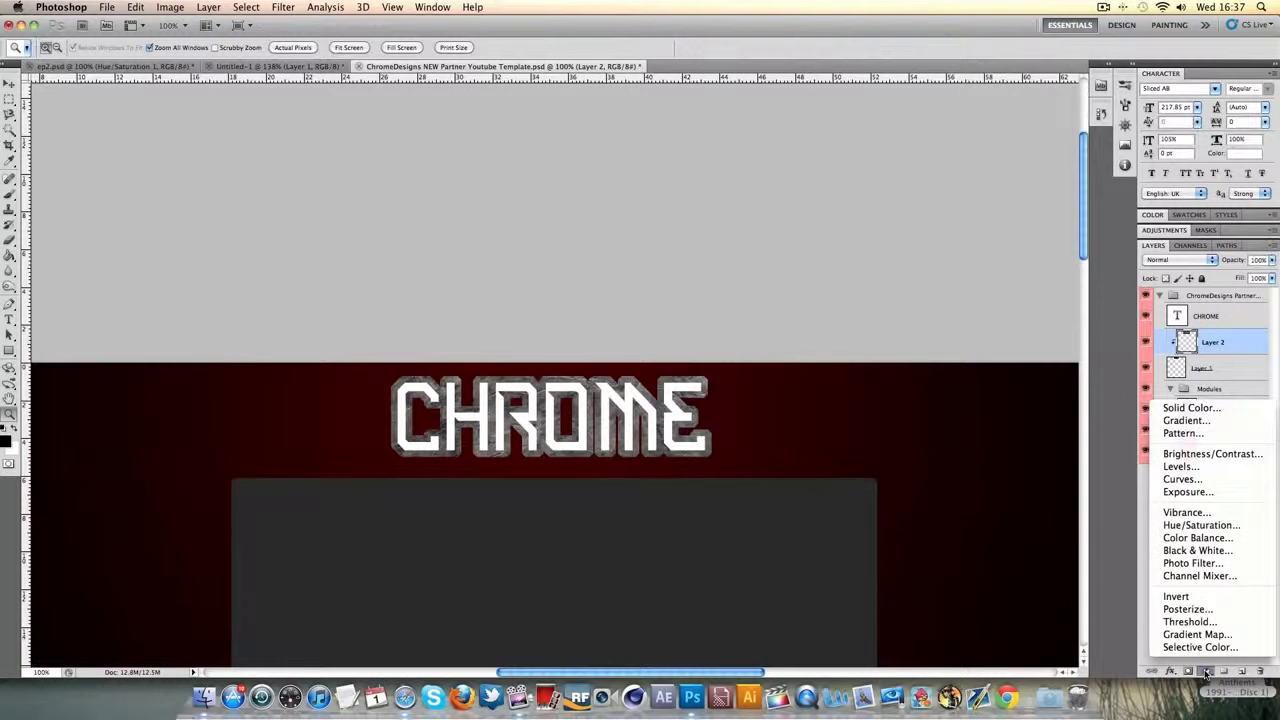
left_click(1180, 527)
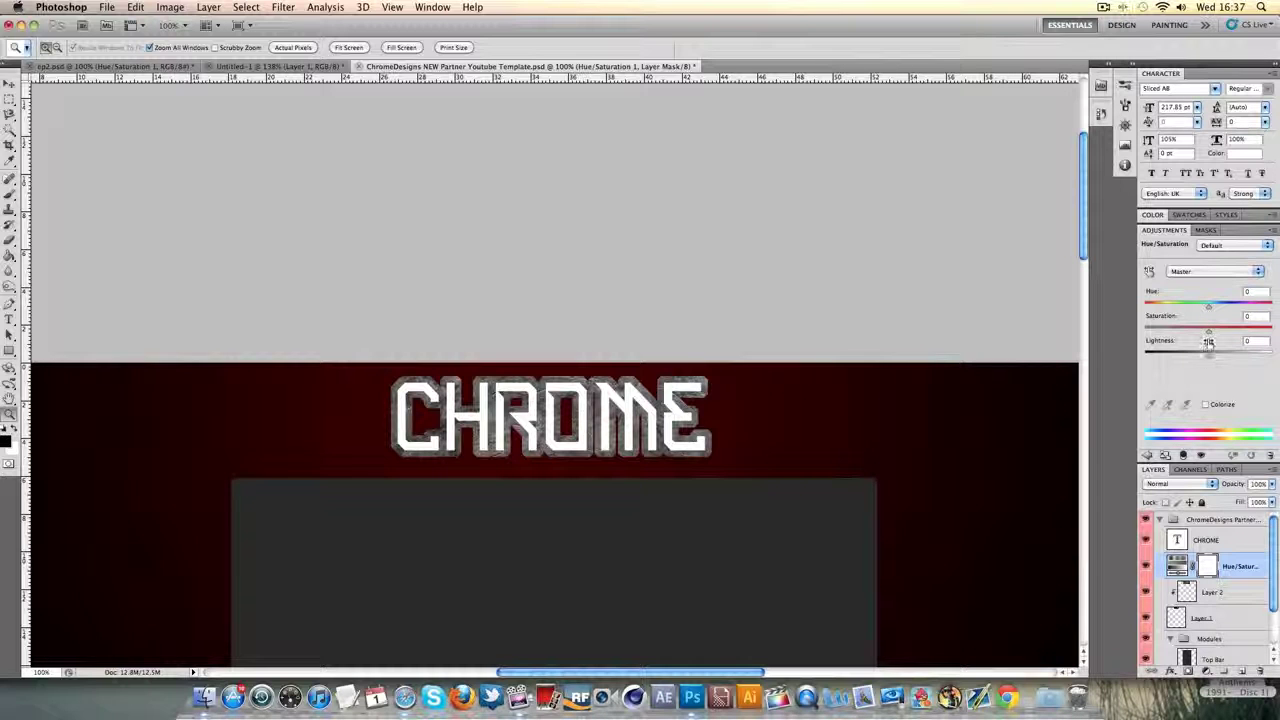
left_click_drag(1207, 348, 1187, 366)
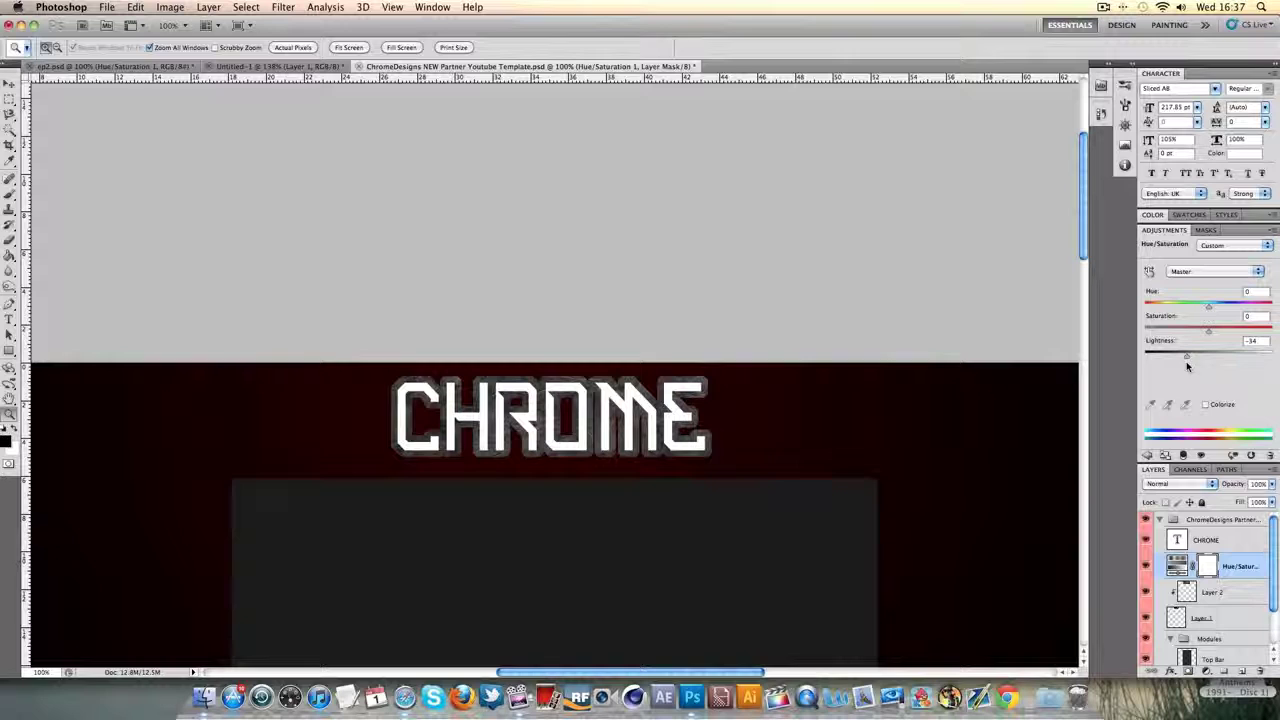
left_click(1182, 456)
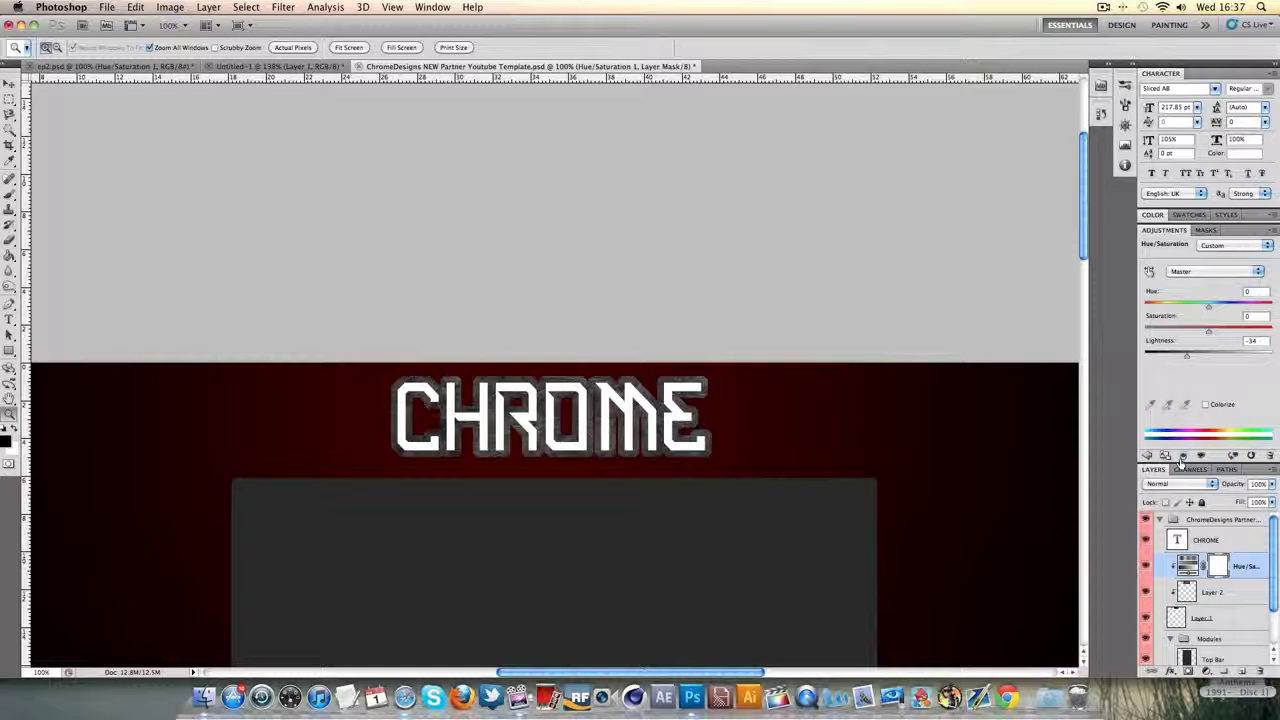
mouse_move(1187, 356)
left_mouse_down()
mouse_move(1170, 360)
mouse_move(1179, 368)
left_mouse_up()
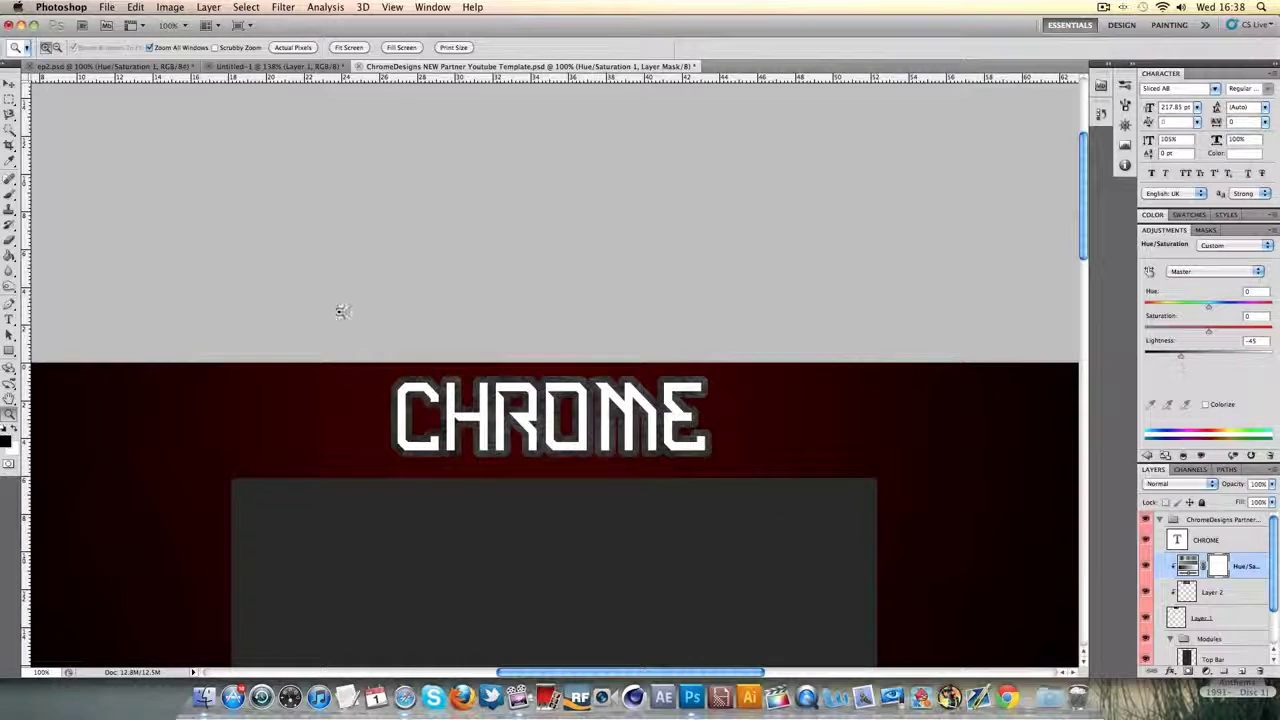
Step: Select the texture layer behind CHROME and open its Layer Style settings
left_click(1215, 543)
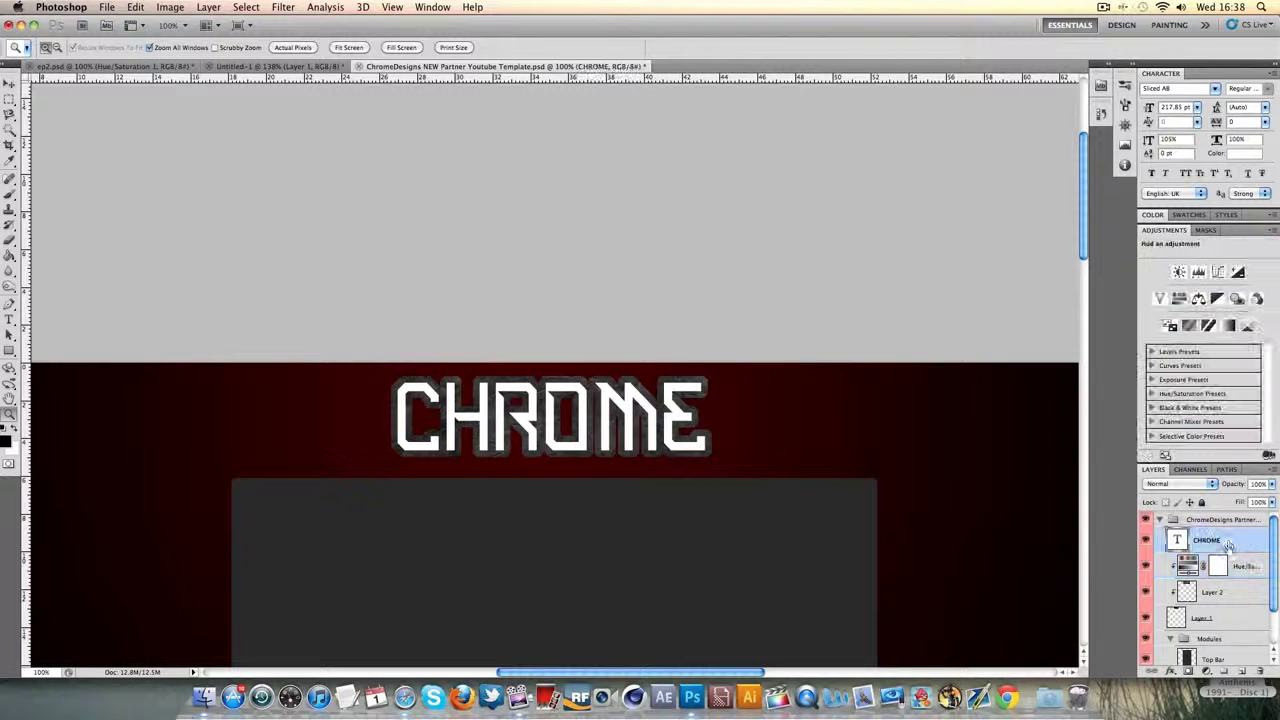
double_click(1166, 230)
left_click(1208, 370)
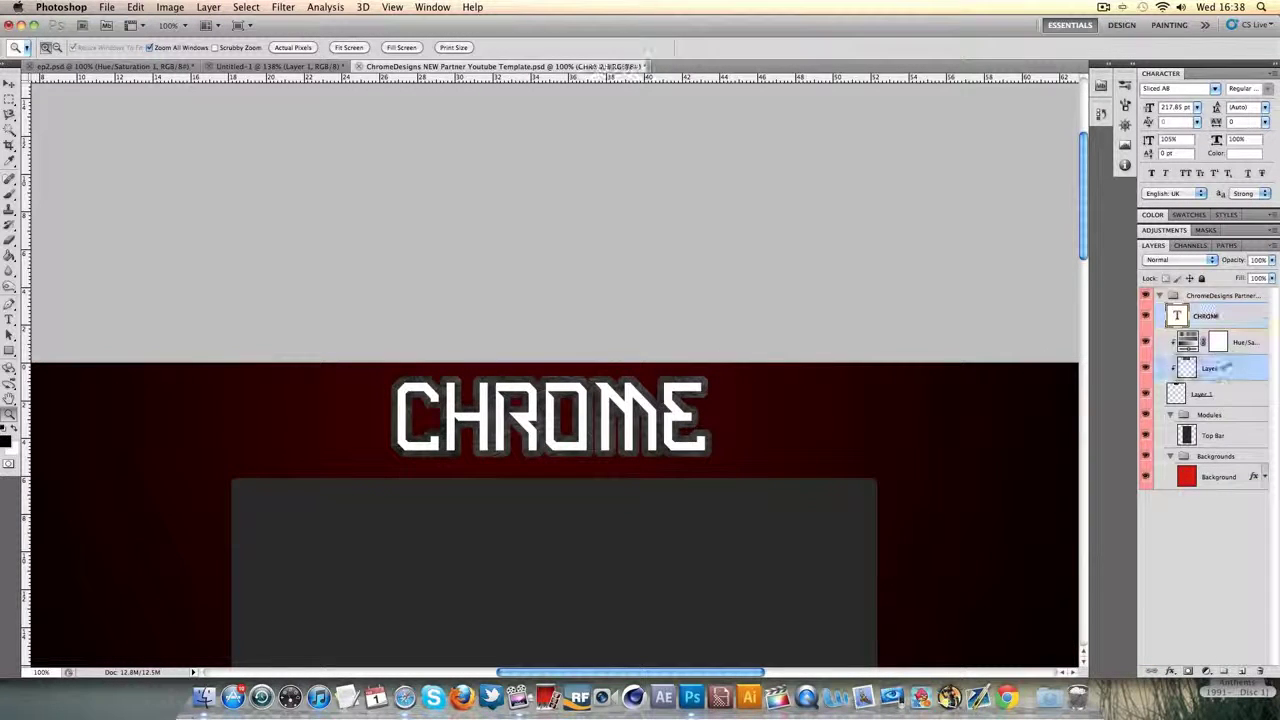
double_click(1230, 375)
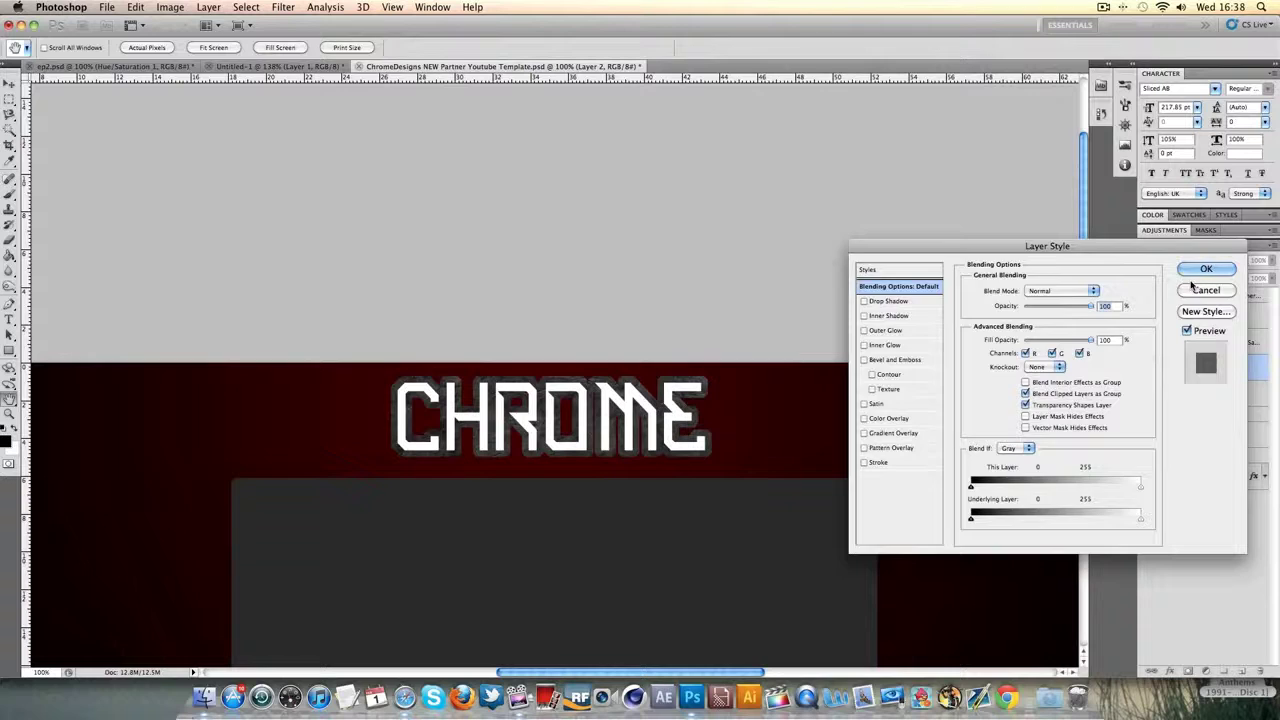
left_click(1203, 289)
double_click(1222, 370)
Step: Add a black Outer Glow in Normal mode, about 65 px in size, and apply it
left_click(866, 331)
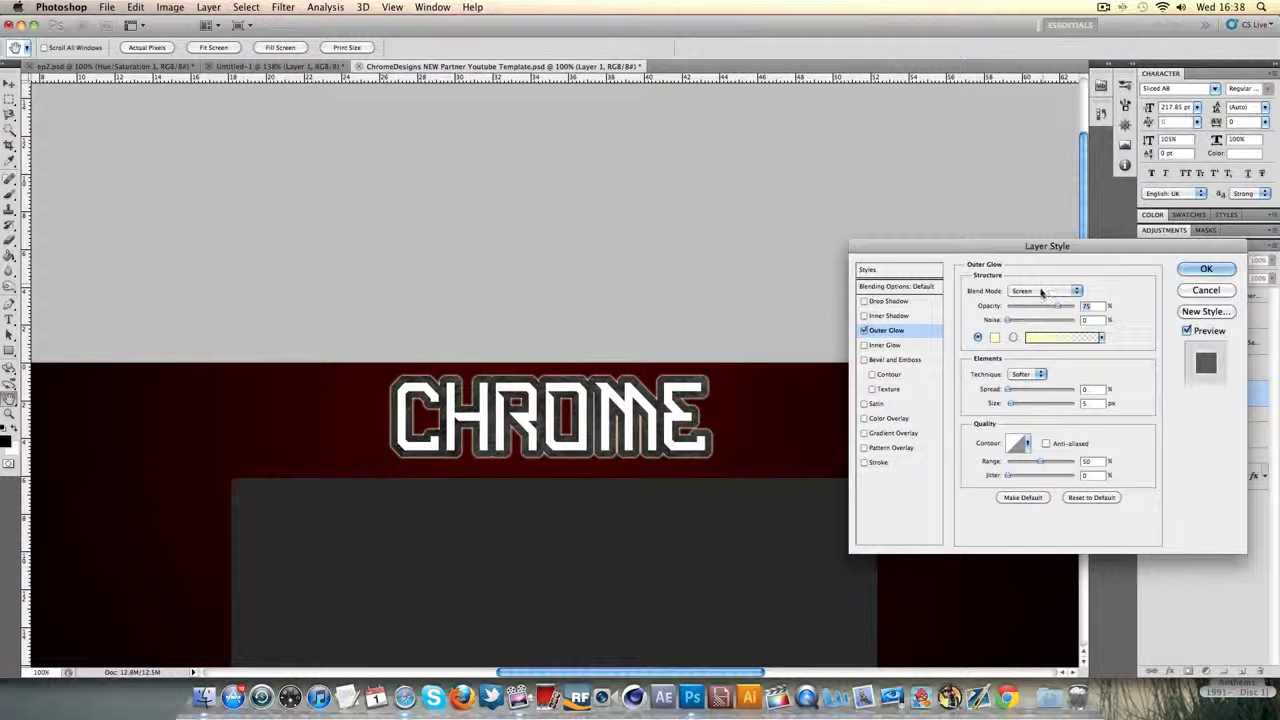
left_click(1046, 291)
left_click(1022, 206)
left_click(995, 337)
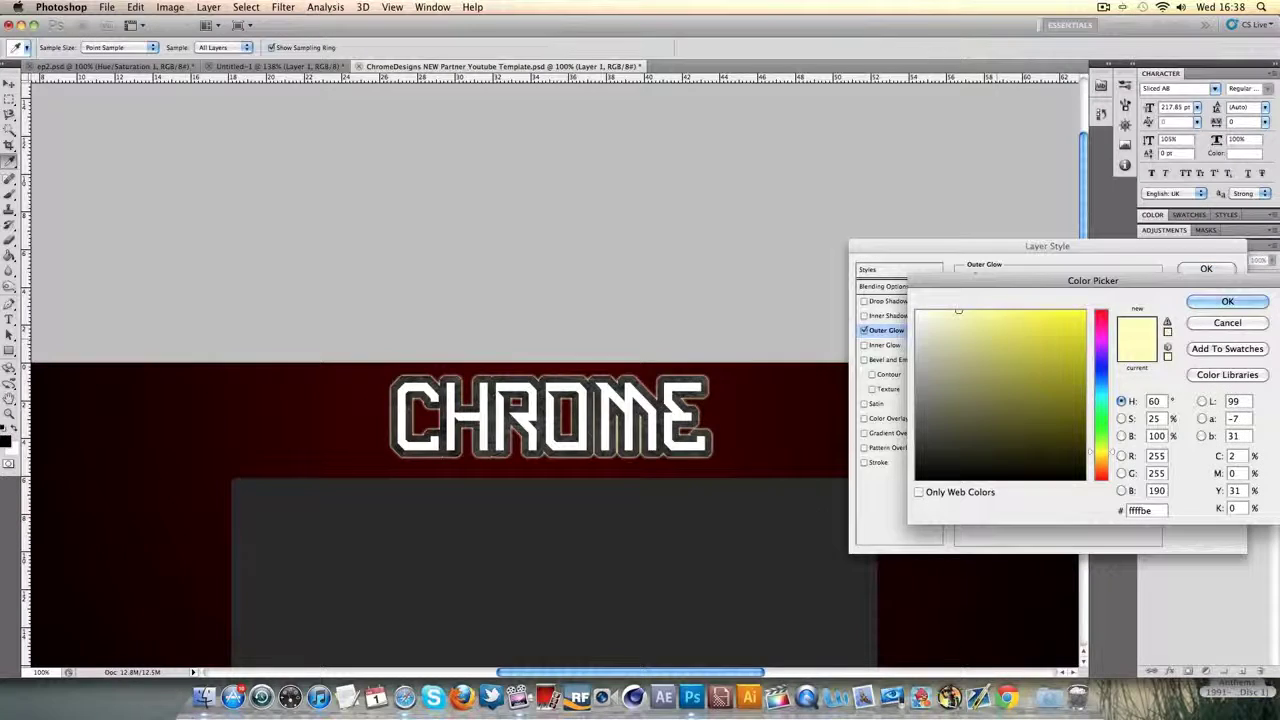
left_click(854, 510)
left_click(1227, 301)
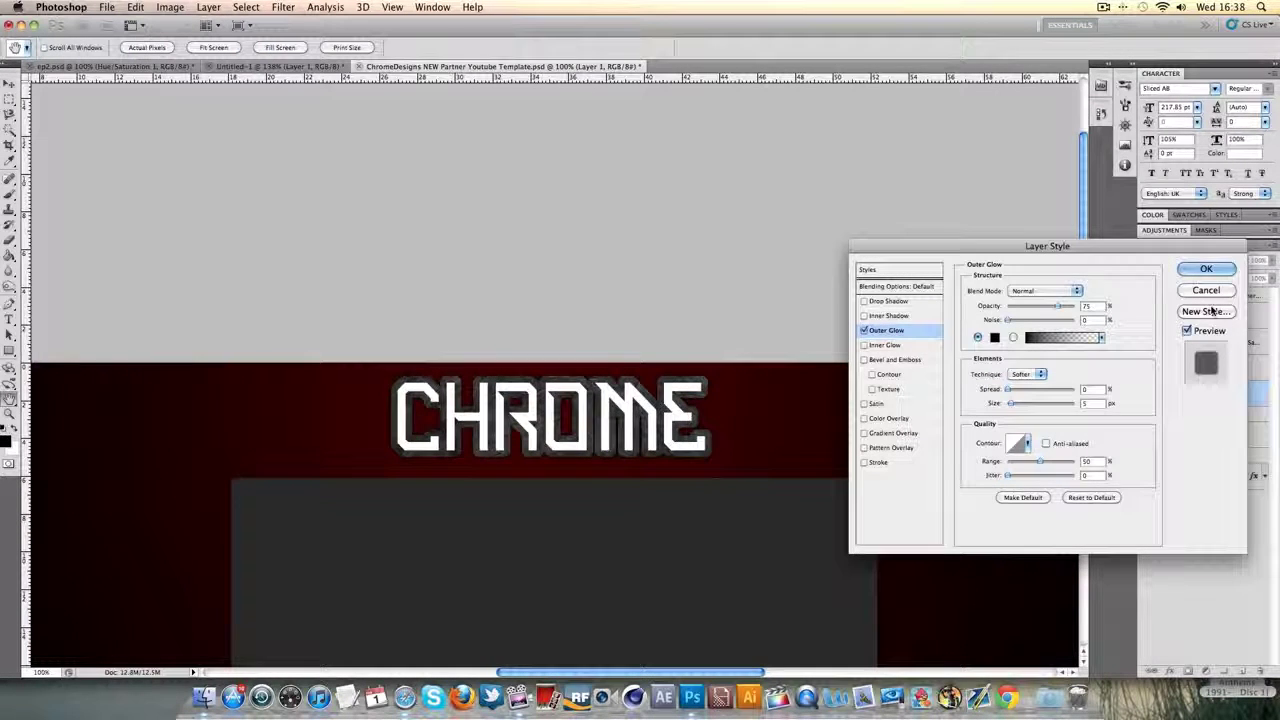
left_click_drag(1010, 403, 1028, 403)
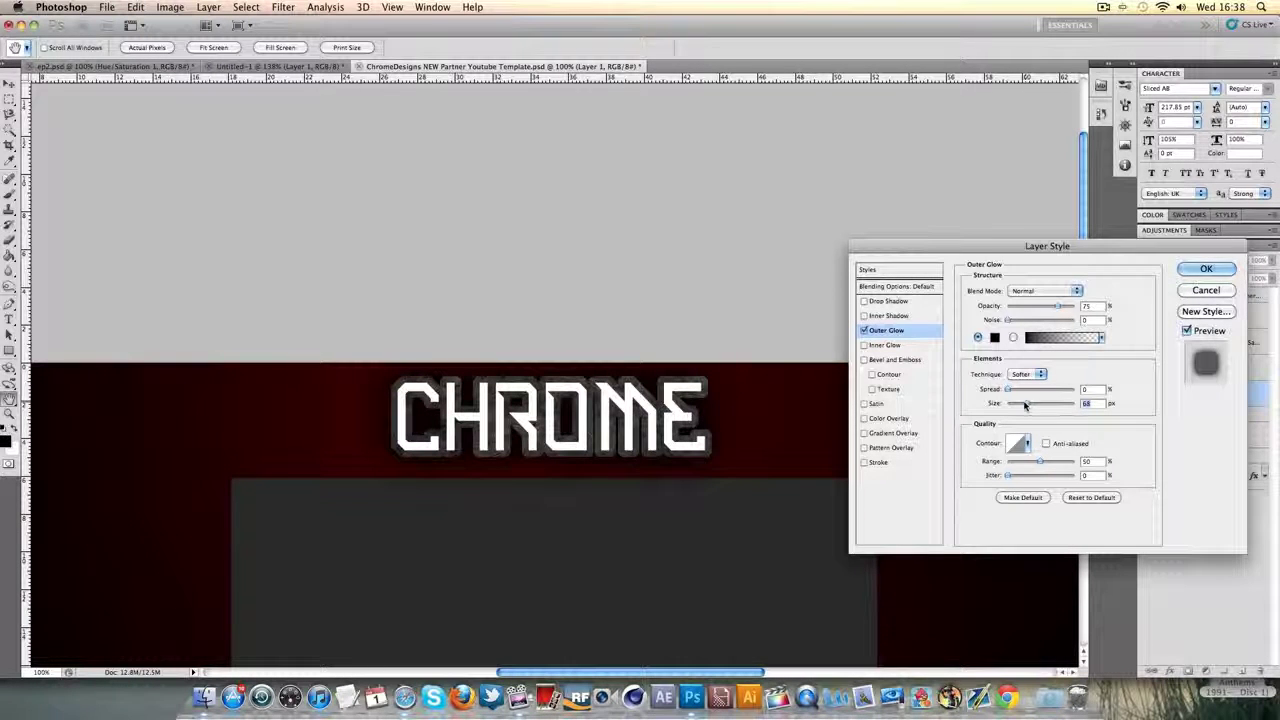
mouse_move(1028, 403)
left_mouse_down()
mouse_move(1000, 402)
mouse_move(1023, 399)
left_mouse_up()
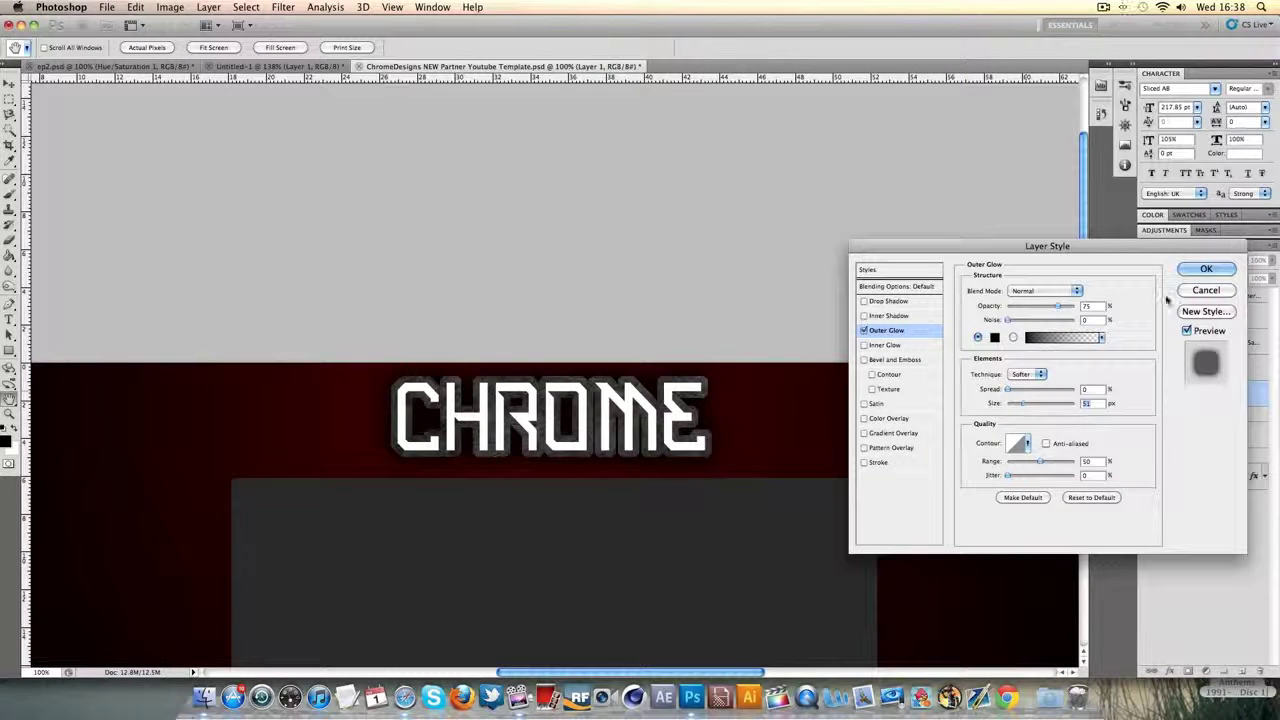
left_click(1203, 269)
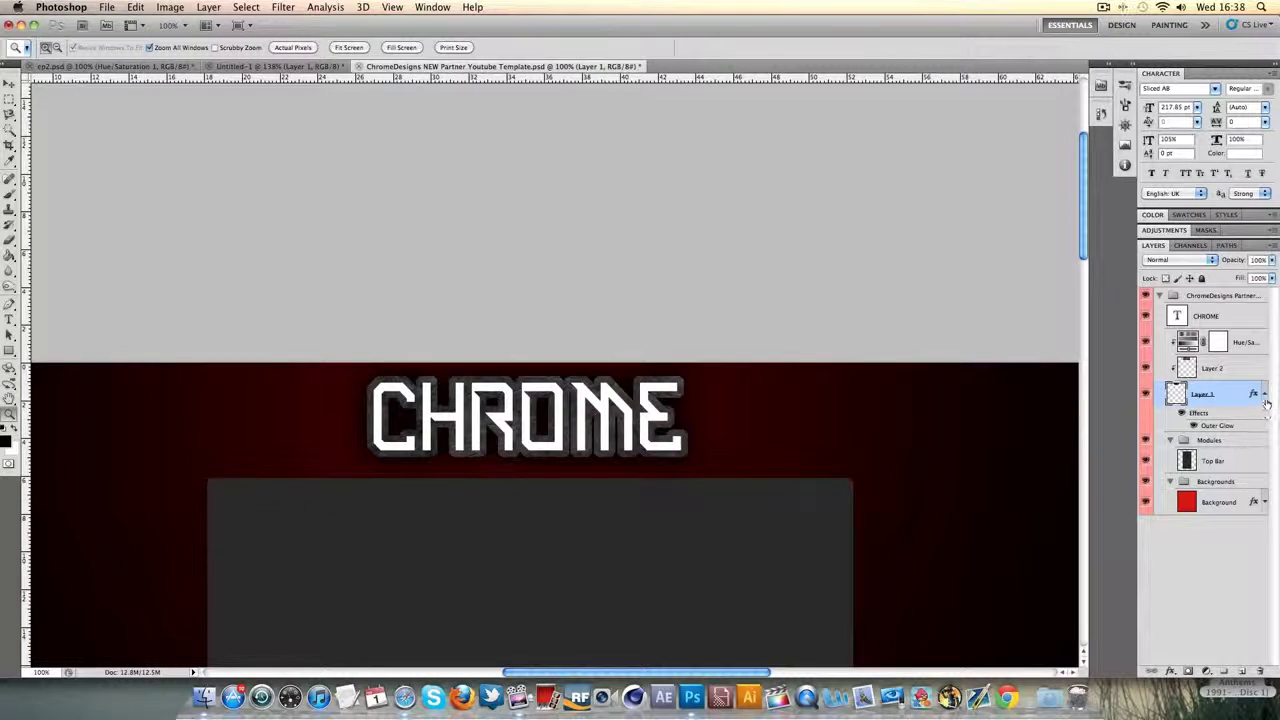
Step: Duplicate the stone texture layer, place the copy above CHROME and clip it to the text
left_click(1265, 397)
left_click(1207, 370)
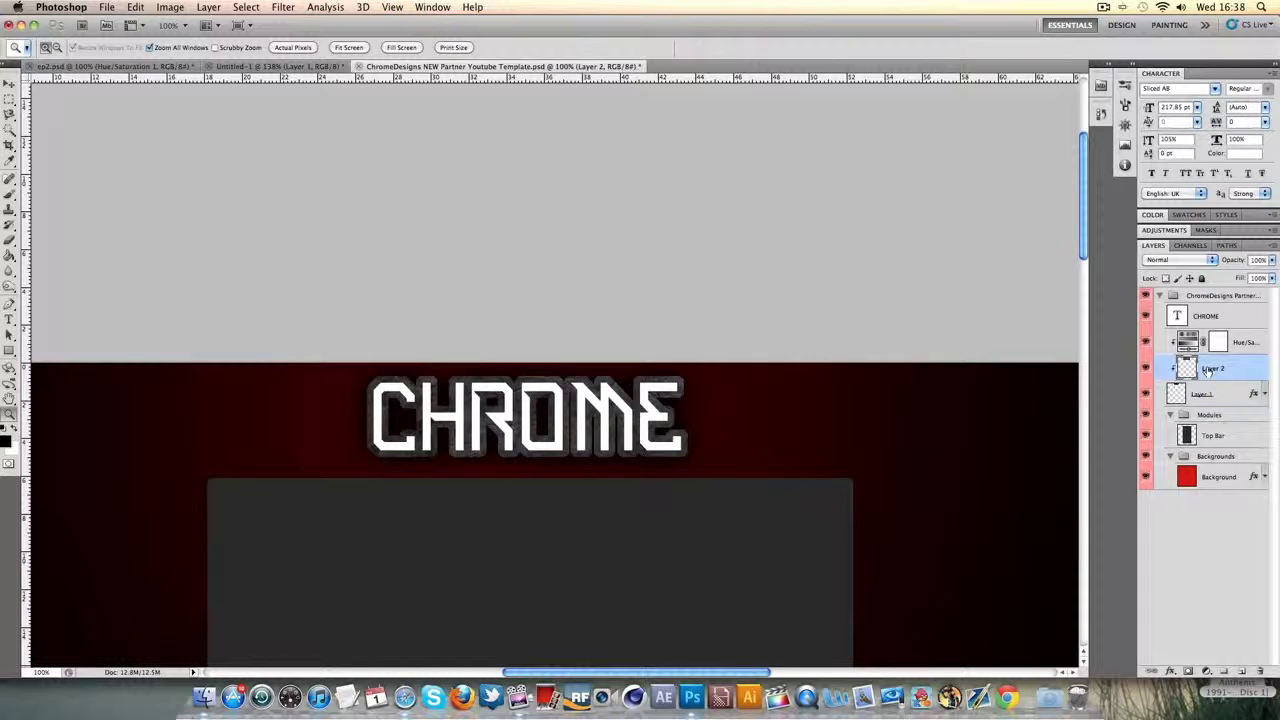
left_click(1202, 306, "shift")
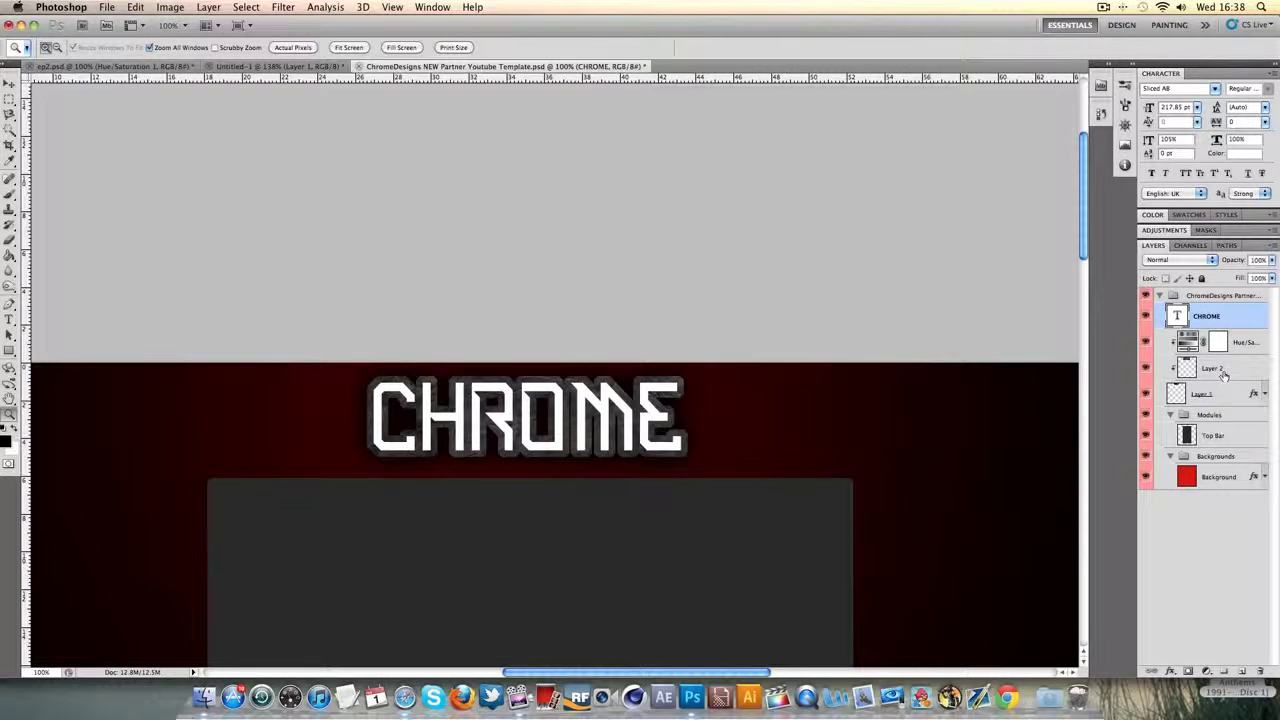
key("super+j")
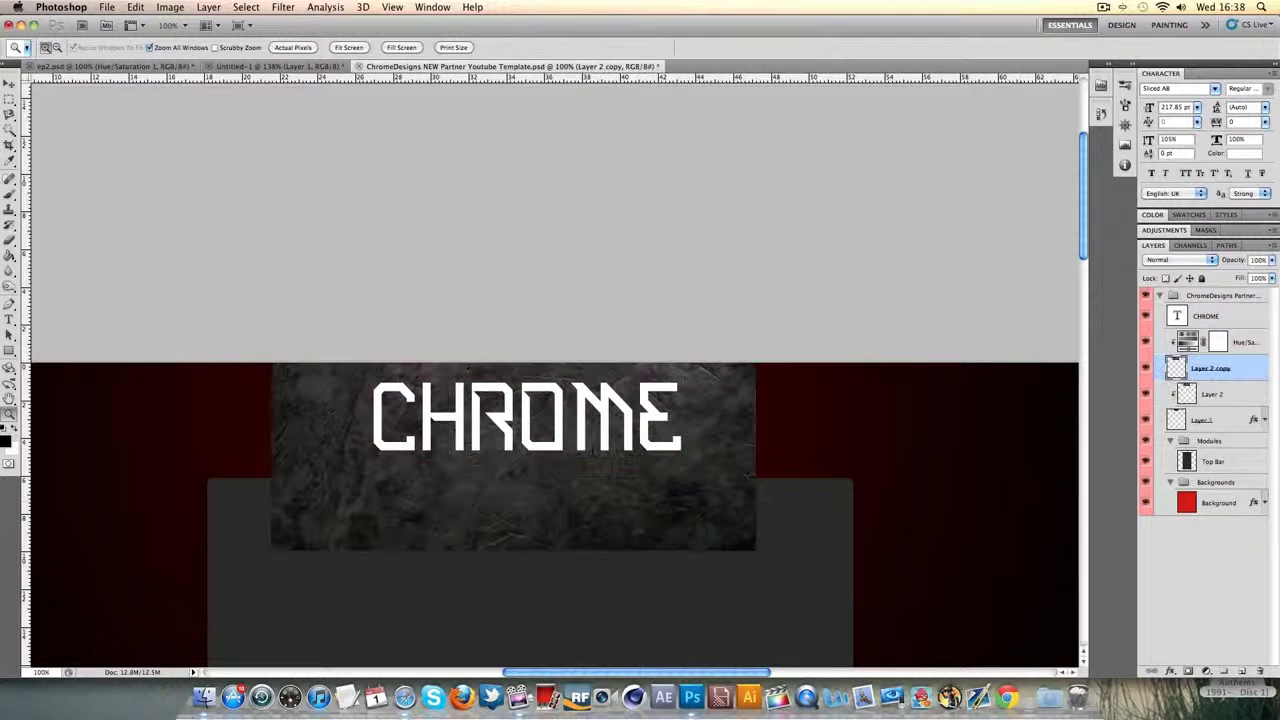
left_click_drag(1232, 371, 1217, 309)
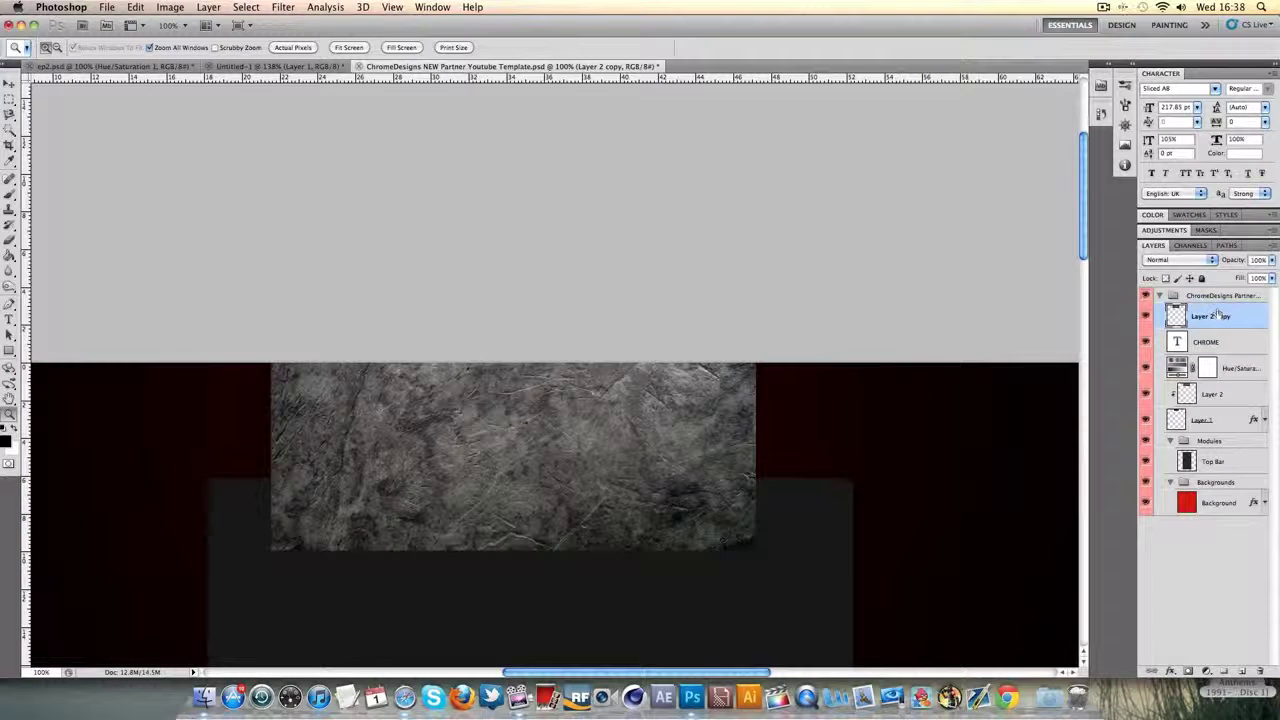
key("alt")
left_click(1212, 328, "alt")
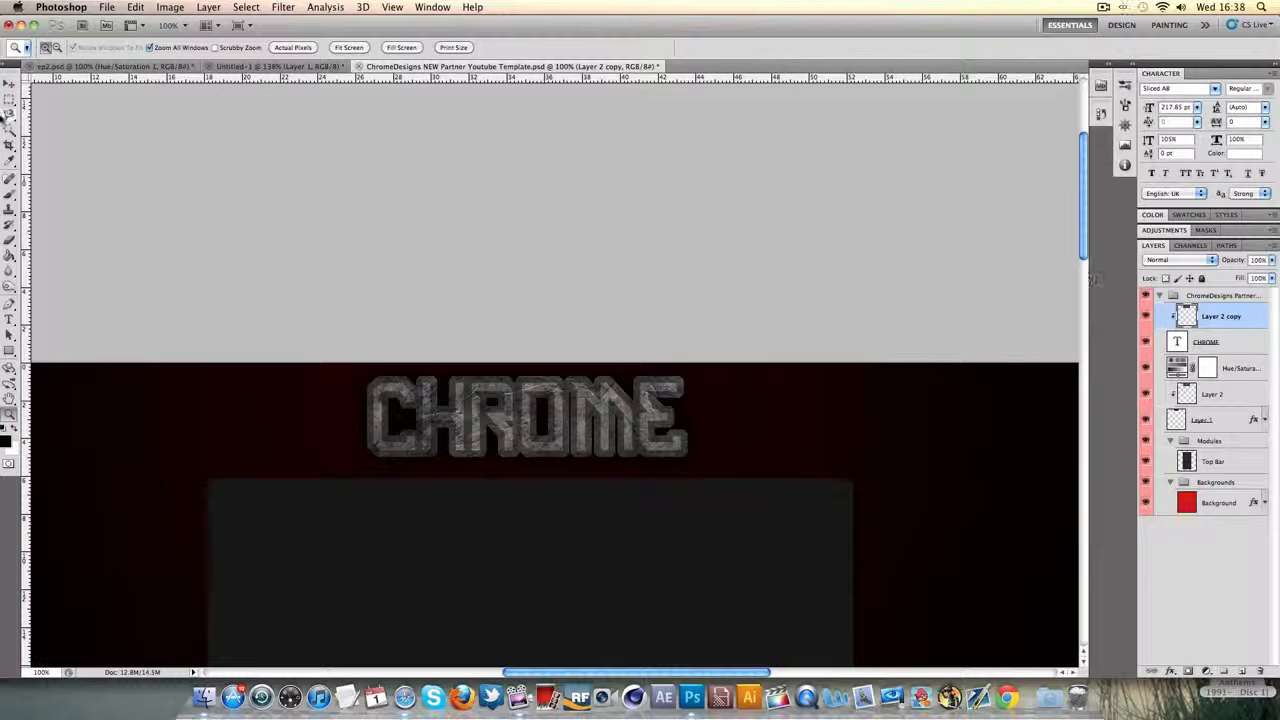
Step: Reposition the clipped stone texture inside the CHROME letters with the Move tool
left_click(8, 86)
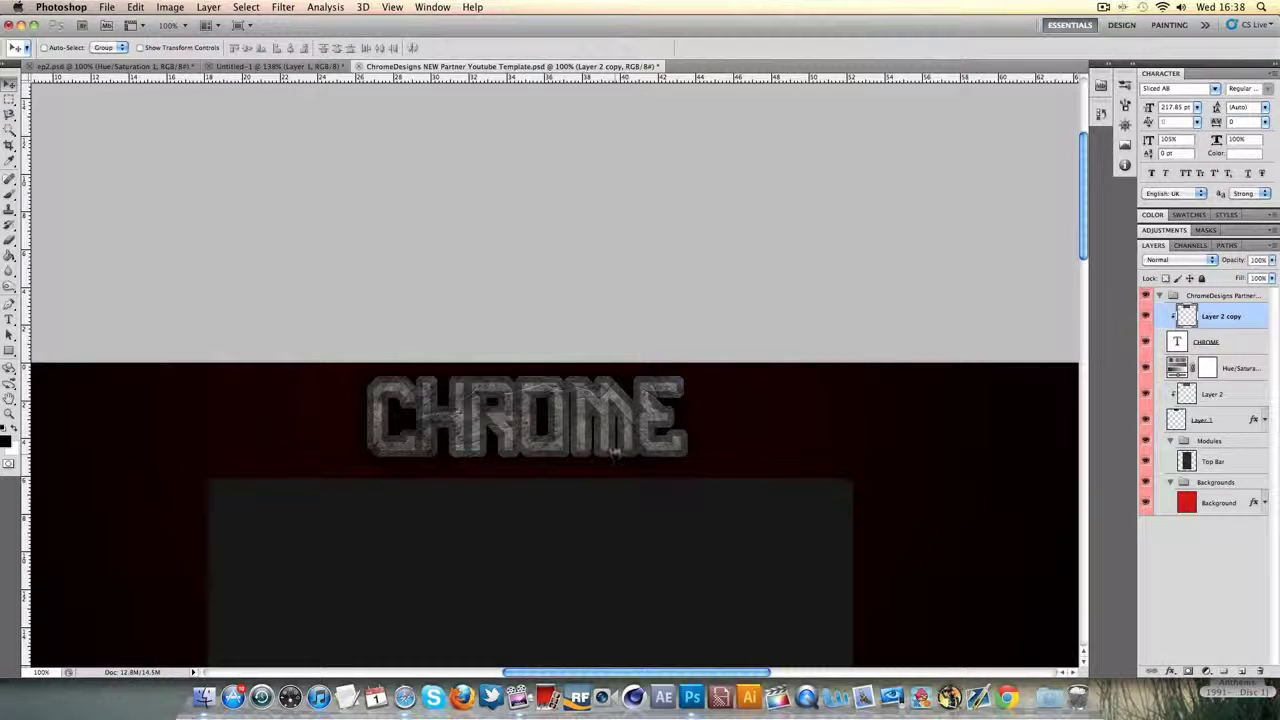
left_click_drag(612, 430, 605, 407)
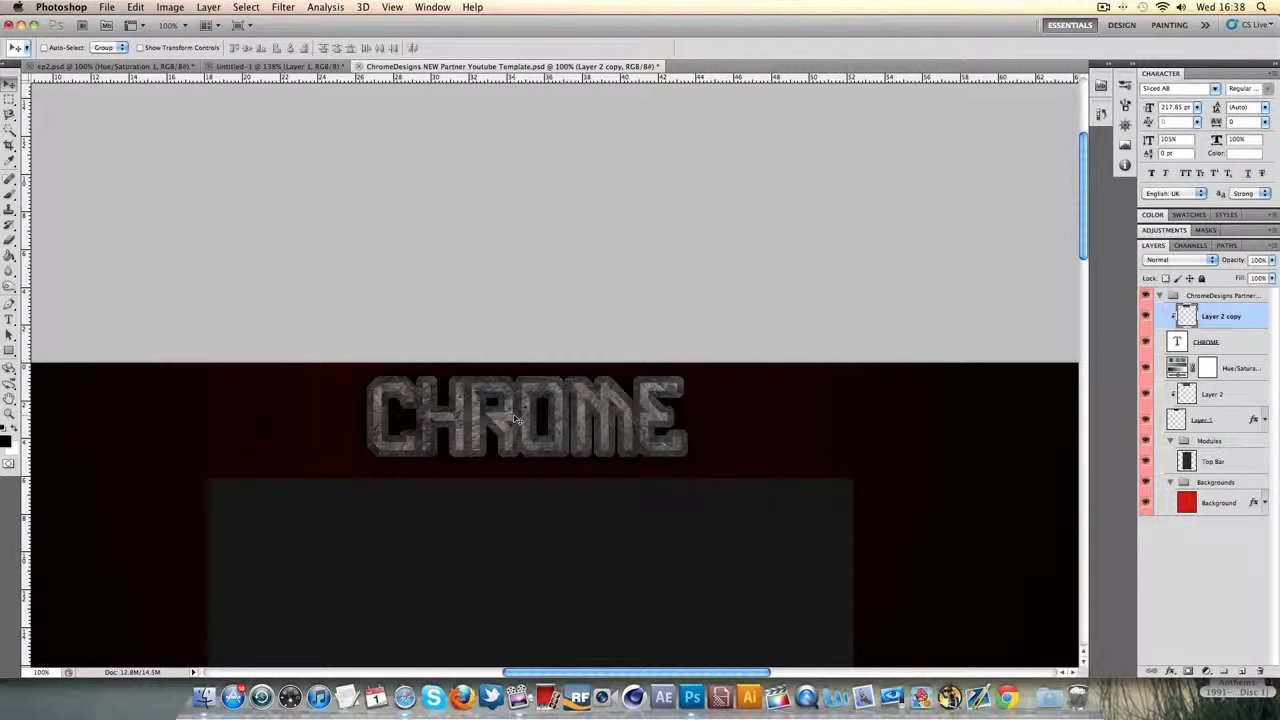
left_click_drag(520, 420, 515, 339)
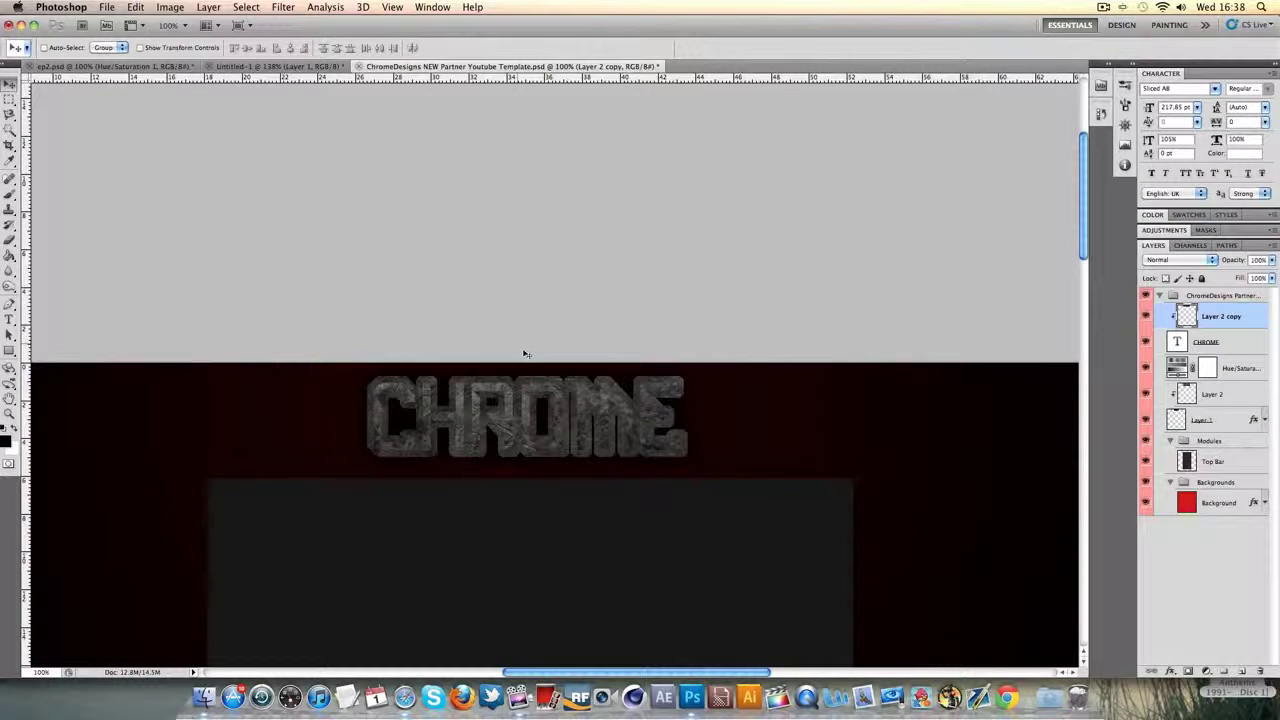
Step: Open the CHROME layer's Layer Style and enable a Color Overlay
left_click(1218, 343)
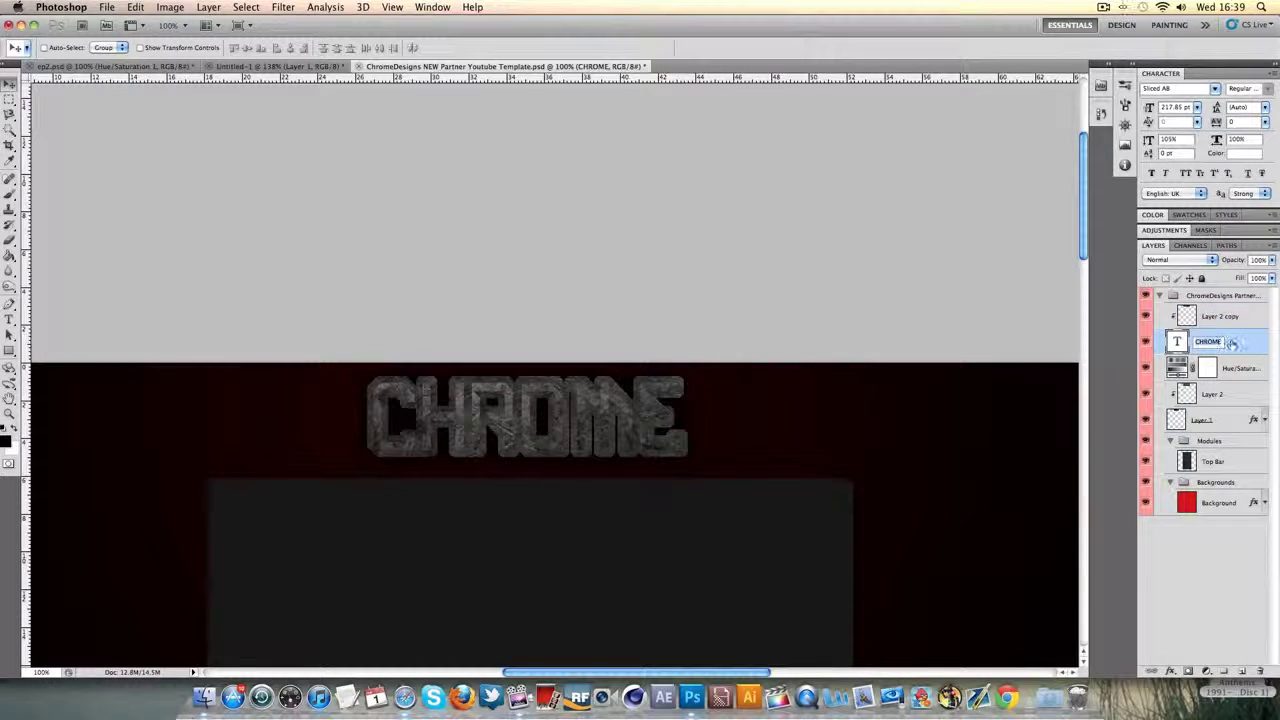
double_click(1242, 343)
left_click(865, 418)
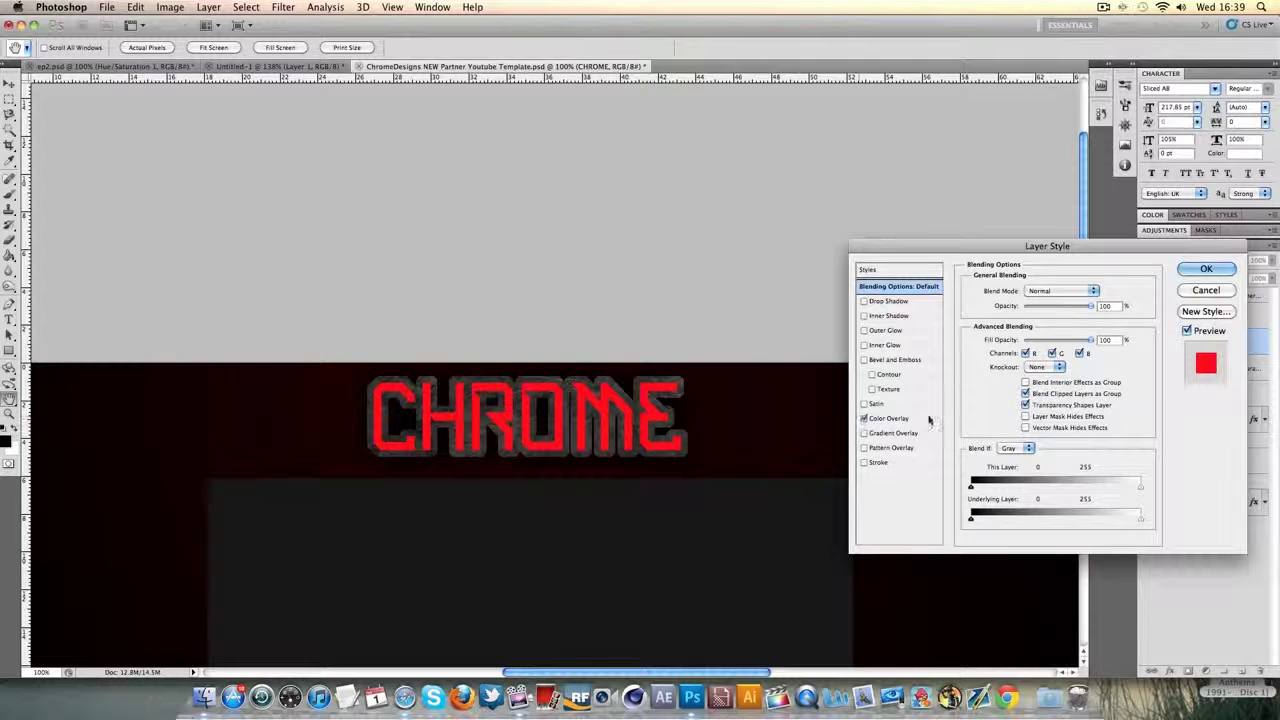
left_click(898, 418)
left_click(864, 419)
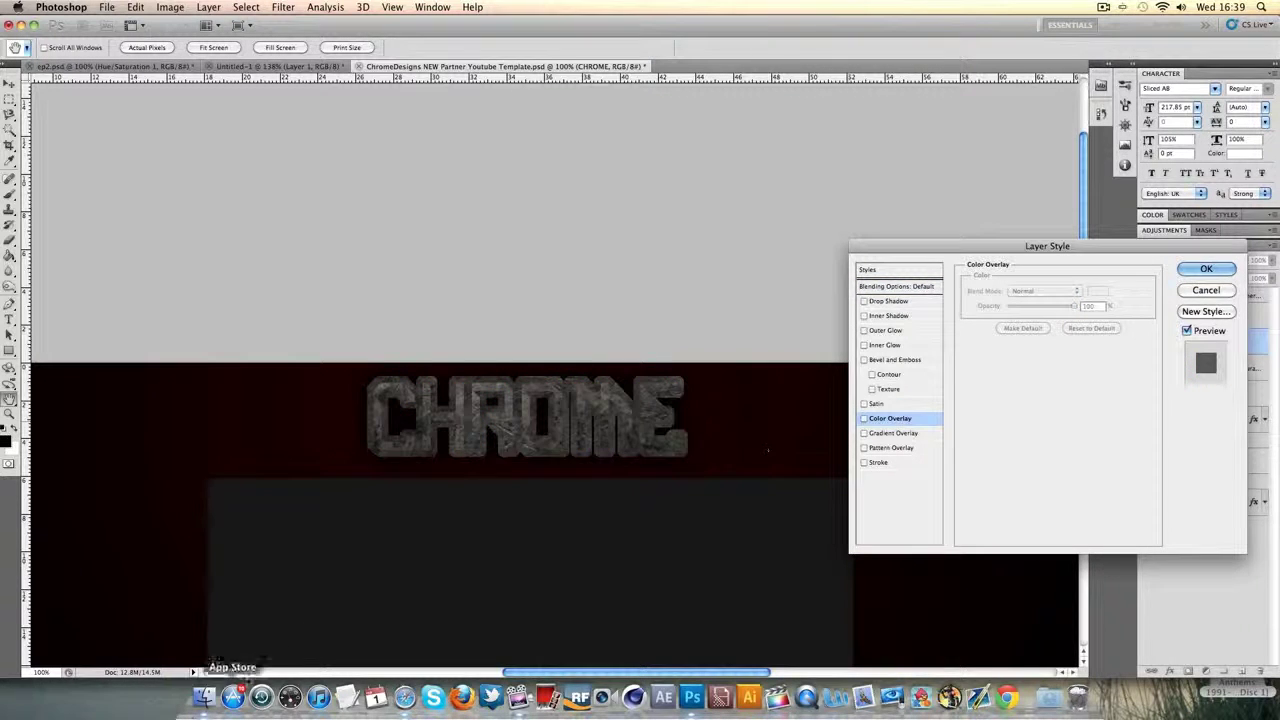
left_click(864, 419)
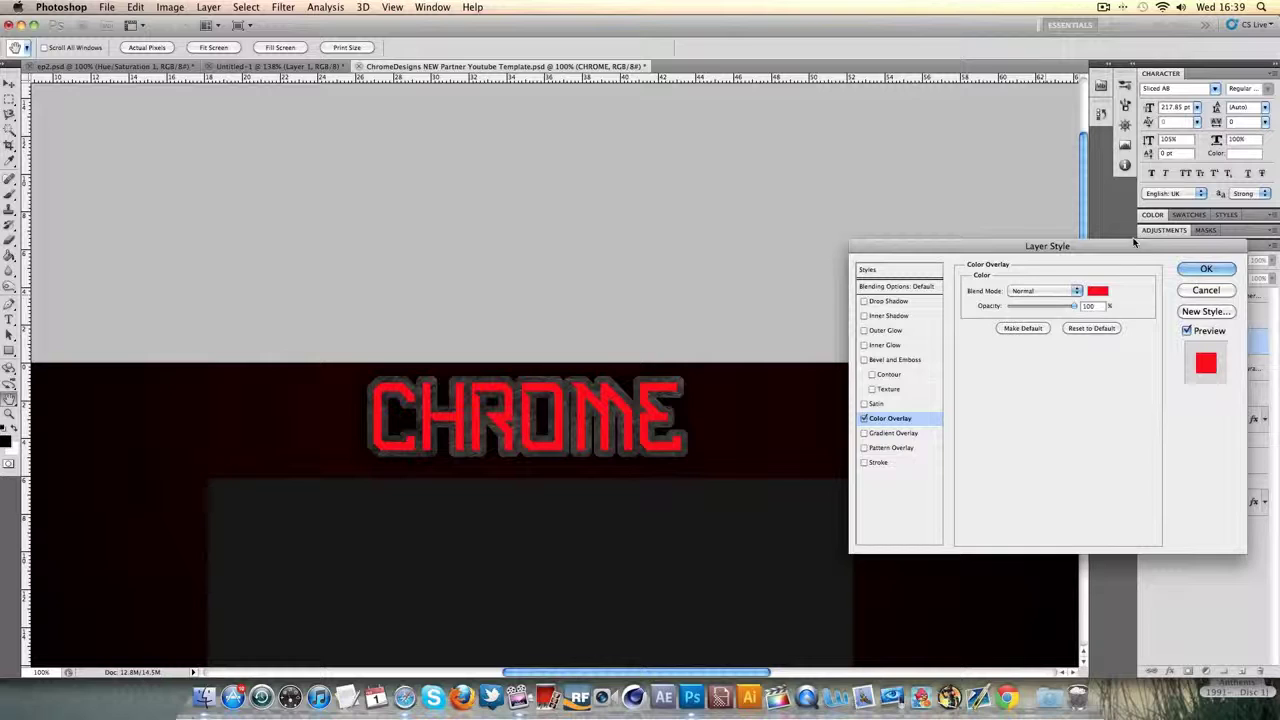
Step: Set the overlay colour to dark red #790000 with Overlay blend mode
left_click(1038, 291)
left_click(1038, 291)
left_click(1097, 291)
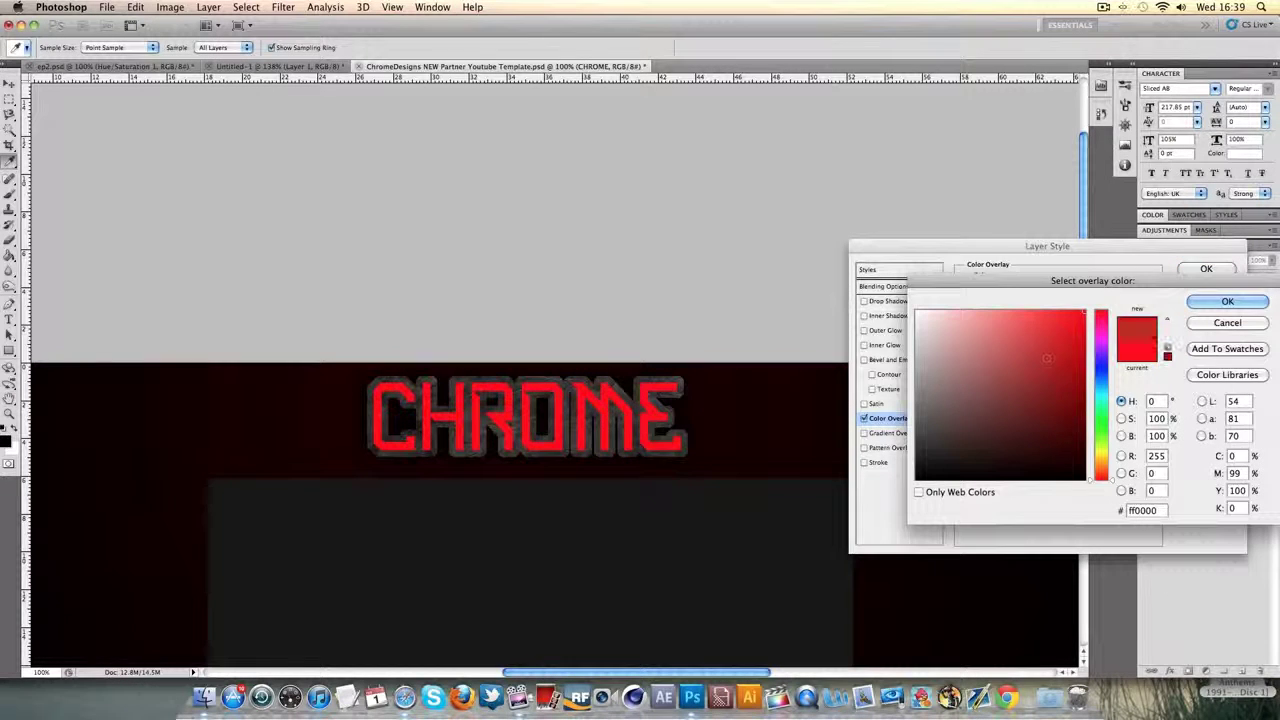
left_click(1047, 395)
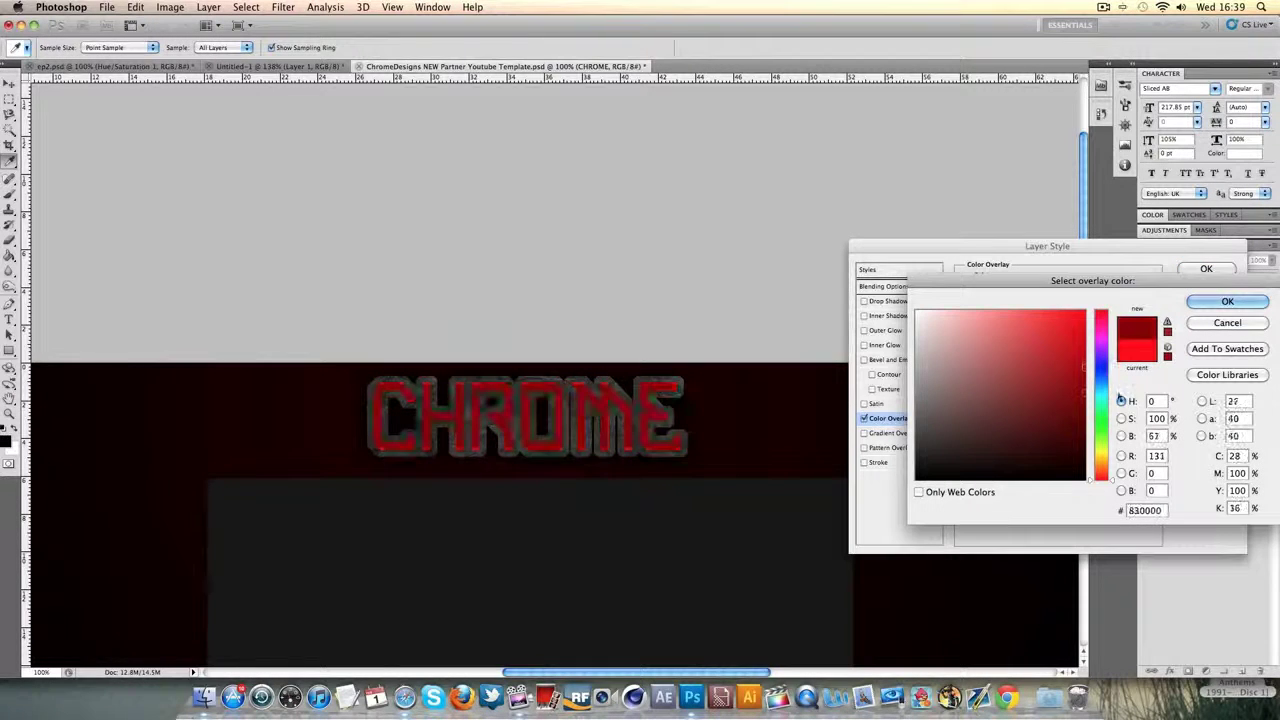
left_click(1227, 301)
left_click(1077, 292)
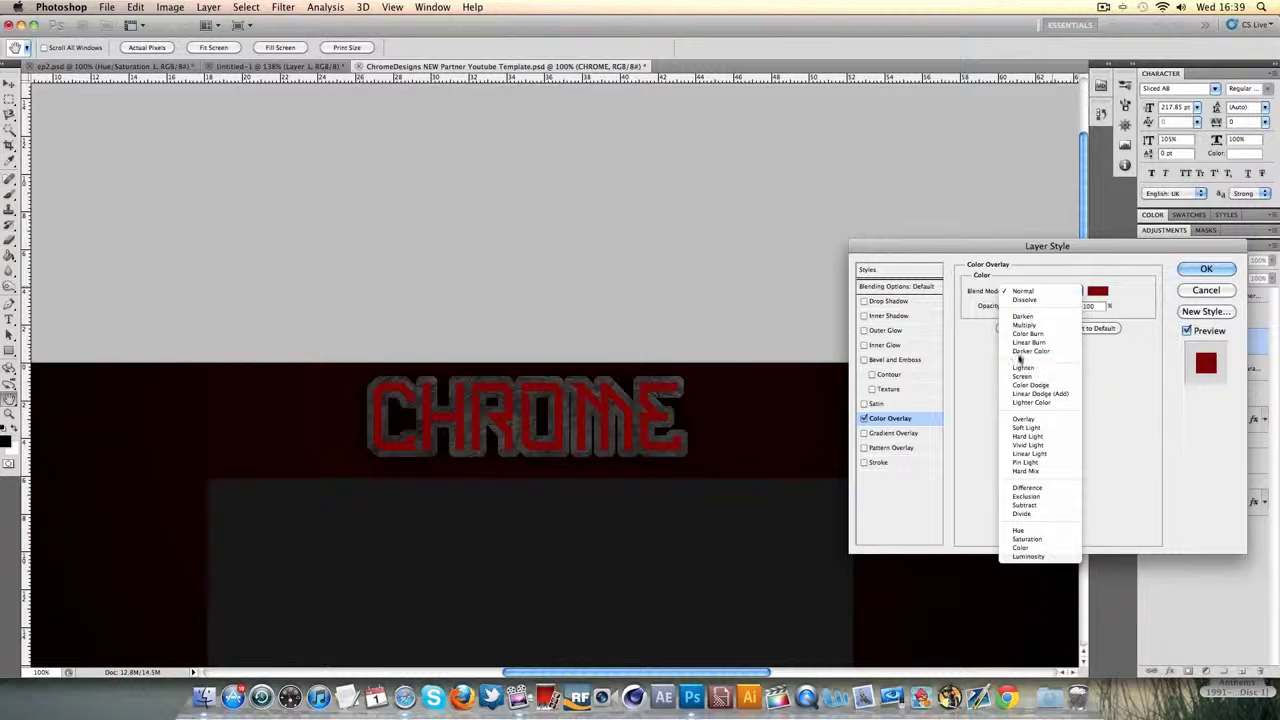
left_click(1022, 420)
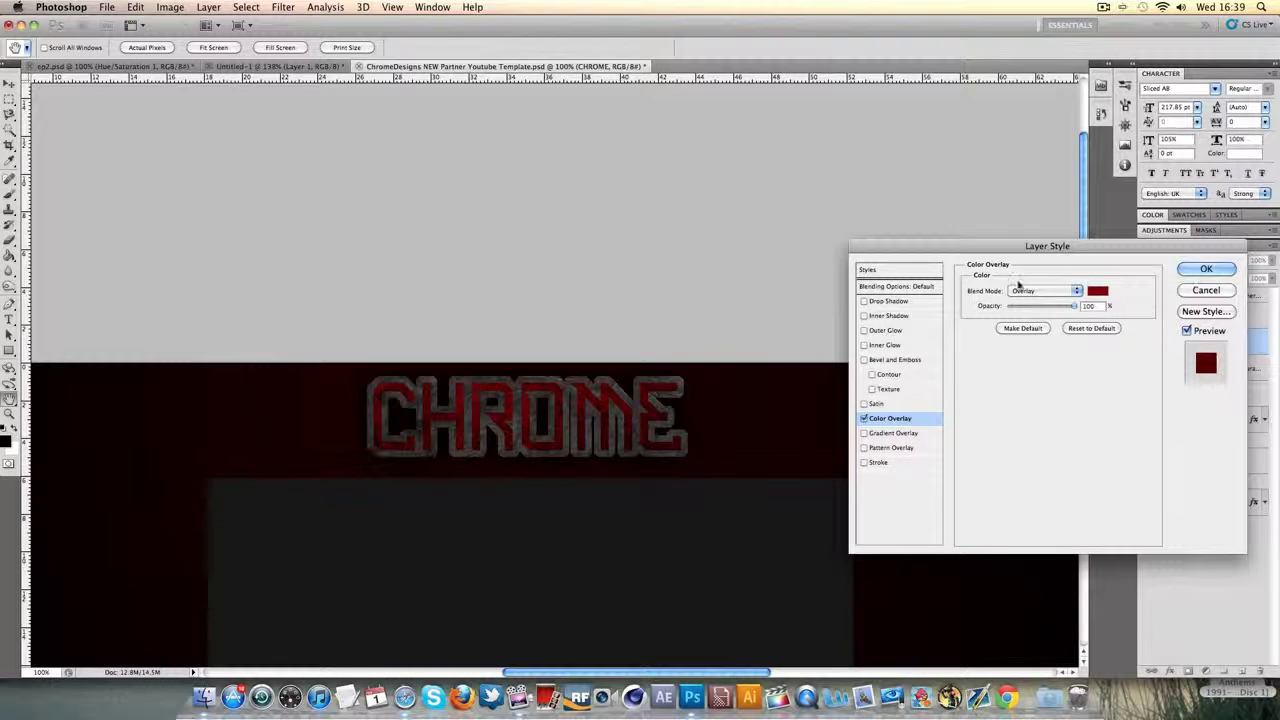
Step: Enable a black Normal-mode Outer Glow on CHROME with size about 13 px
left_click(864, 330)
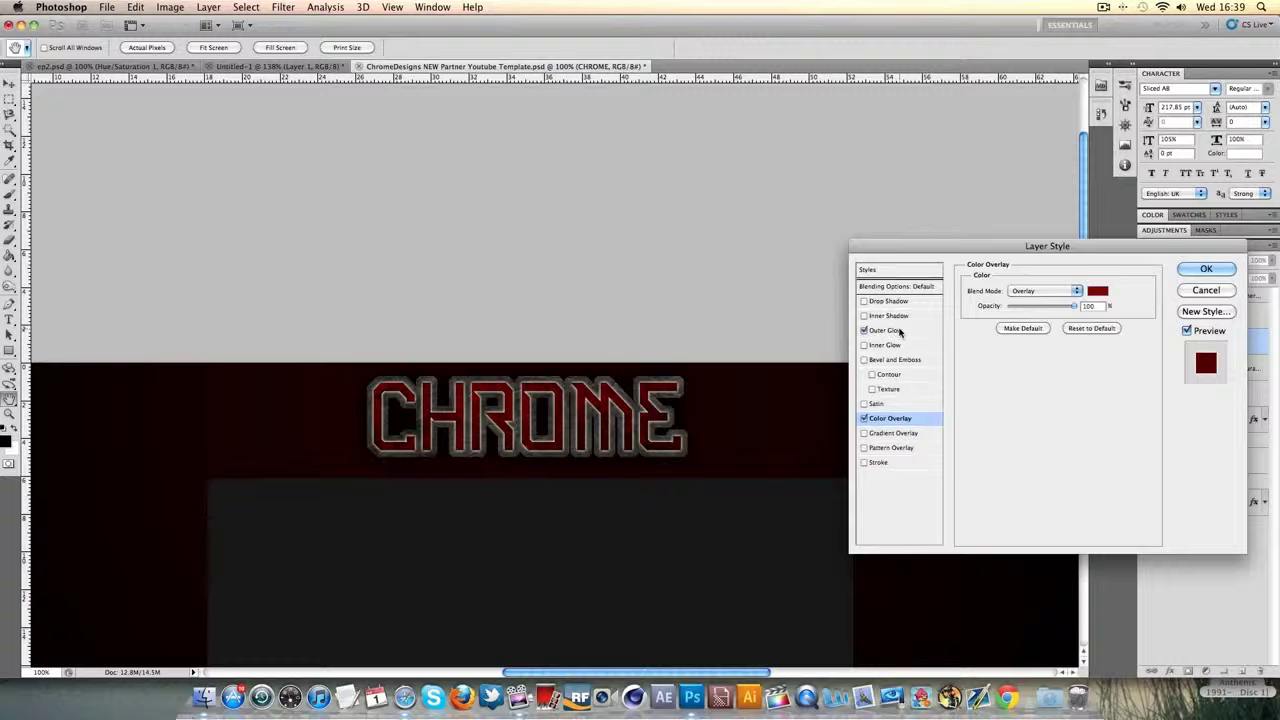
left_click(885, 330)
left_click(1030, 290)
left_click(1020, 207)
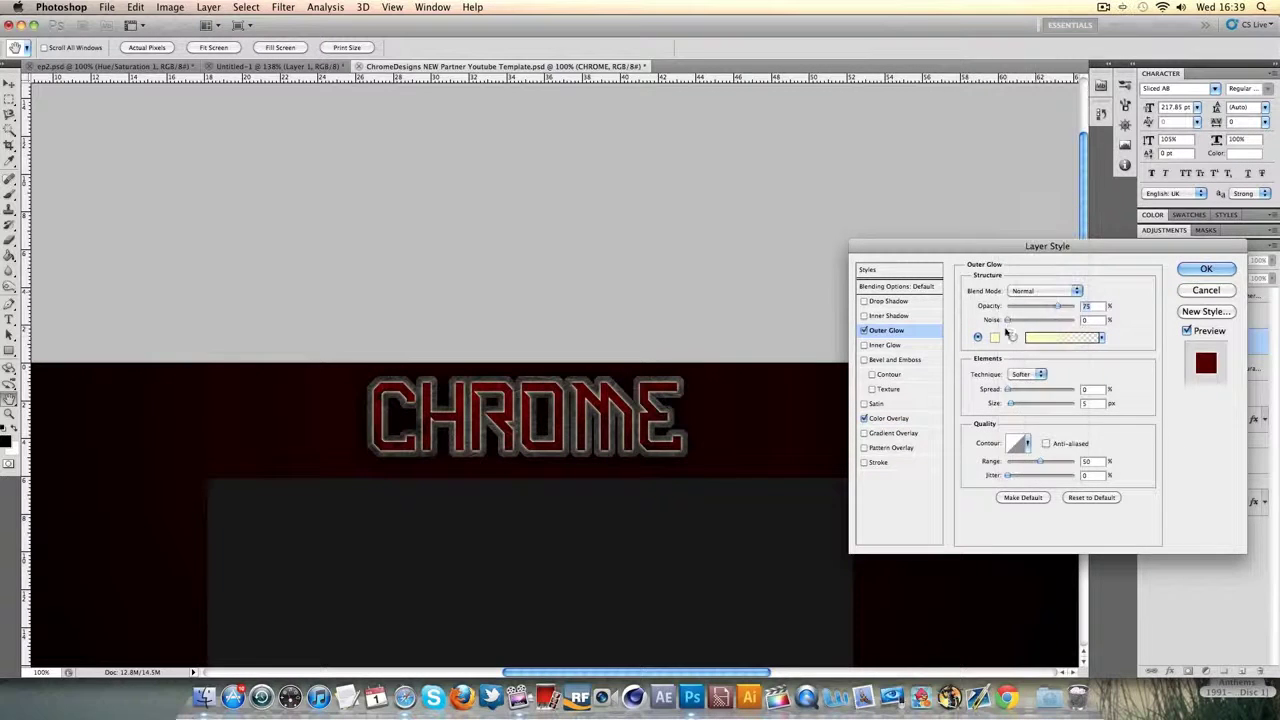
left_click(993, 337)
left_click(767, 560)
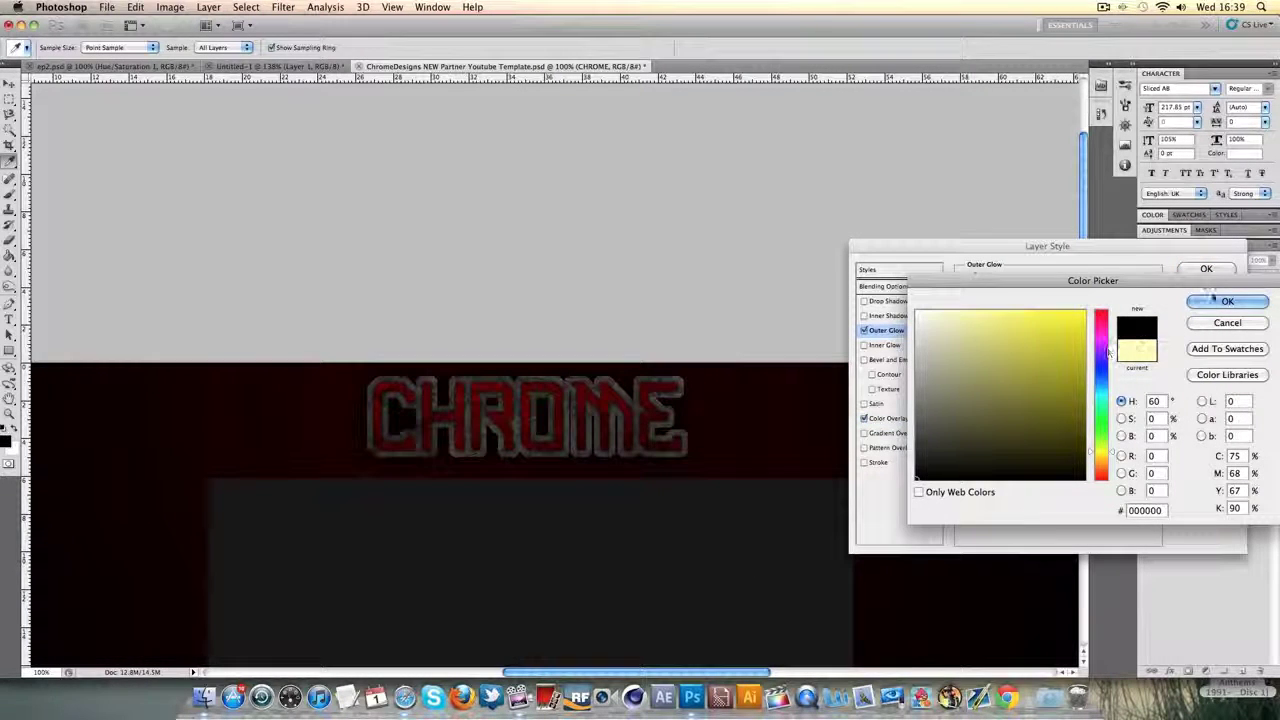
left_click(1227, 301)
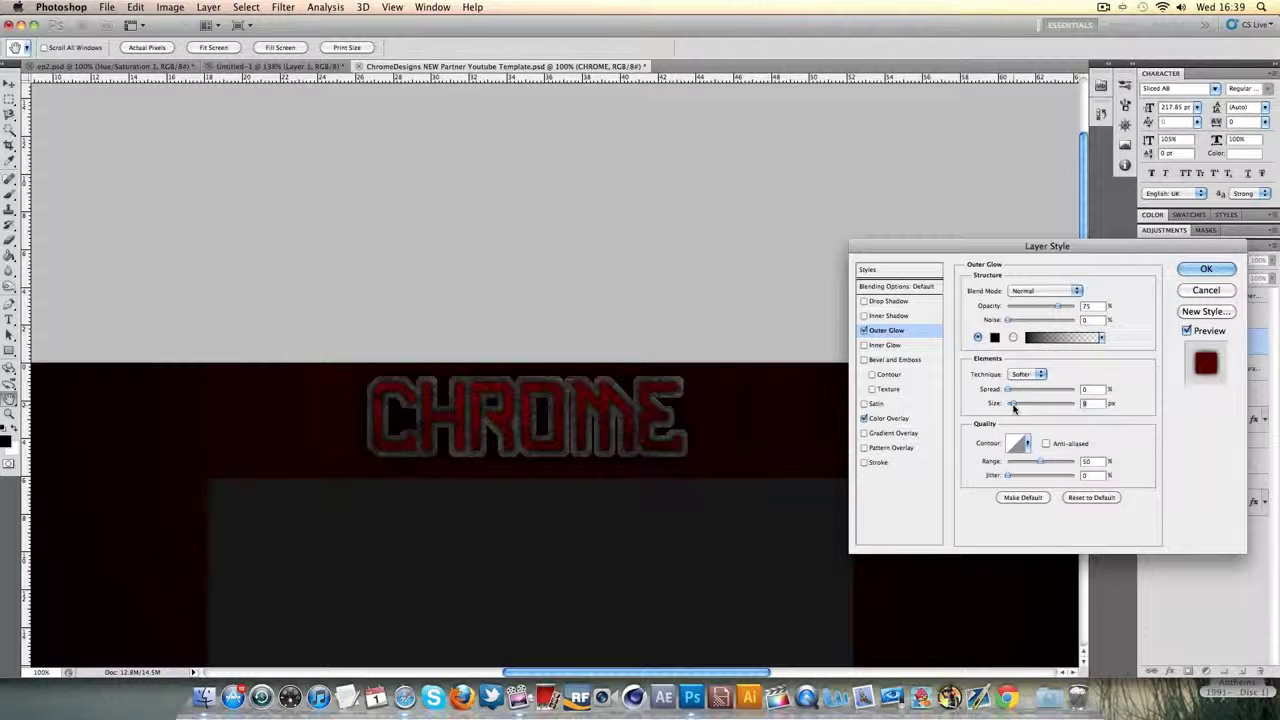
left_click_drag(1013, 406, 1015, 406)
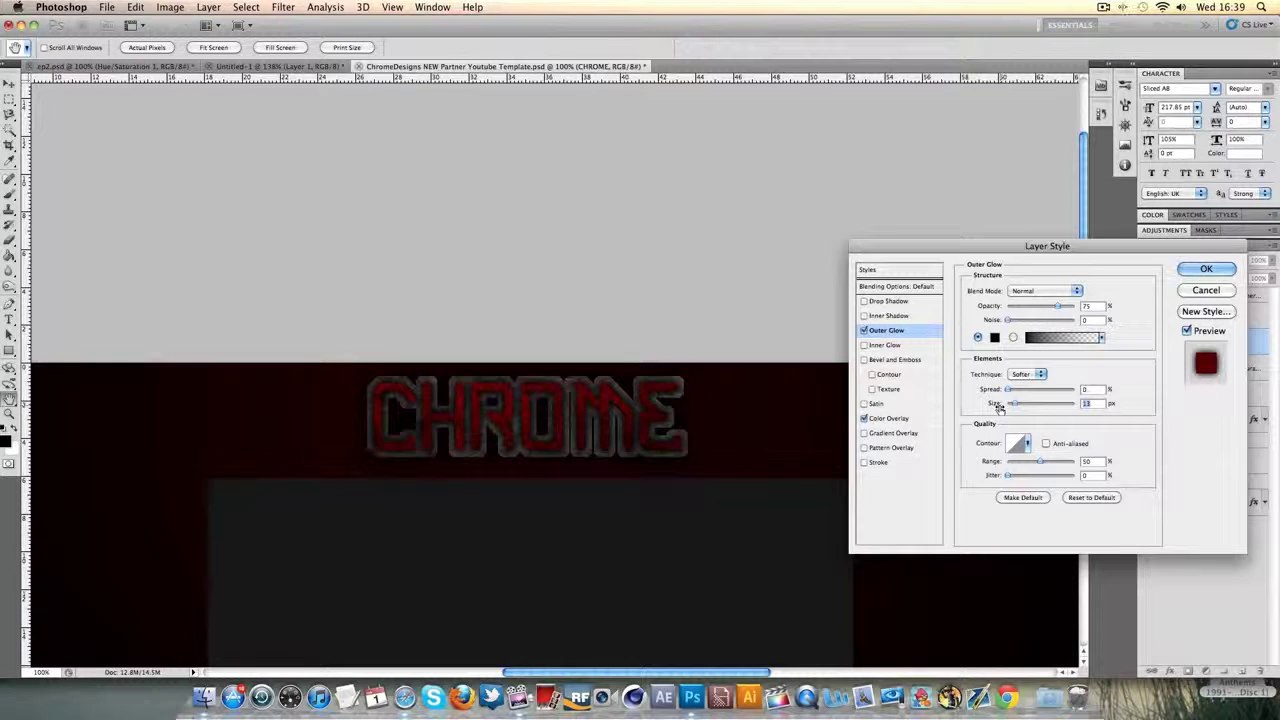
Step: Enable an Inner Glow on the CHROME text using Overlay blend mode
left_click(865, 345)
left_click(899, 345)
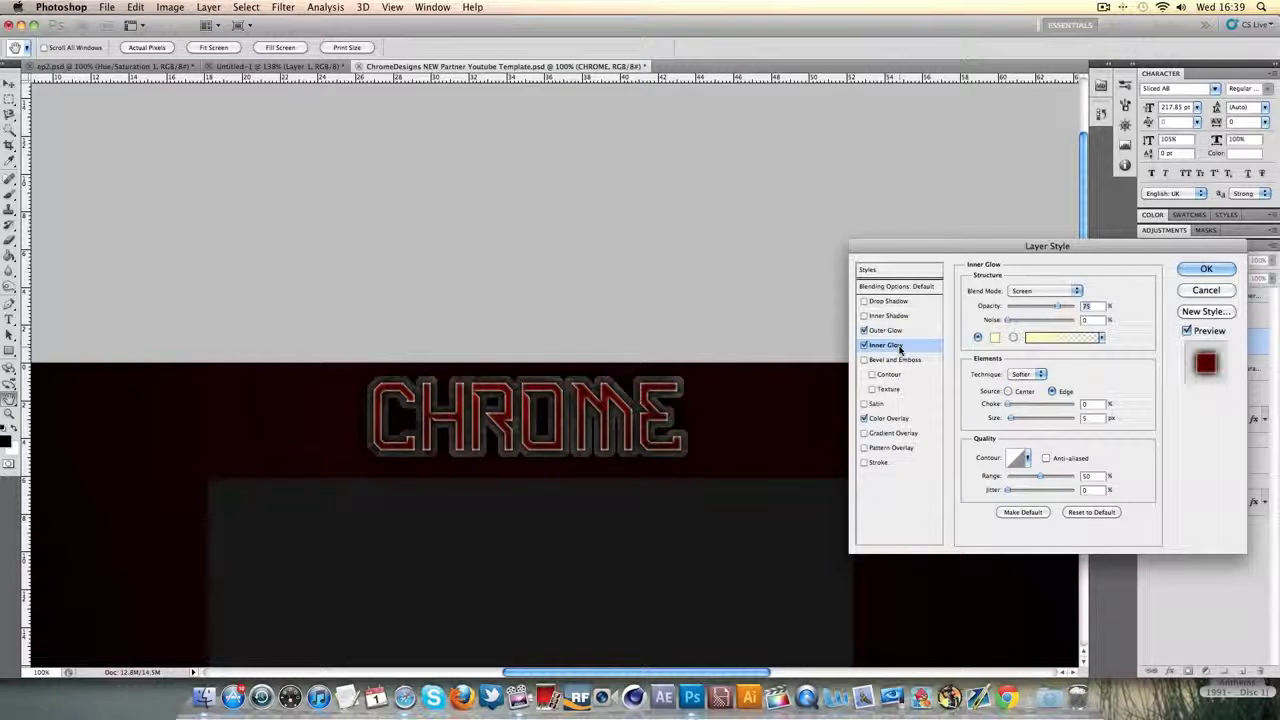
left_click(994, 337)
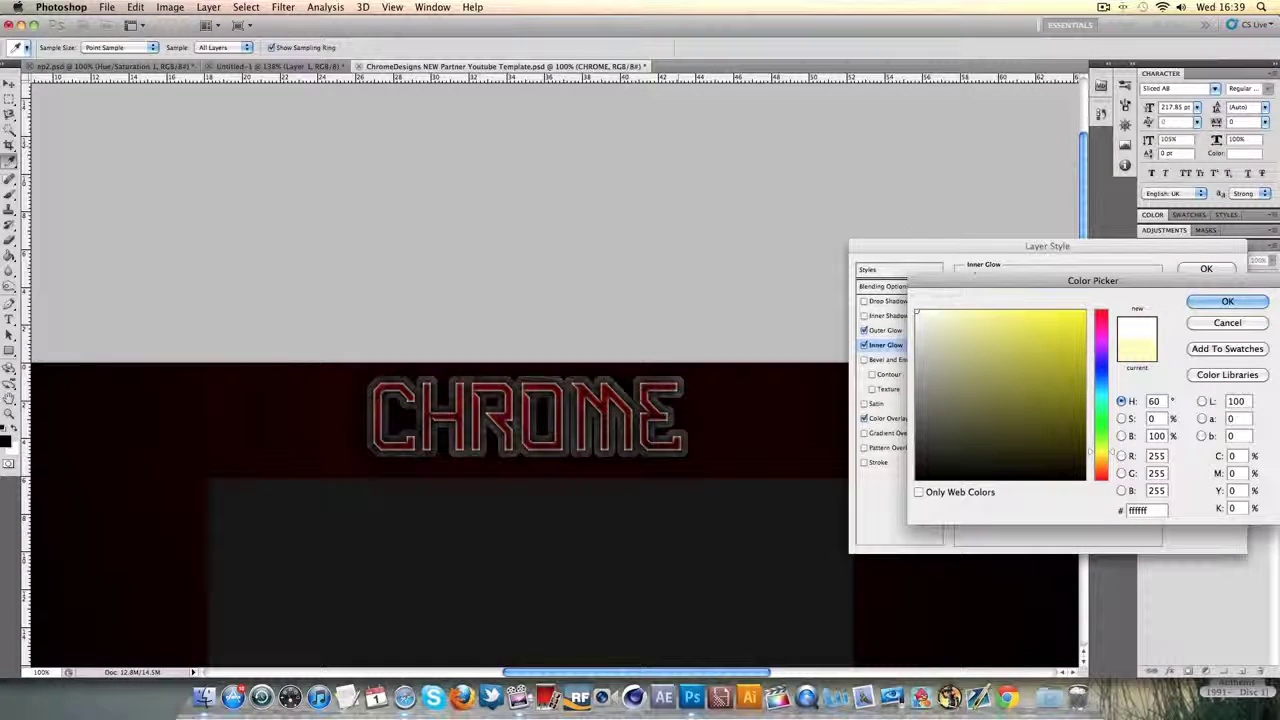
left_click(1228, 301)
left_click(1047, 291)
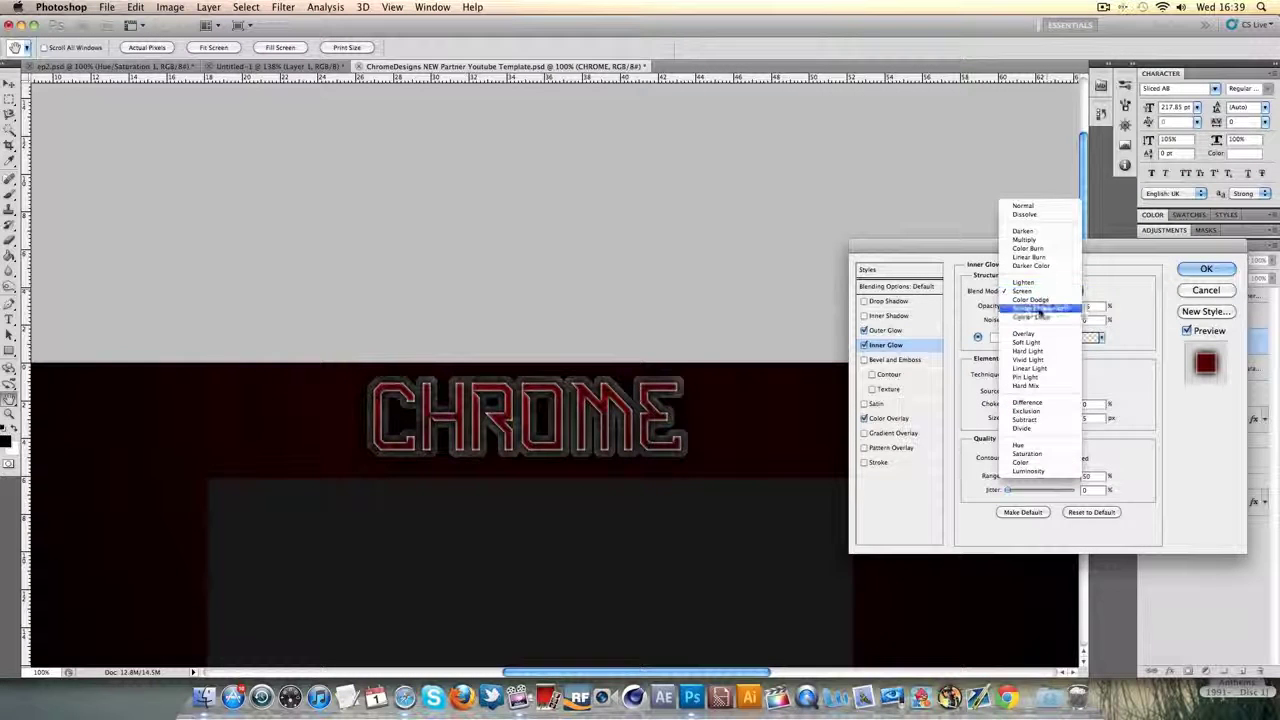
left_click(1033, 337)
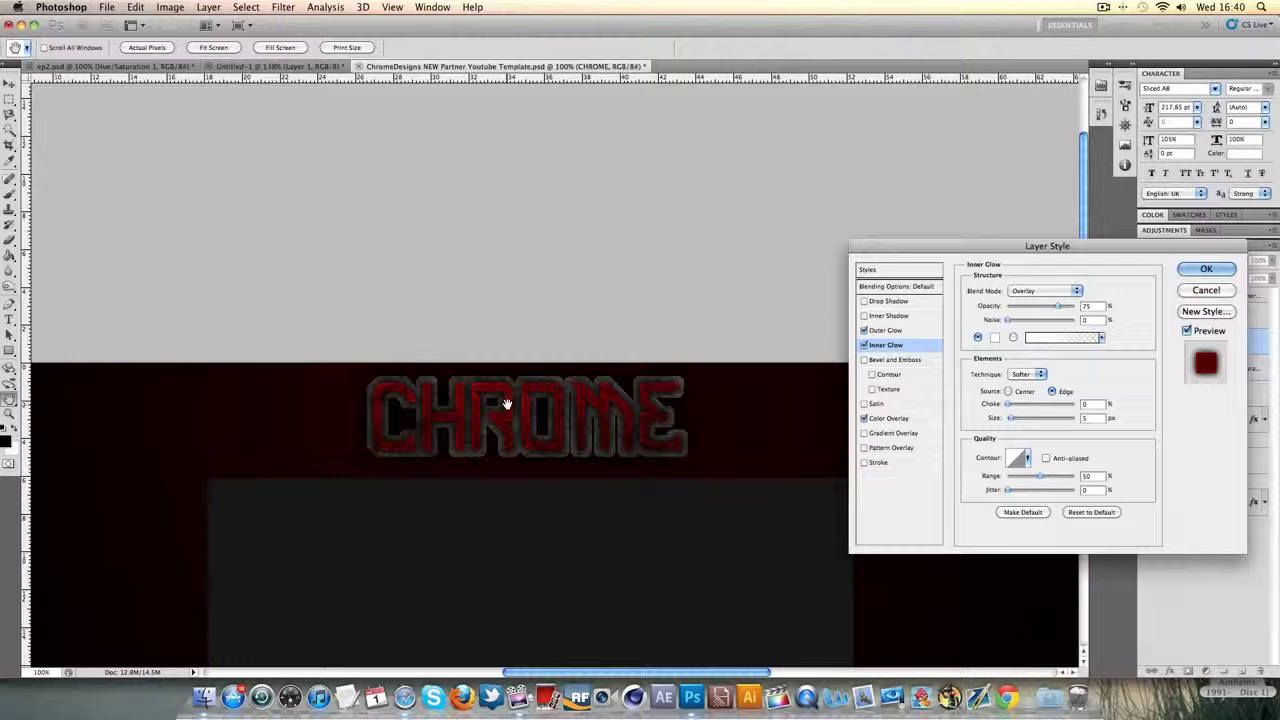
Step: Compare the inner glow on and off, lower its opacity to about 33%, and apply
left_click(865, 346)
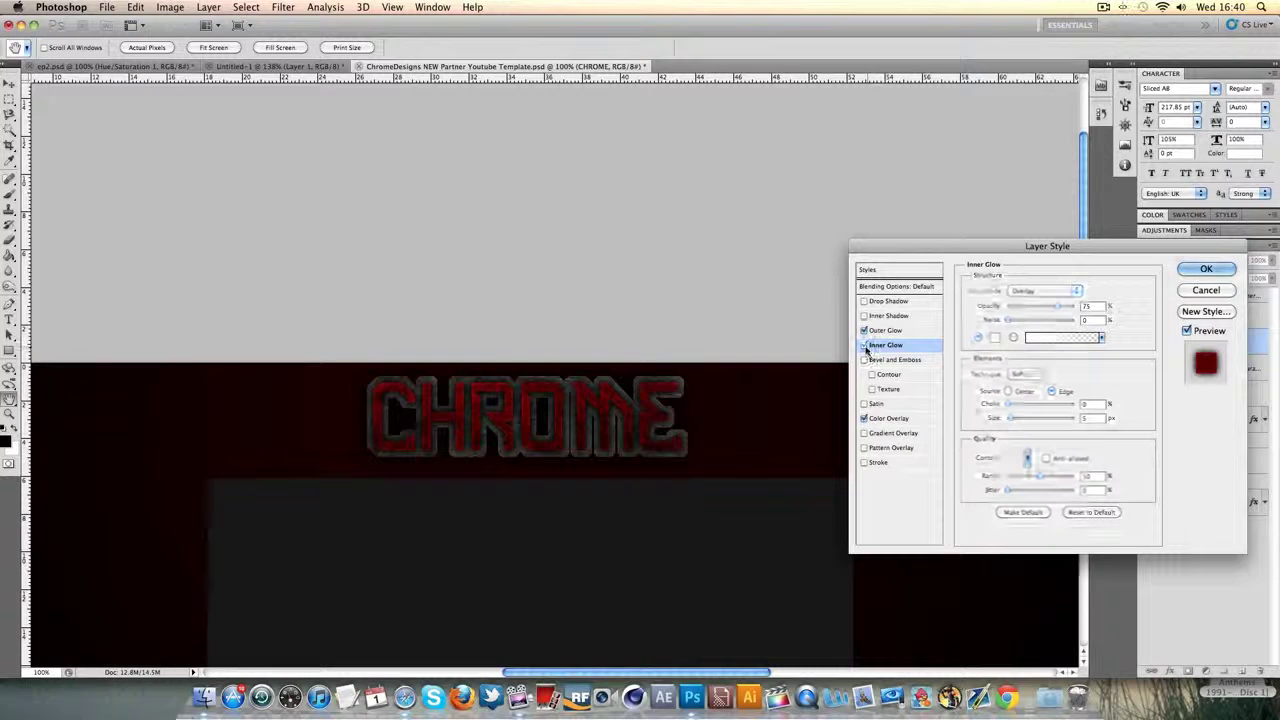
left_click(865, 346)
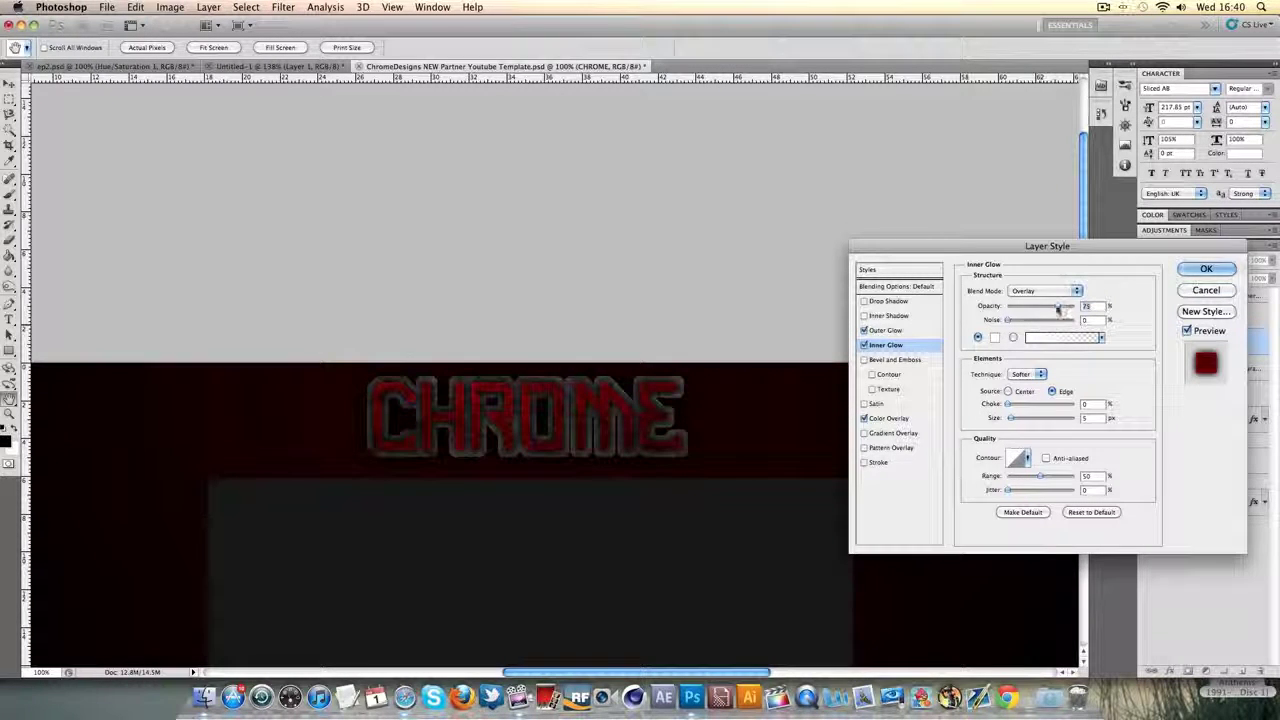
left_click_drag(1058, 306, 1031, 315)
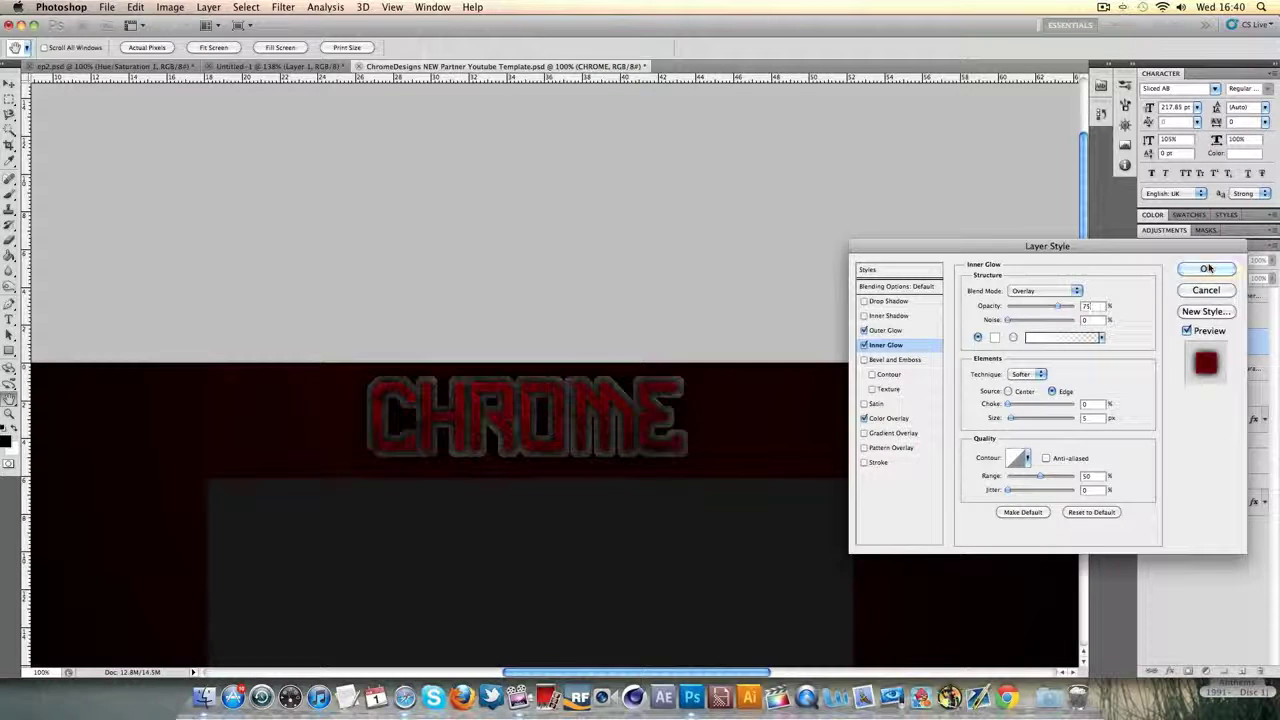
left_click(1207, 268)
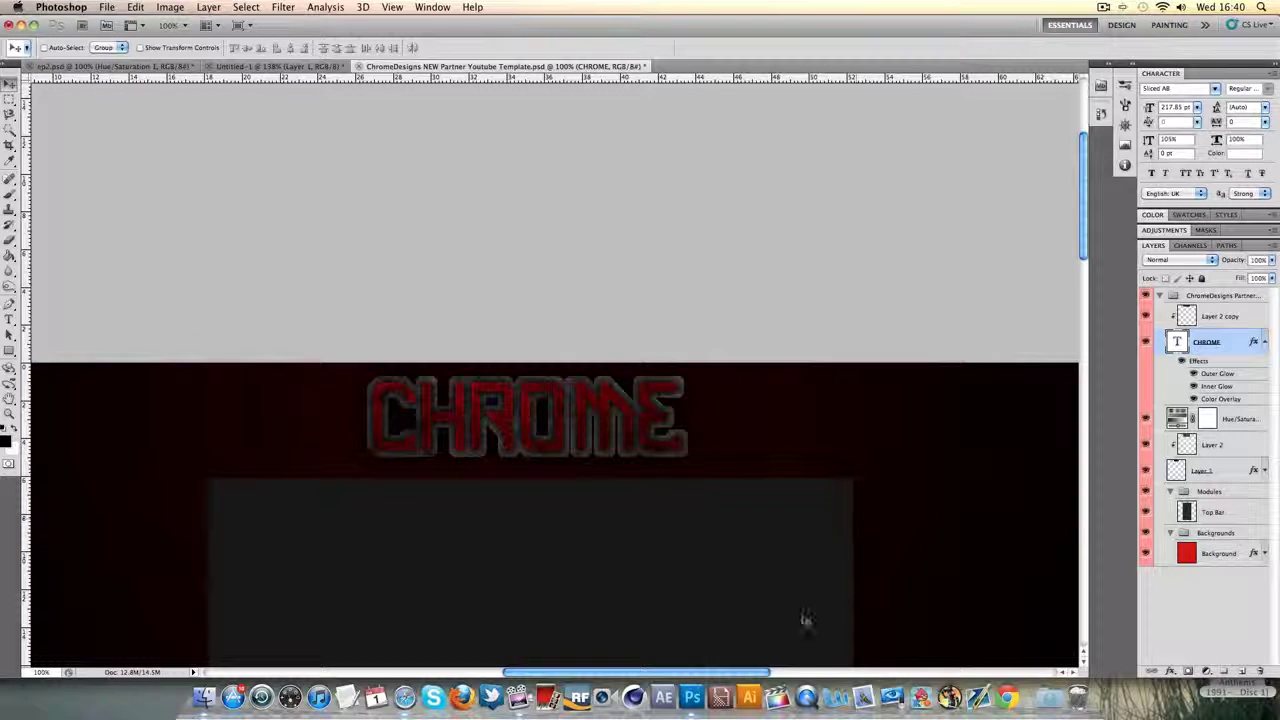
scroll(736, 677, "right", 2)
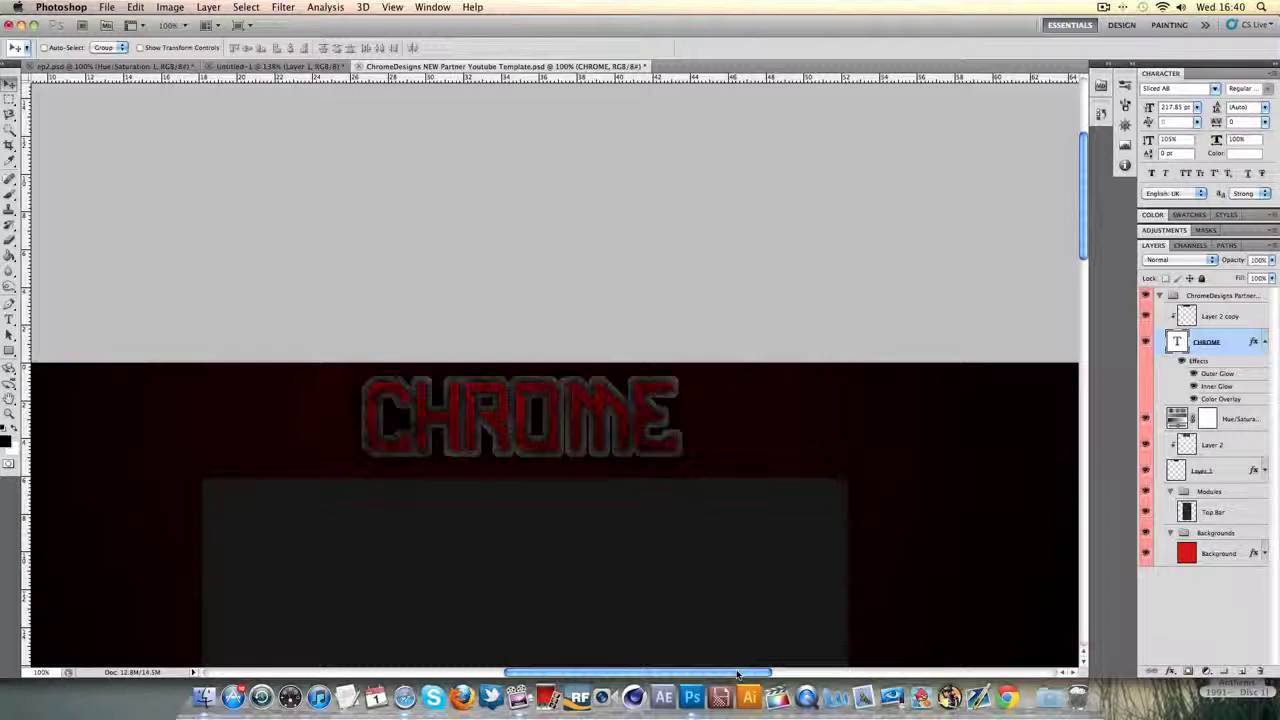
left_click(326, 66)
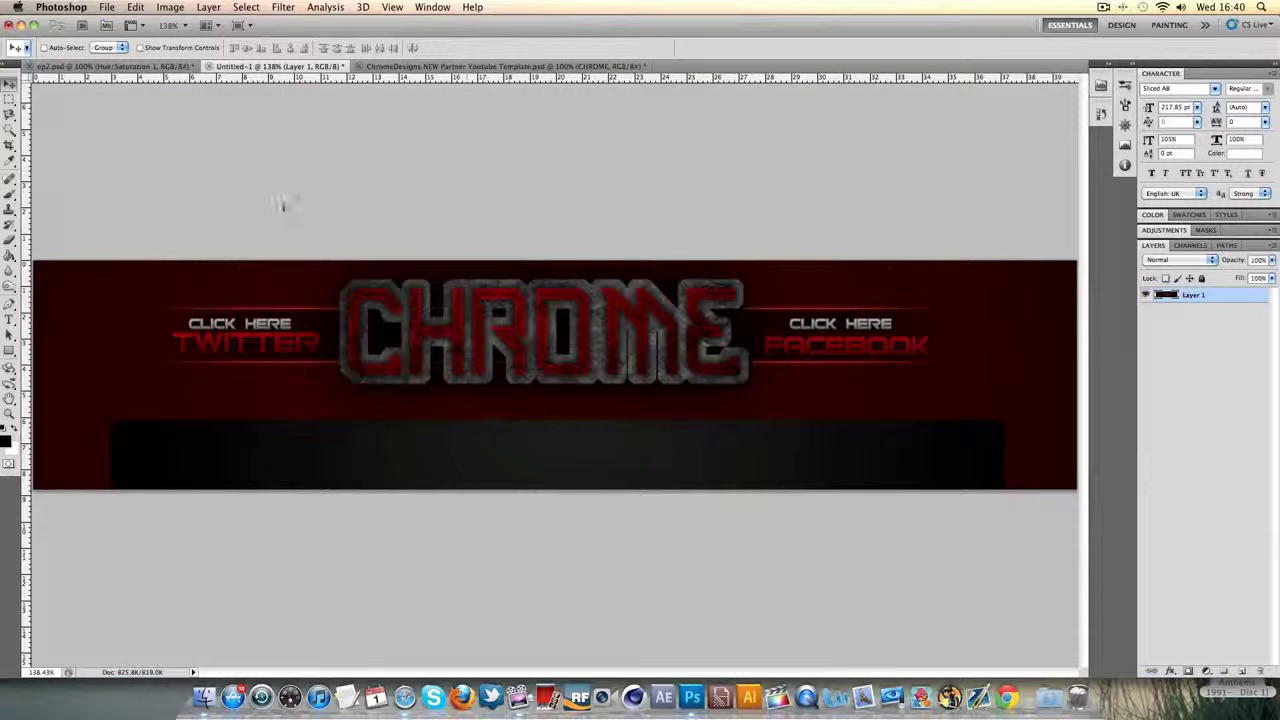
left_click(470, 66)
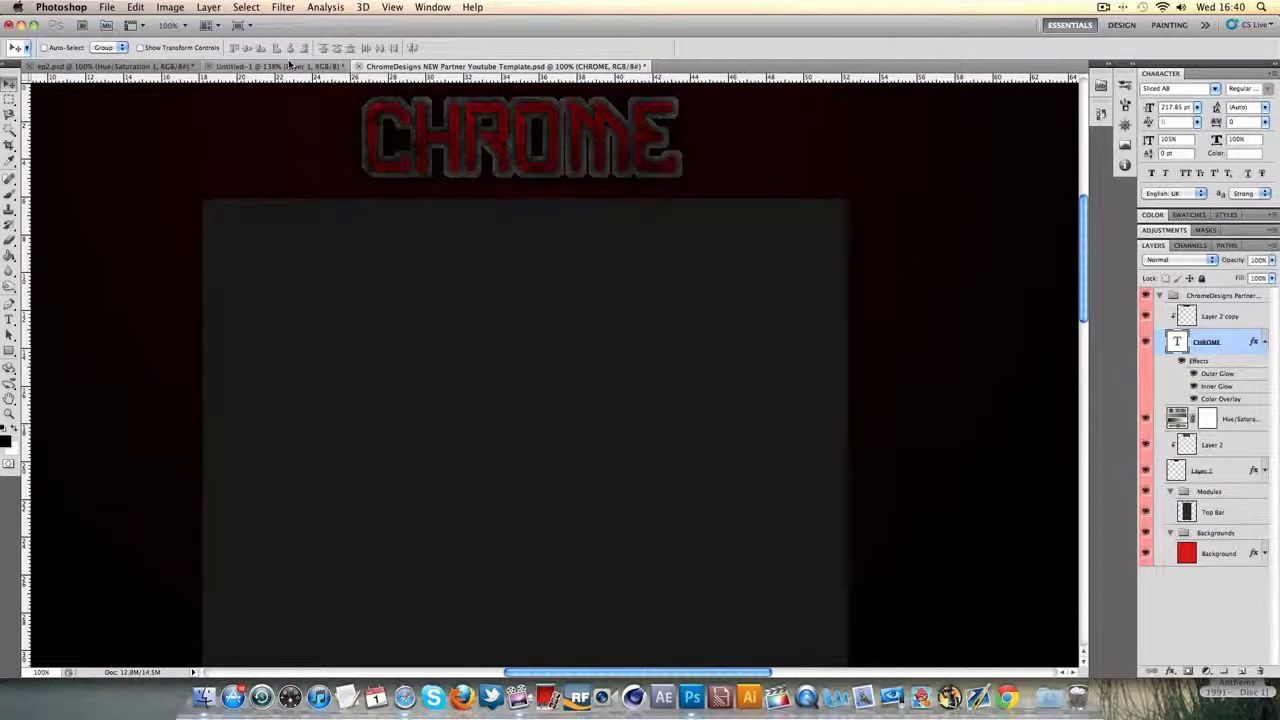
left_click(9, 413)
left_click(433, 155)
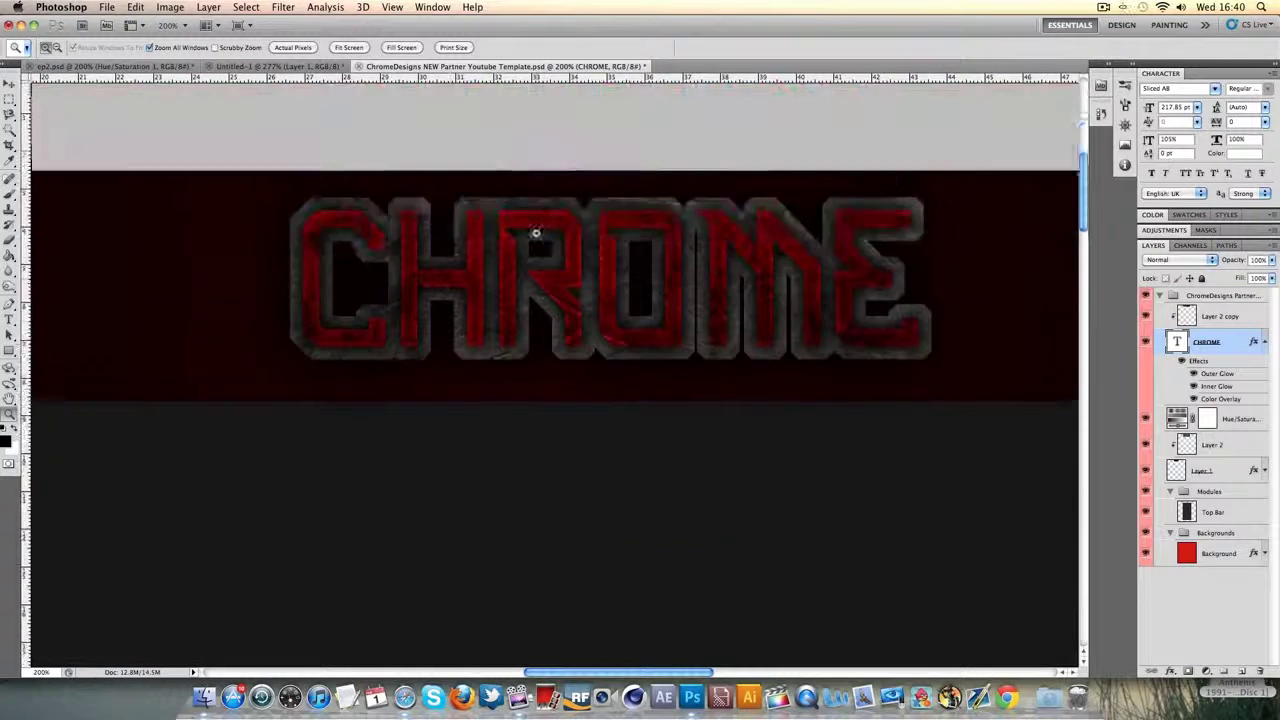
scroll(540, 300, "up", 5)
right_click(538, 236)
right_click(549, 502)
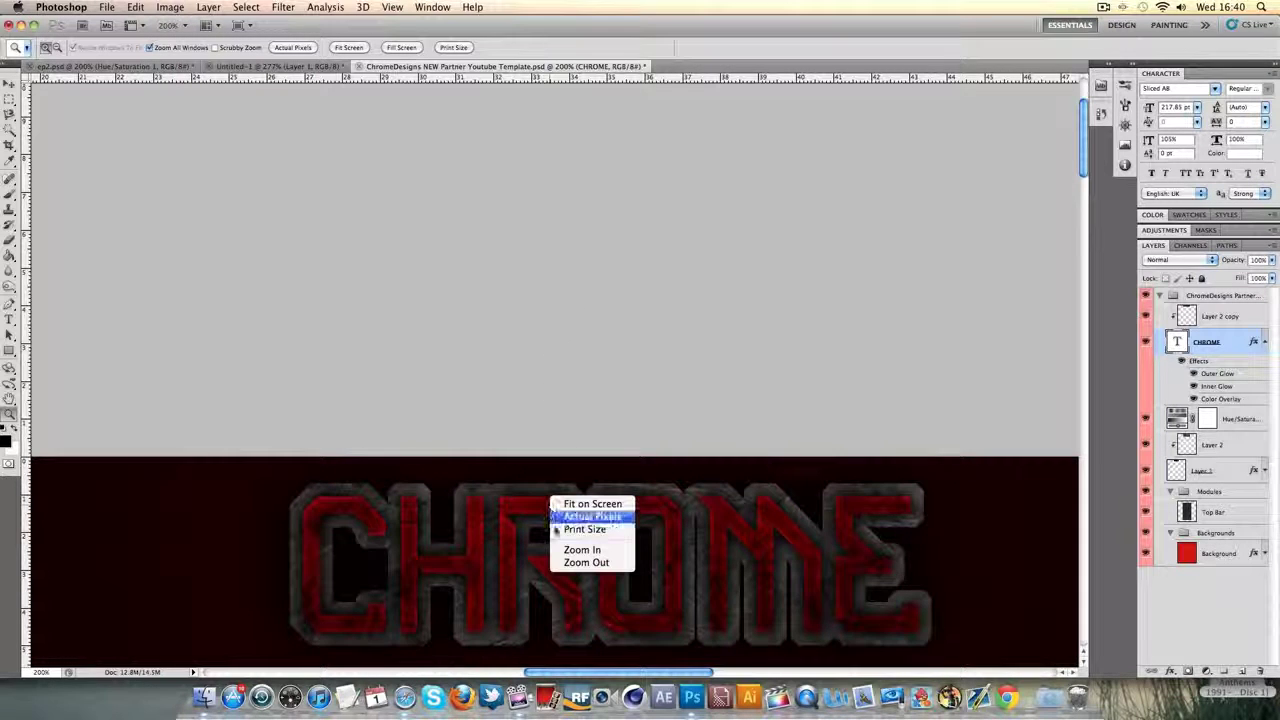
left_click(571, 561)
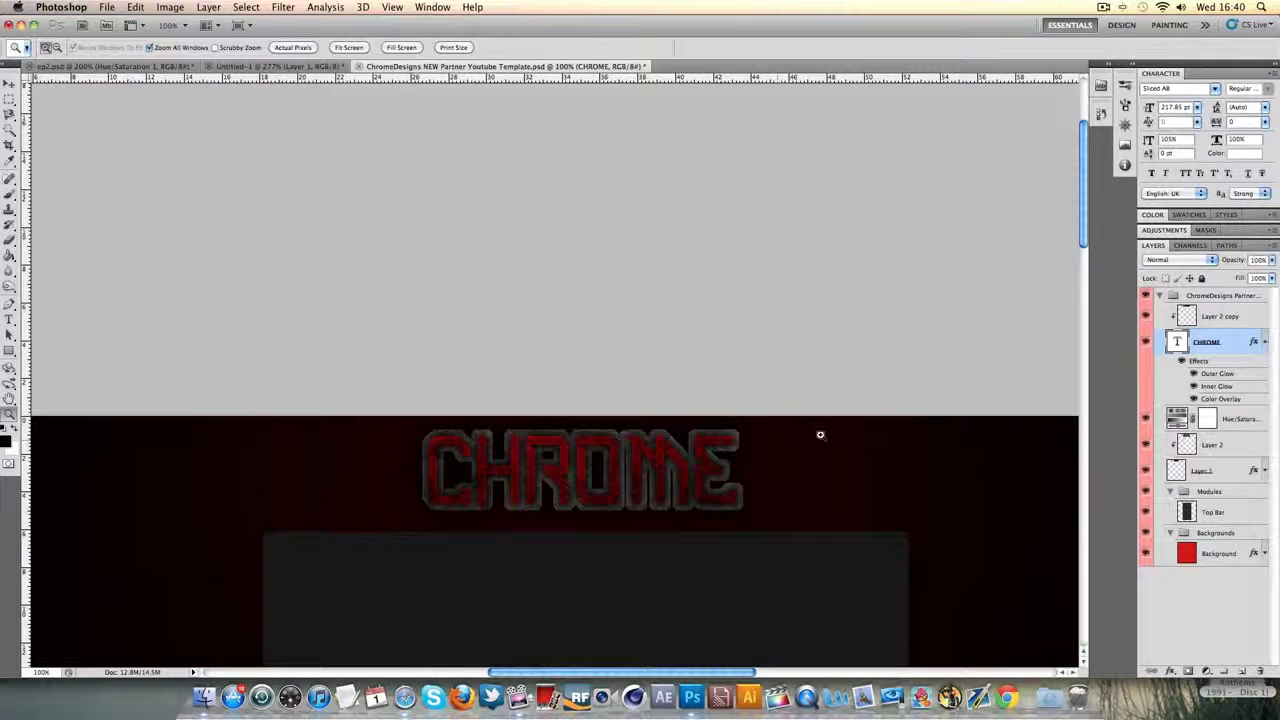
Step: Create a new empty layer above the Backgrounds group
left_click(1264, 342)
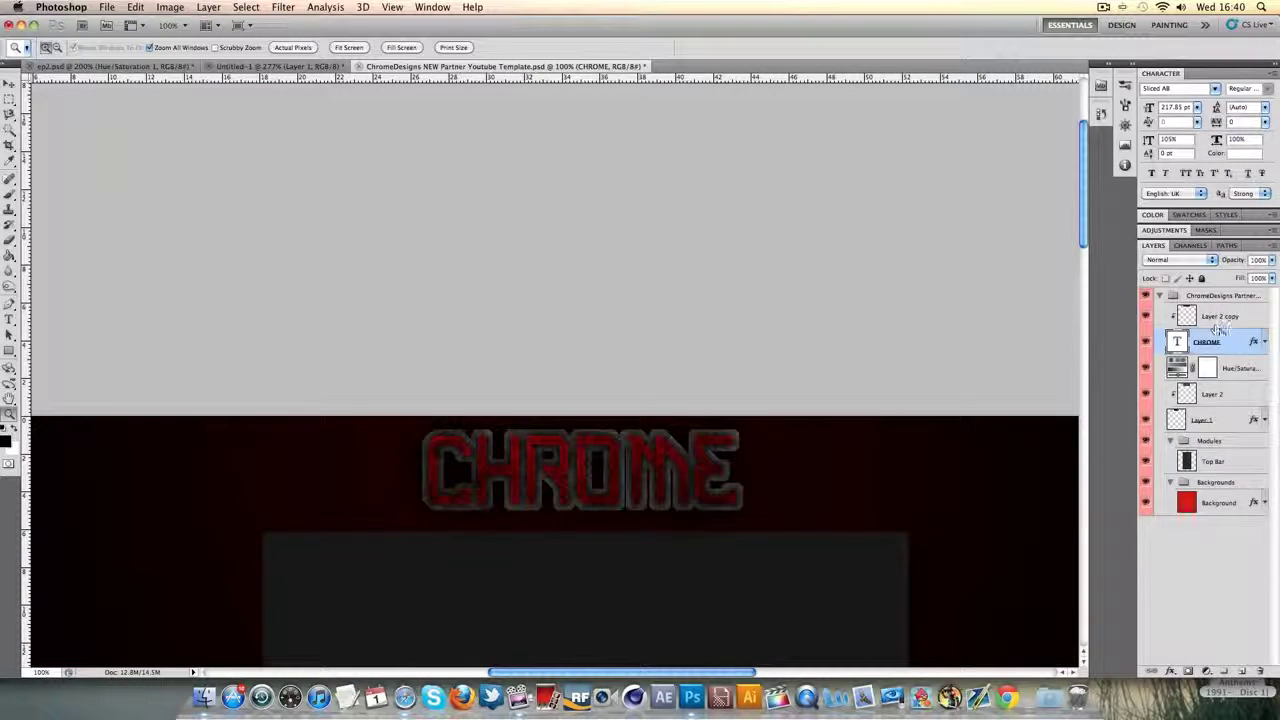
left_click(1218, 503)
left_click(1170, 482)
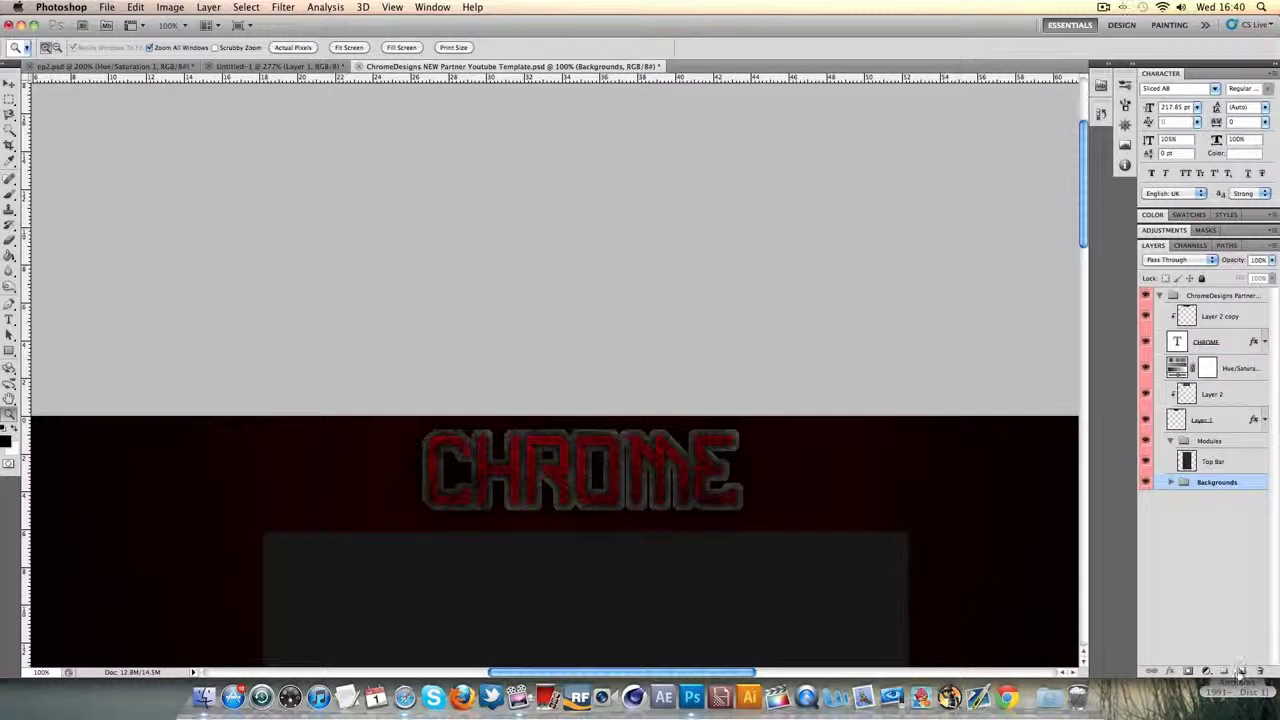
left_click(1240, 670)
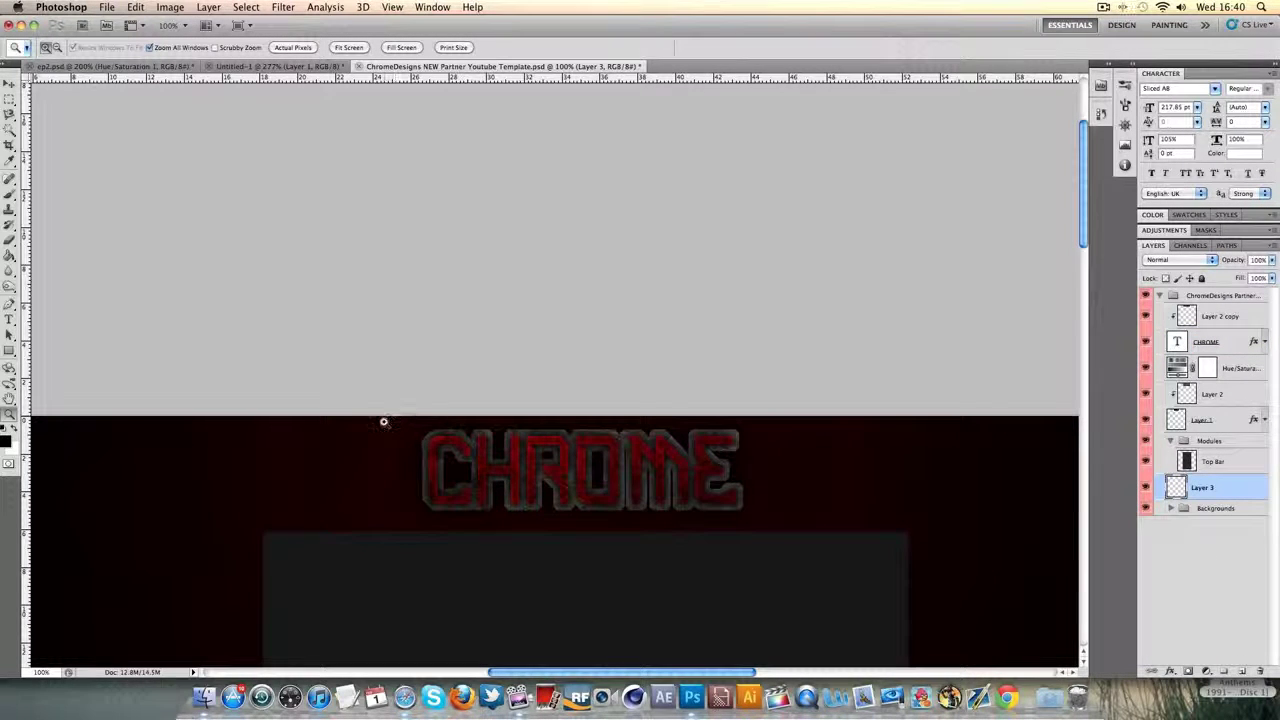
Step: Draw a black bar across the CHROME title, nudge it up, and reapply the blur to soften it
left_click(9, 349)
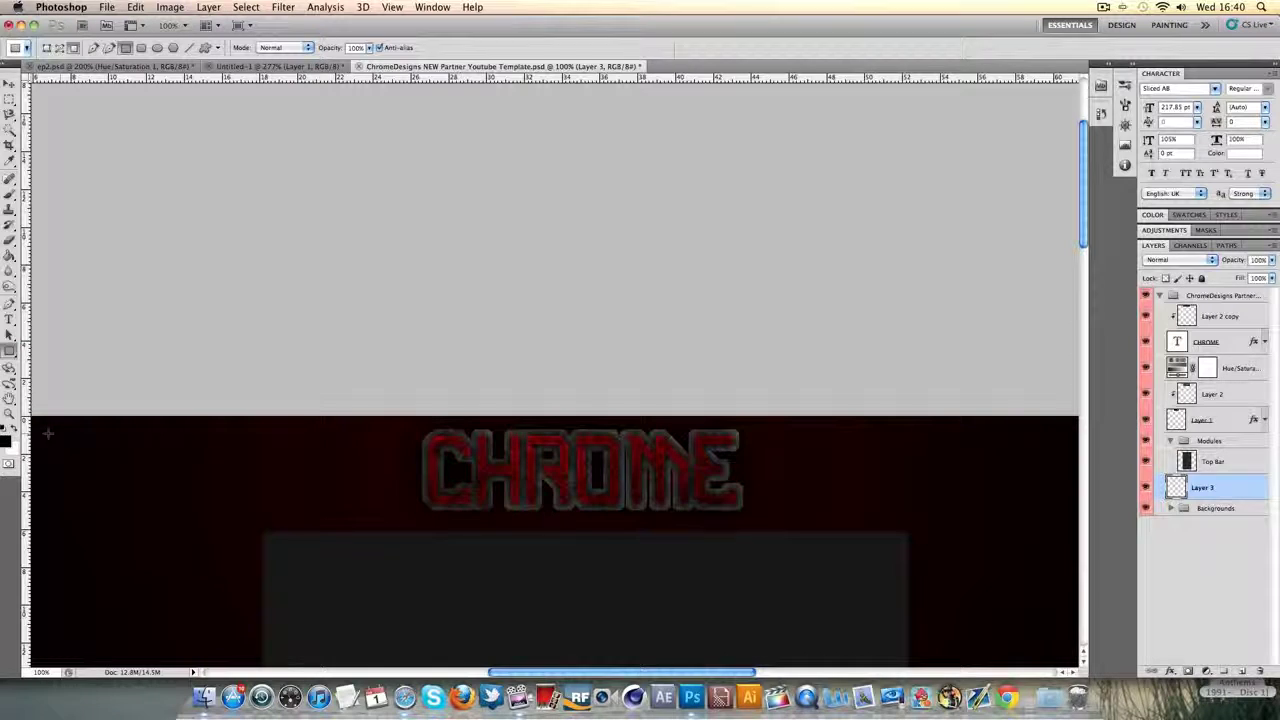
left_click_drag(258, 461, 906, 507)
key("v")
key("Up")
key("Up")
key("Up")
key("Up")
key("Up")
key("Up")
key("Up")
key("Up")
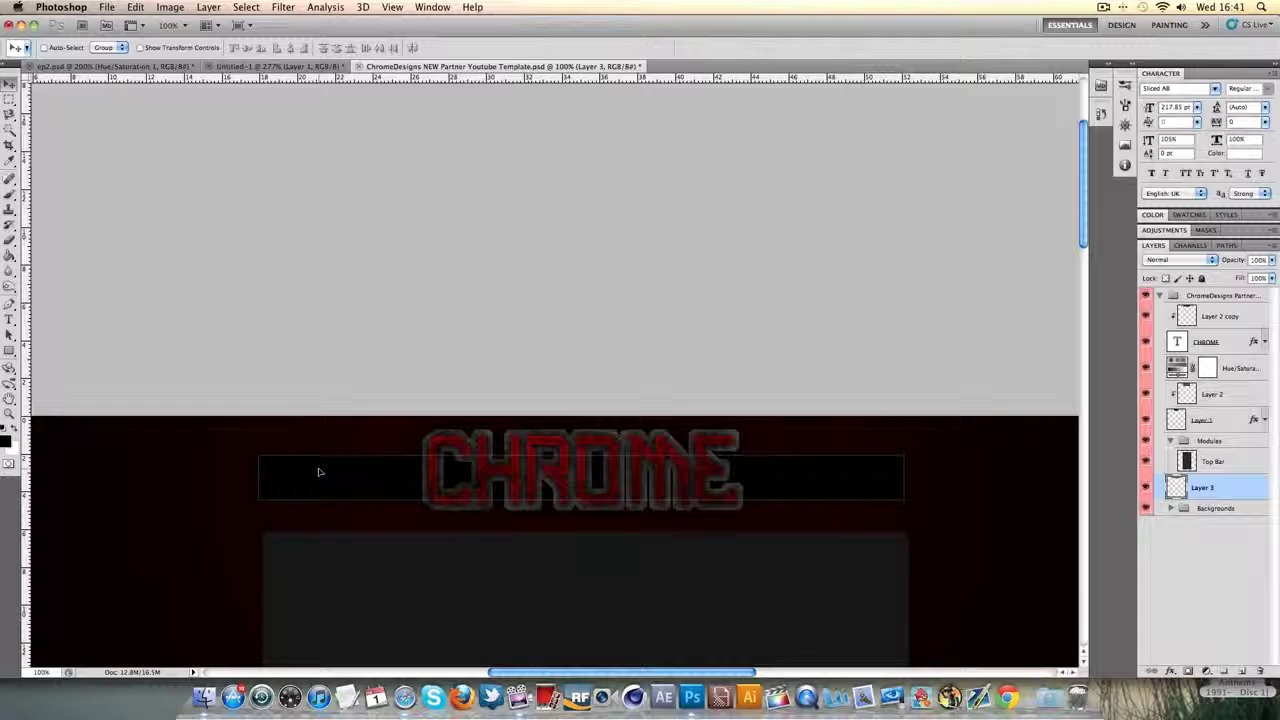
key("ctrl+f")
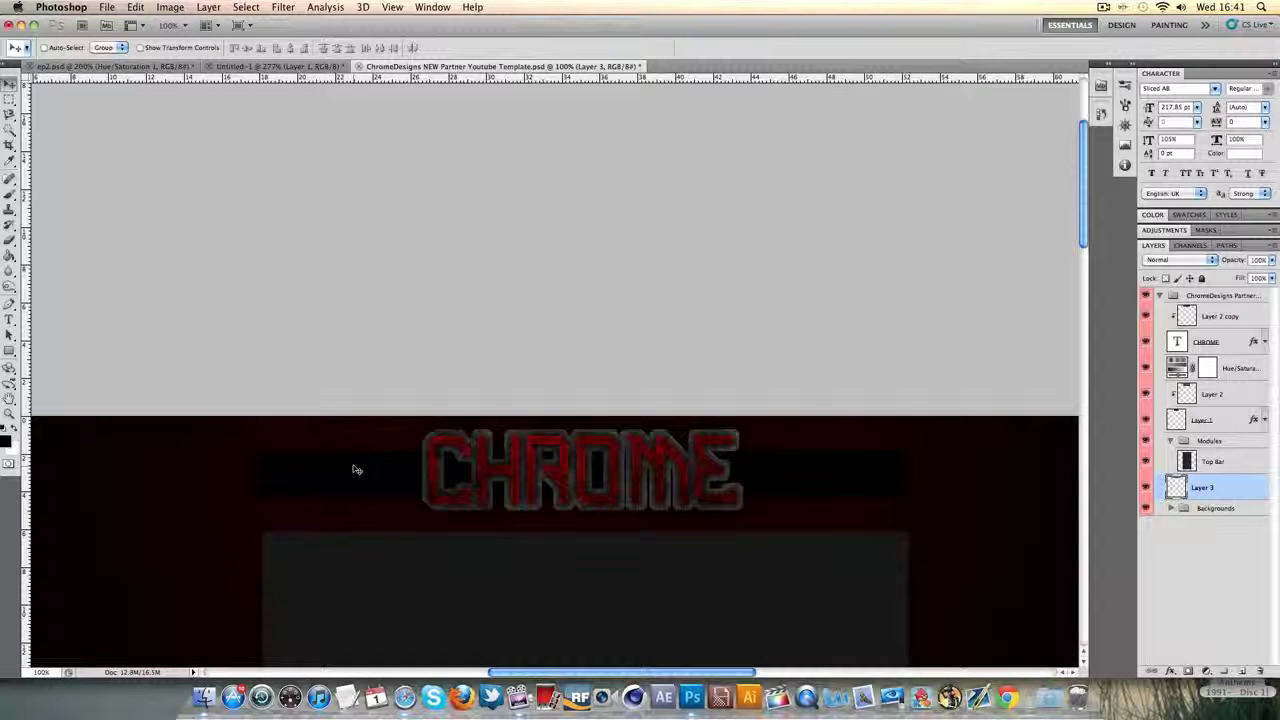
key("super+r")
Step: Draw a 1 px white line along the top edge of the black bar on a new layer
left_click(1241, 670)
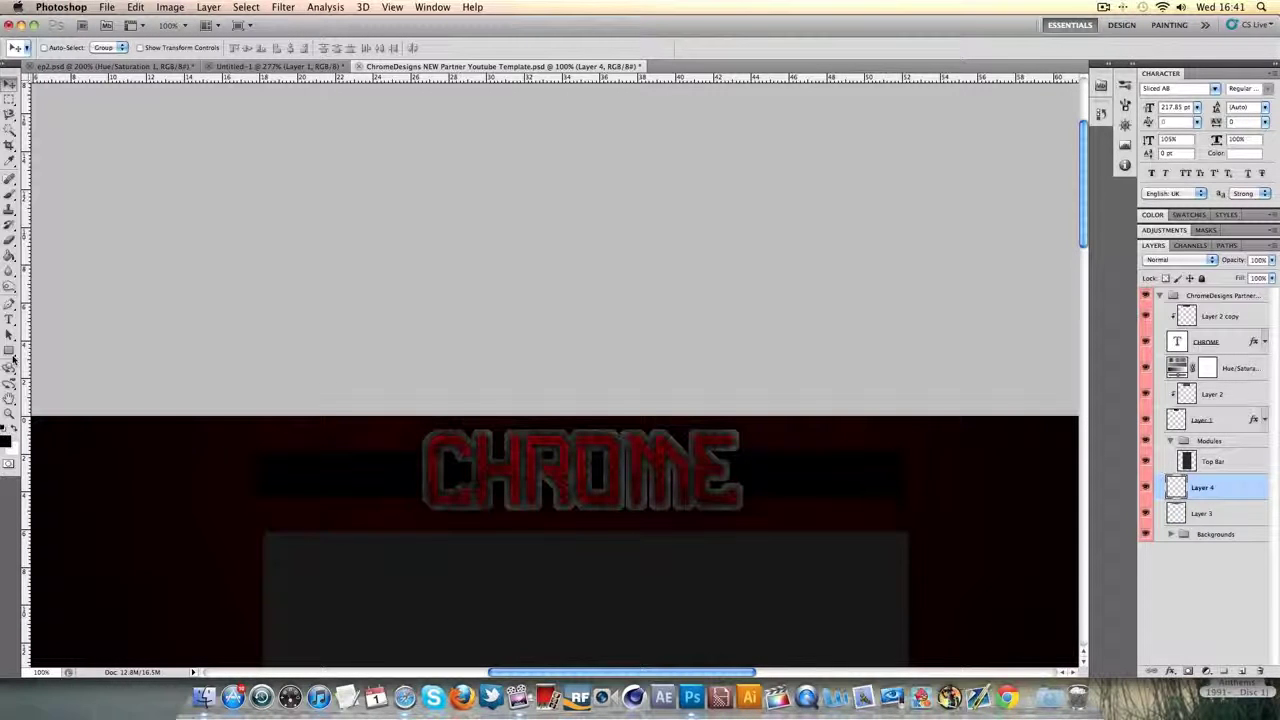
left_click_drag(10, 352, 58, 400)
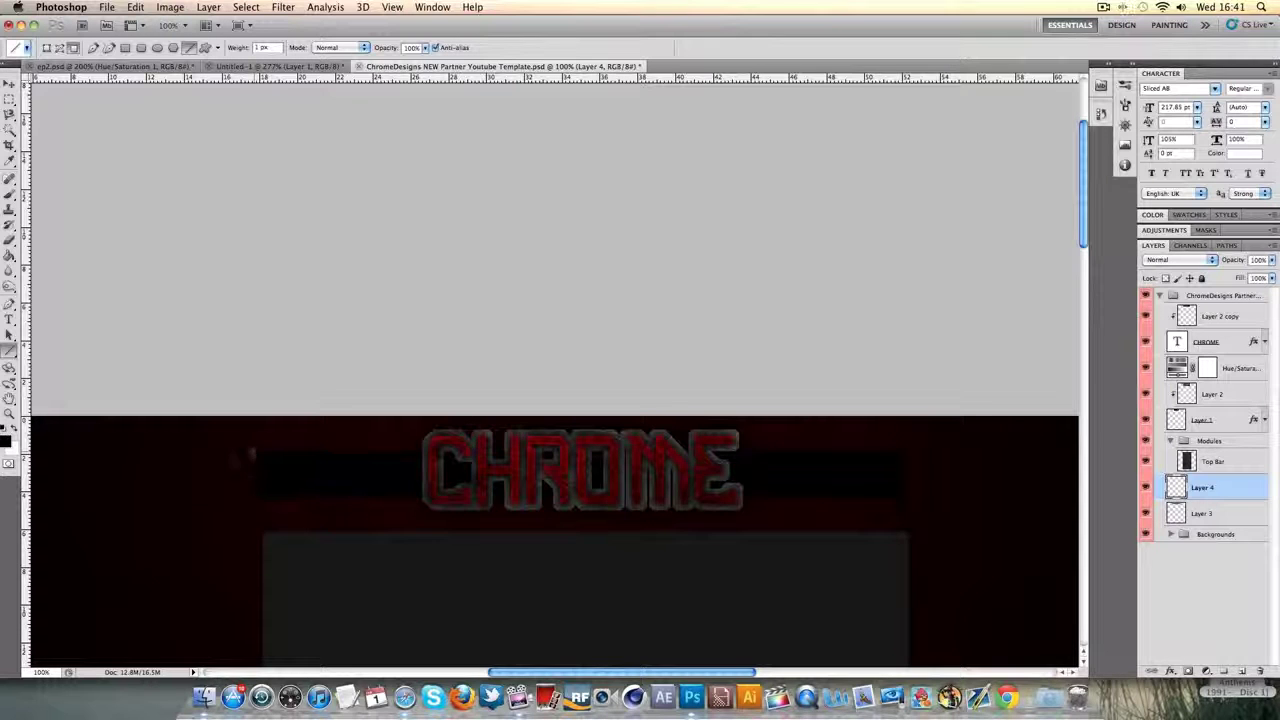
left_click_drag(252, 452, 902, 478)
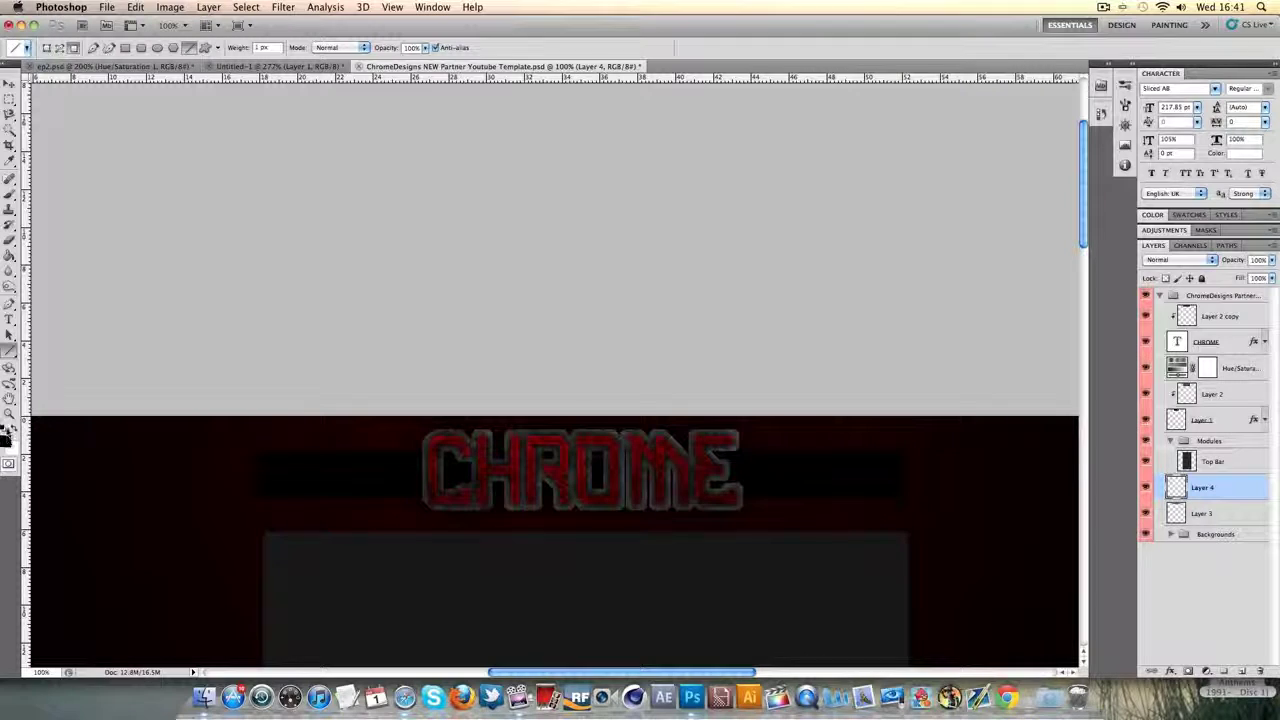
left_click(15, 436)
left_click_drag(259, 451, 903, 488)
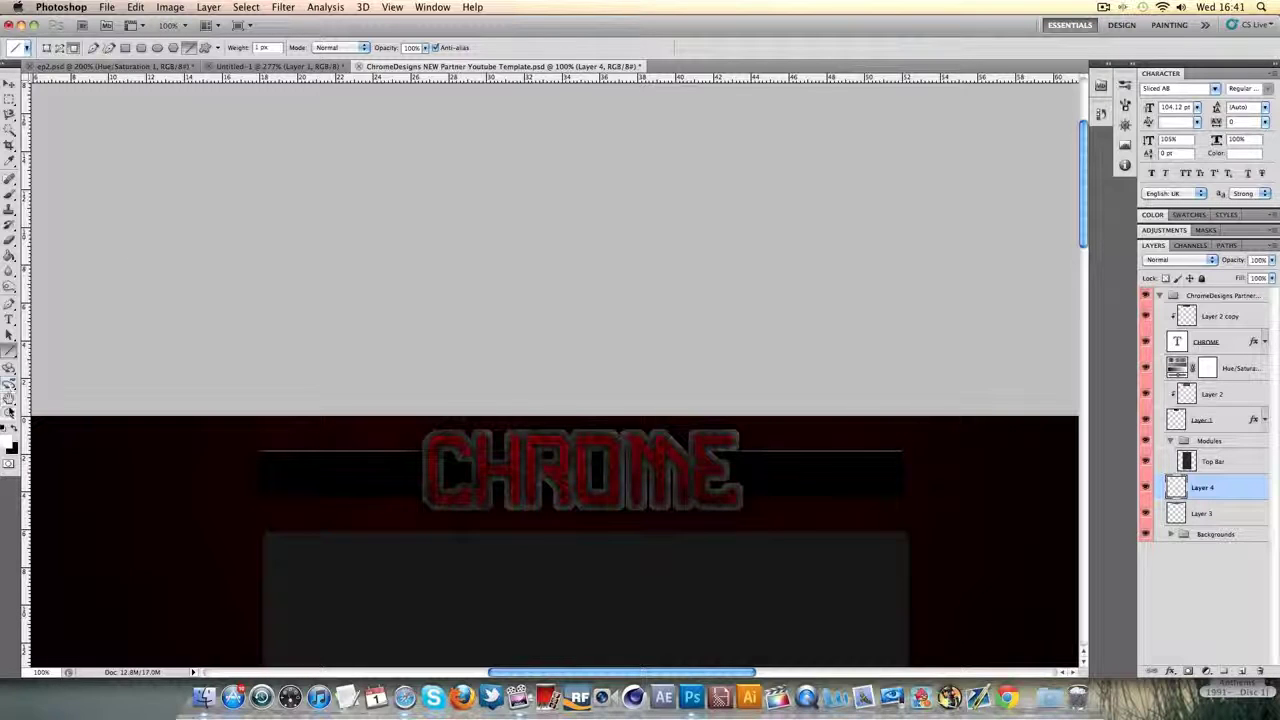
Step: Zoom in to align the white line with arrow-key nudges, then return to 100% view
left_click(9, 411)
left_click(325, 484)
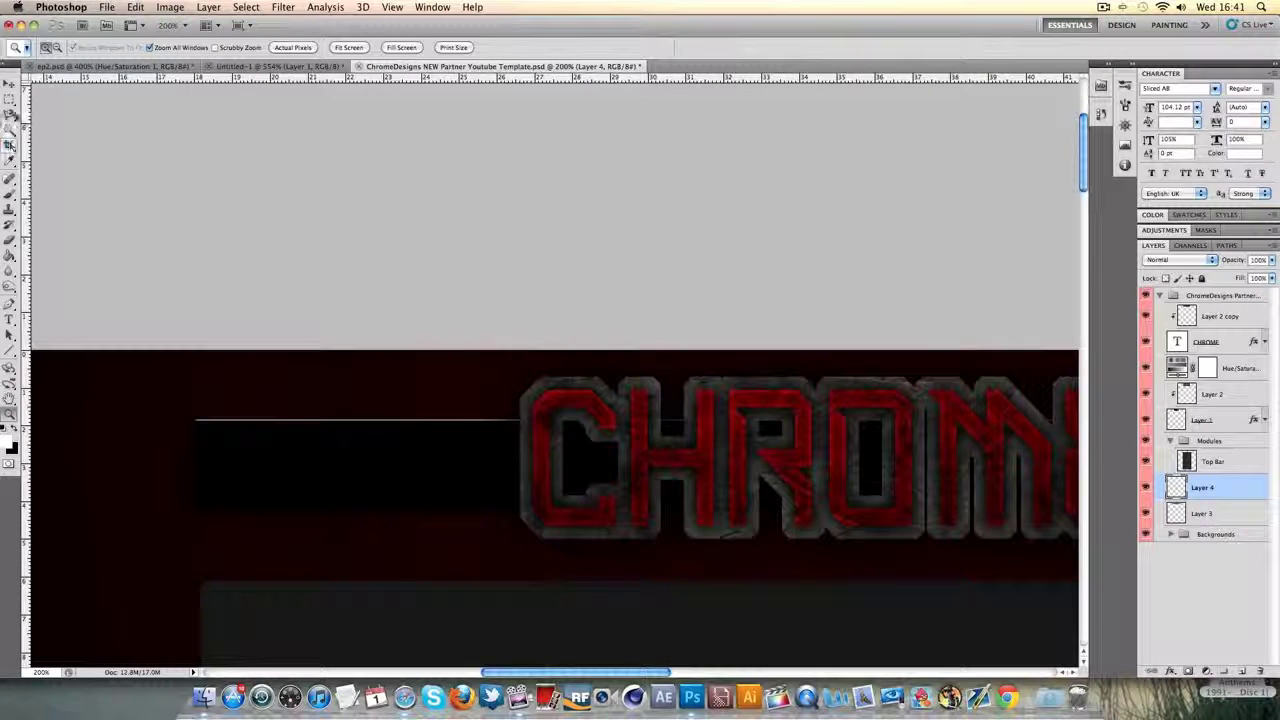
left_click(9, 84)
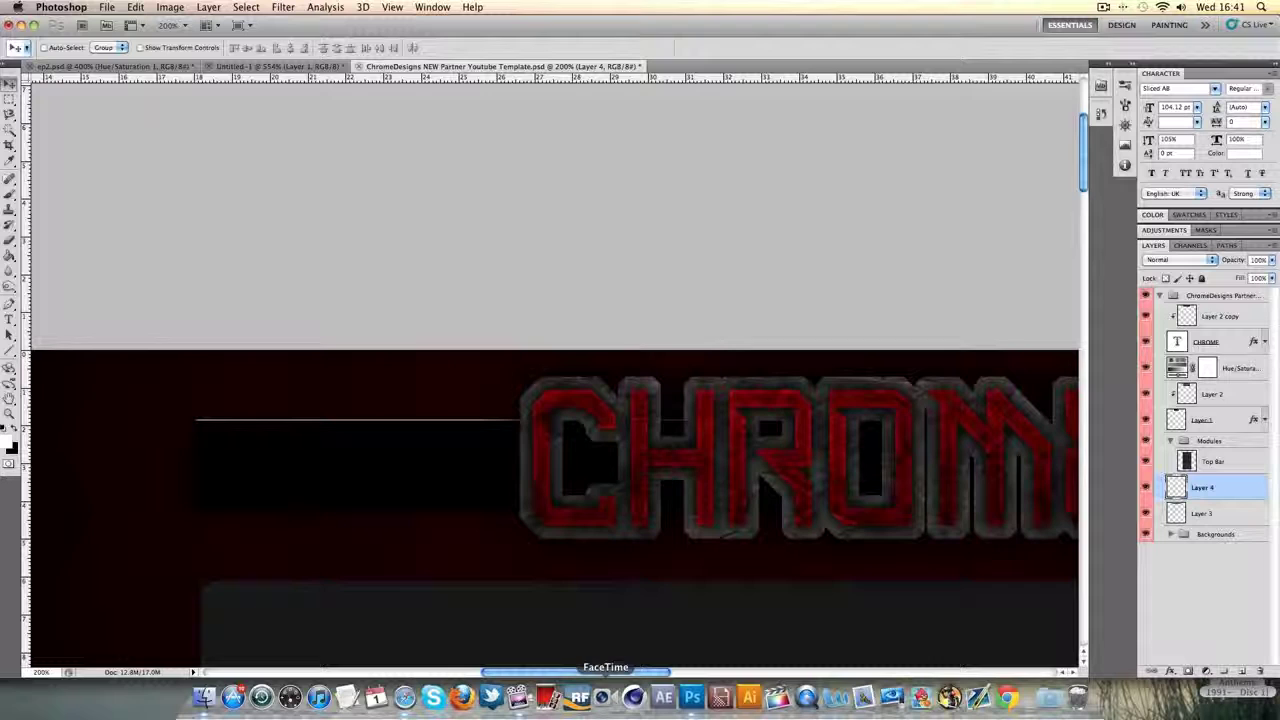
left_click_drag(552, 670, 659, 672)
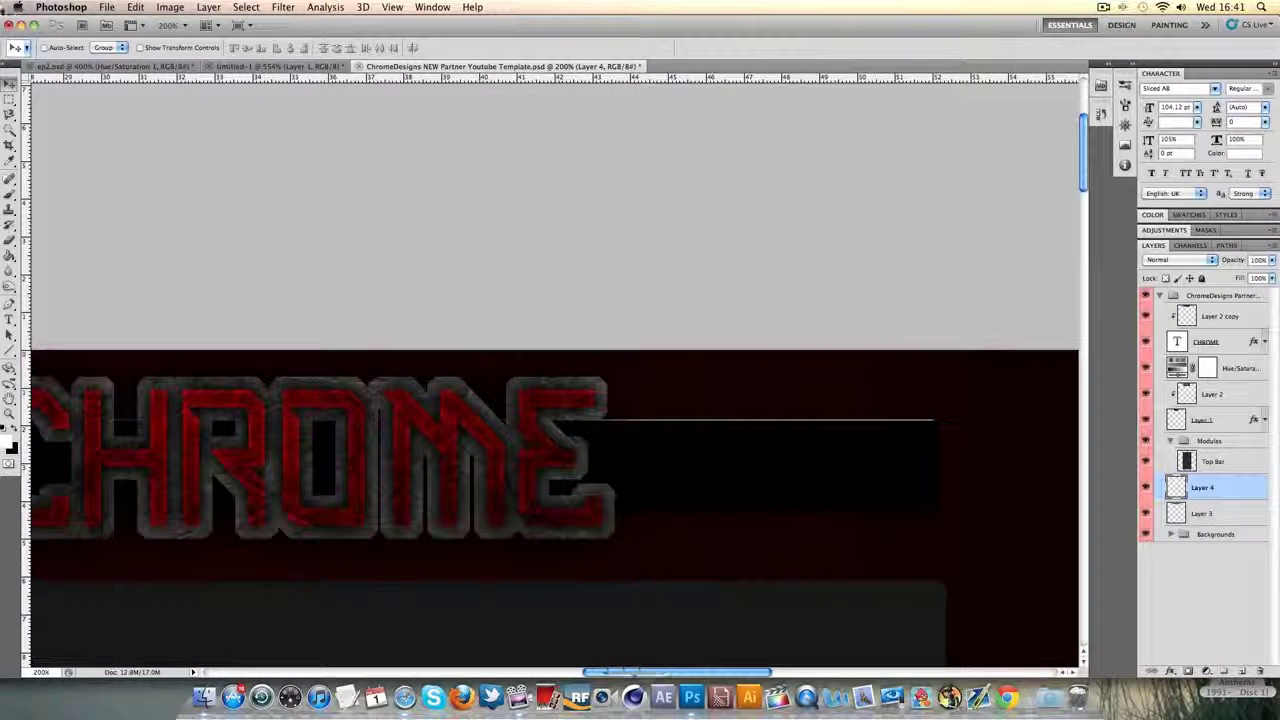
key("Up")
key("Up")
key("Up")
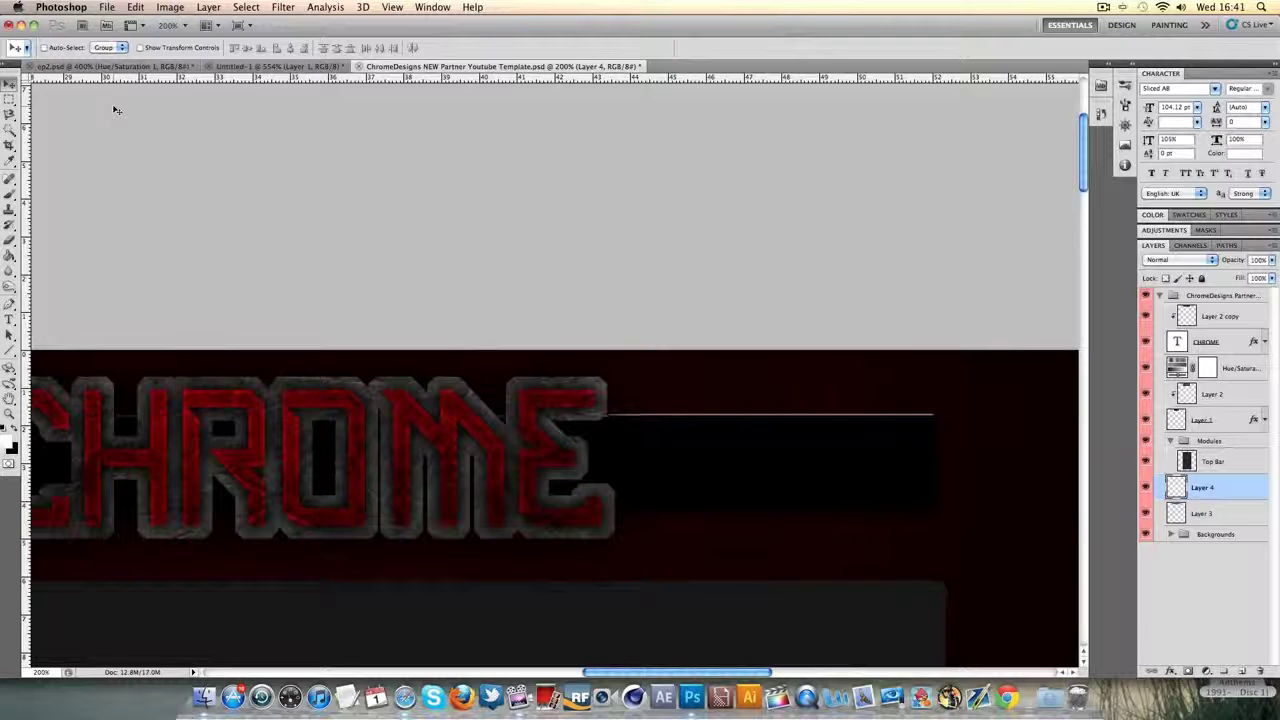
key("Down")
key("Down")
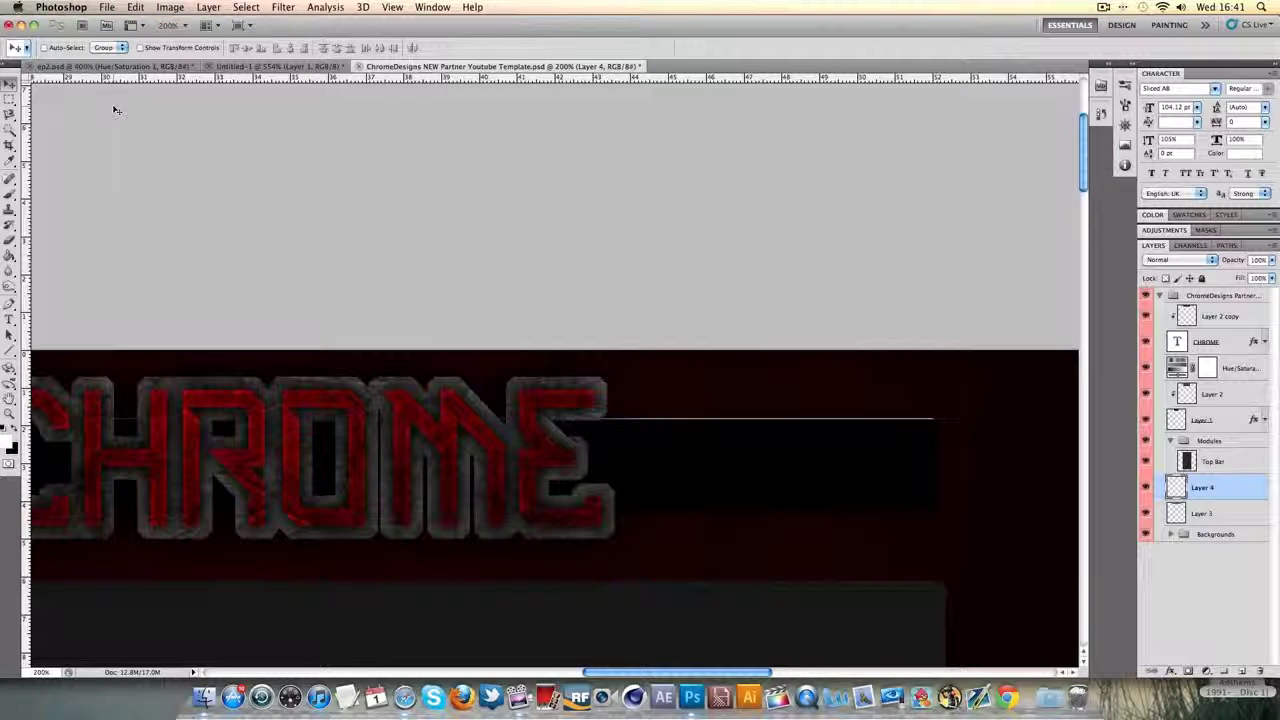
scroll(569, 564, "left", 5)
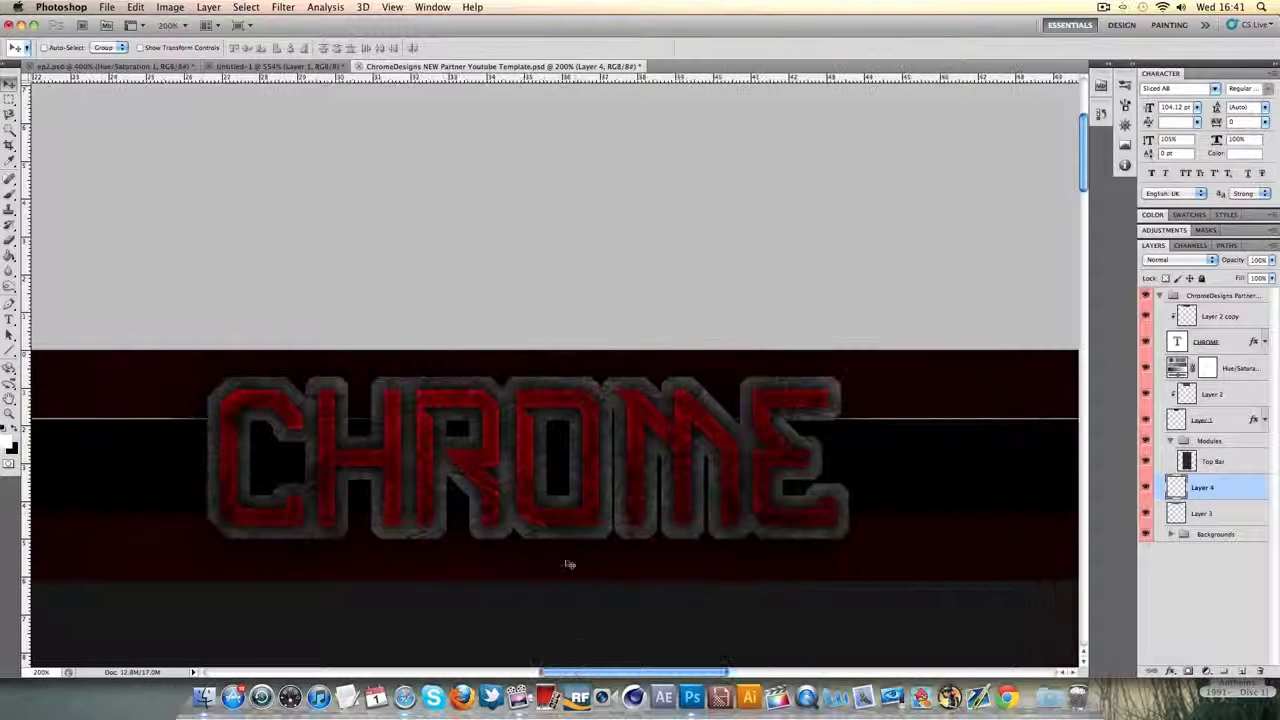
right_click(569, 564)
left_click(451, 523)
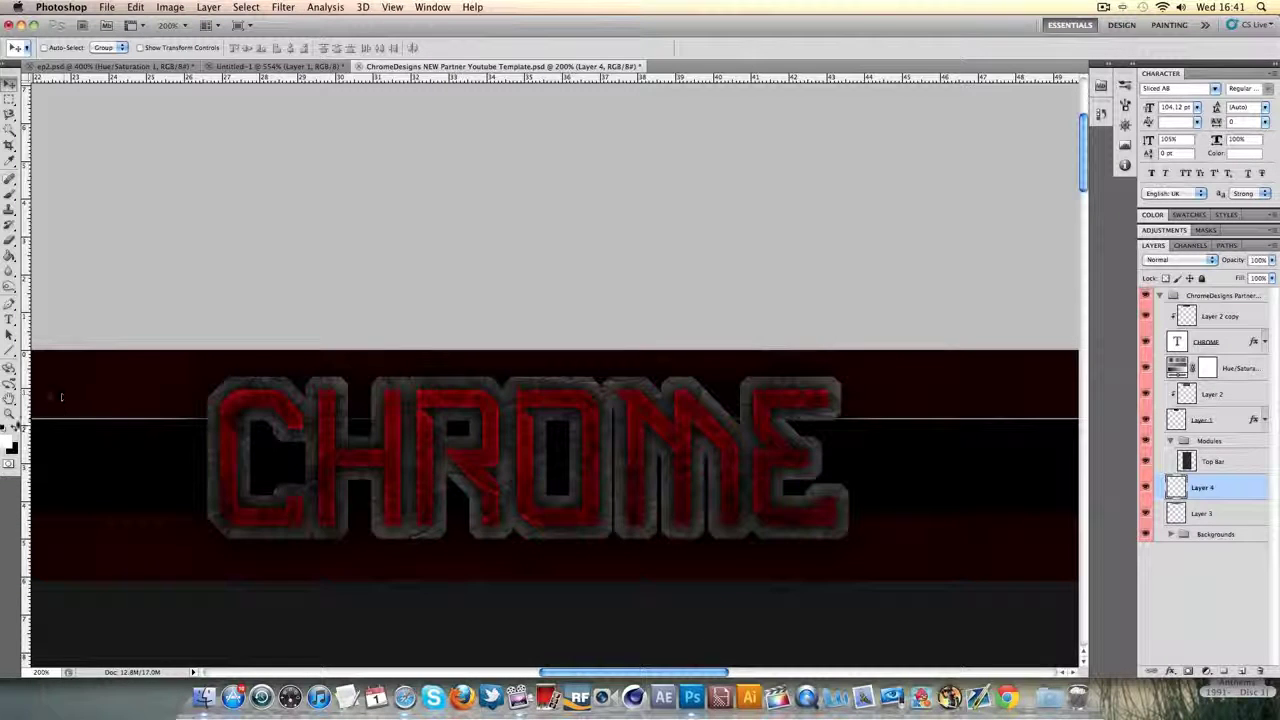
key("z")
right_click(166, 407)
left_click(200, 482)
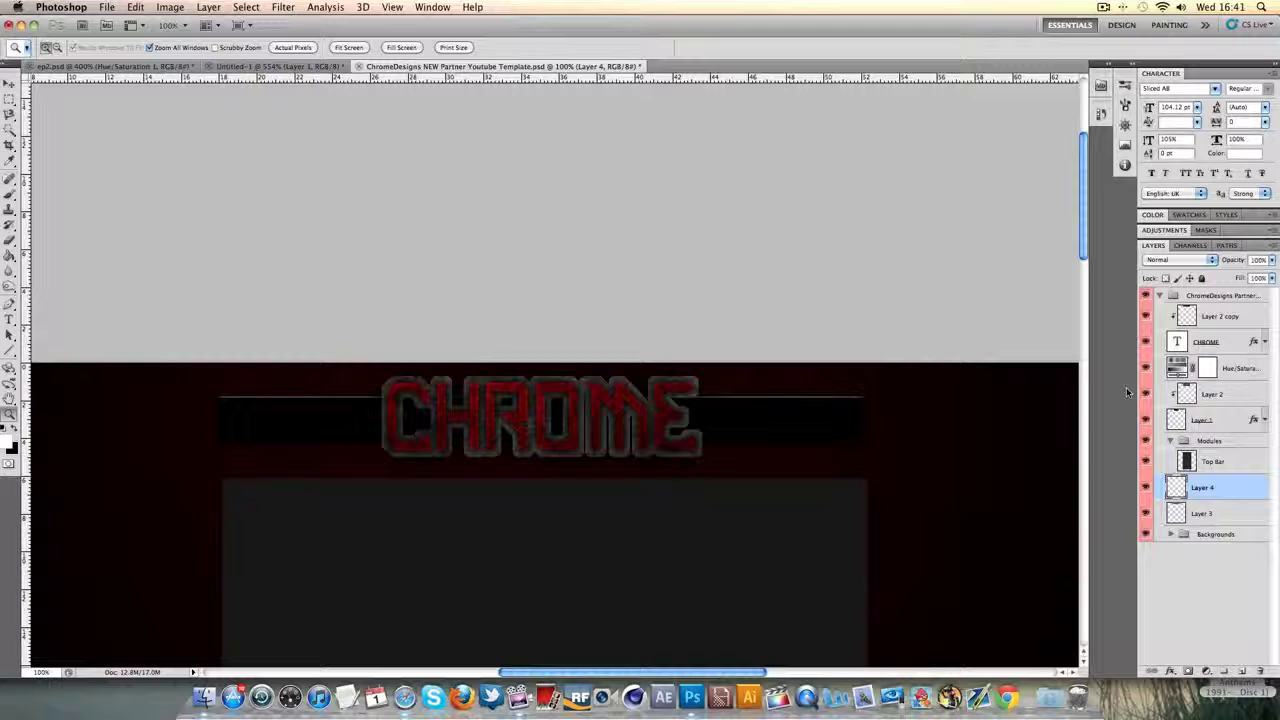
Step: Give the line layer a light-red Color Overlay (ff5757)
double_click(1236, 490)
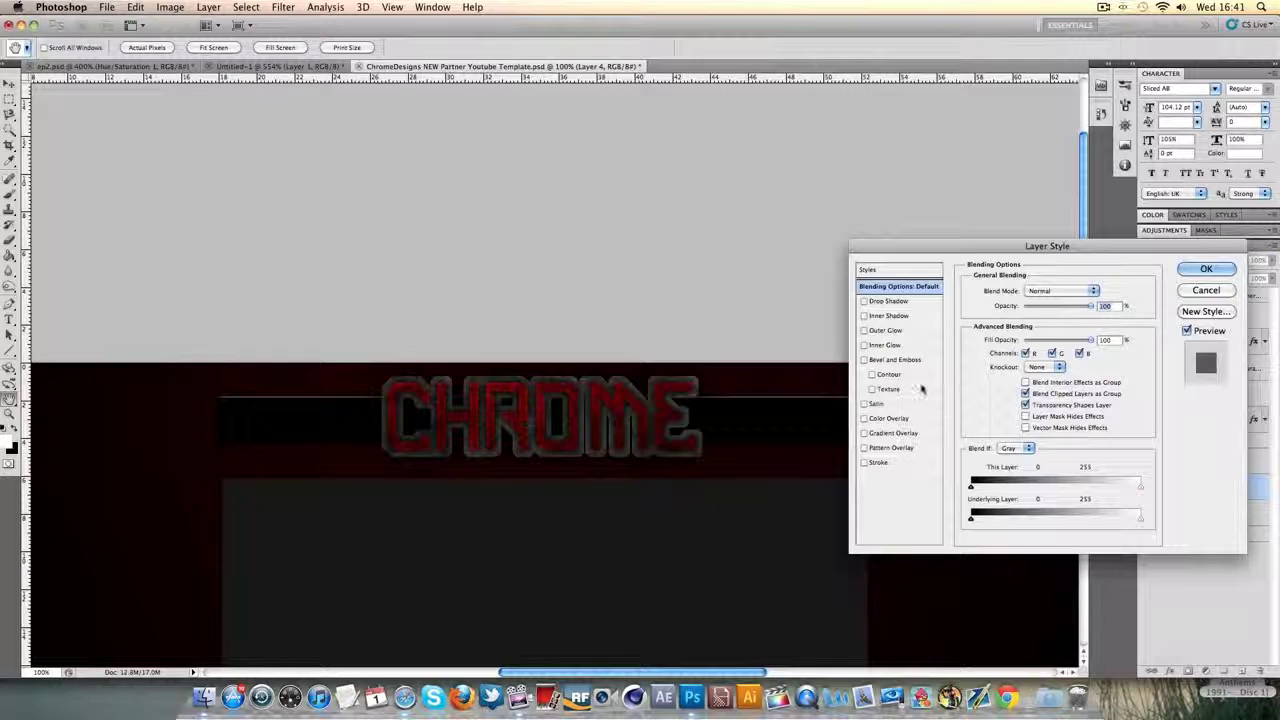
left_click(864, 418)
left_click(880, 418)
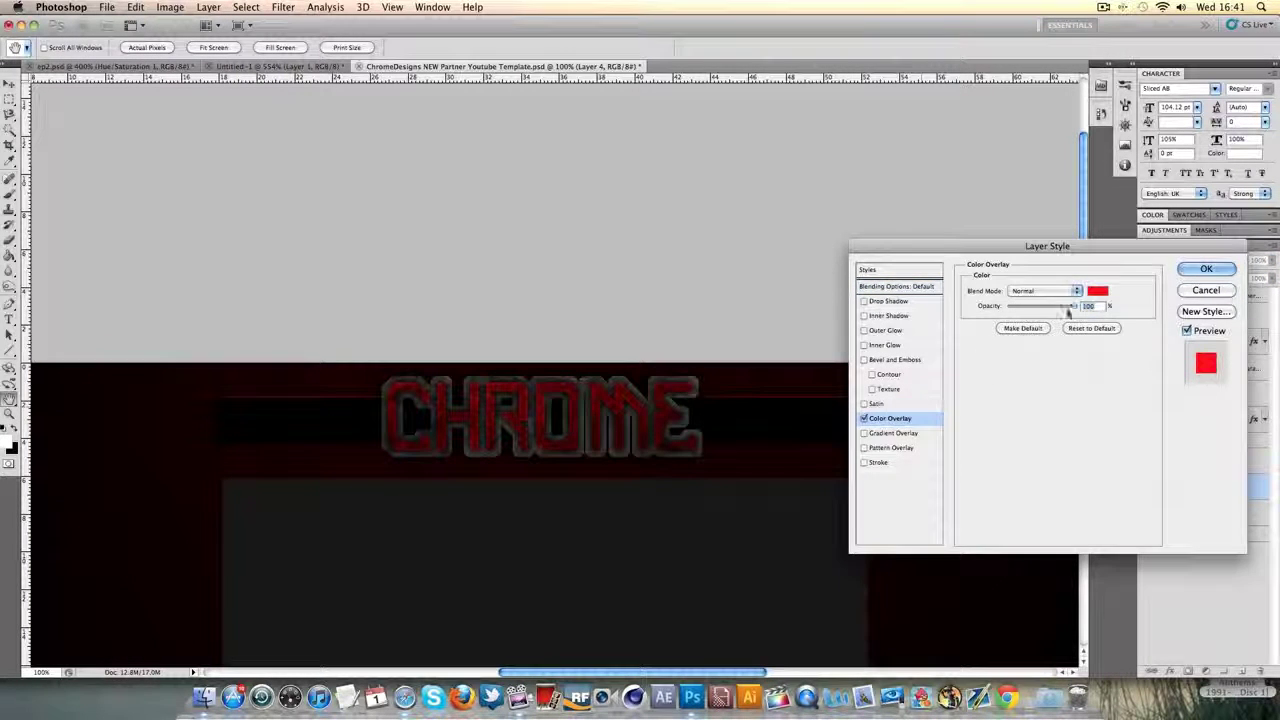
left_click(1090, 292)
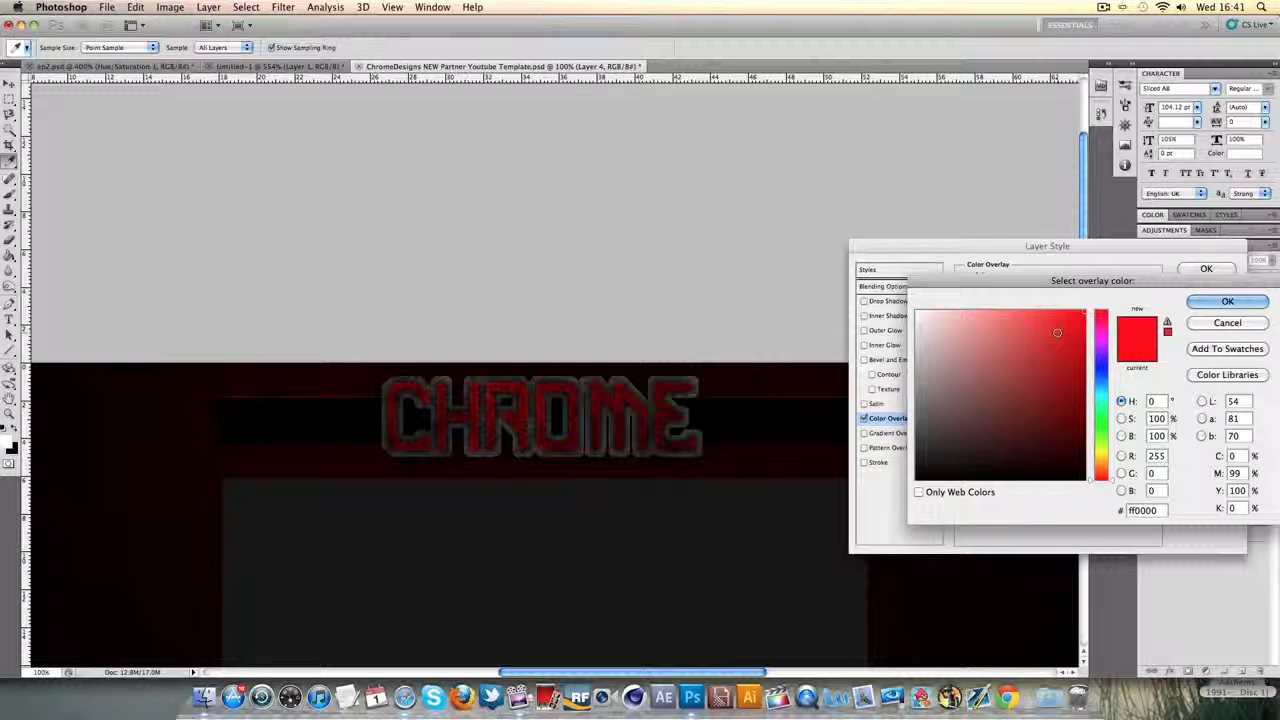
left_click_drag(1058, 334, 818, 270)
mouse_move(1018, 361)
left_mouse_down()
mouse_move(1183, 279)
mouse_move(1003, 308)
left_mouse_up()
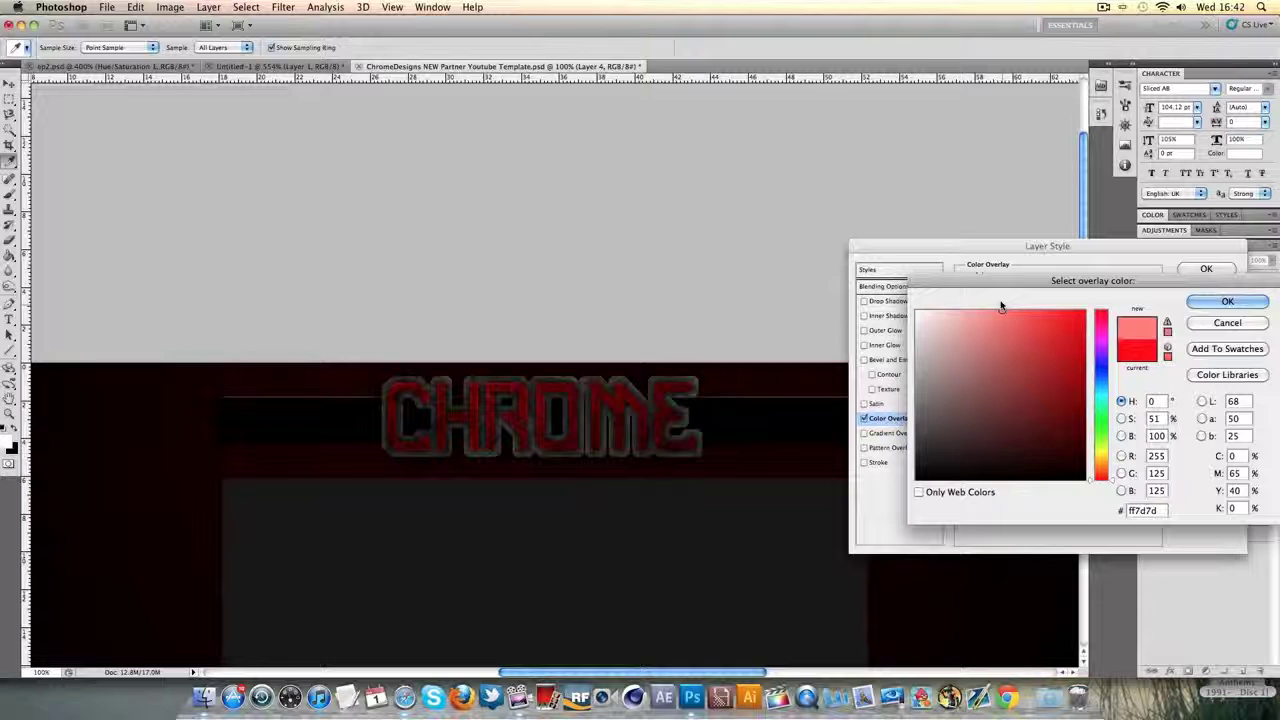
left_click(1230, 302)
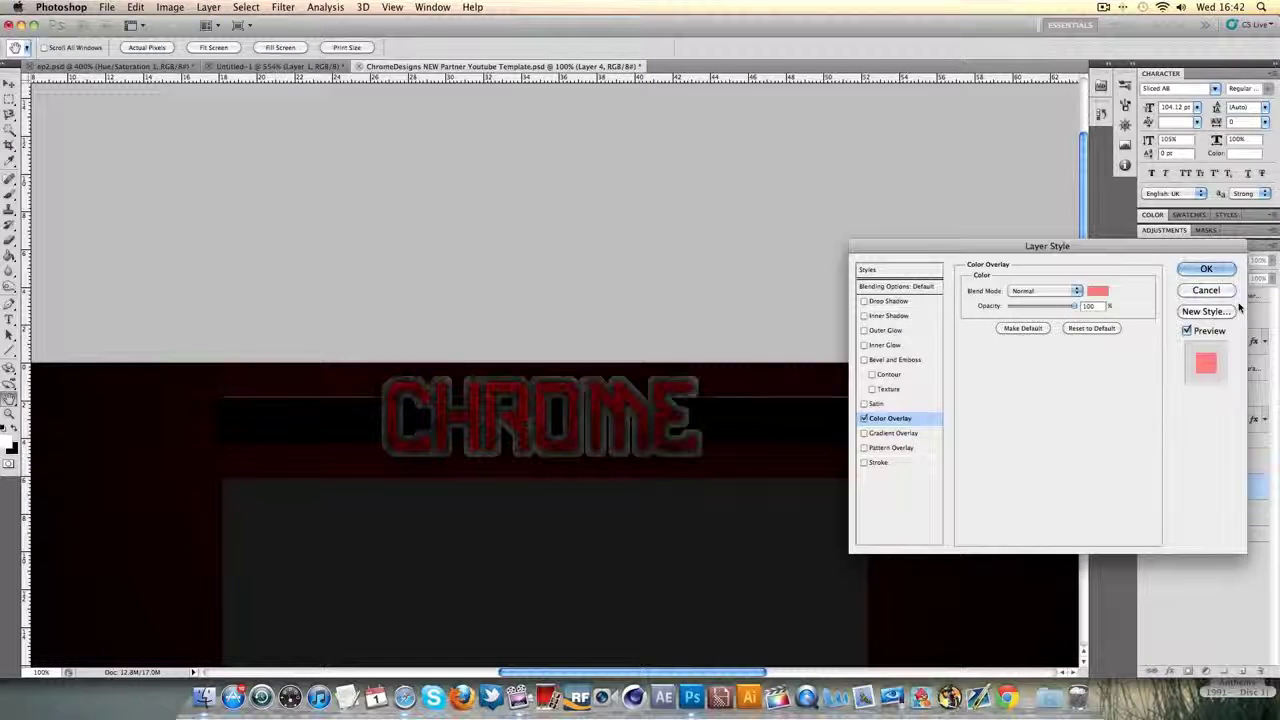
Step: Add a pure red (ff0000) Outer Glow to the line
left_click(886, 330)
left_click(1045, 291)
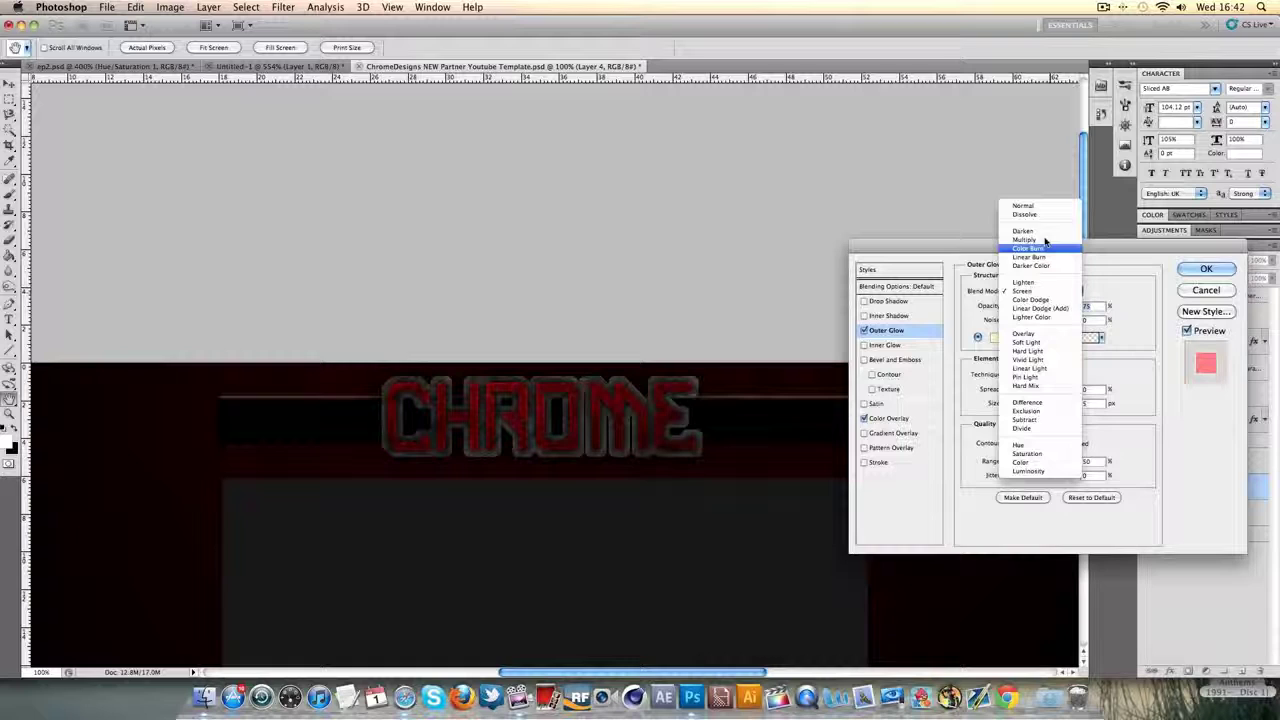
left_click(1022, 206)
left_click(1000, 337)
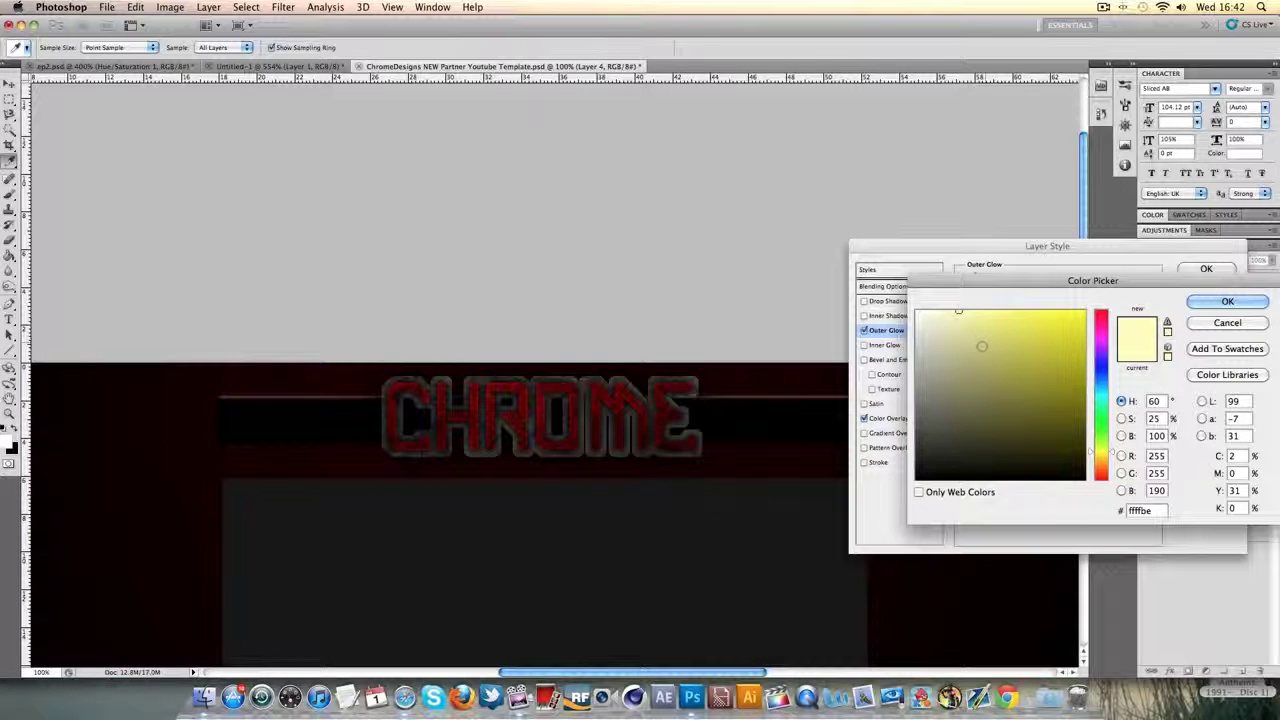
left_click(1100, 312)
left_click(1084, 311)
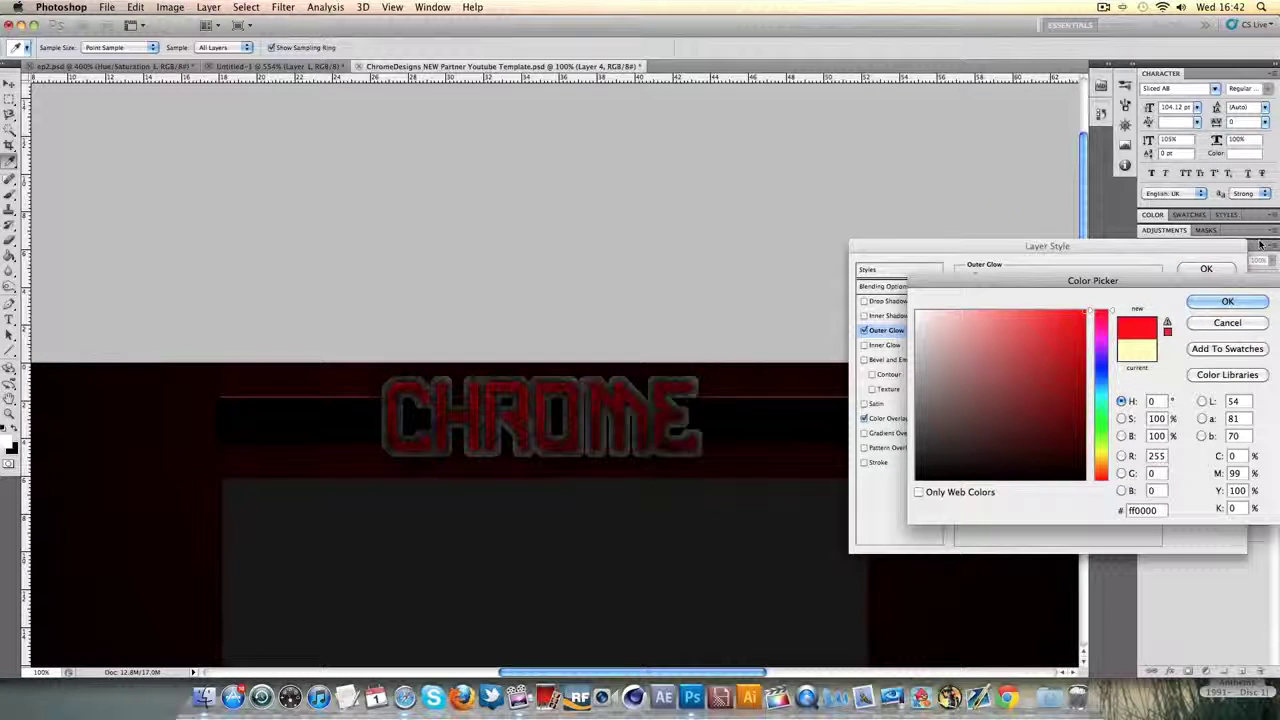
left_click(1066, 351)
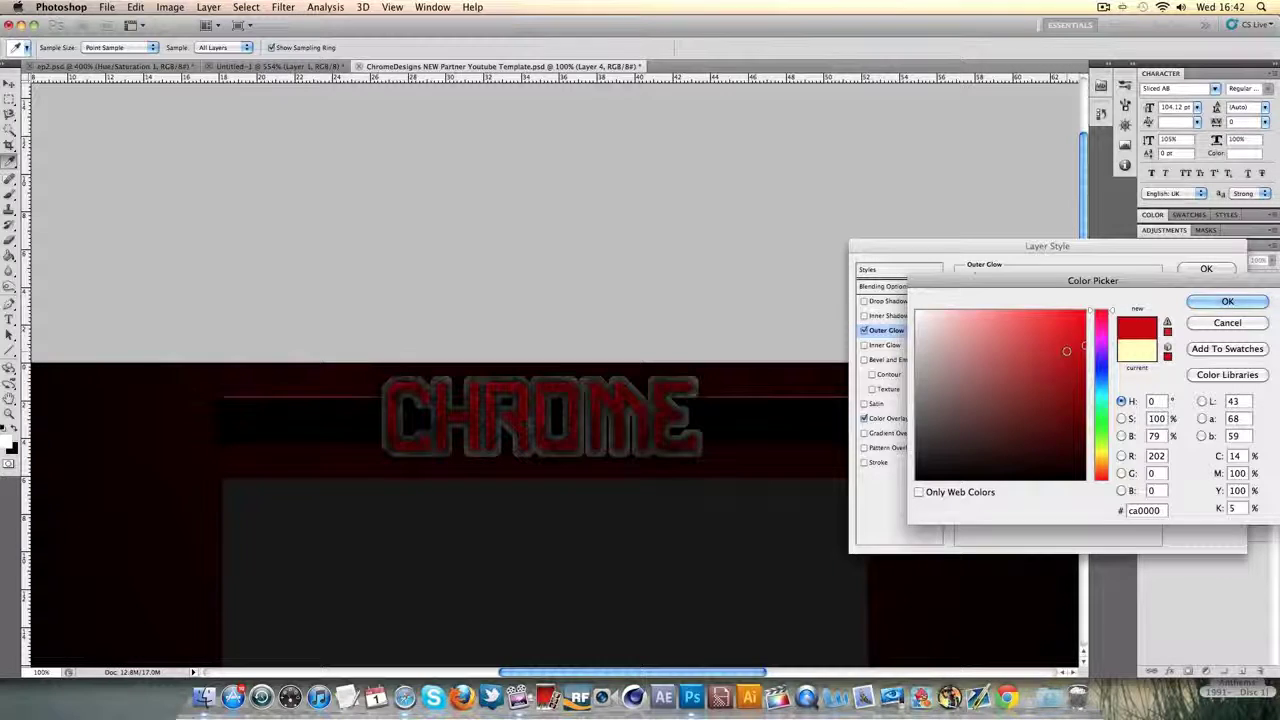
left_click_drag(1066, 351, 1085, 311)
left_click(1226, 302)
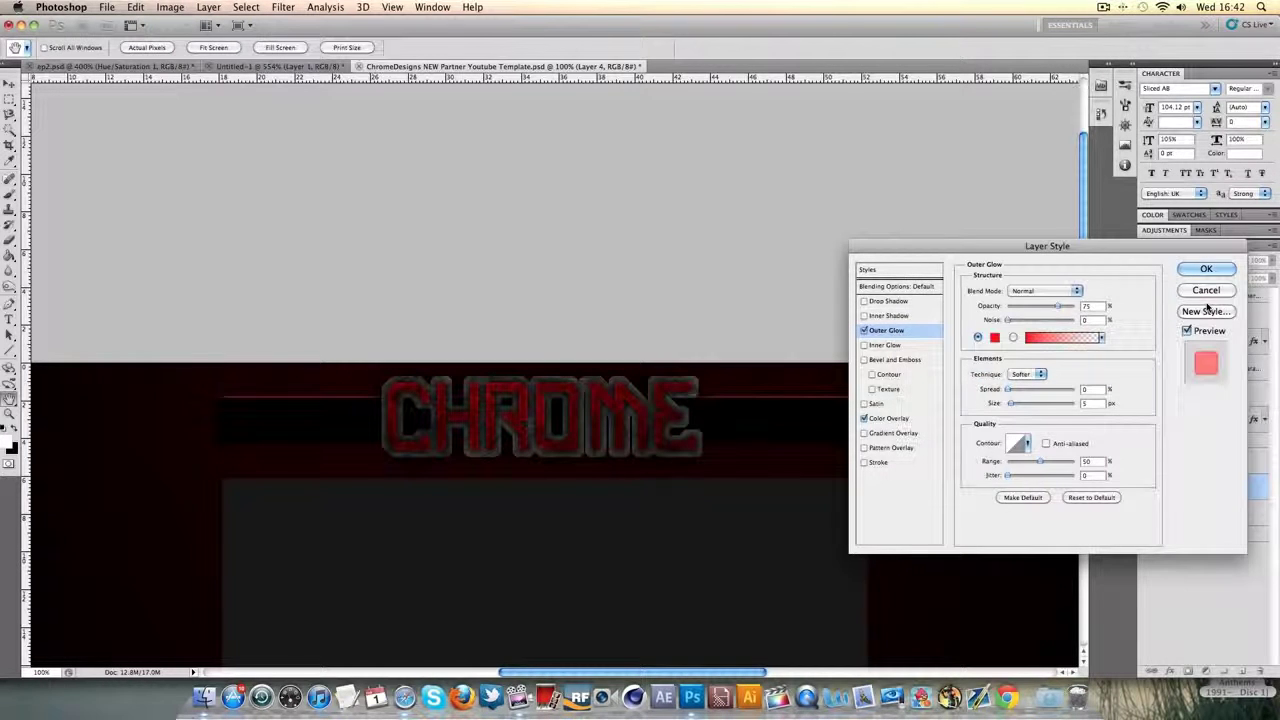
Step: Make the overlay colour a slightly stronger red and apply the layer style
left_click(888, 418)
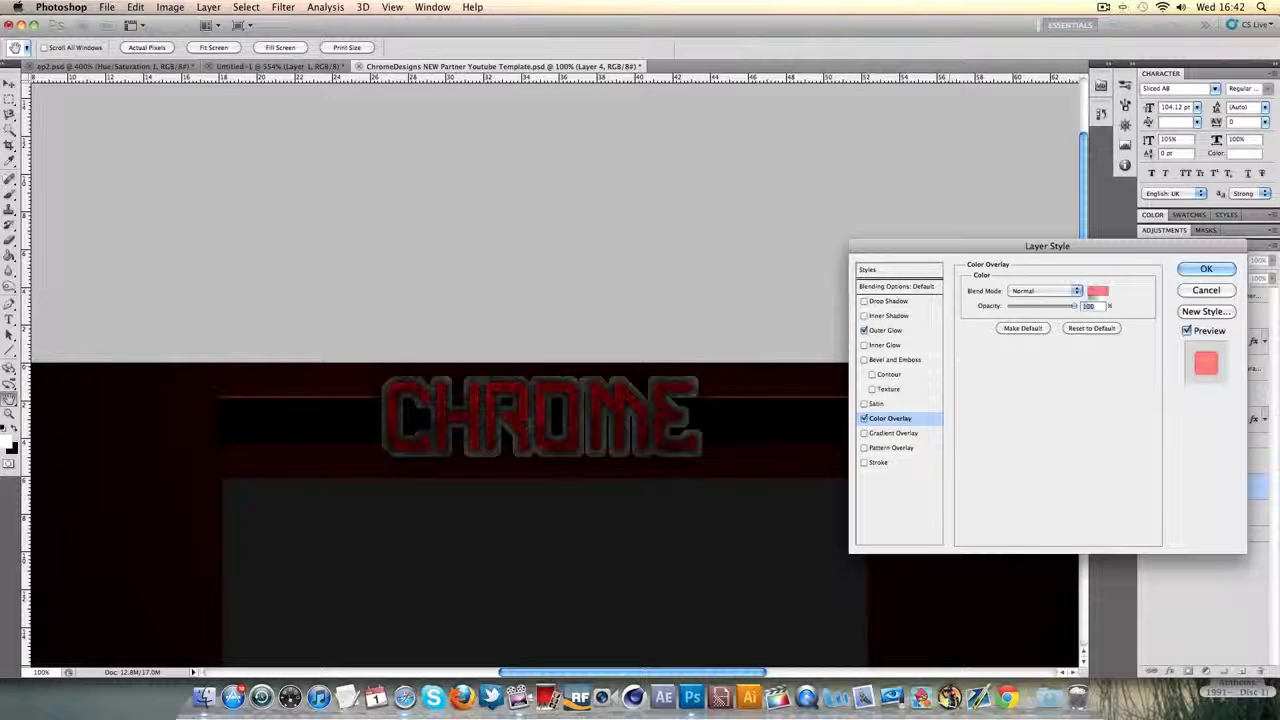
left_click(1097, 291)
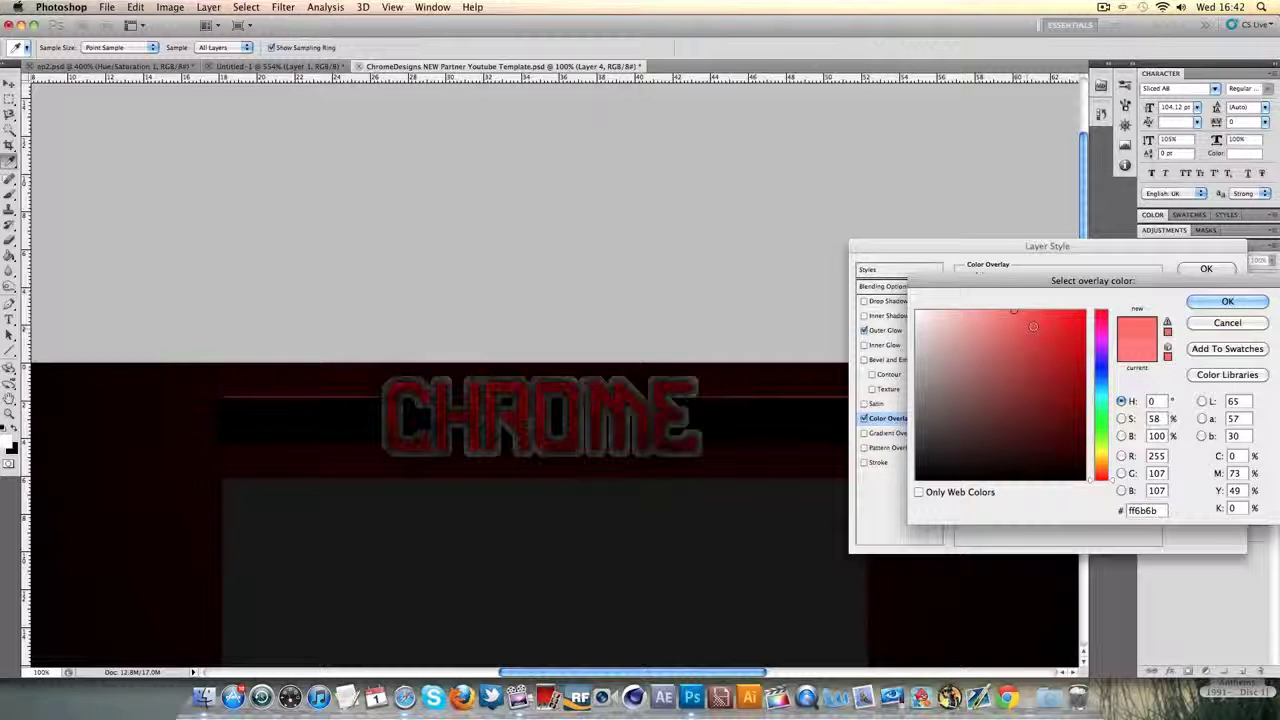
left_click_drag(1010, 333, 1027, 311)
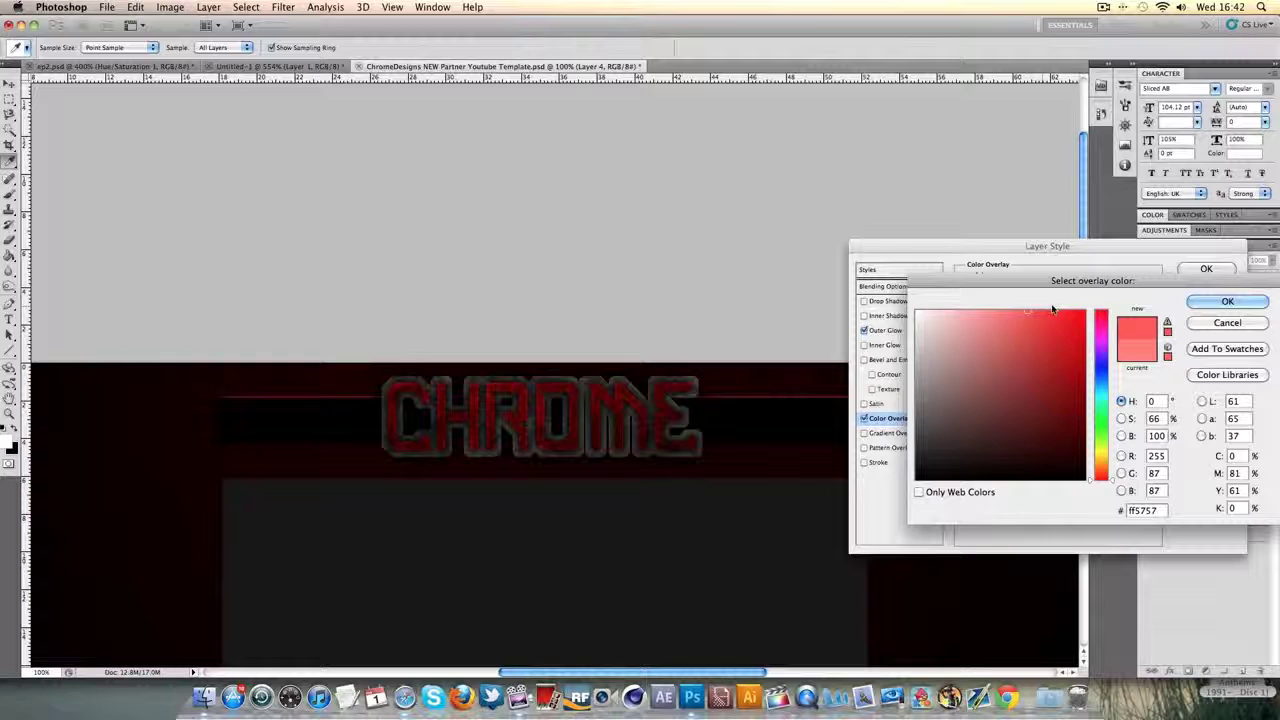
key("Return")
left_click(1196, 269)
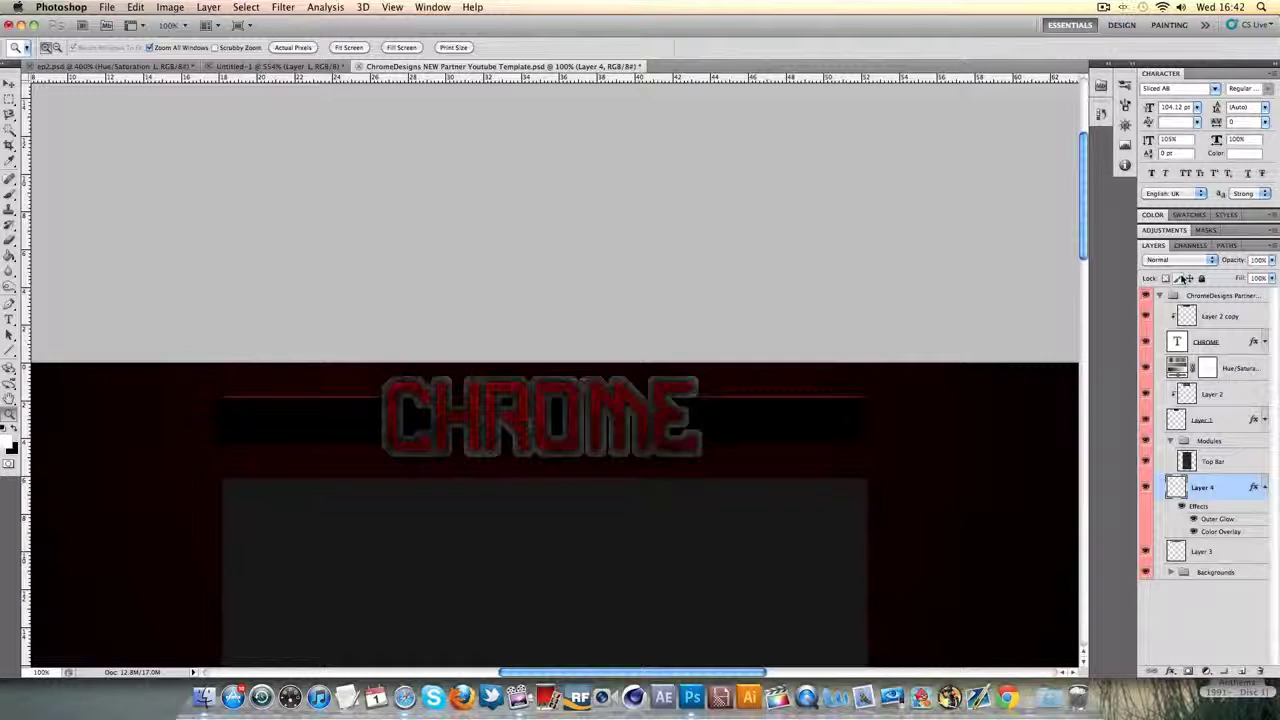
Step: Duplicate the glowing red line and move the copy below the CHROME title
key("v")
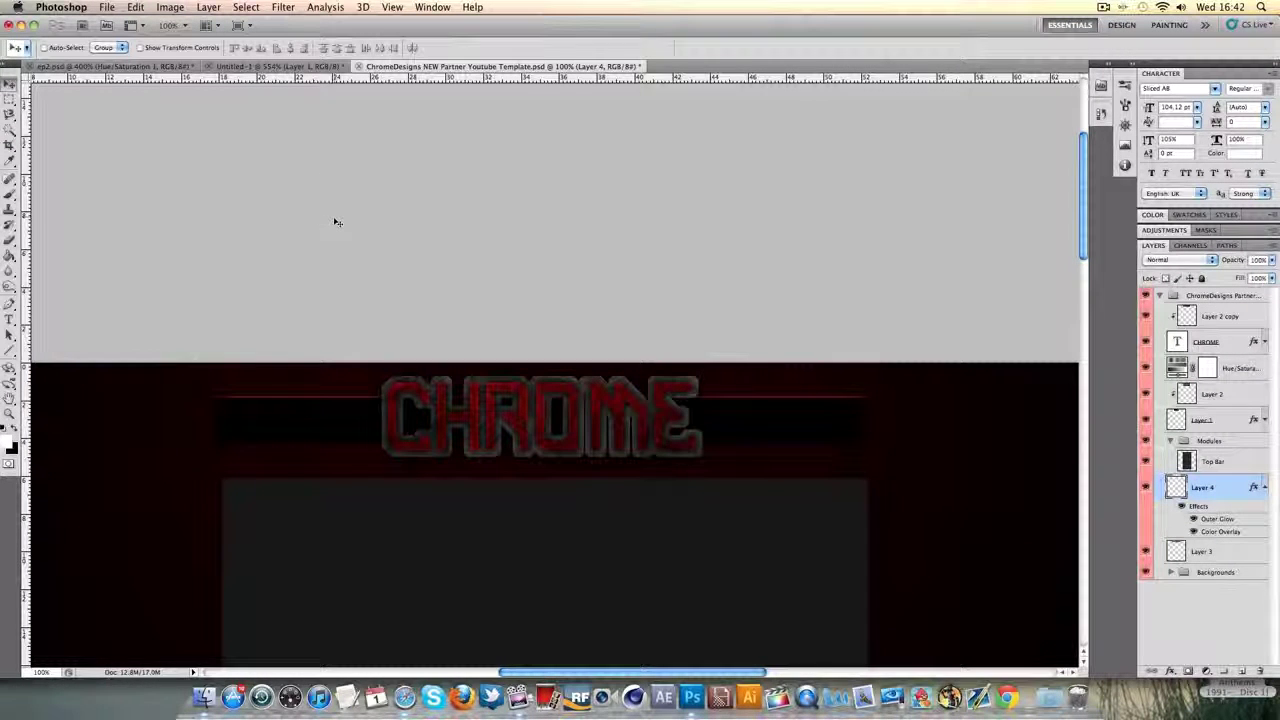
key("super+j")
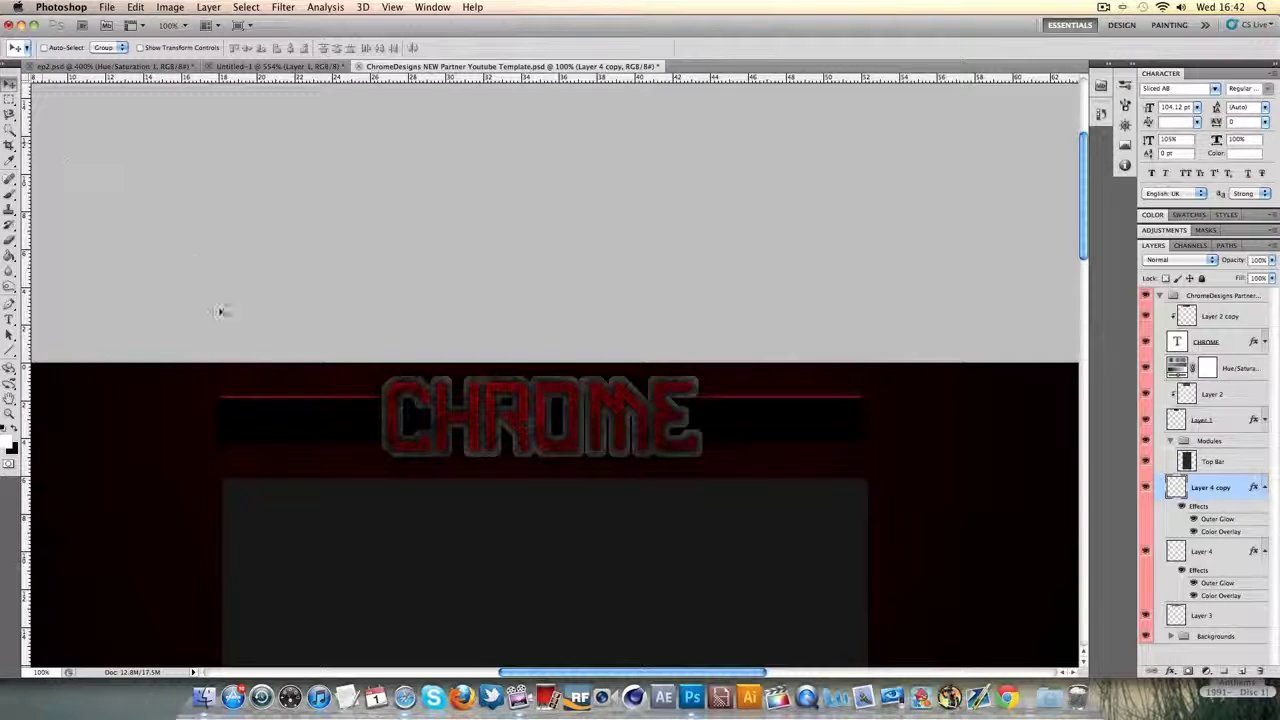
left_click_drag(288, 404, 283, 450)
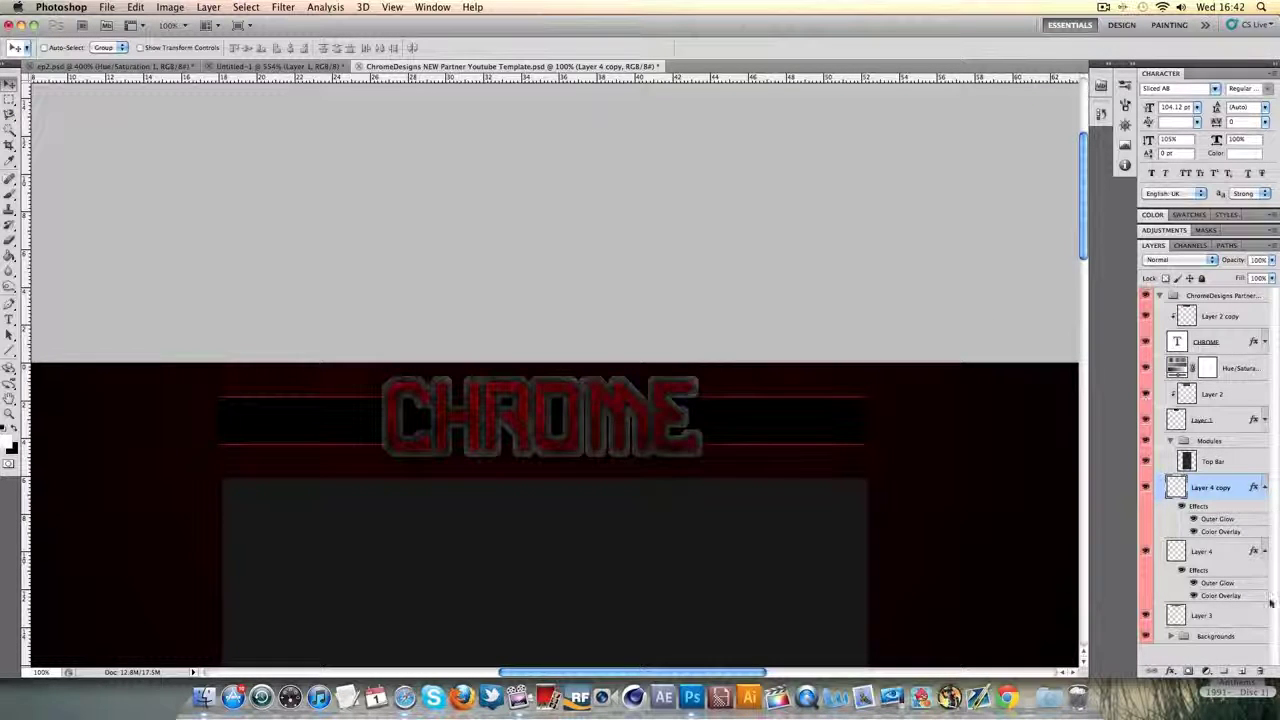
Step: Select Layer 3 through Layer 4 copy and merge them into one layer
left_click(1265, 487)
left_click(1265, 513)
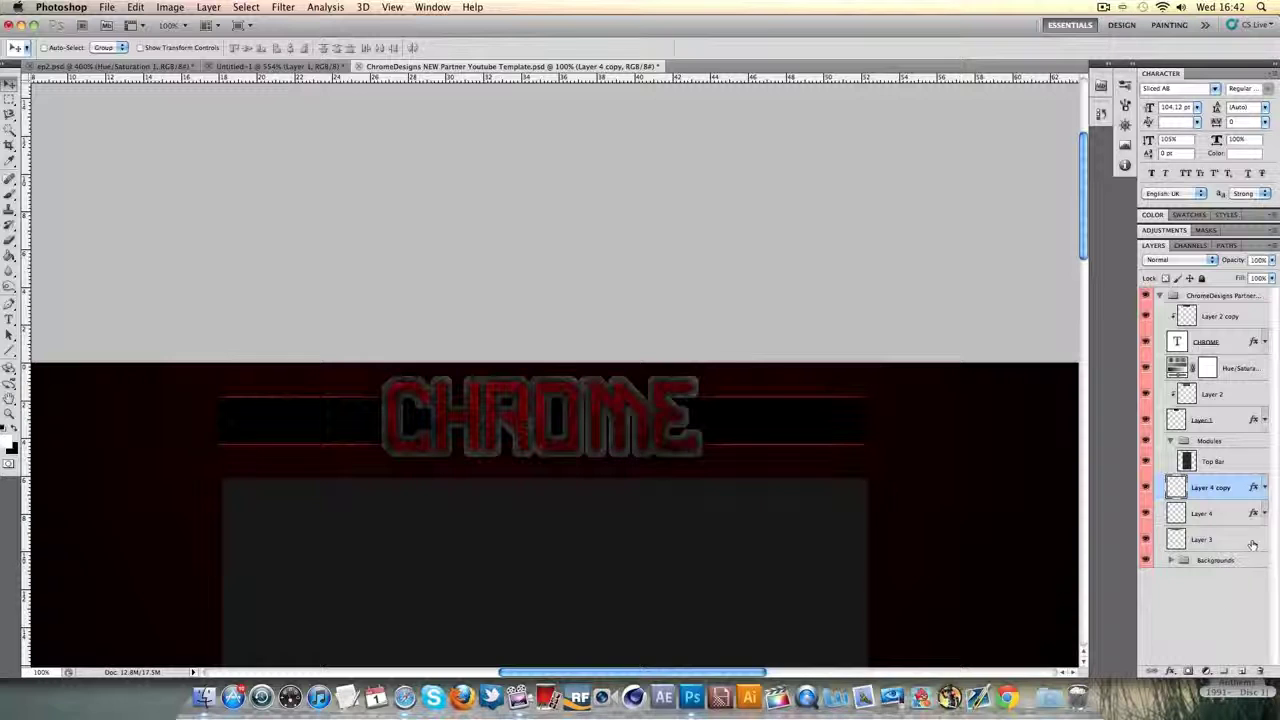
left_click(1250, 540)
left_click(1228, 488, "shift")
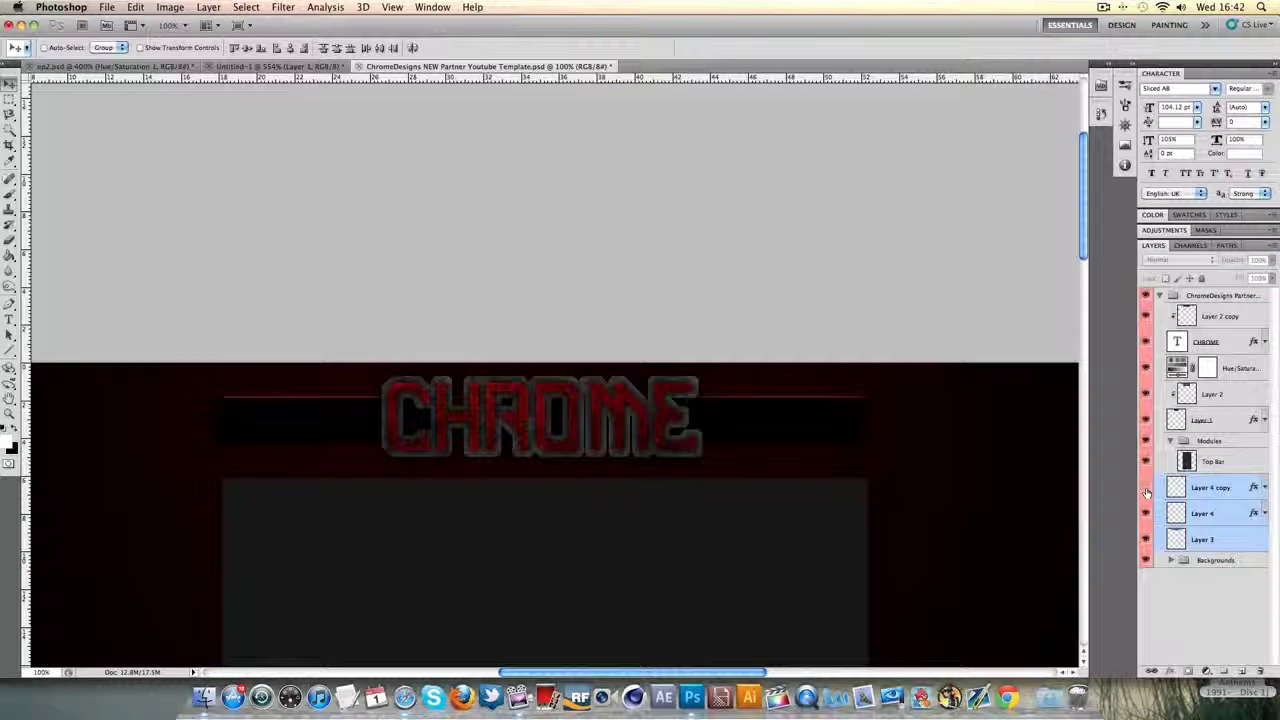
left_click(1192, 600)
left_click(1206, 540)
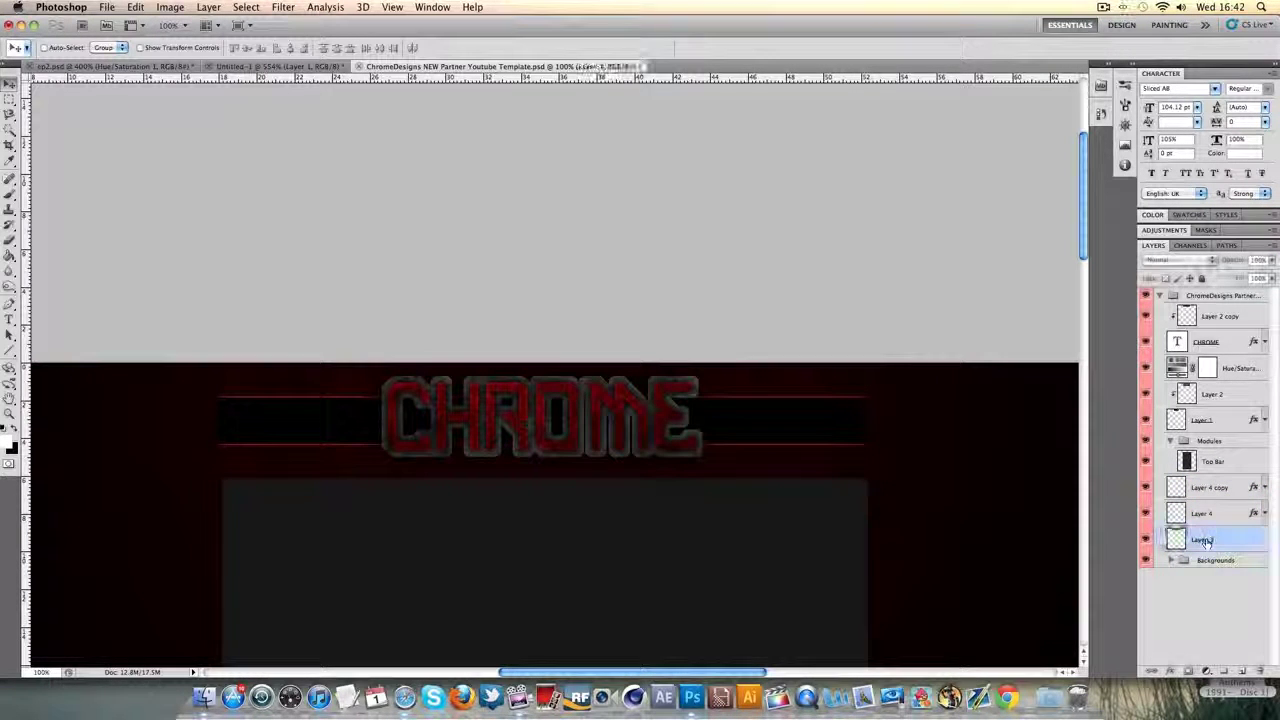
left_click(1210, 488, "shift")
right_click(1210, 492)
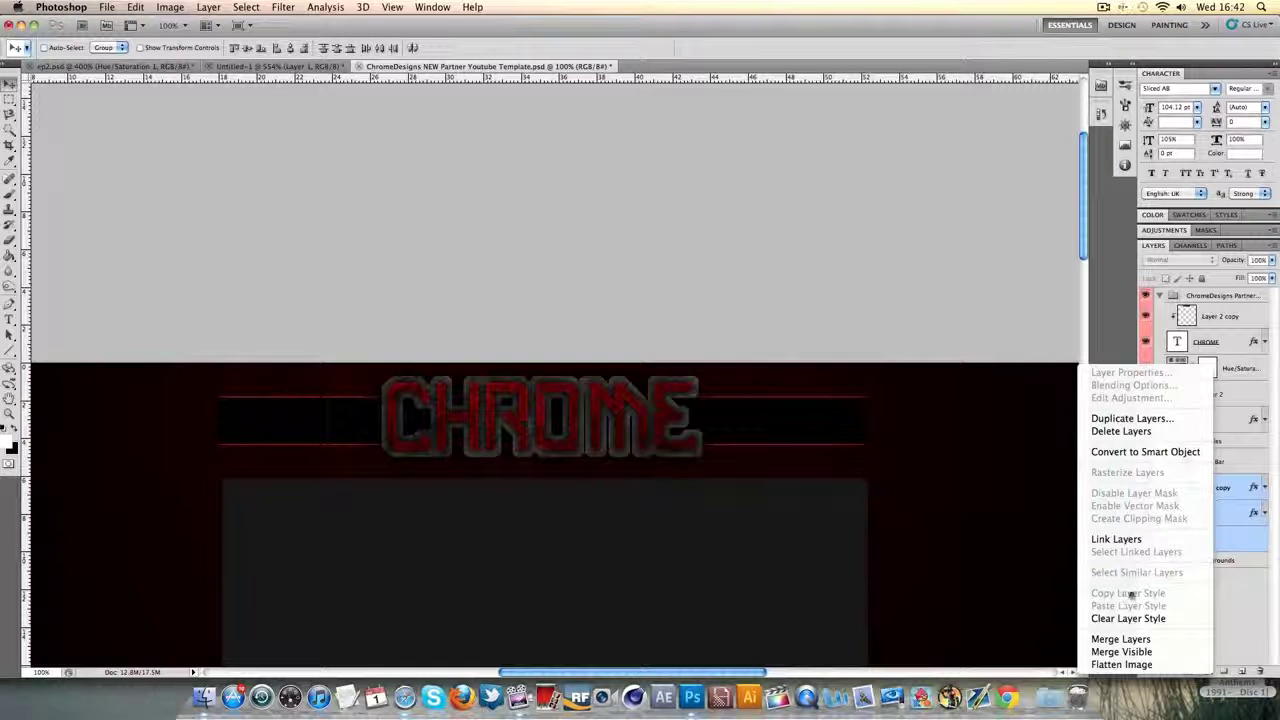
left_click(1115, 639)
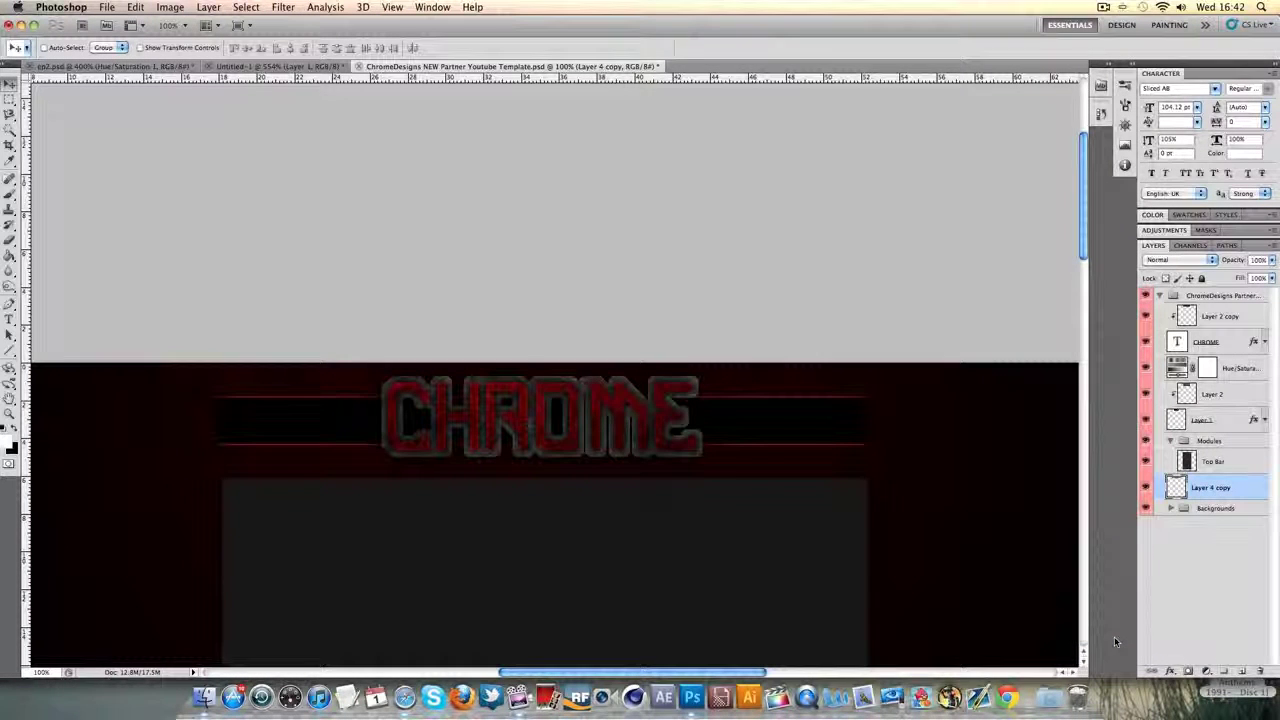
Step: Fade out the left and right ends of the red lines and dark band with a 360 px soft brush
left_click(10, 254)
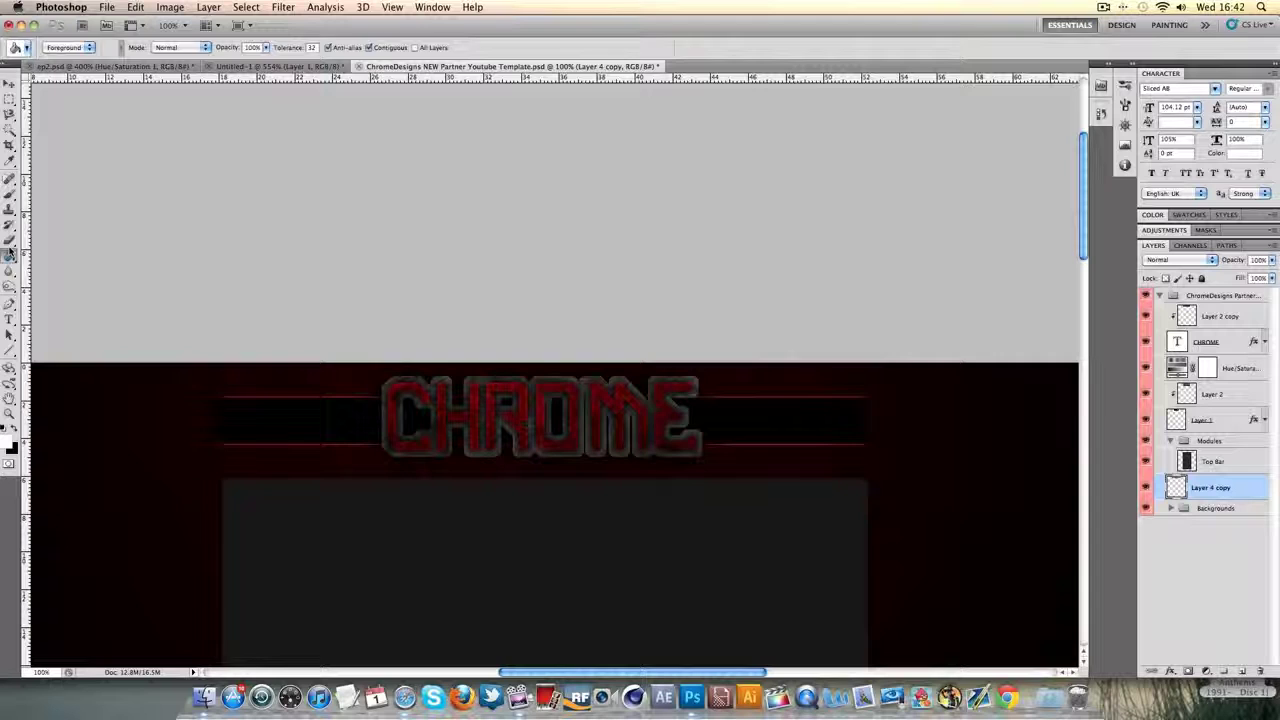
left_click(9, 239)
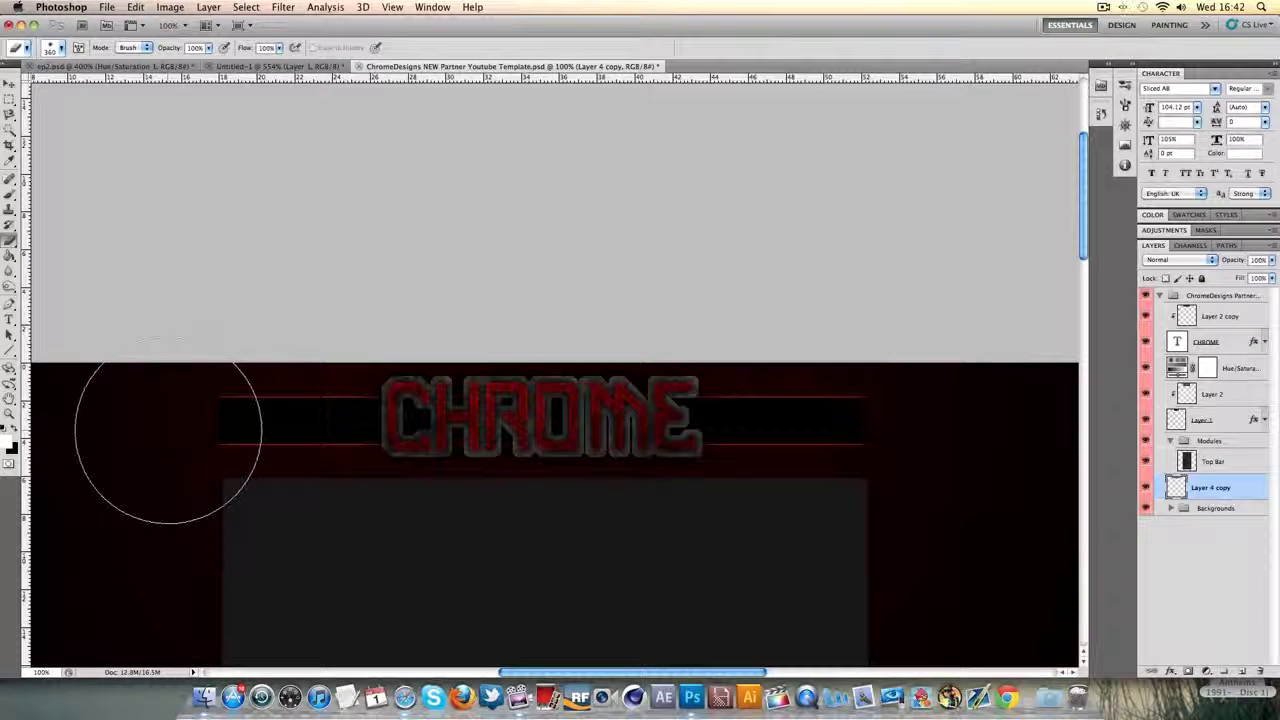
mouse_move(168, 443)
left_mouse_down()
mouse_move(186, 423)
mouse_move(206, 431)
mouse_move(165, 440)
mouse_move(155, 422)
left_mouse_up()
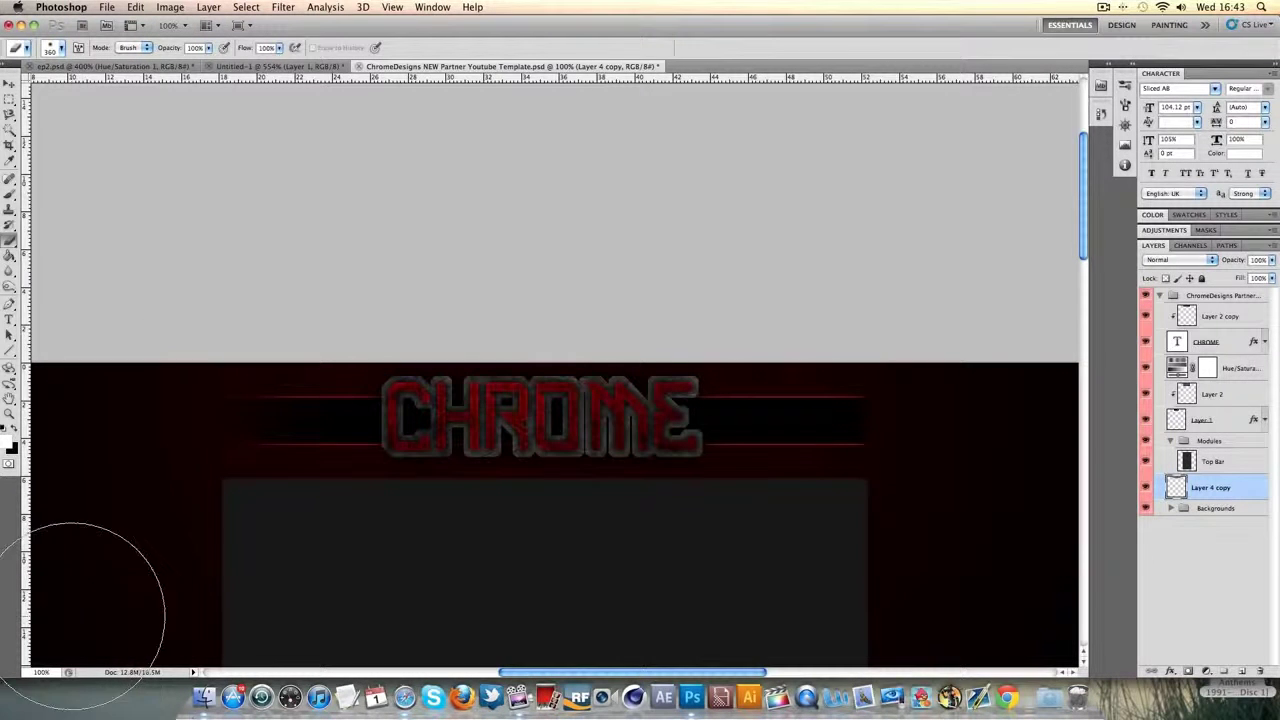
left_click(62, 48)
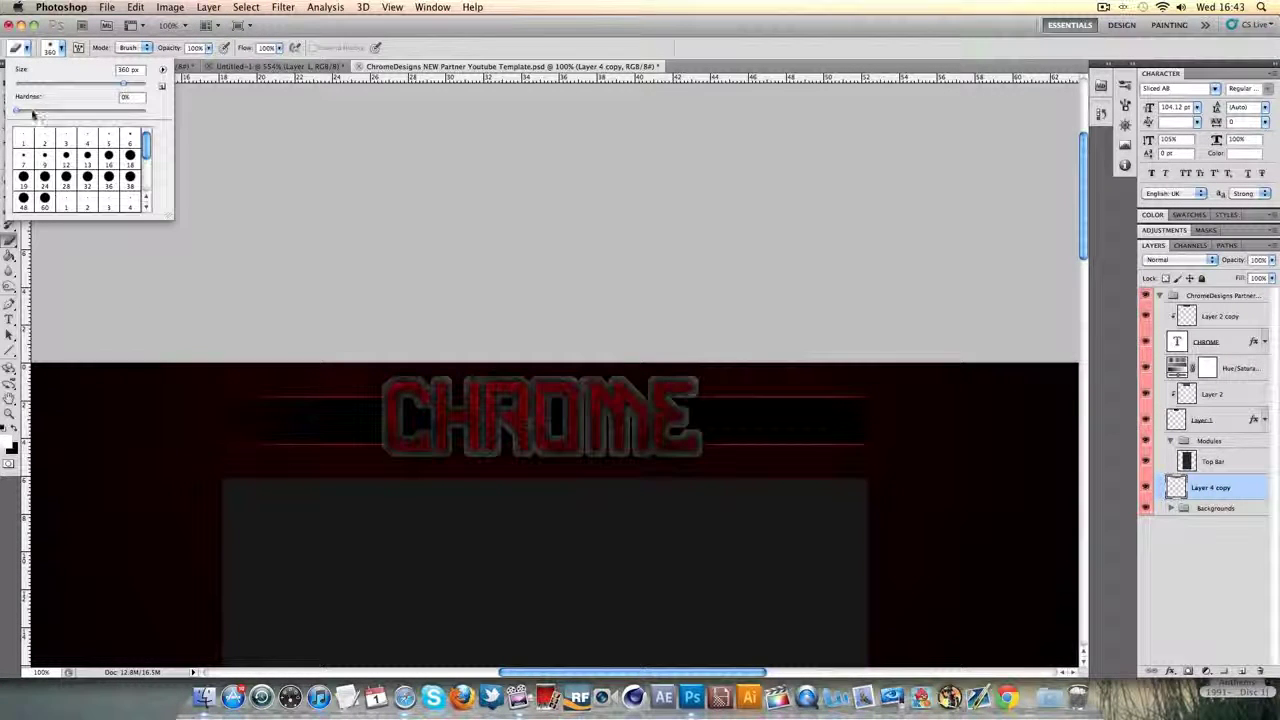
left_click(501, 162)
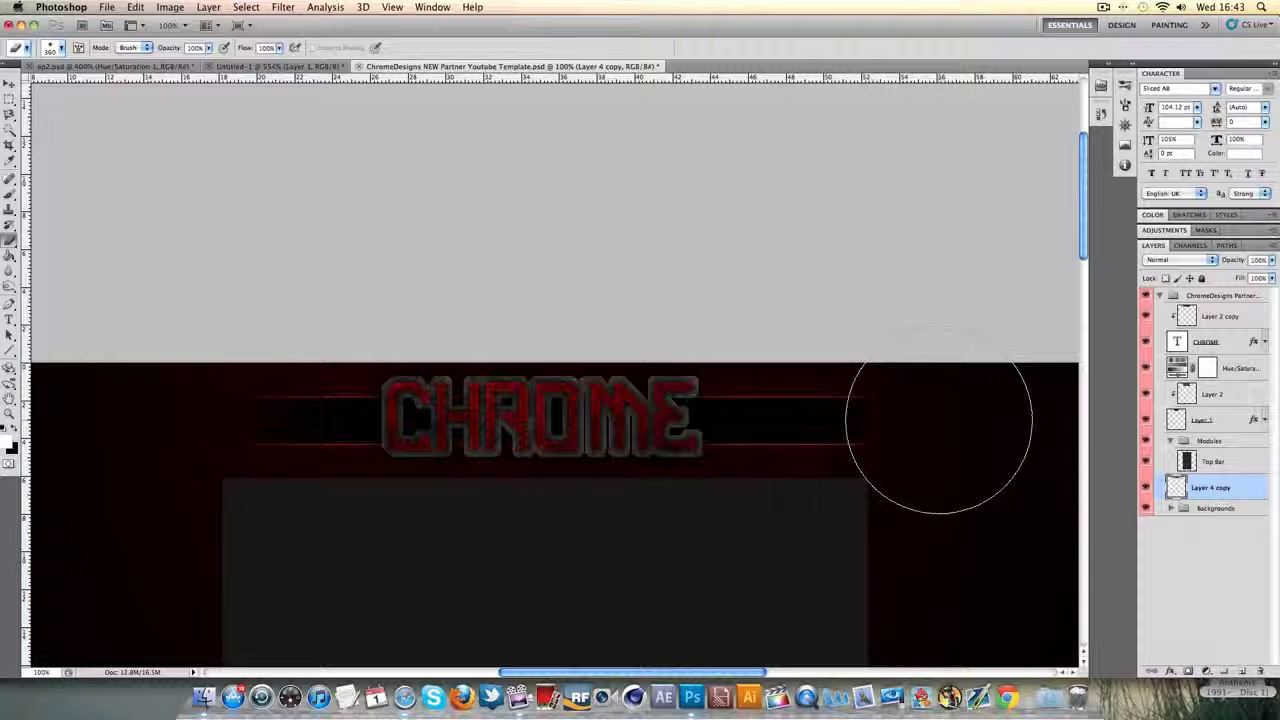
left_click(940, 418)
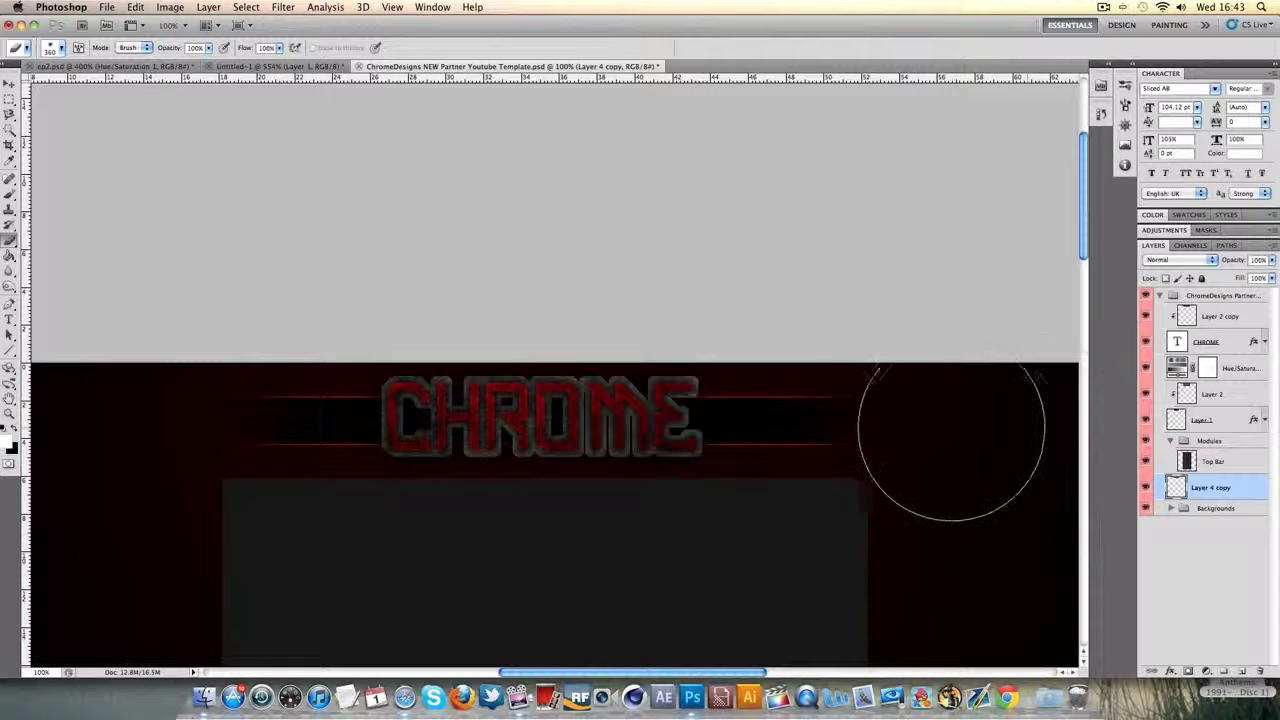
left_click(941, 417)
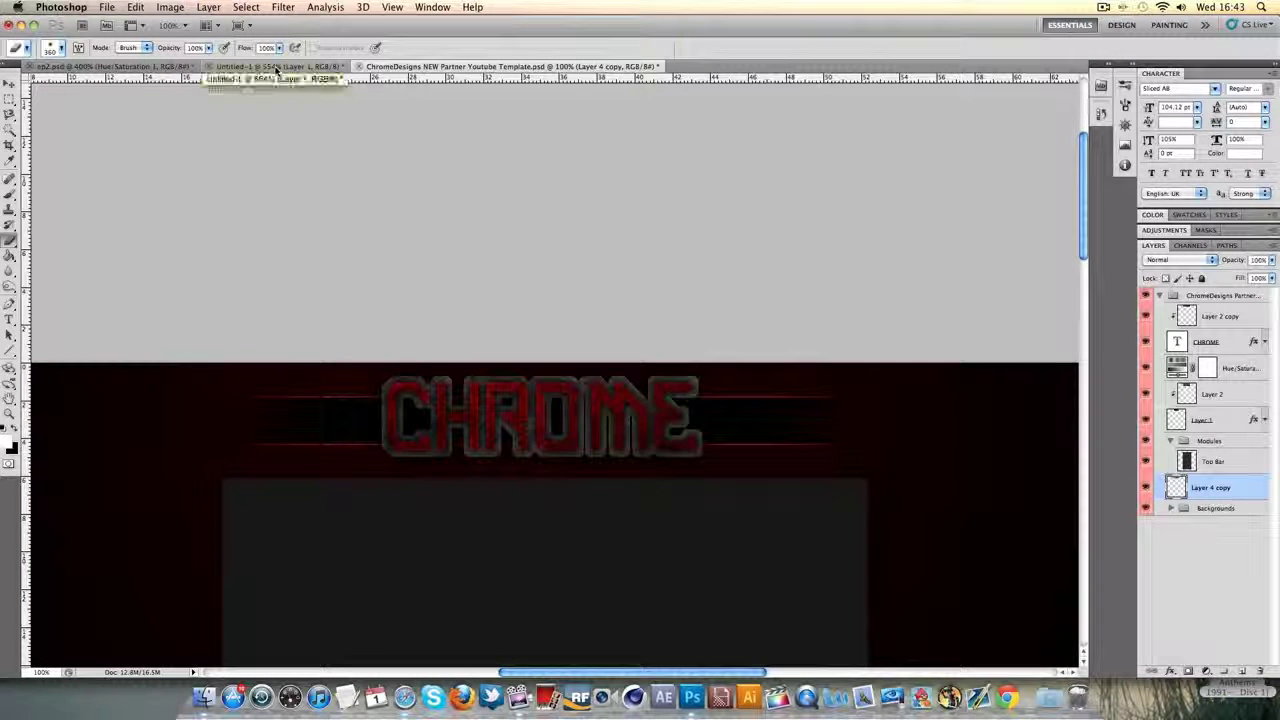
Step: Zoom in on the CHROME title to check, then zoom back out to the whole banner
left_click(9, 413)
left_click(440, 400)
right_click(440, 400)
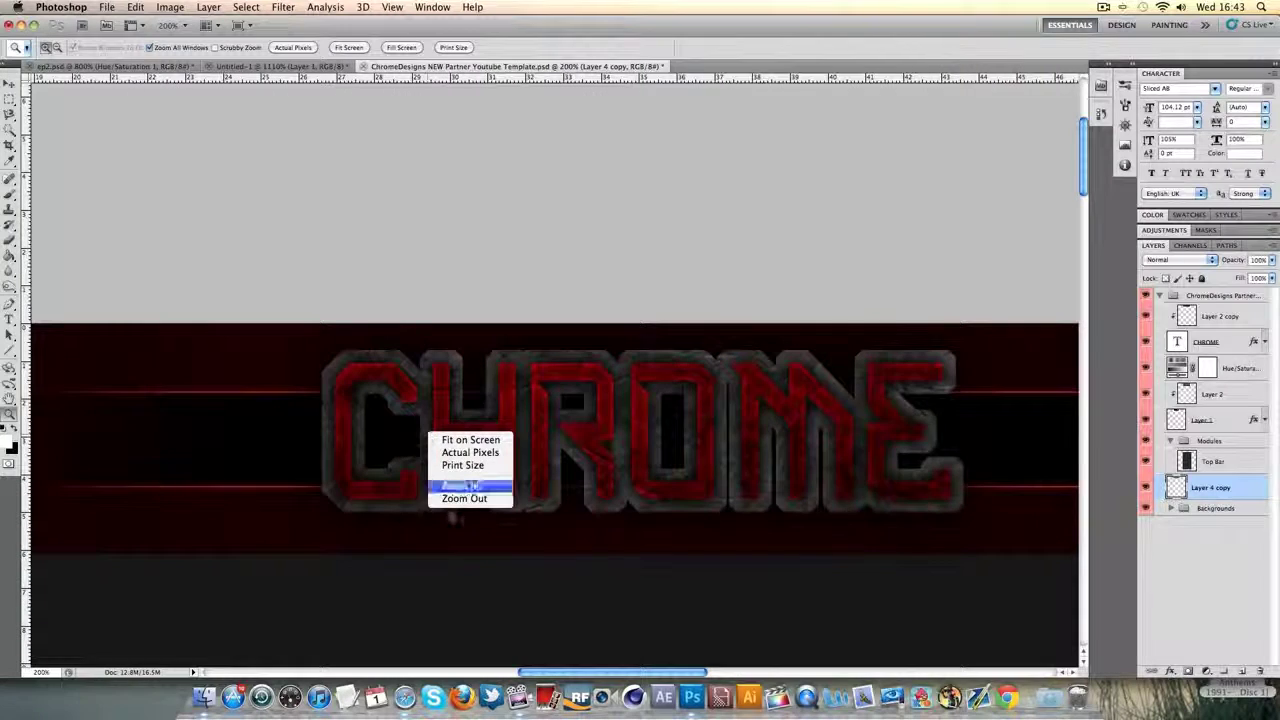
left_click(456, 501)
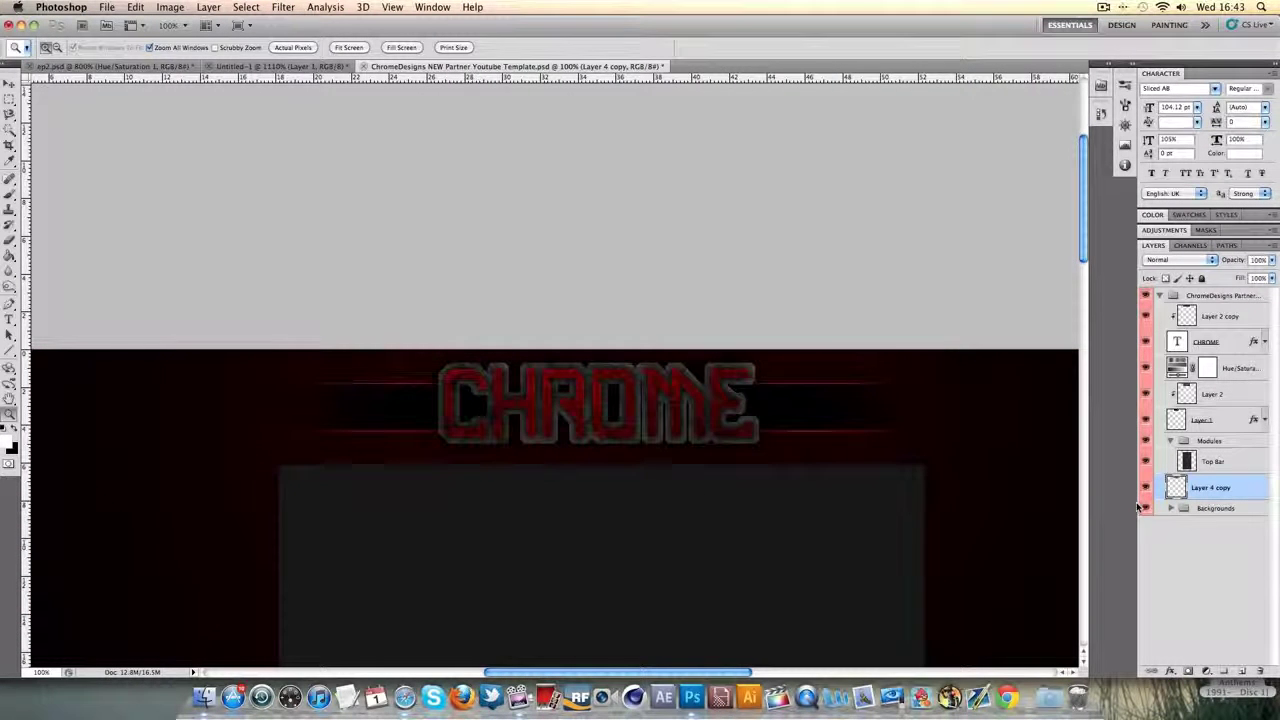
Step: Add a new layer and start a Bitsumishi text line left of CHROME
left_click(1215, 316)
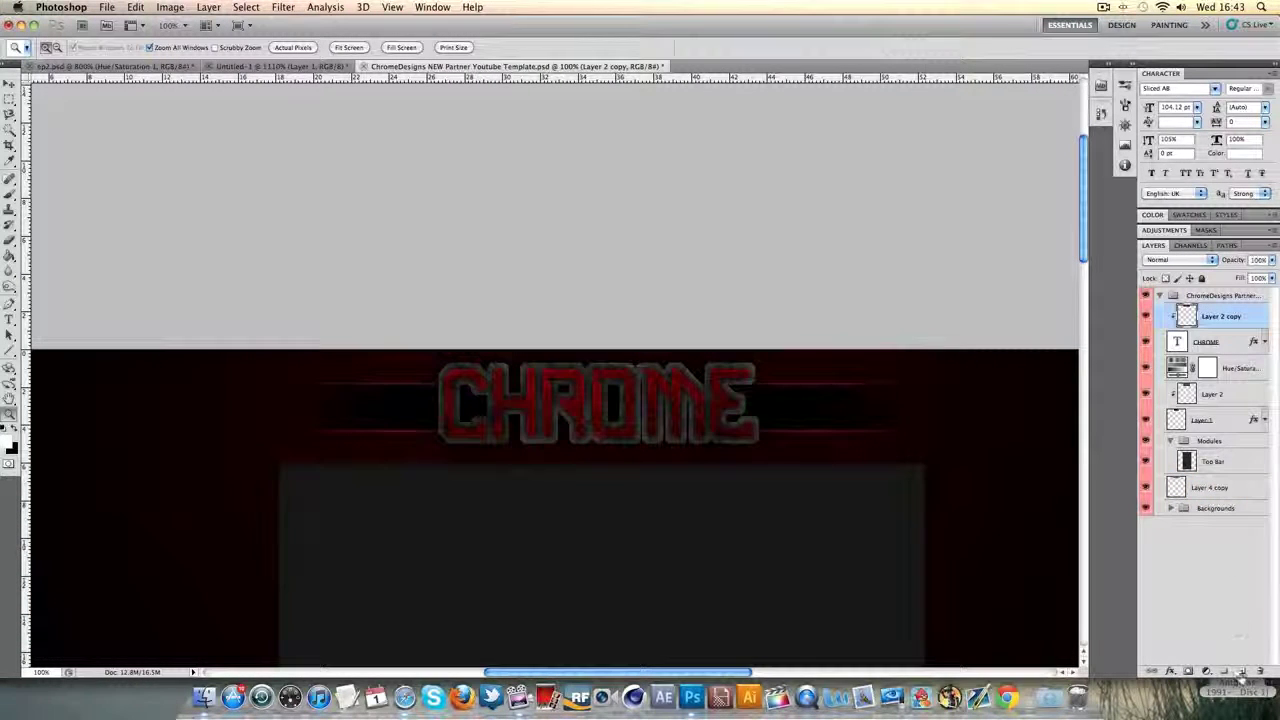
left_click(1241, 672)
left_click(8, 320)
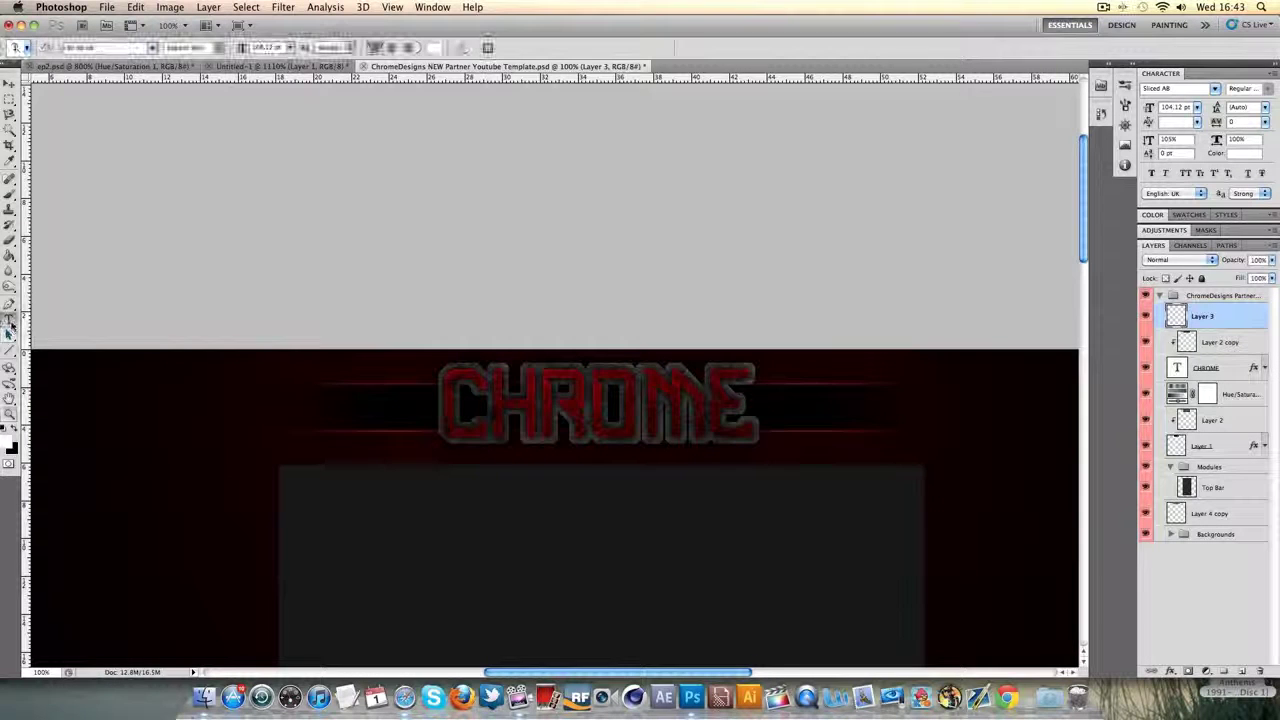
left_click(337, 404)
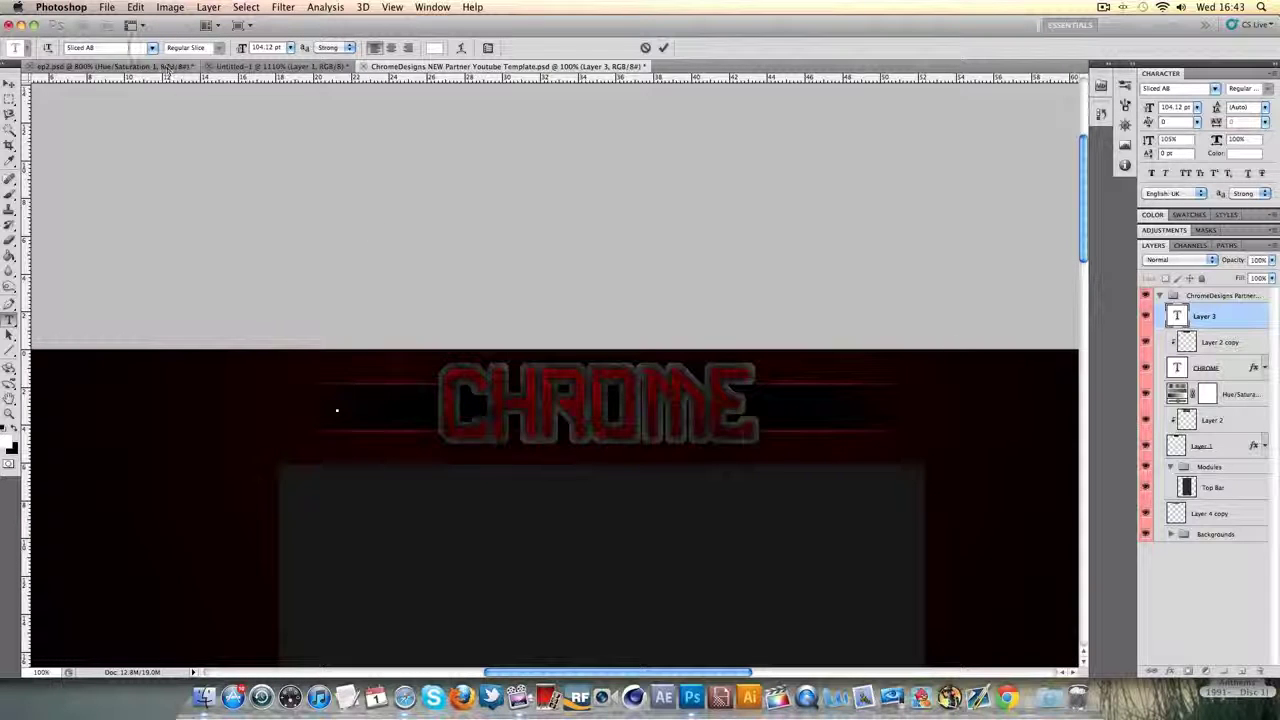
left_click(152, 47)
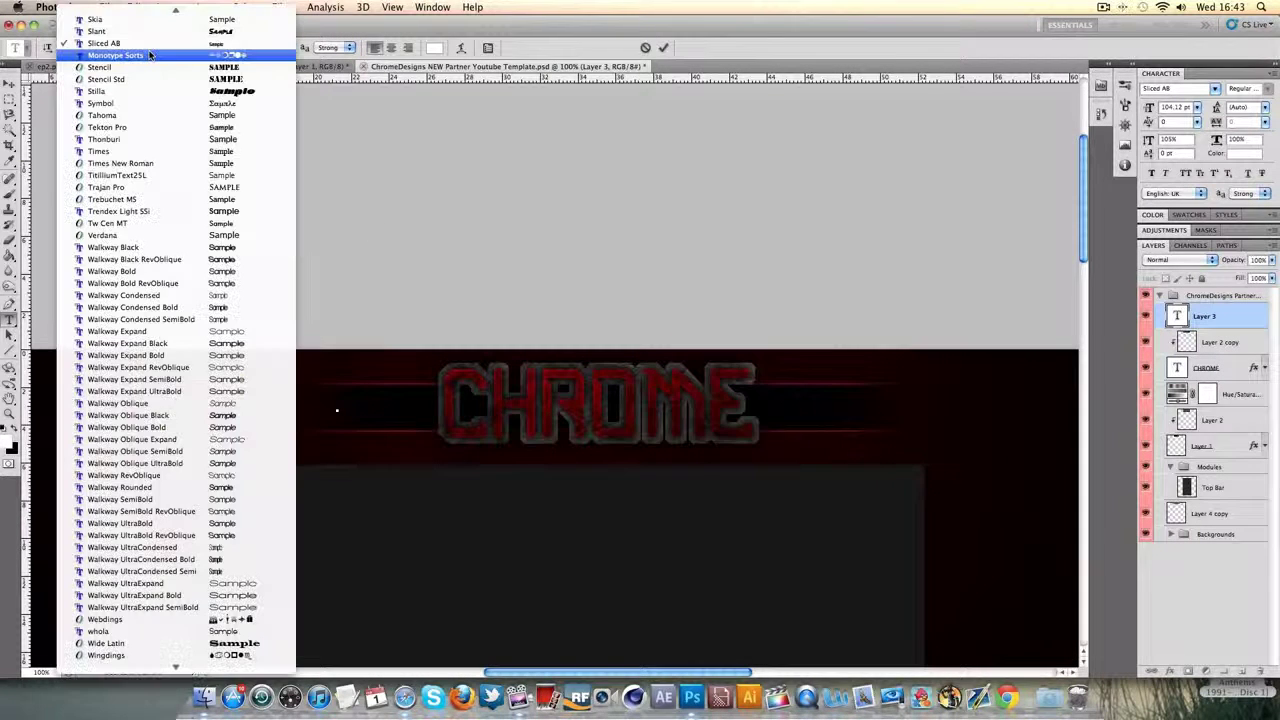
left_click(37, 116)
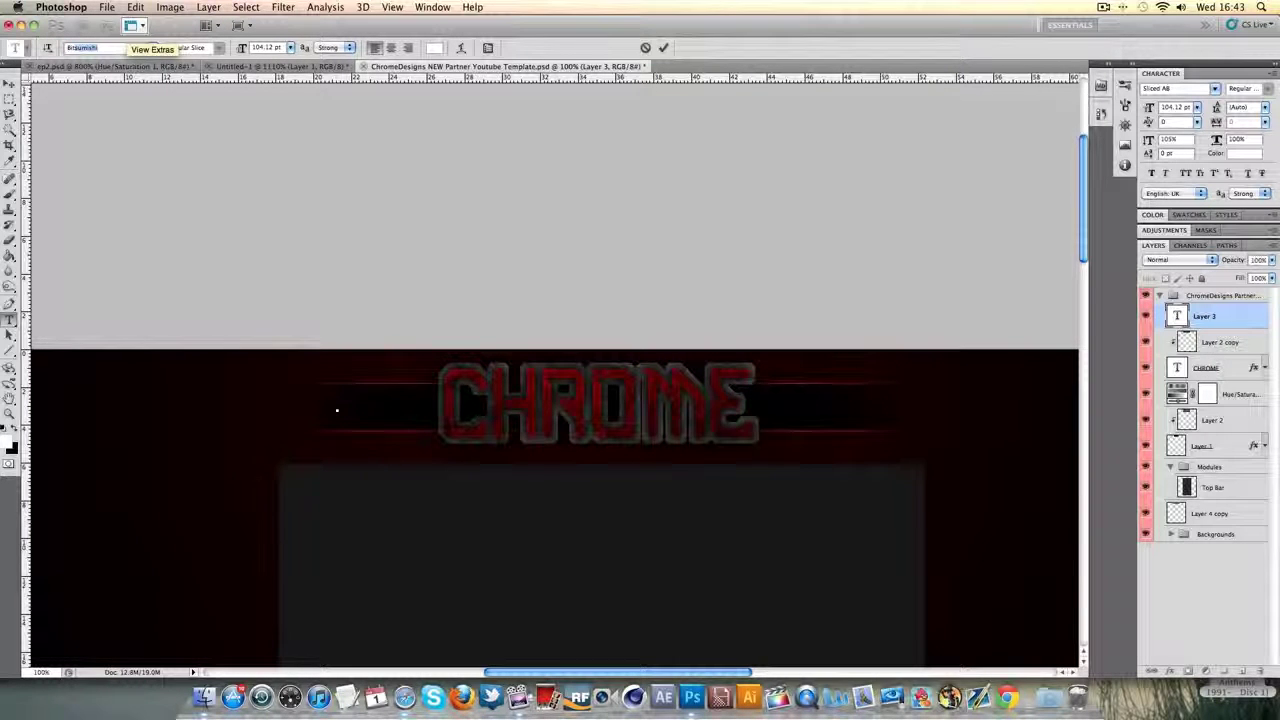
key("Return")
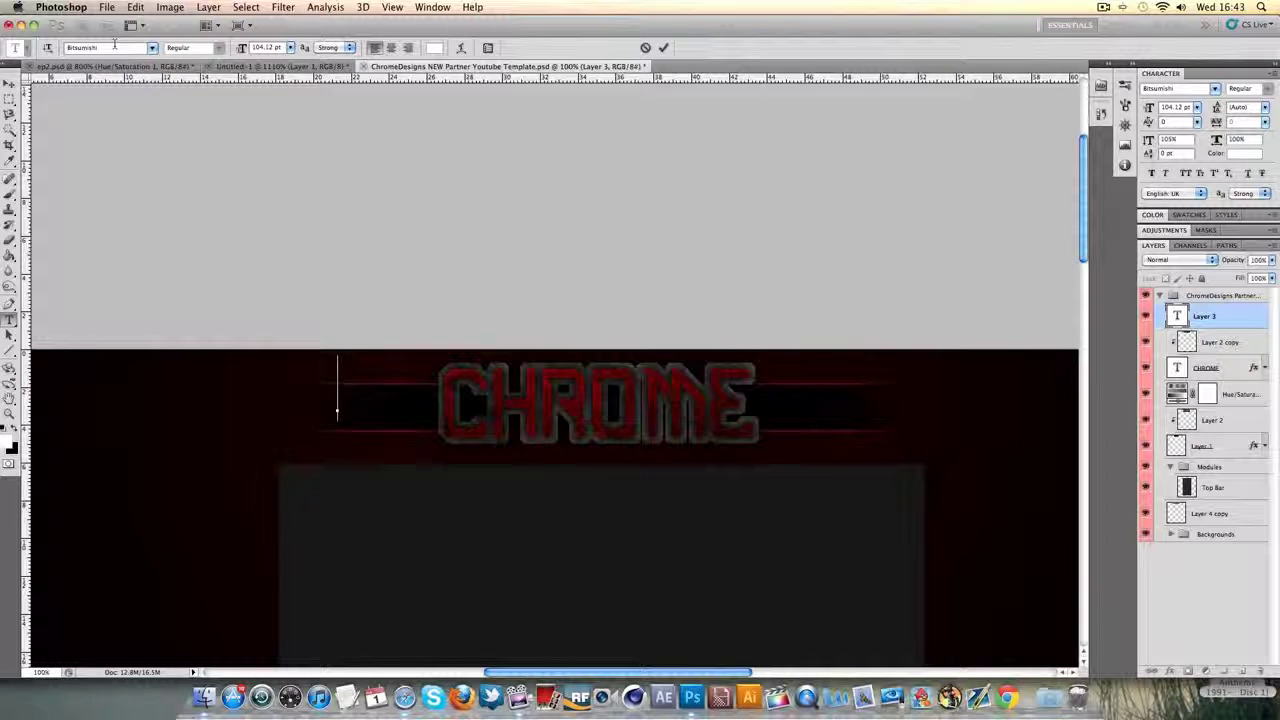
Step: Type TWITTER in red ff0000 and commit the text
left_click(433, 48)
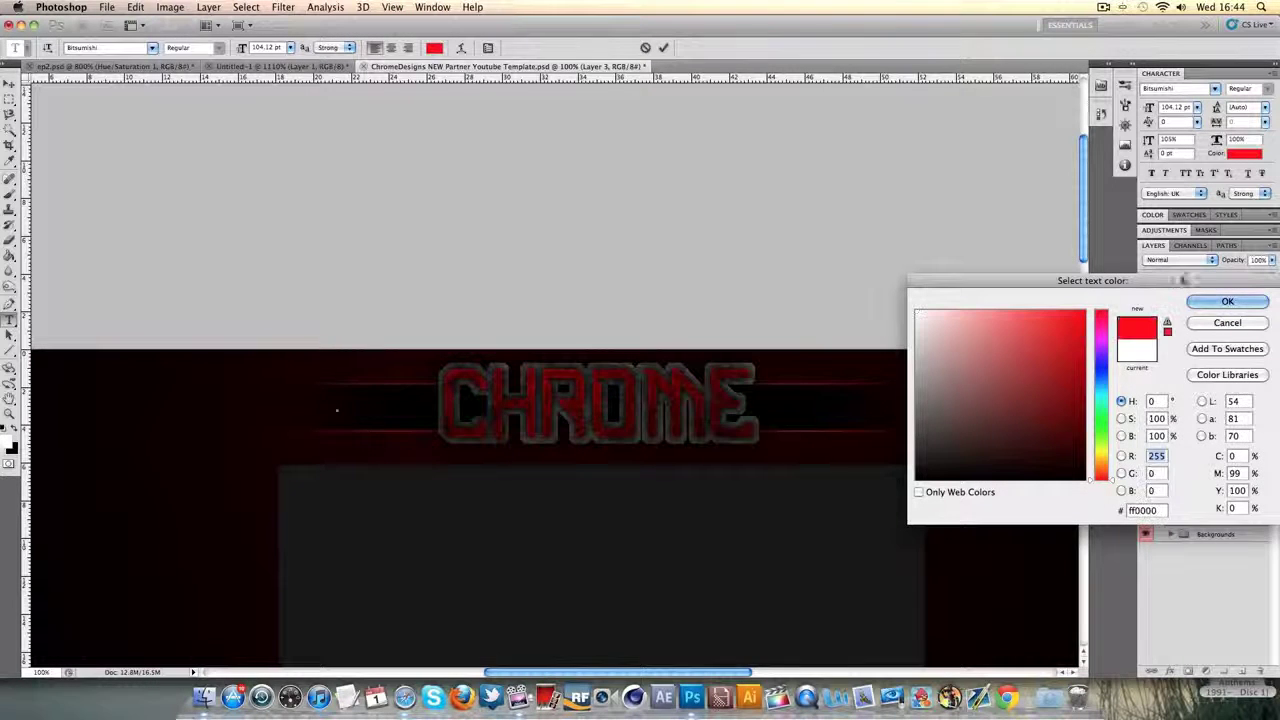
left_click(1227, 301)
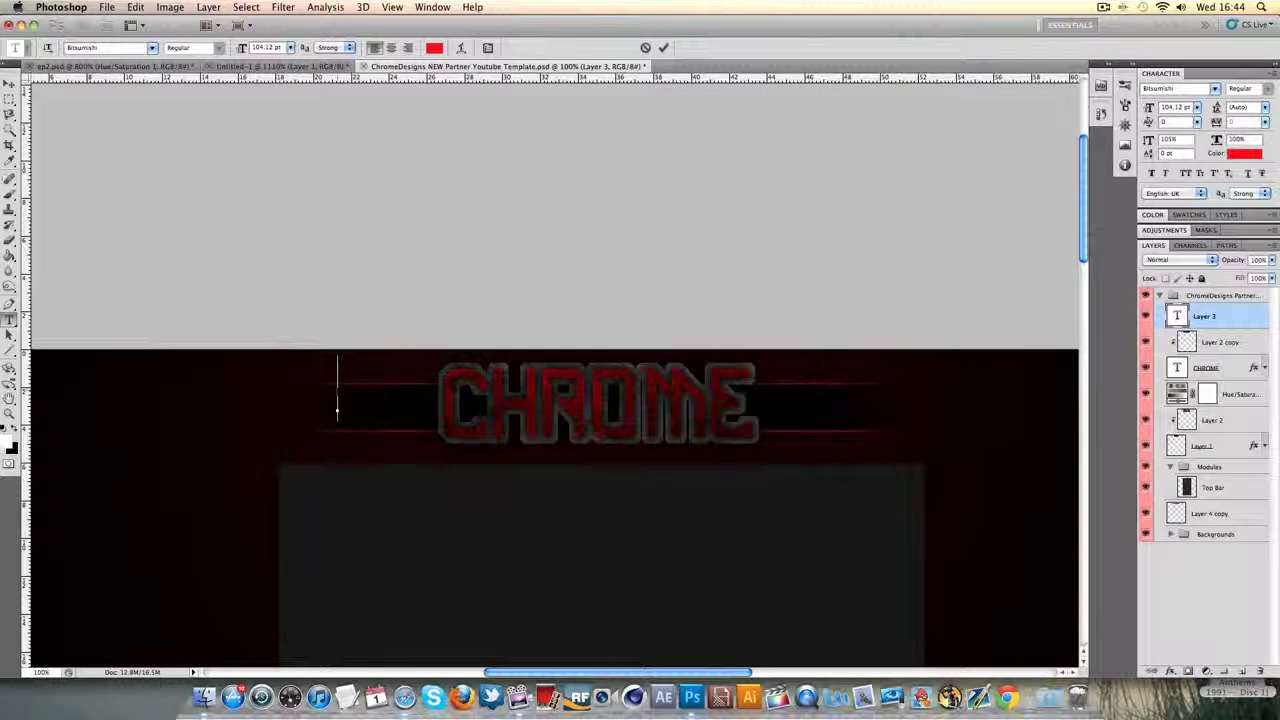
type("T")
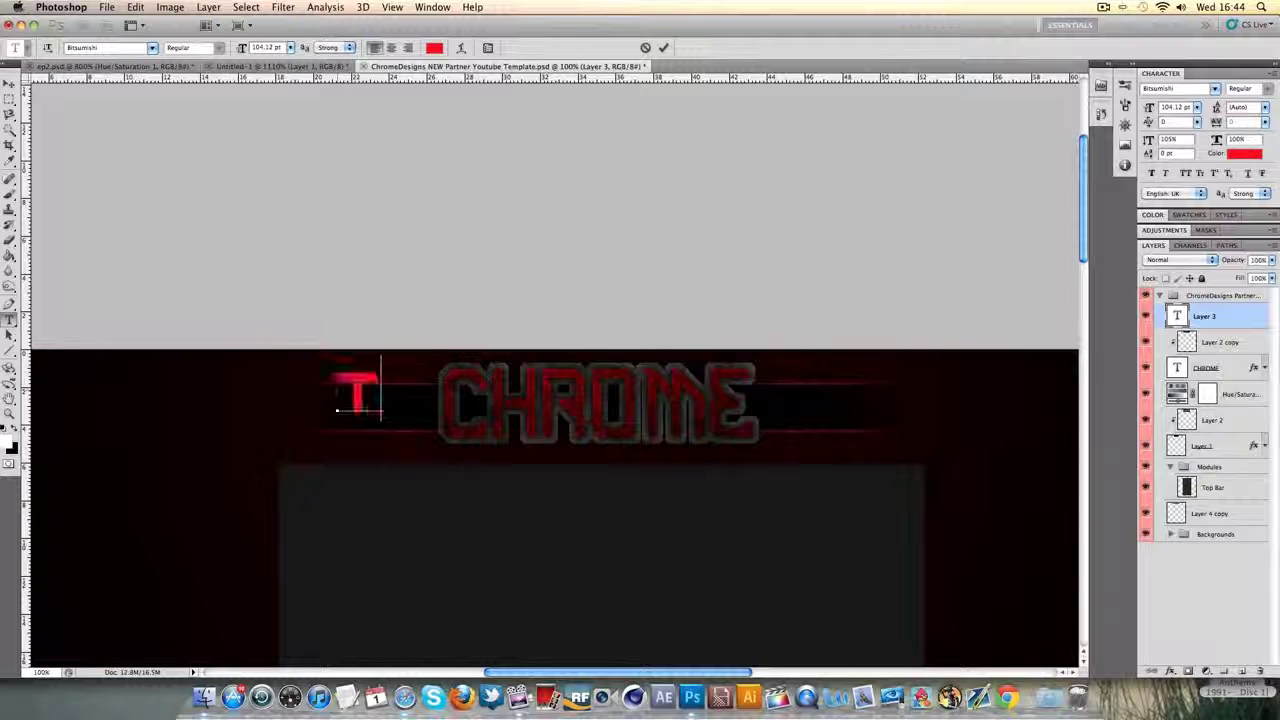
type("WITTER")
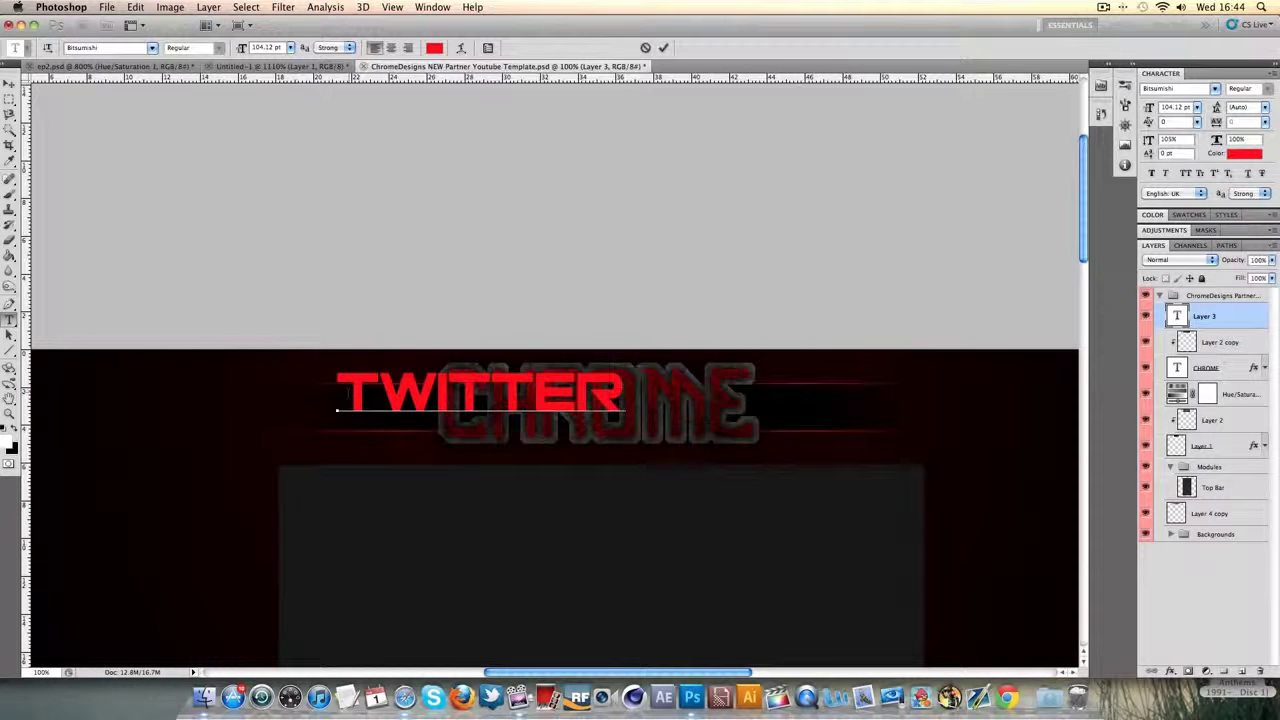
key("super+a")
left_click(663, 47)
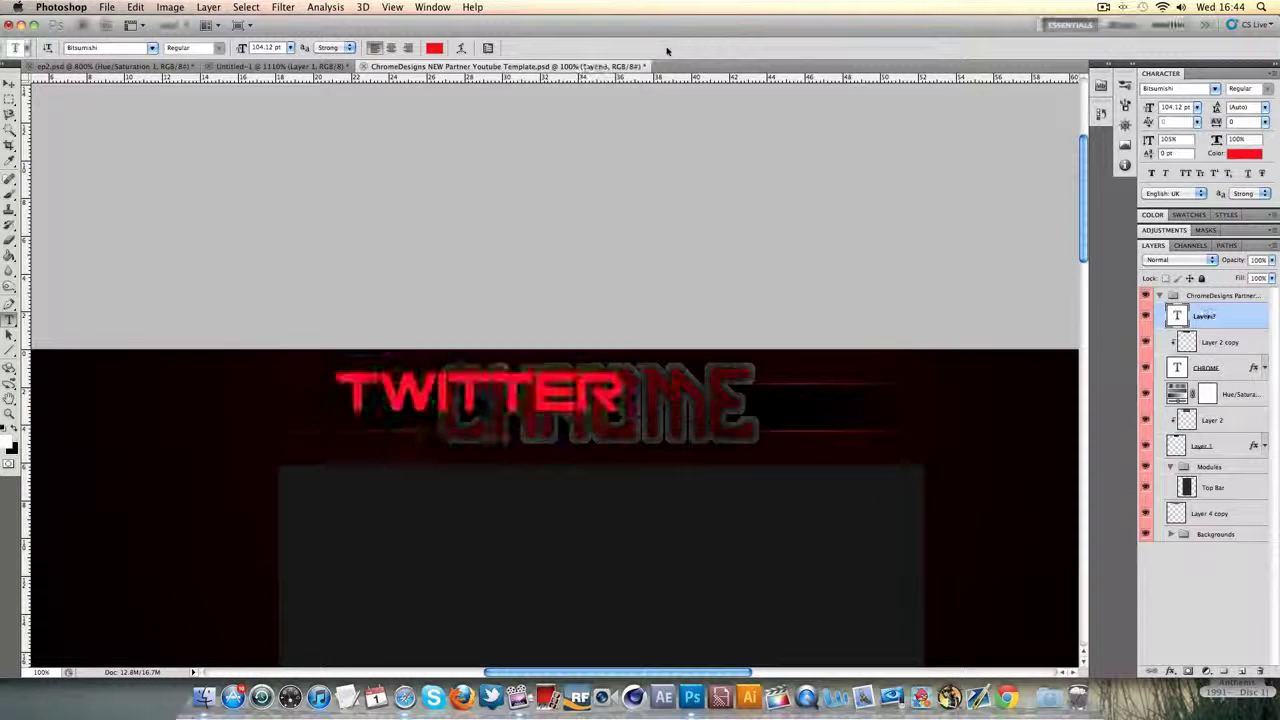
Step: Scale the TWITTER text down to 39.09 pt beside the CHROME title
key("ctrl+t")
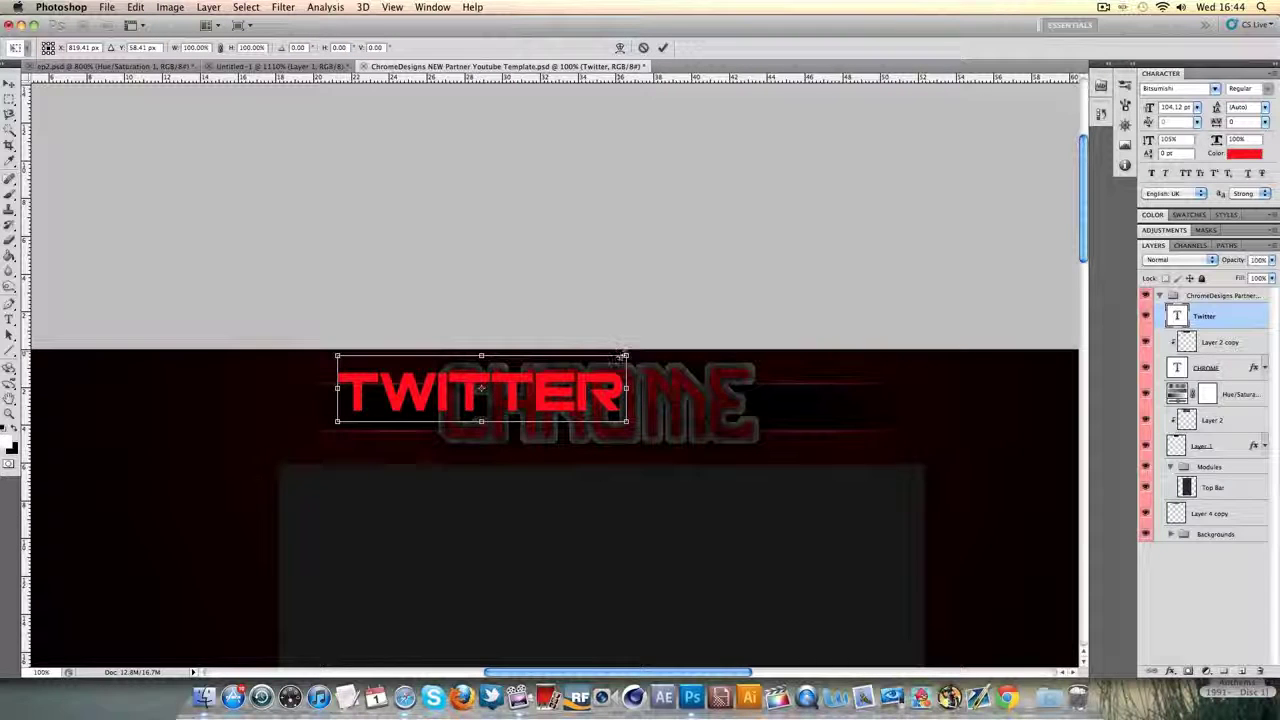
left_click_drag(622, 356, 414, 418)
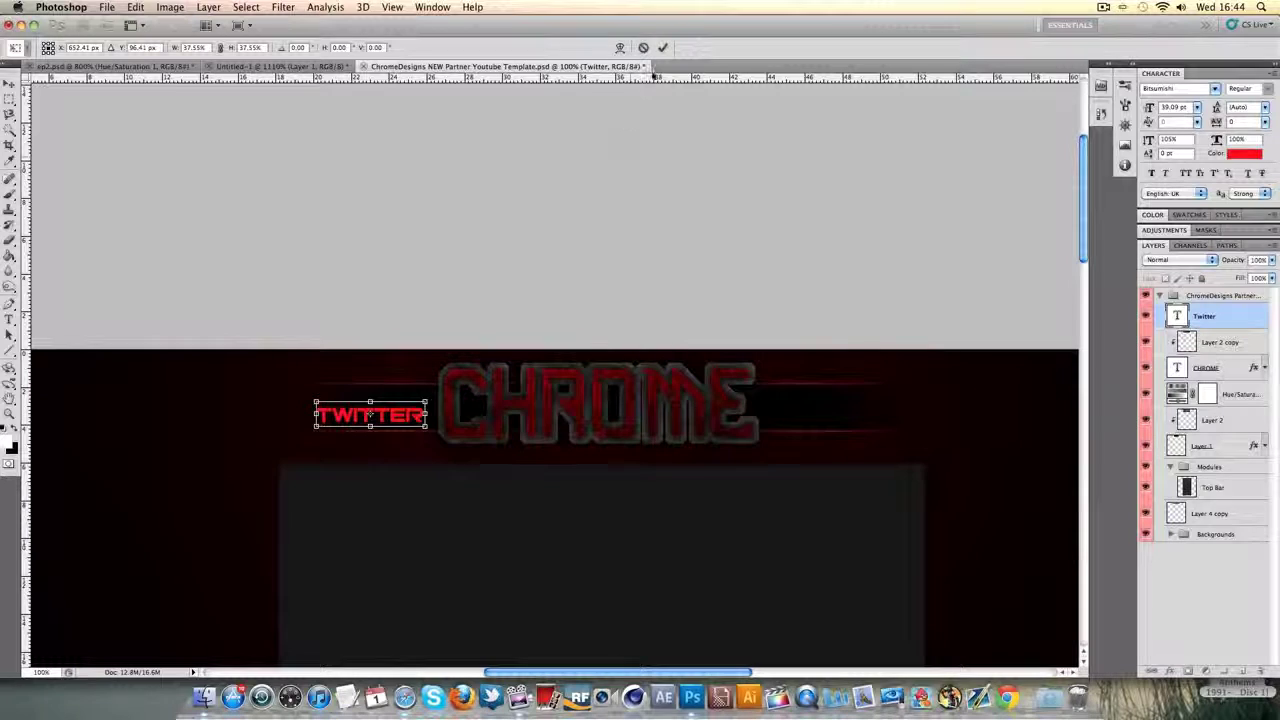
left_click(662, 47)
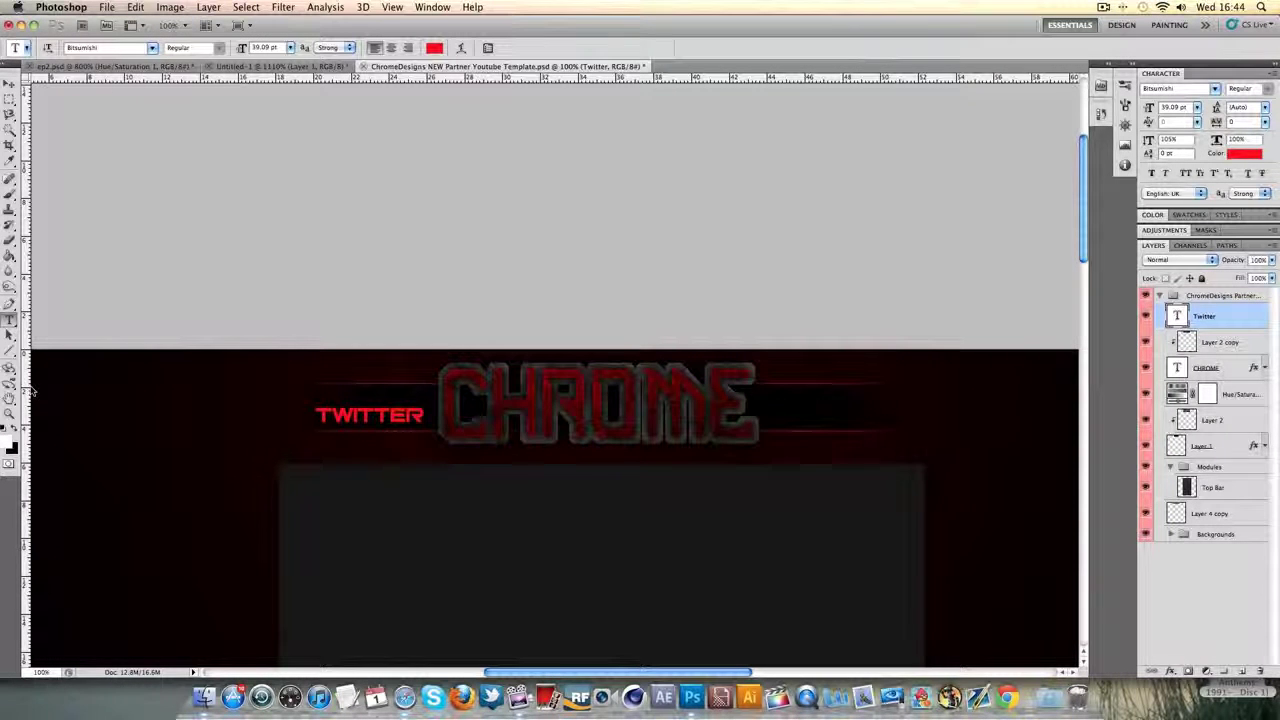
Step: Add a 20% Gradient Overlay to TWITTER running from 4d0000 to a10000
double_click(1254, 318)
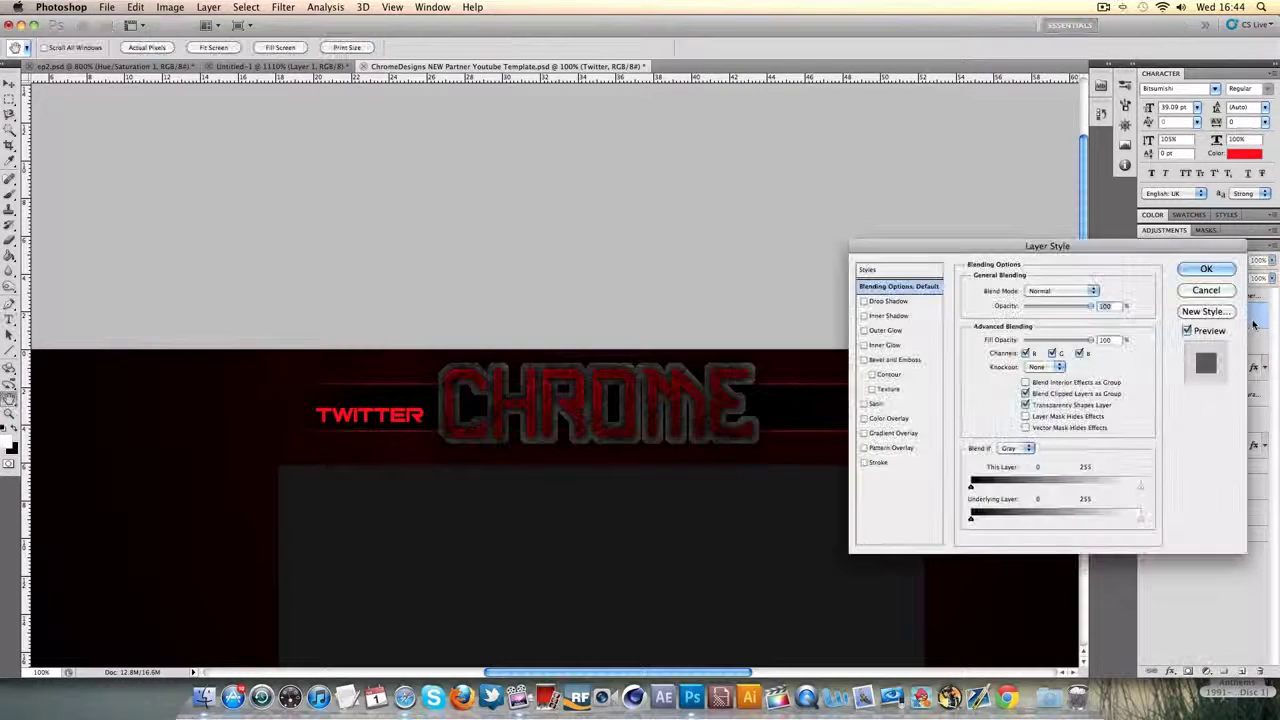
left_click(864, 433)
left_click(905, 433)
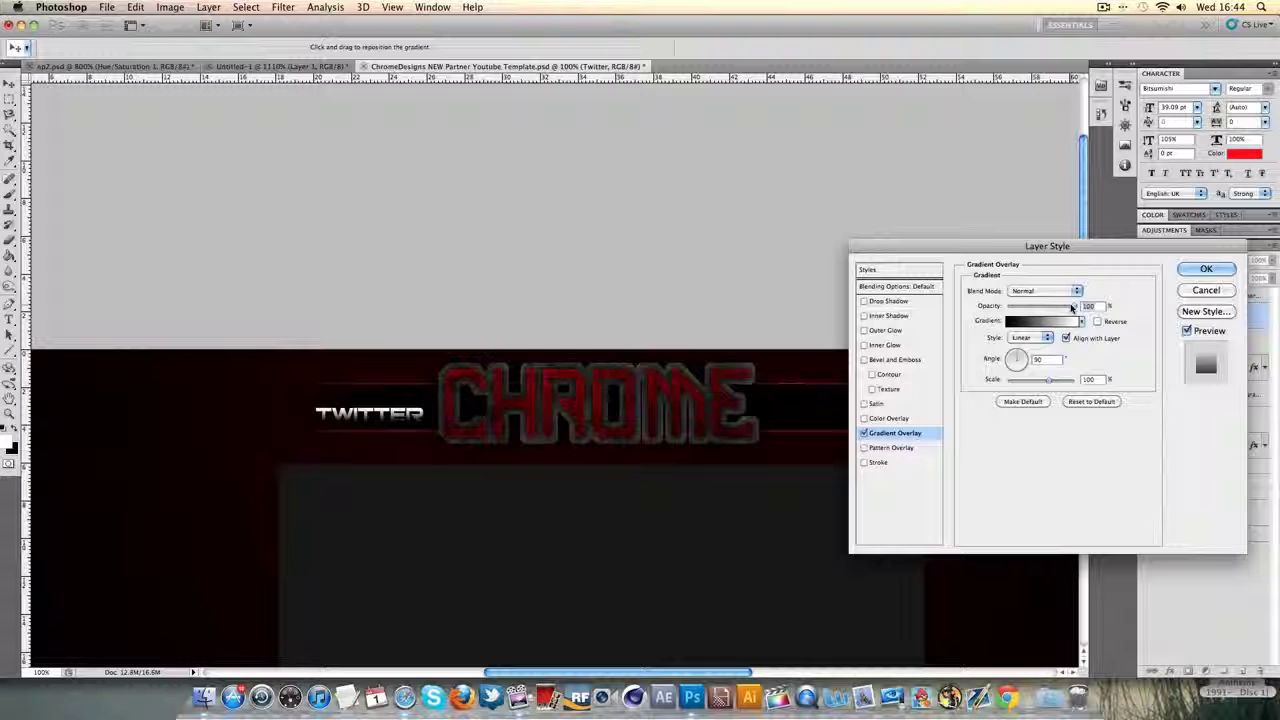
mouse_move(1073, 307)
left_mouse_down()
mouse_move(1012, 312)
mouse_move(1143, 314)
mouse_move(1050, 318)
mouse_move(1072, 312)
left_mouse_up()
left_click(1045, 320)
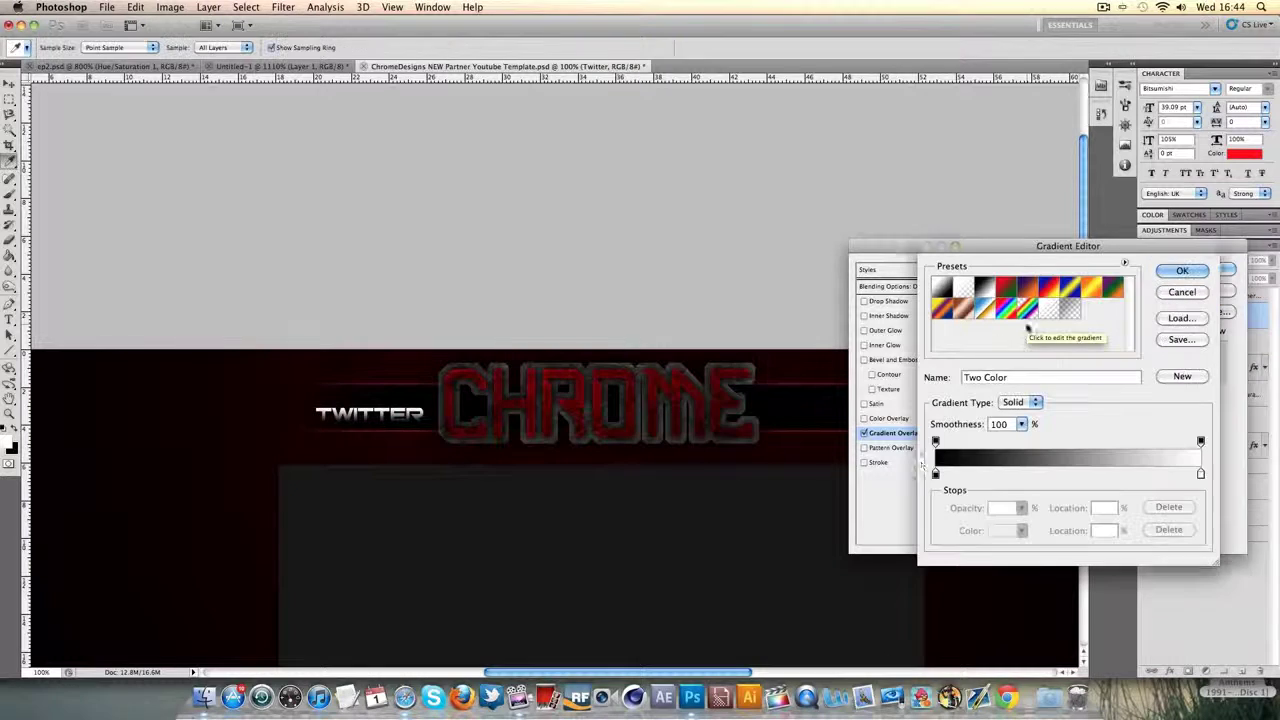
double_click(937, 474)
left_click(1086, 429)
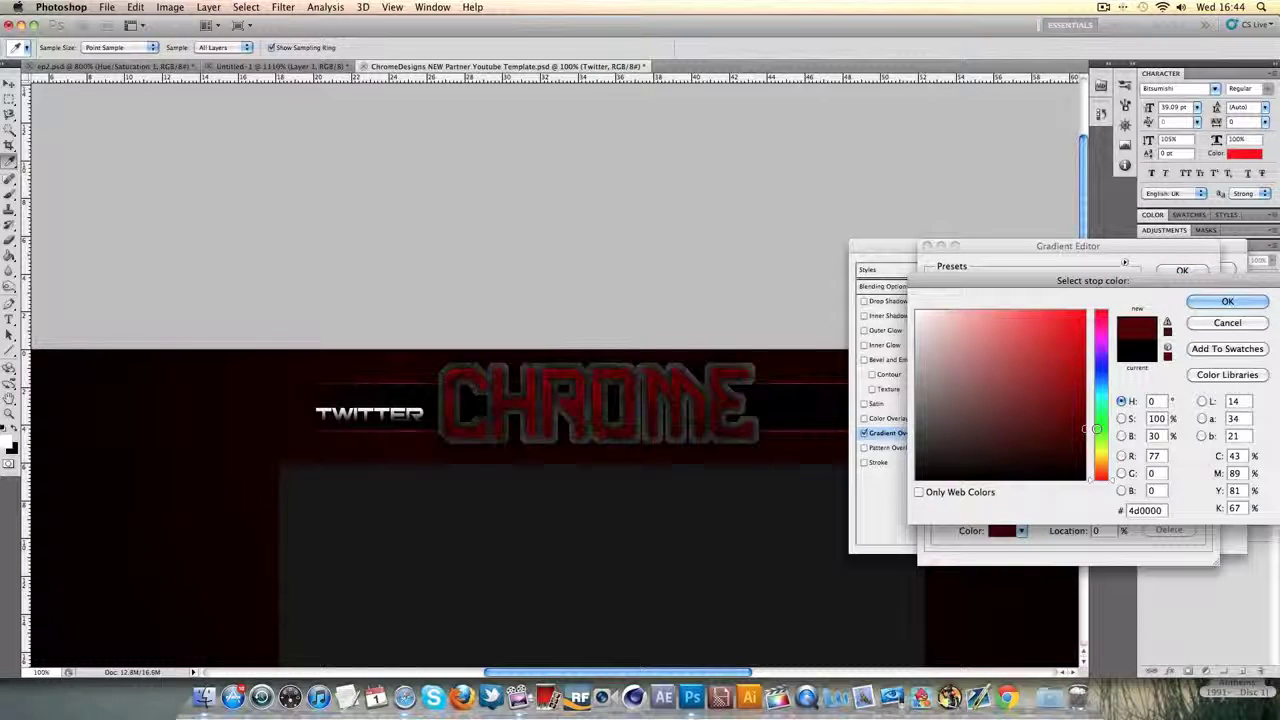
left_click(1213, 303)
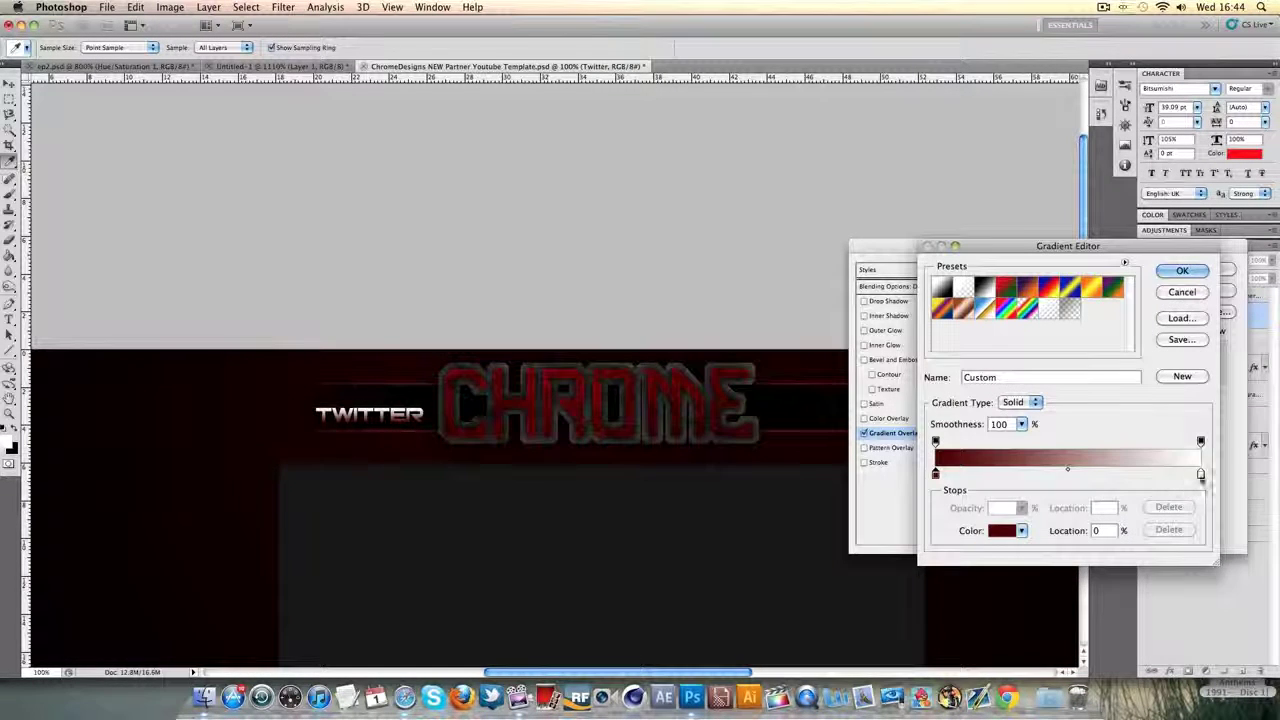
double_click(1173, 474)
left_click(1051, 408)
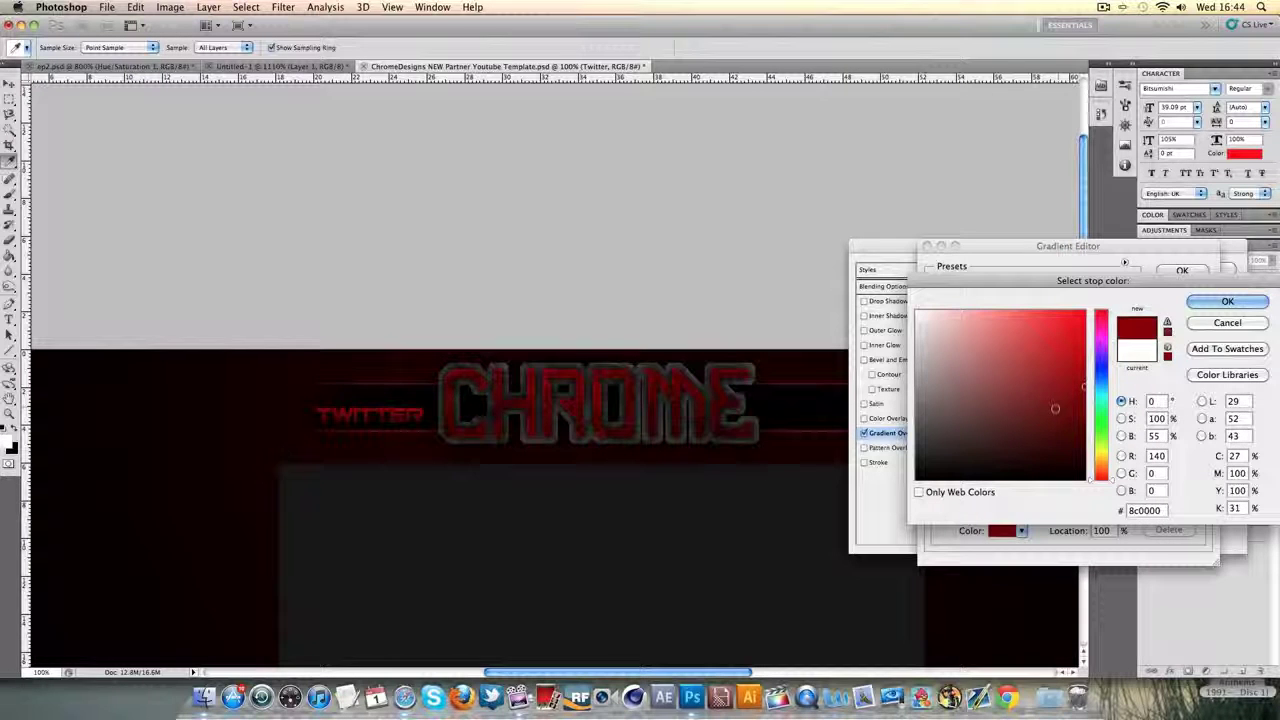
left_click_drag(1051, 408, 1092, 374)
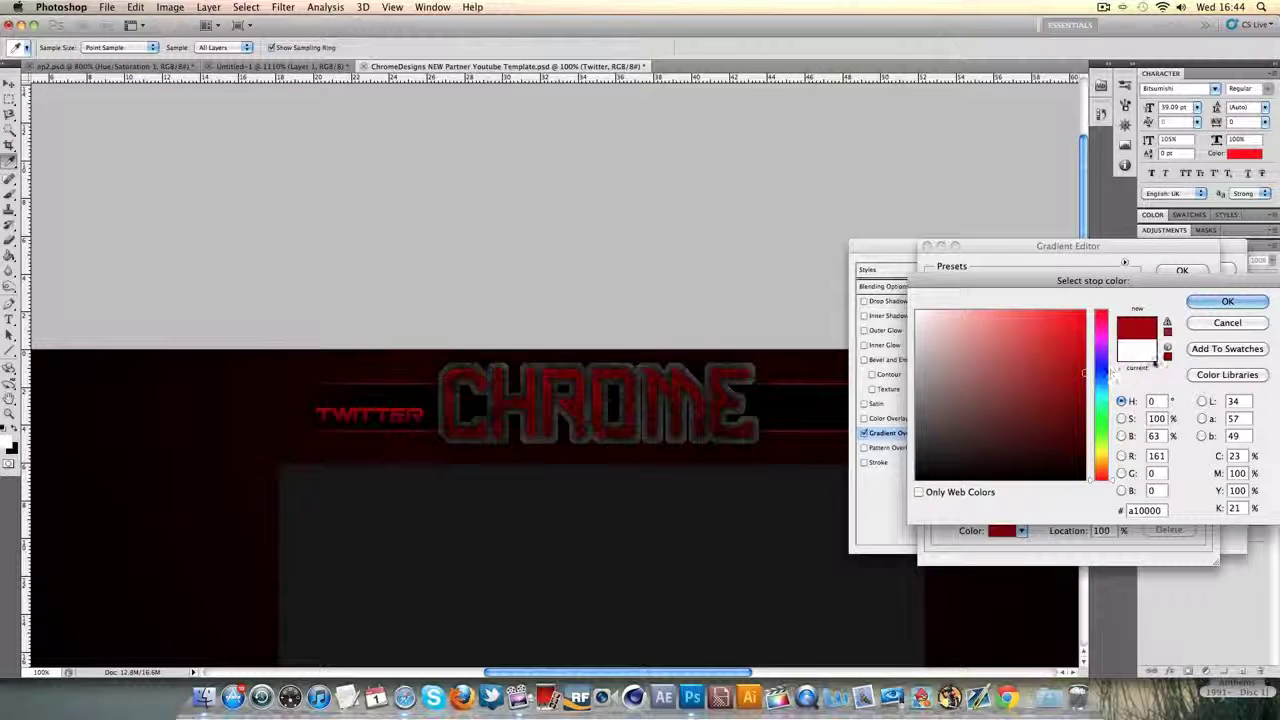
left_click(1203, 304)
left_click(1183, 273)
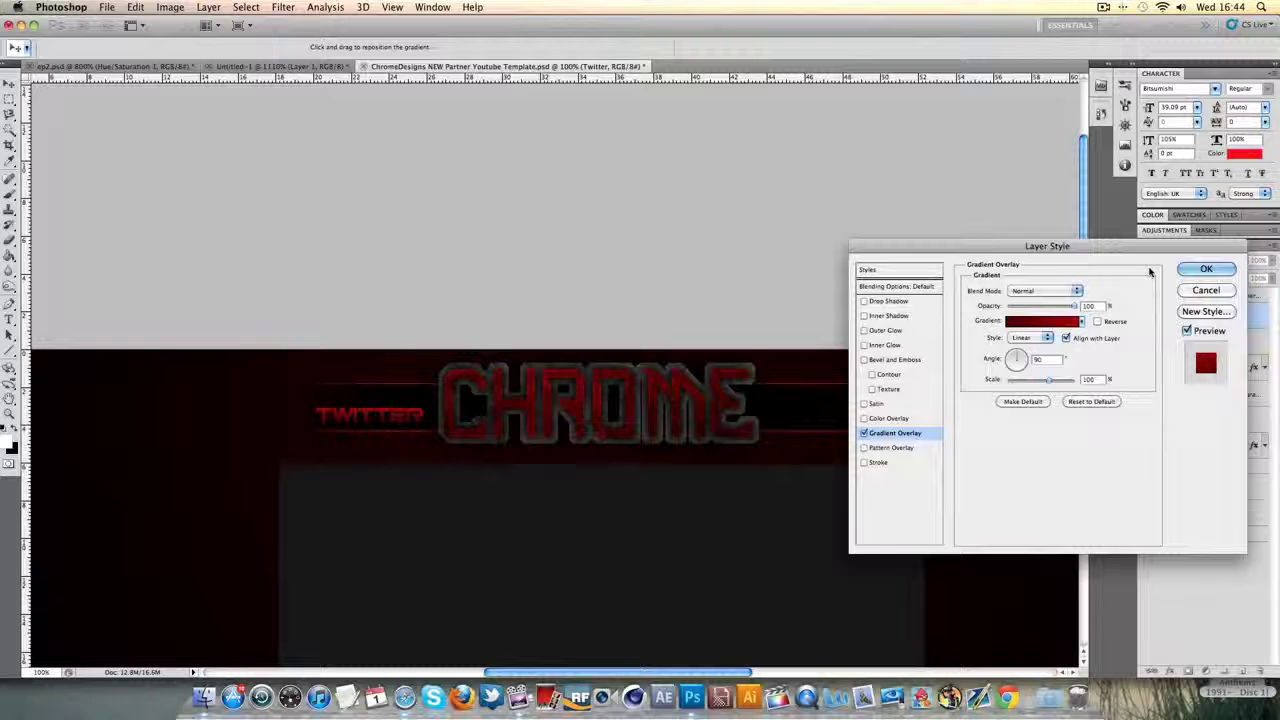
Step: Add an Overlay-mode Inner Glow of size 2 px and apply the styles
left_click(865, 345)
left_click(886, 345)
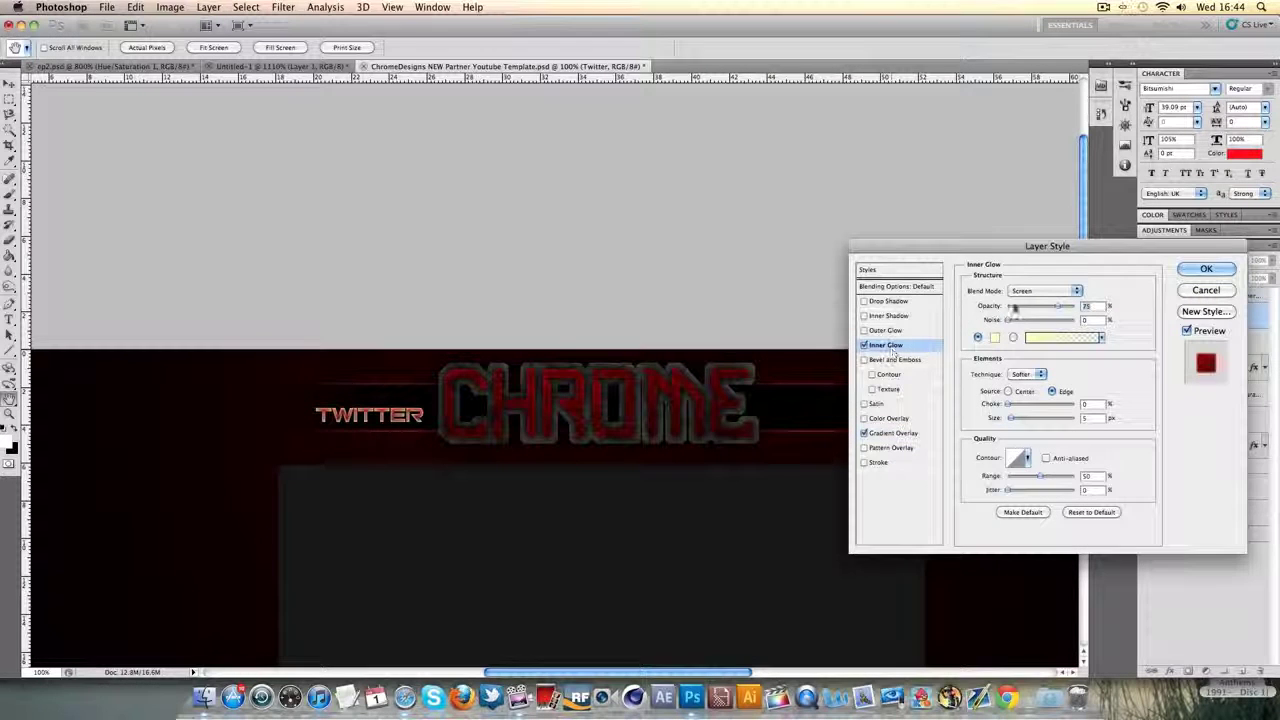
left_click(1020, 291)
left_click(1022, 333)
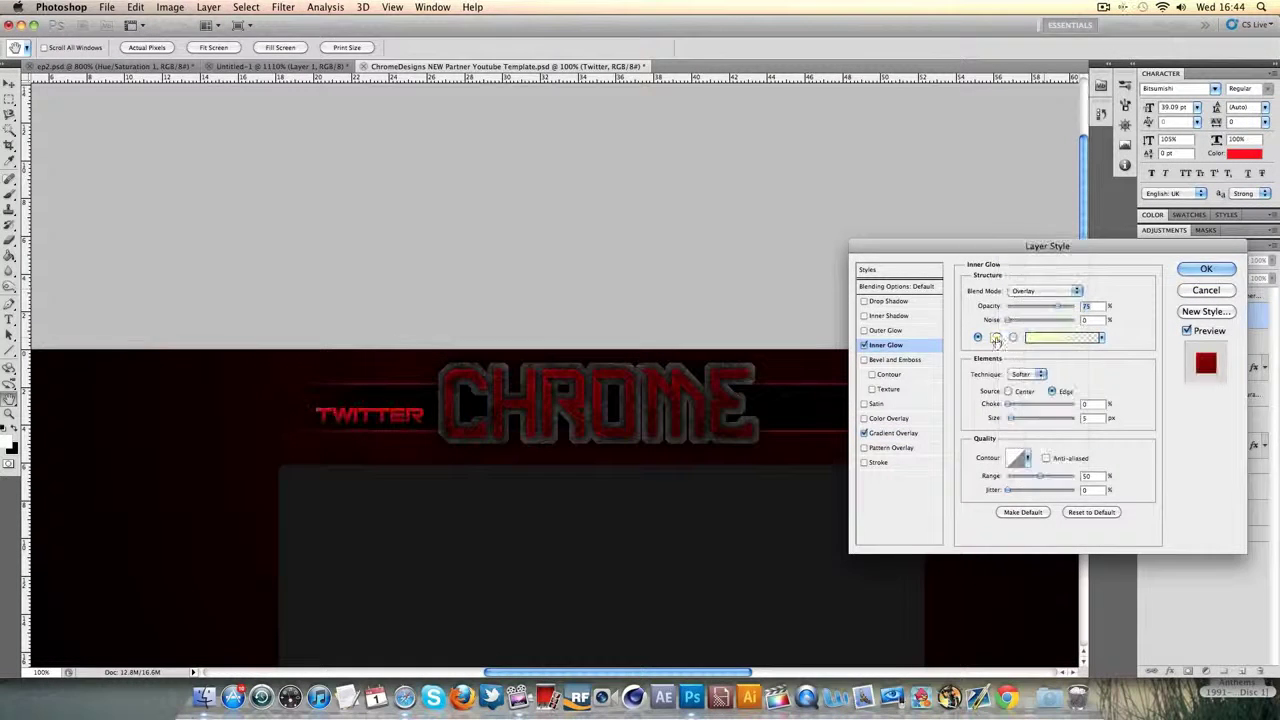
left_click(992, 337)
left_click(1252, 302)
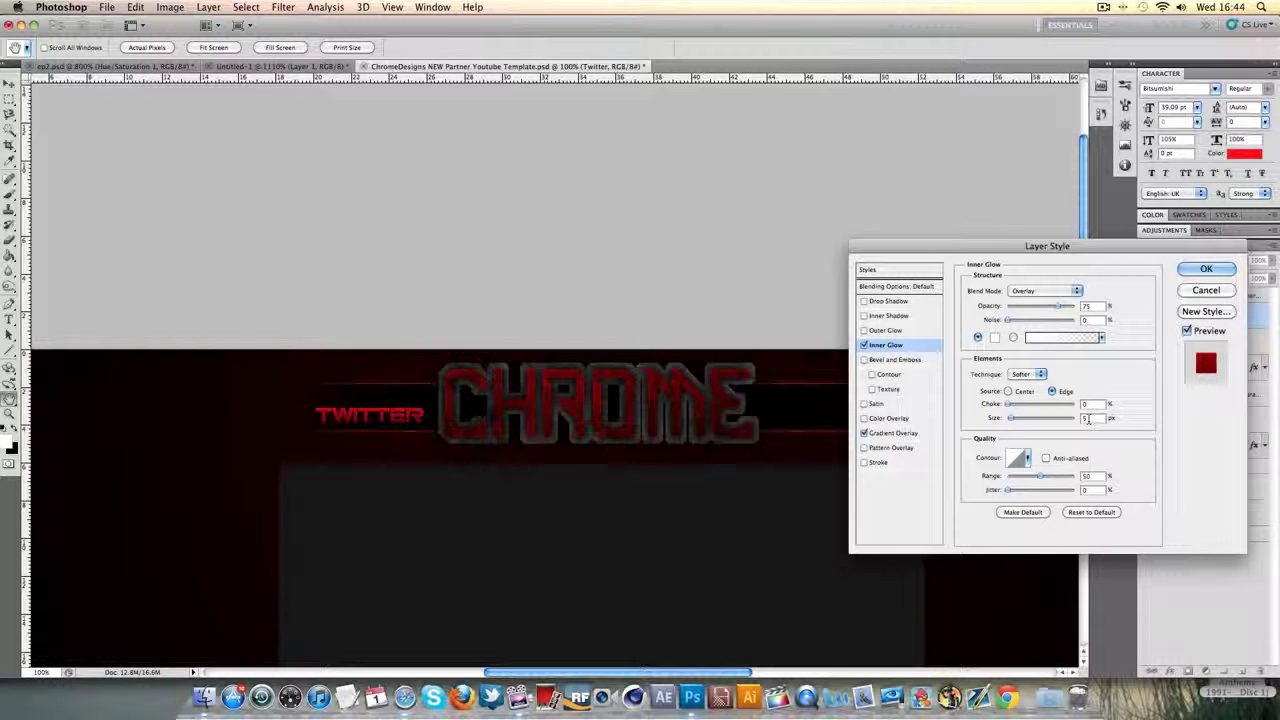
left_click_drag(1019, 420, 1013, 420)
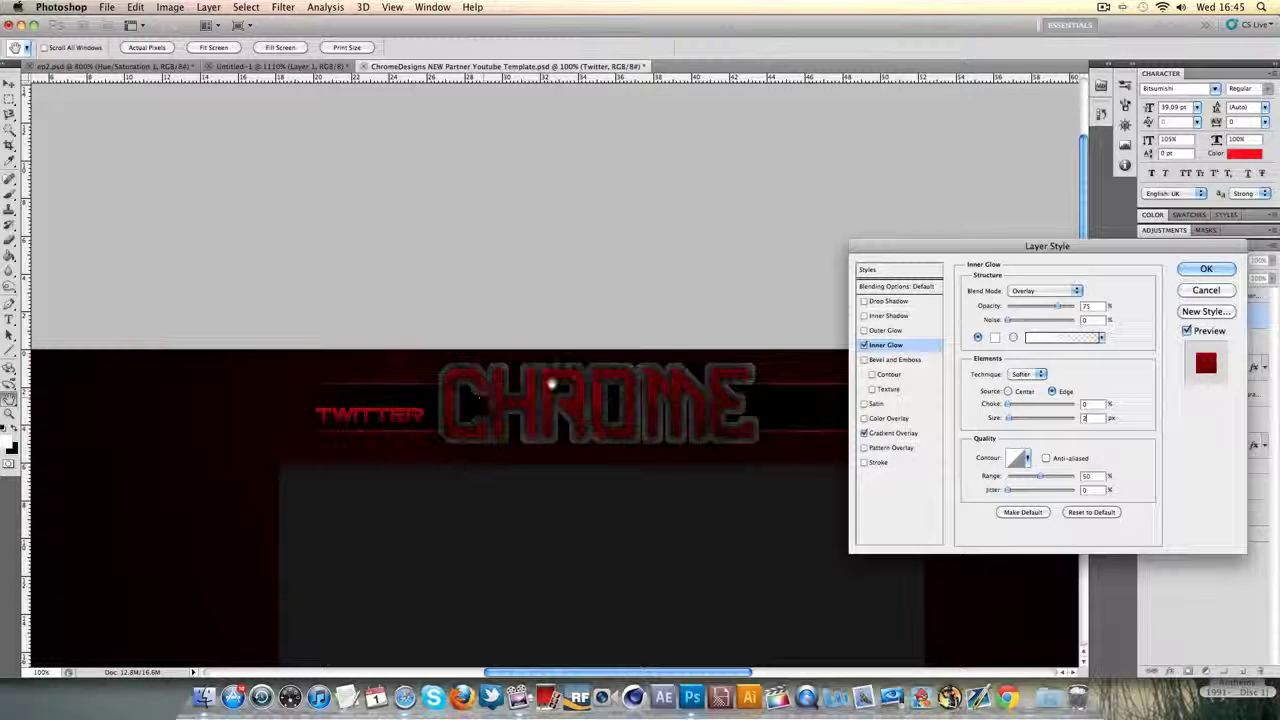
left_click(1210, 272)
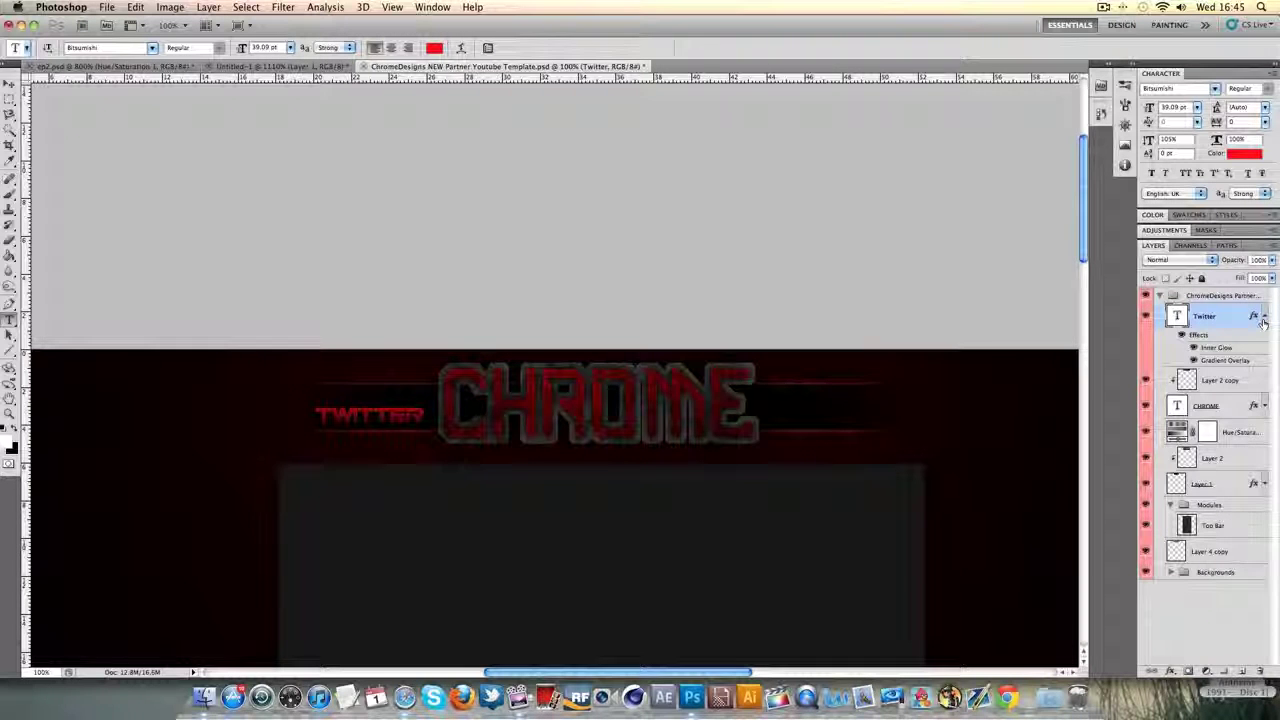
Step: Duplicate the TWITTER layer and move the copy to the right of CHROME
key("super+j")
key("v")
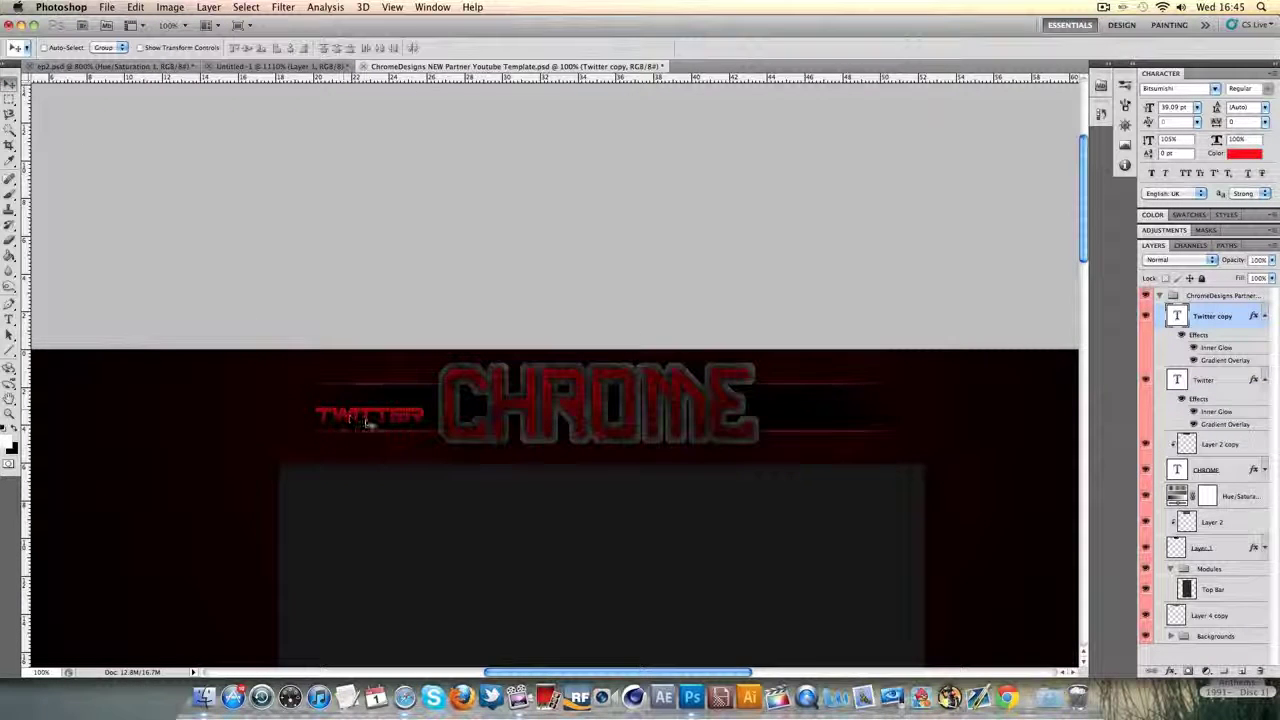
left_click_drag(363, 423, 826, 434)
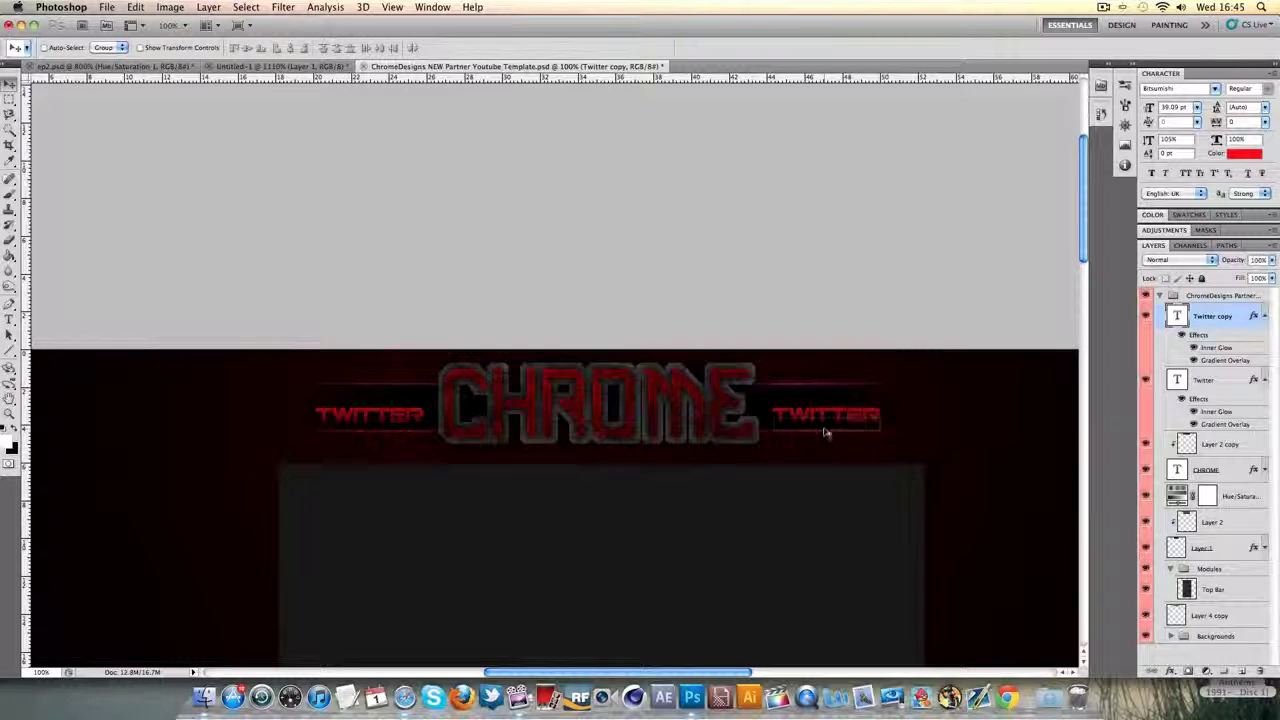
Step: Retype the right-hand copy as FACEBOOK and collapse its effects list
left_click(9, 319)
double_click(820, 416)
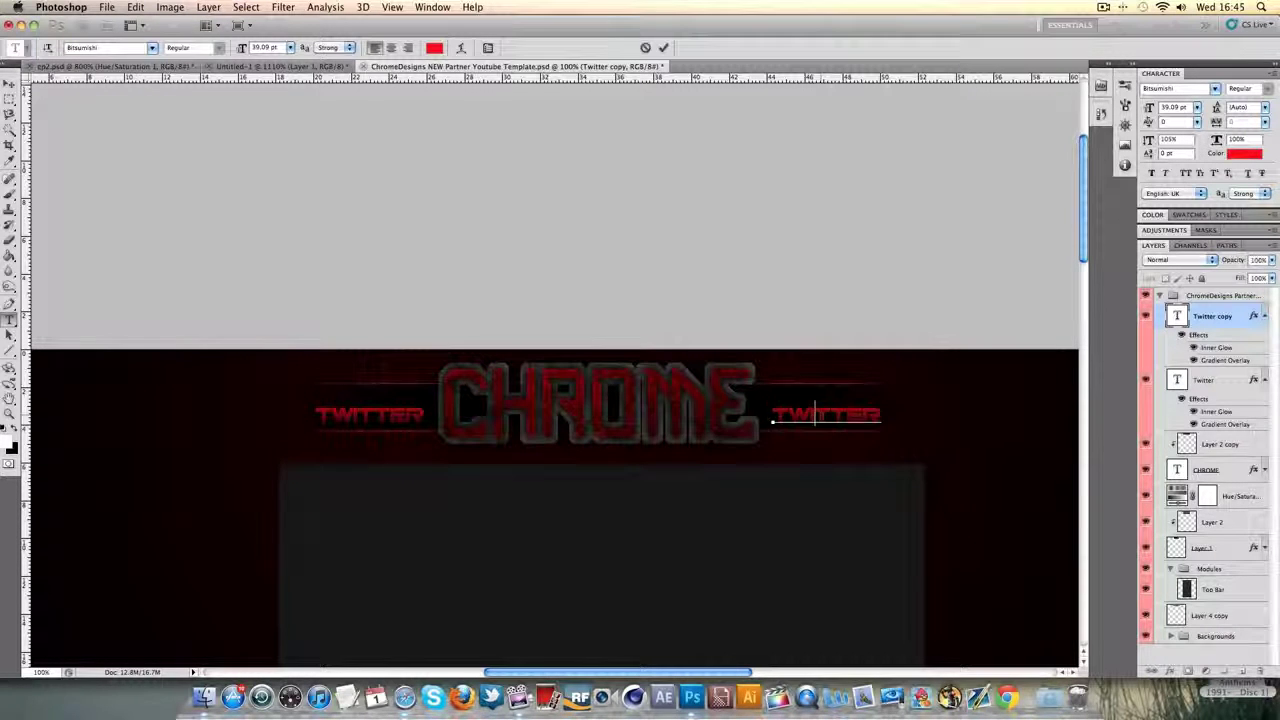
type("YO")
type("CE")
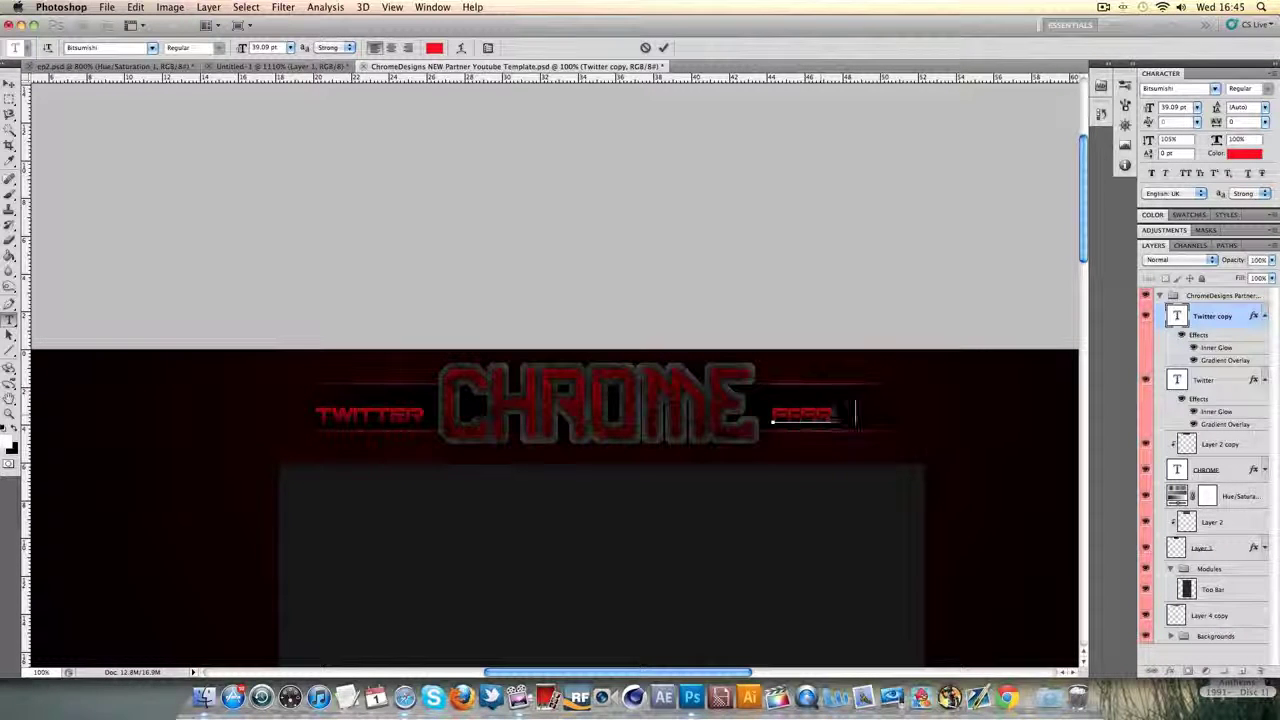
type("BOOK")
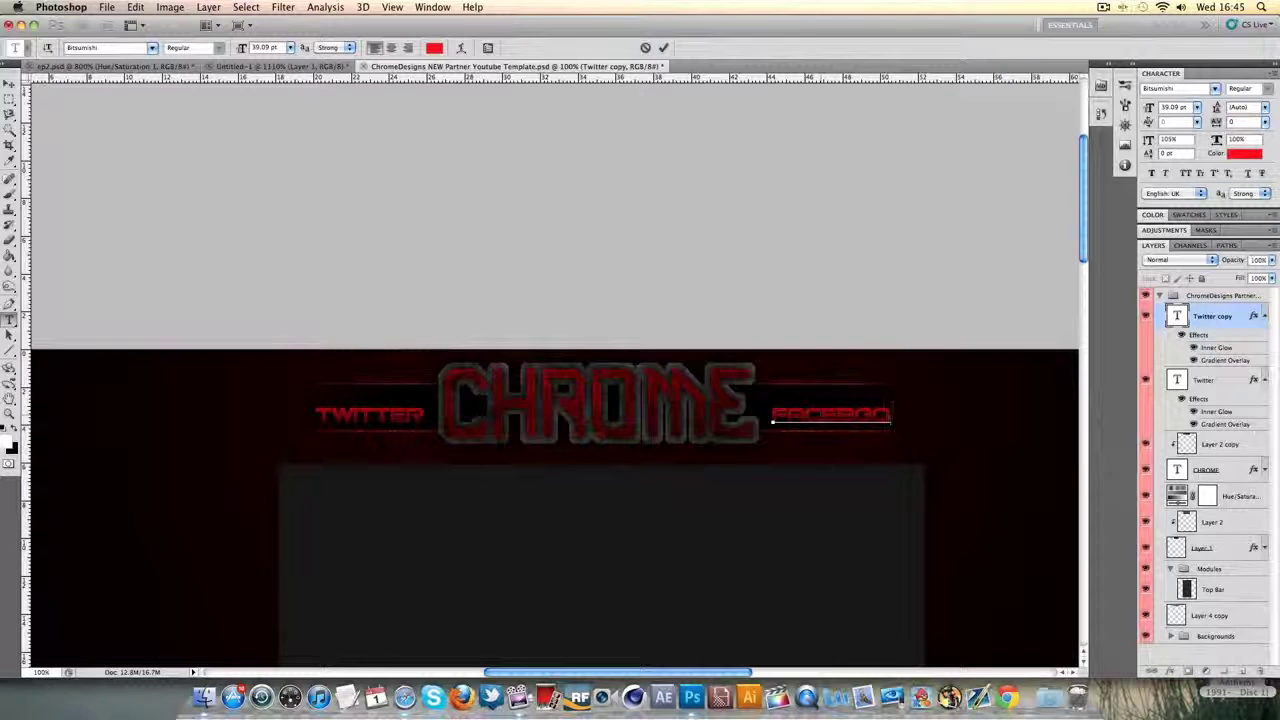
left_click(663, 47)
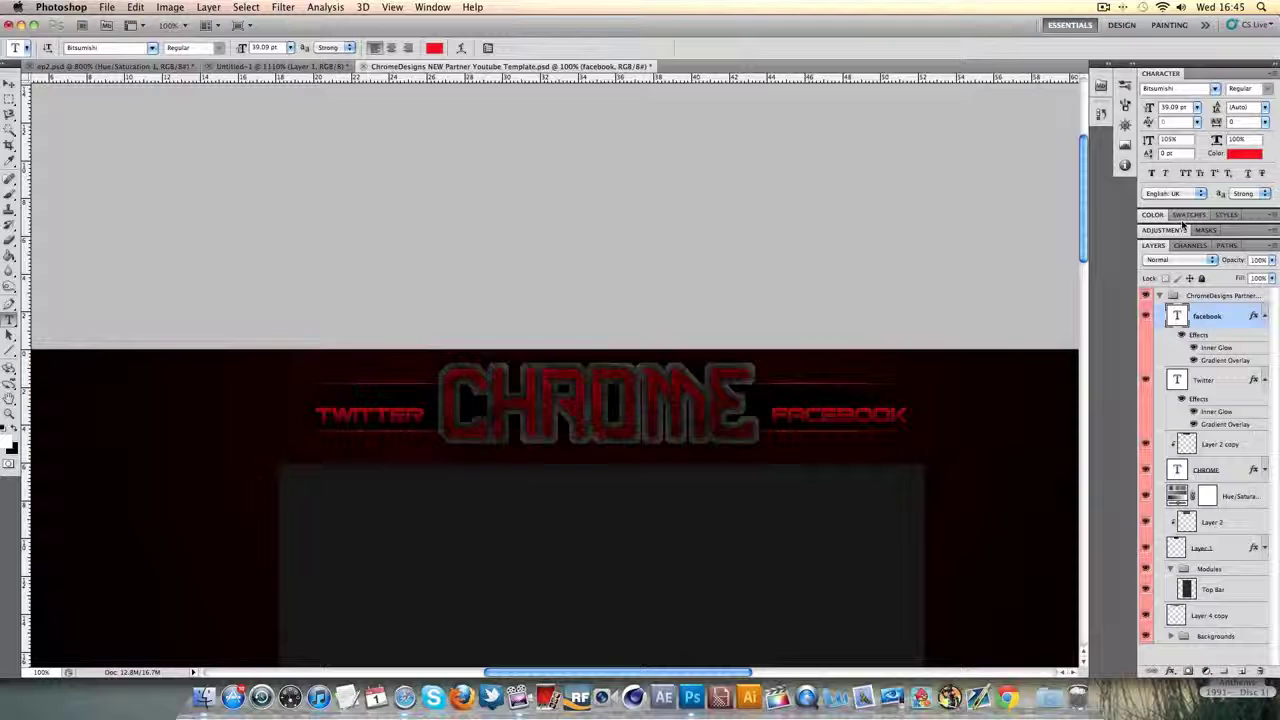
left_click(1263, 316)
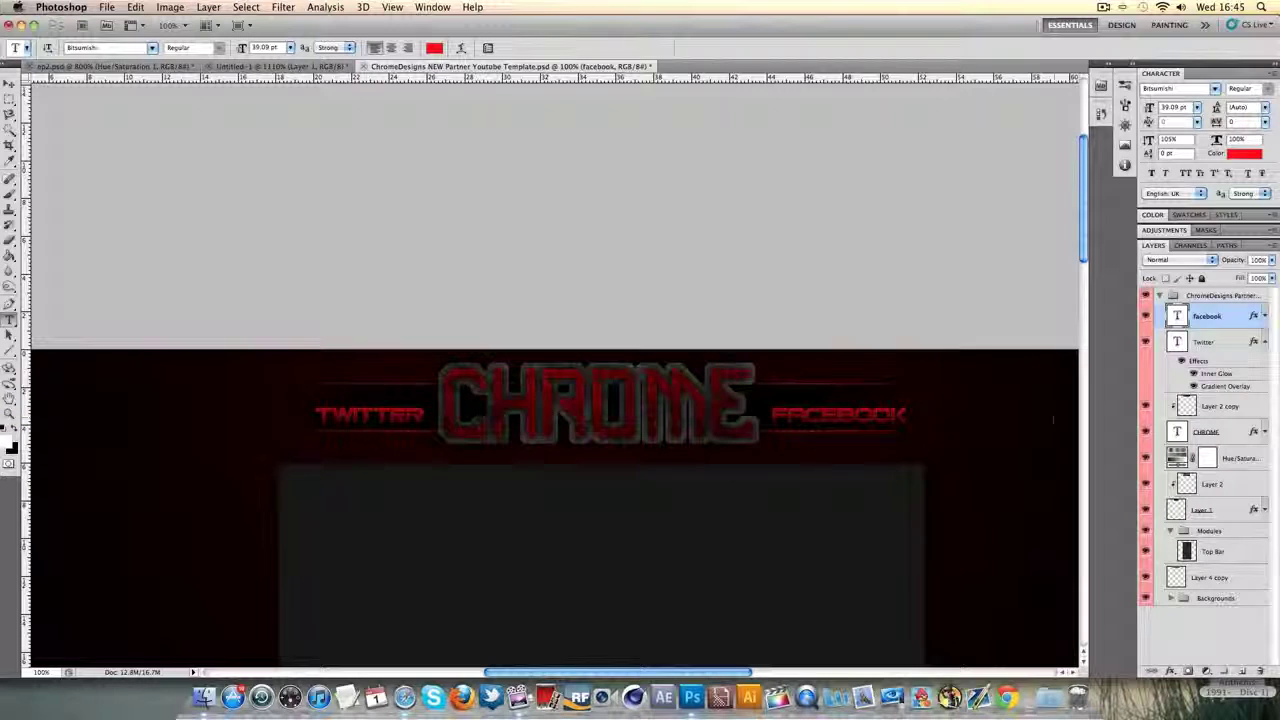
Step: Duplicate the FACEBOOK layer and move the copy just above the original
key("ctrl+j")
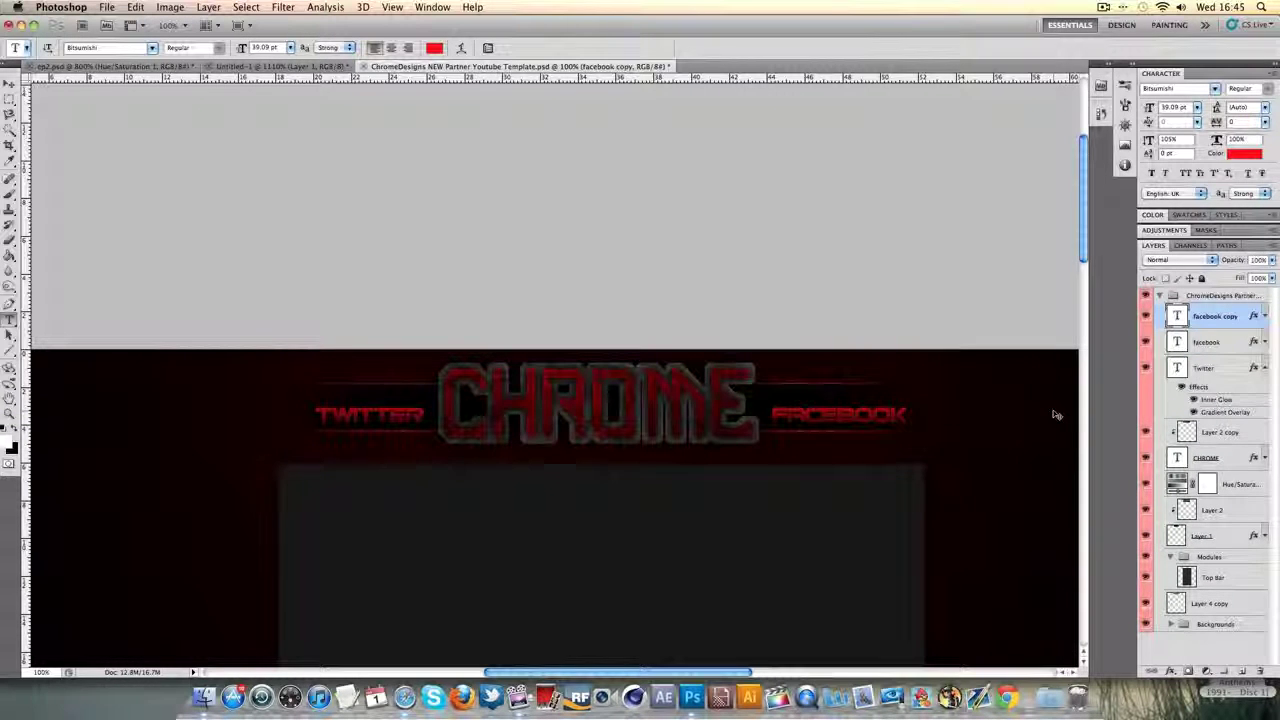
key("v")
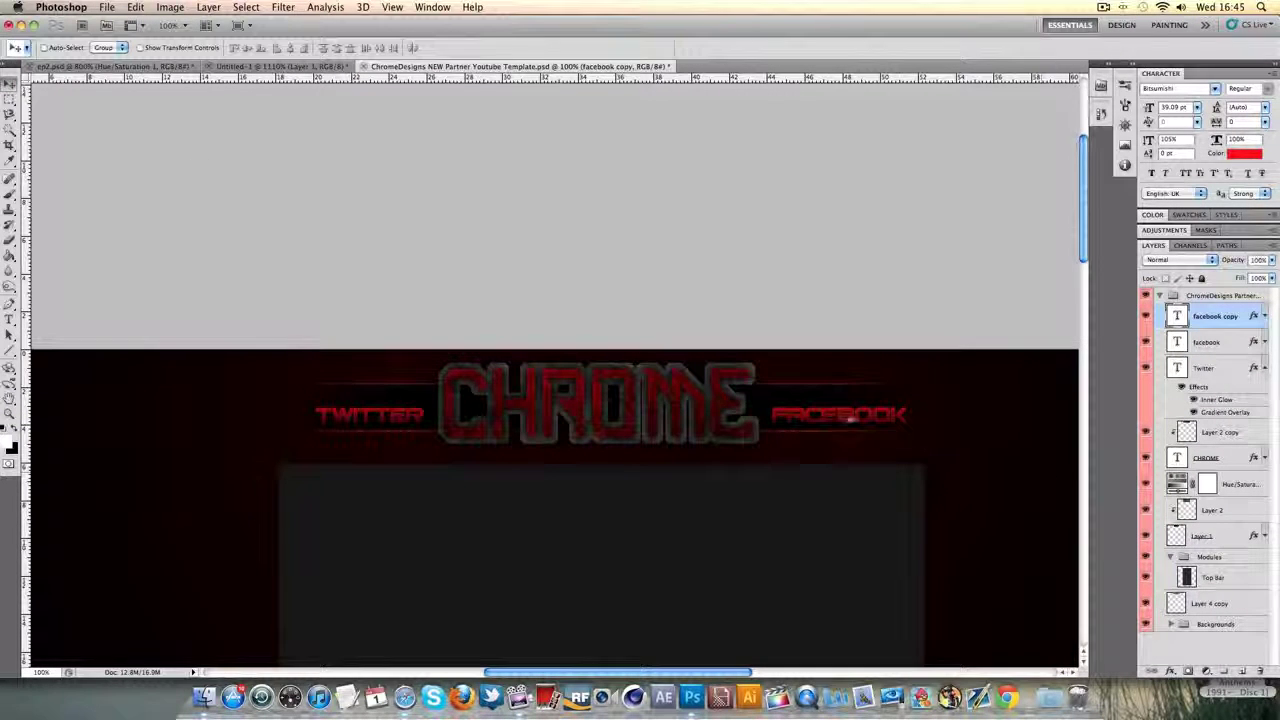
left_click_drag(845, 416, 845, 395)
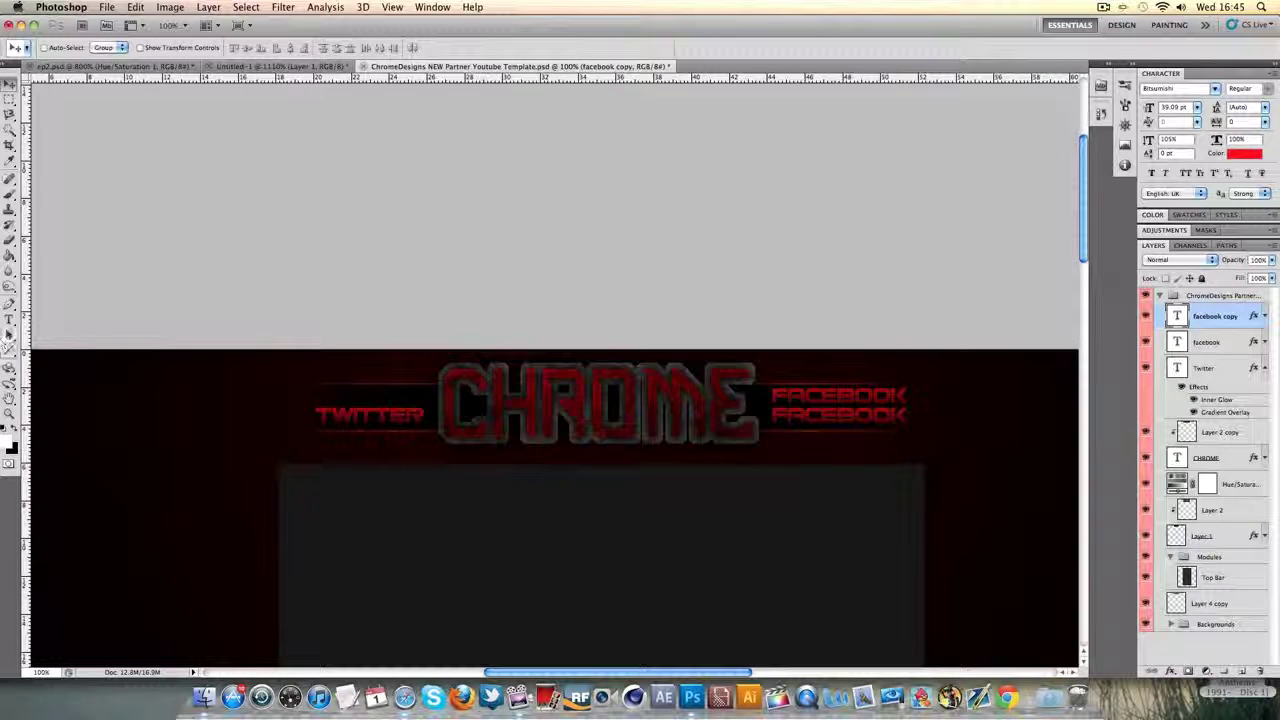
Step: Make the top FACEBOOK copy's text colour white
left_click(9, 318)
double_click(859, 396)
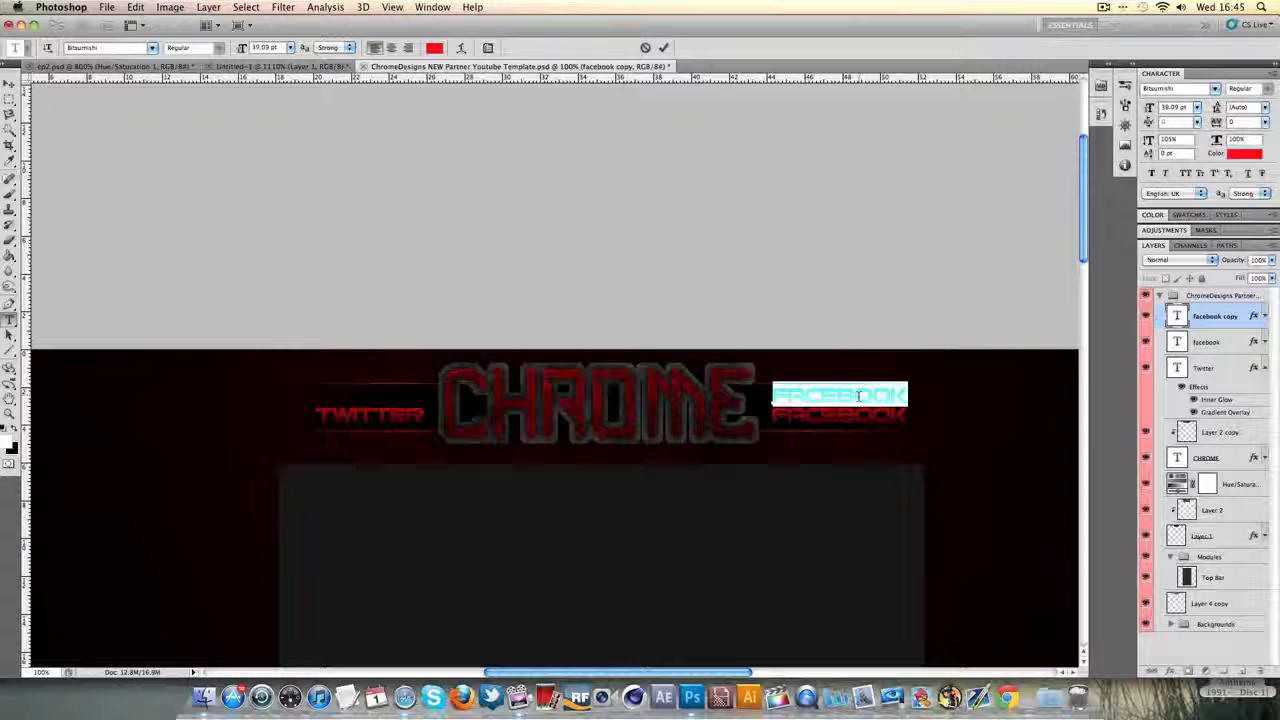
scroll(859, 396, "up", 1)
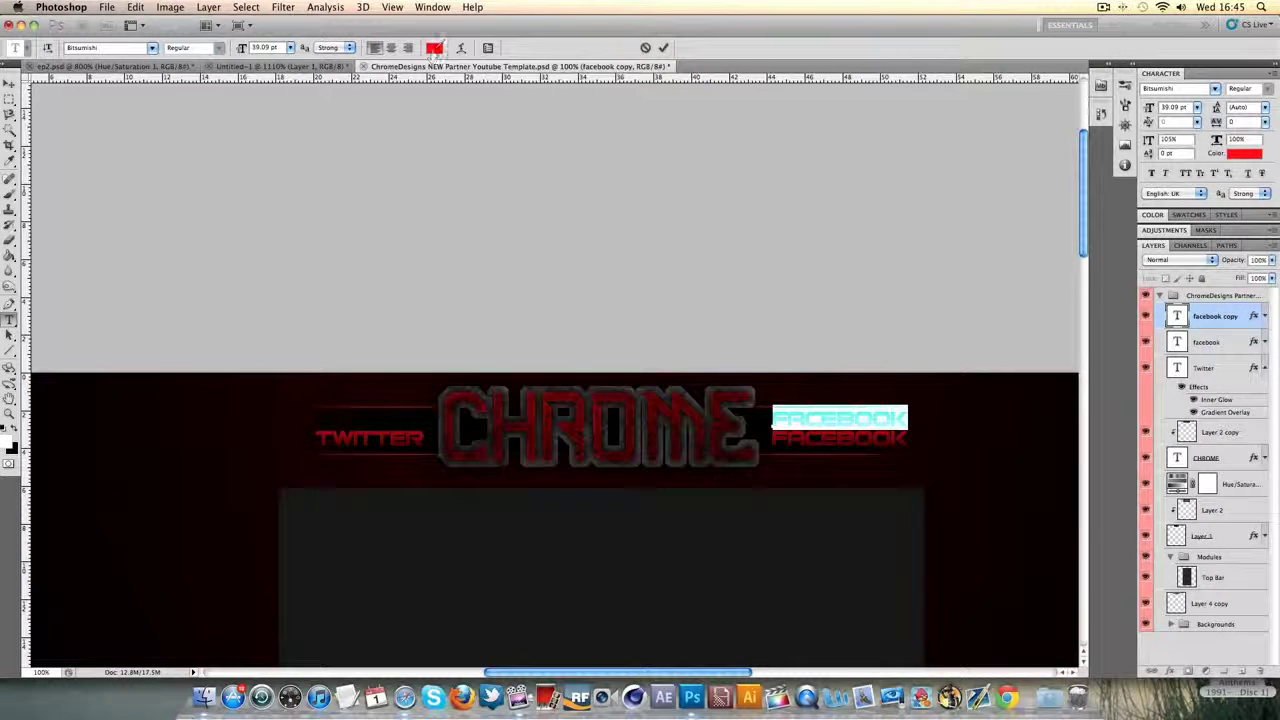
left_click(434, 47)
left_click(916, 312)
left_click(1226, 300)
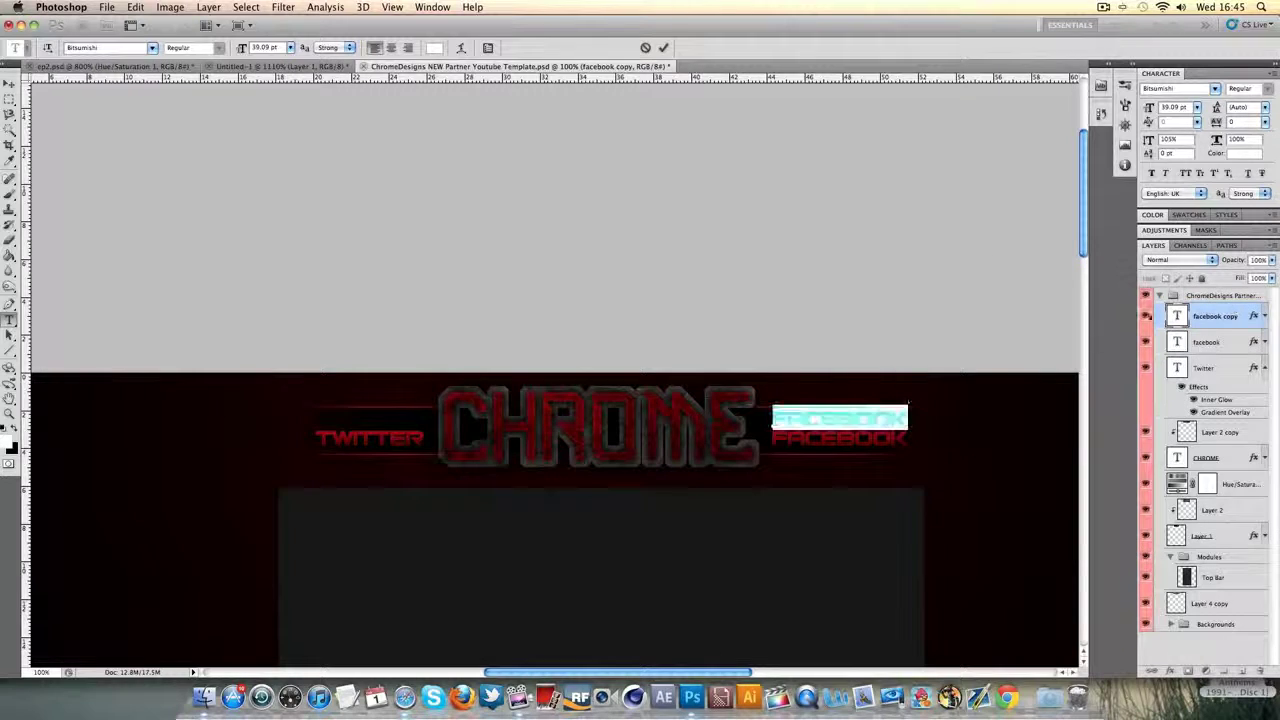
left_click(1245, 316)
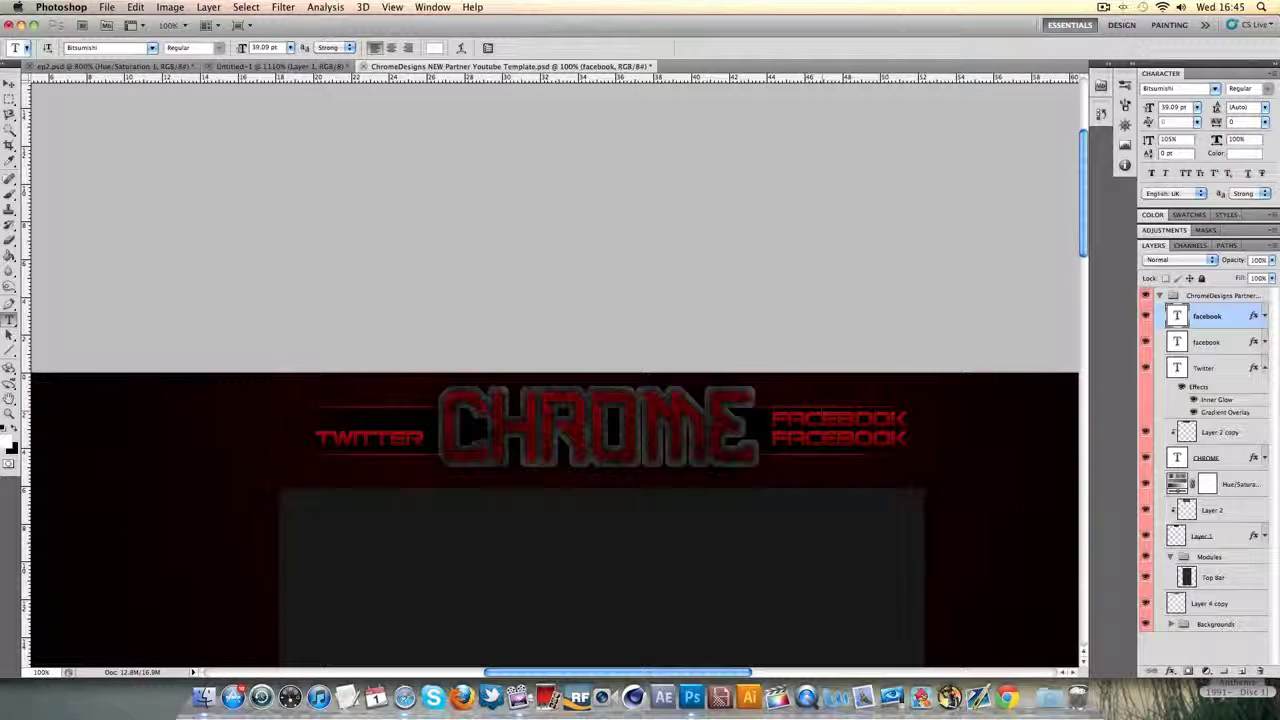
Step: Shrink the top FACEBOOK to 24 pt and nudge it slightly right
double_click(828, 418)
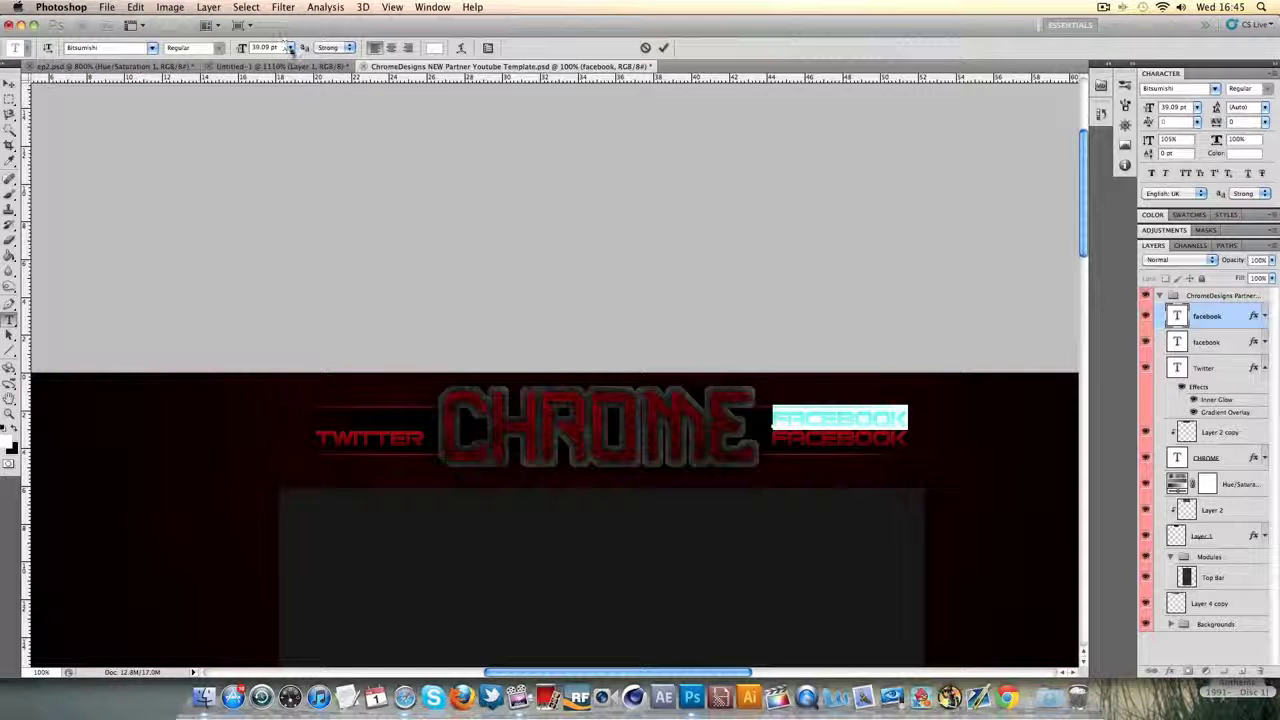
left_click(290, 47)
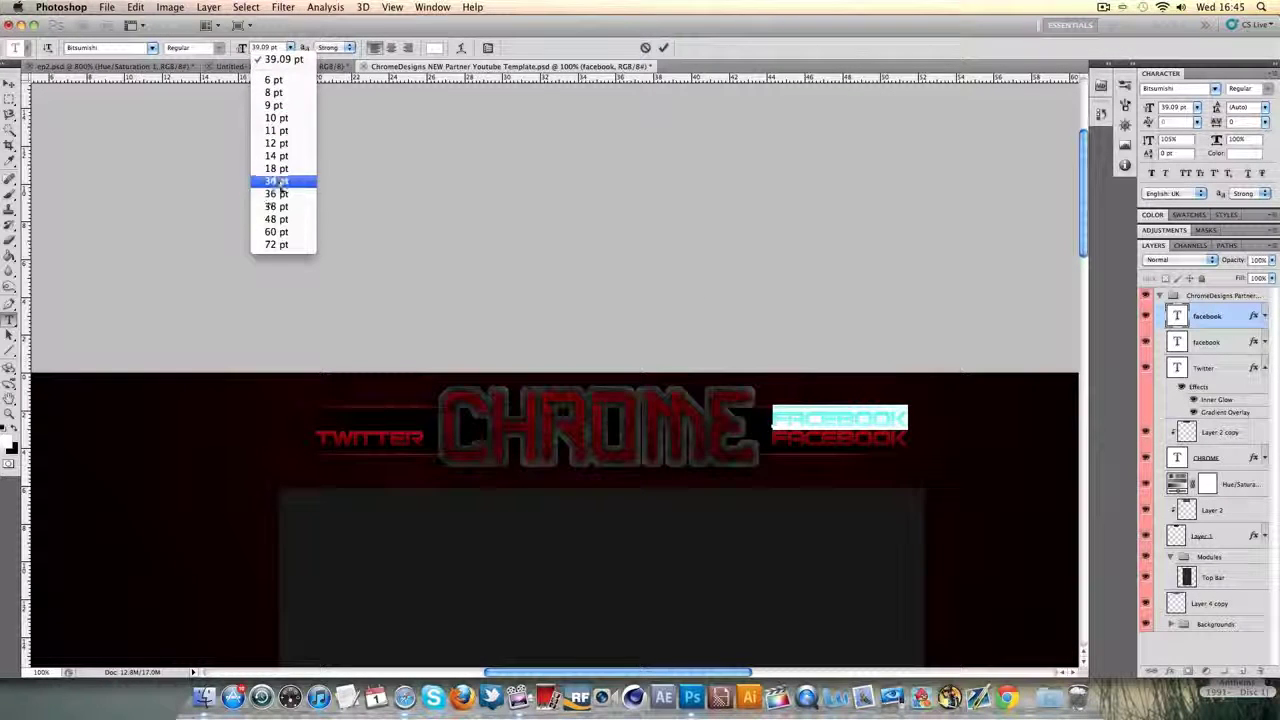
left_click(276, 181)
double_click(845, 420)
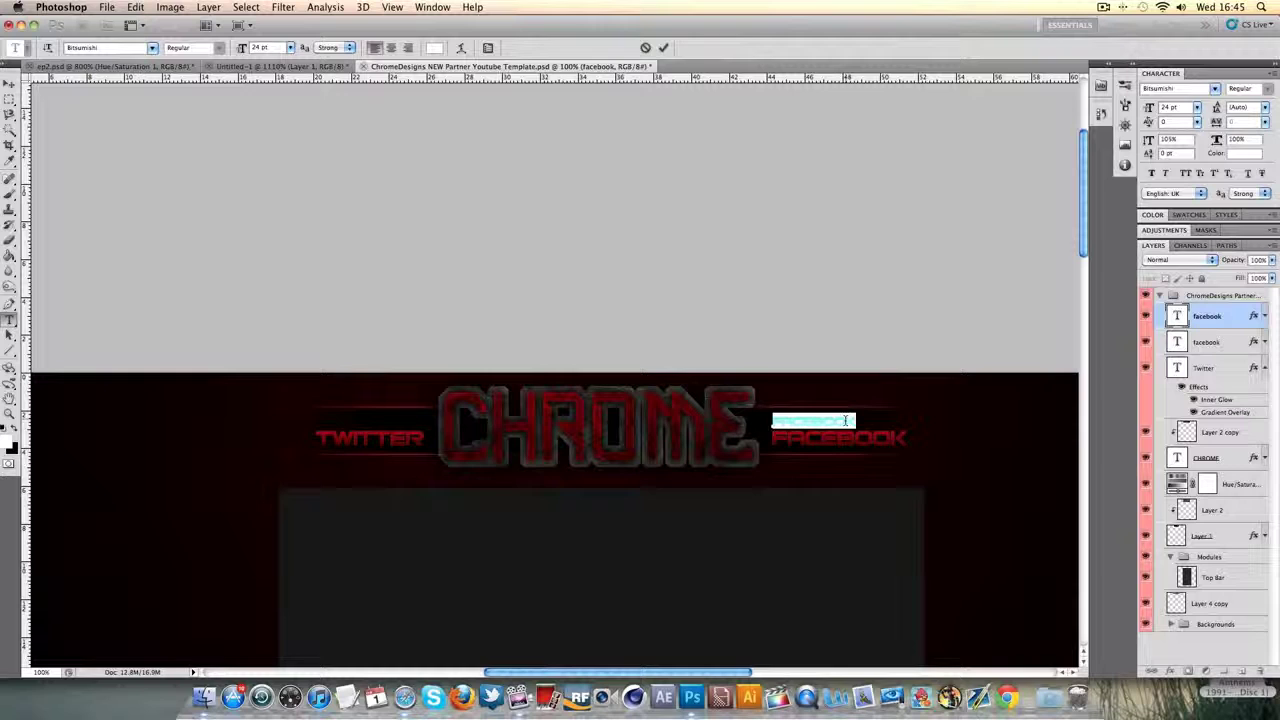
left_click(663, 47)
left_click(9, 83)
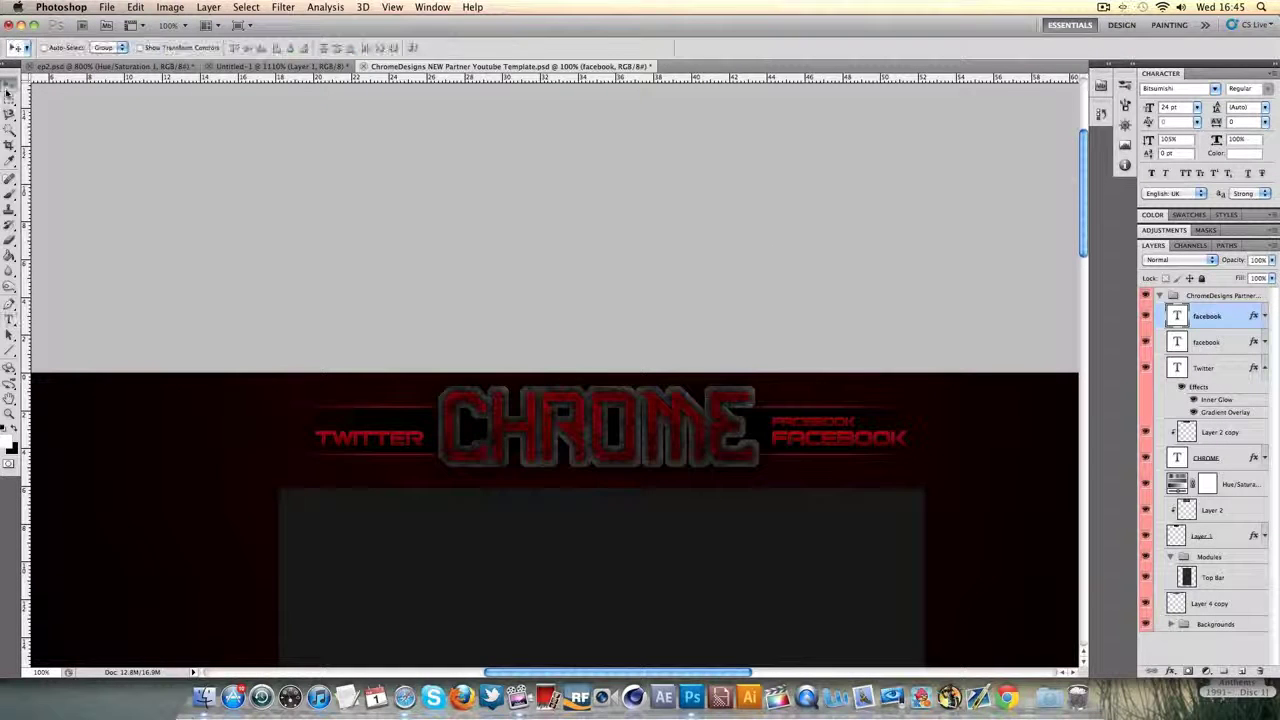
key("Right")
key("Right")
key("Right")
key("Right")
key("Right")
key("Right")
key("Right")
key("Right")
key("Right")
key("Right")
key("Right")
key("Right")
key("Right")
key("Right")
key("Right")
key("Right")
key("Right")
key("Right")
key("Right")
key("Right")
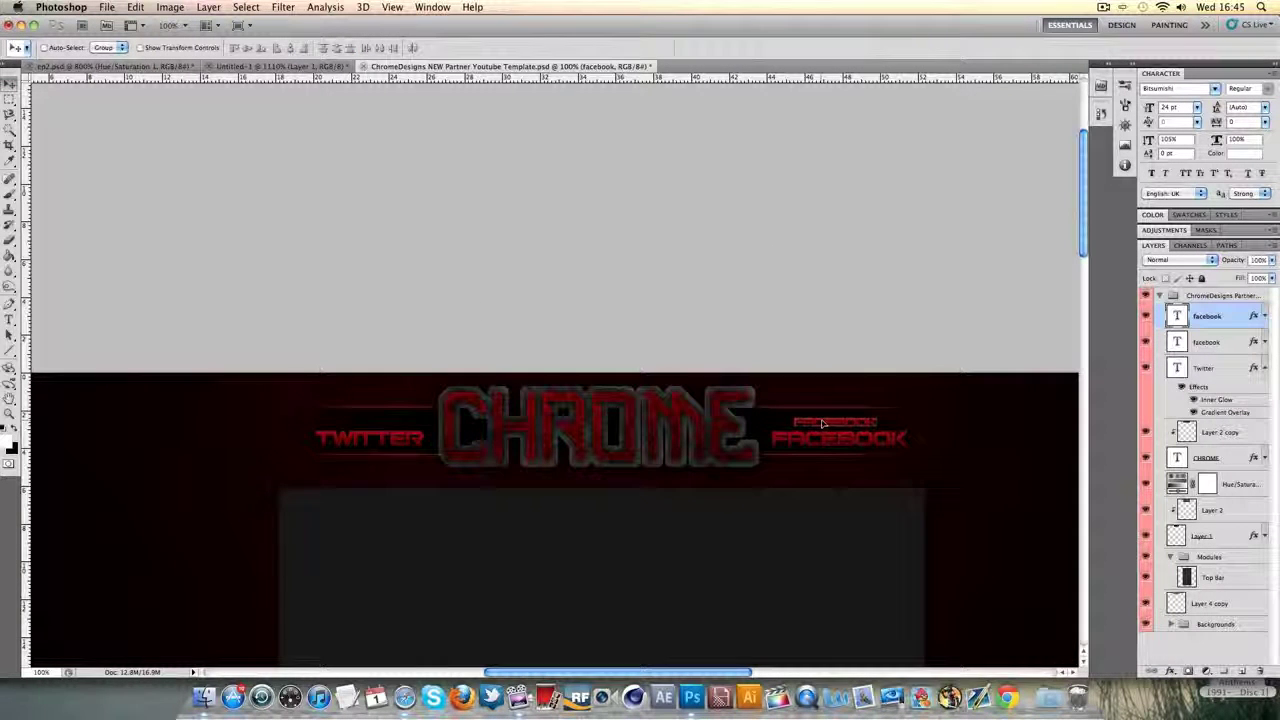
Step: Reset the small FACEBOOK's Gradient Overlay to the default black-to-white gradient at about 62% opacity
double_click(1238, 320)
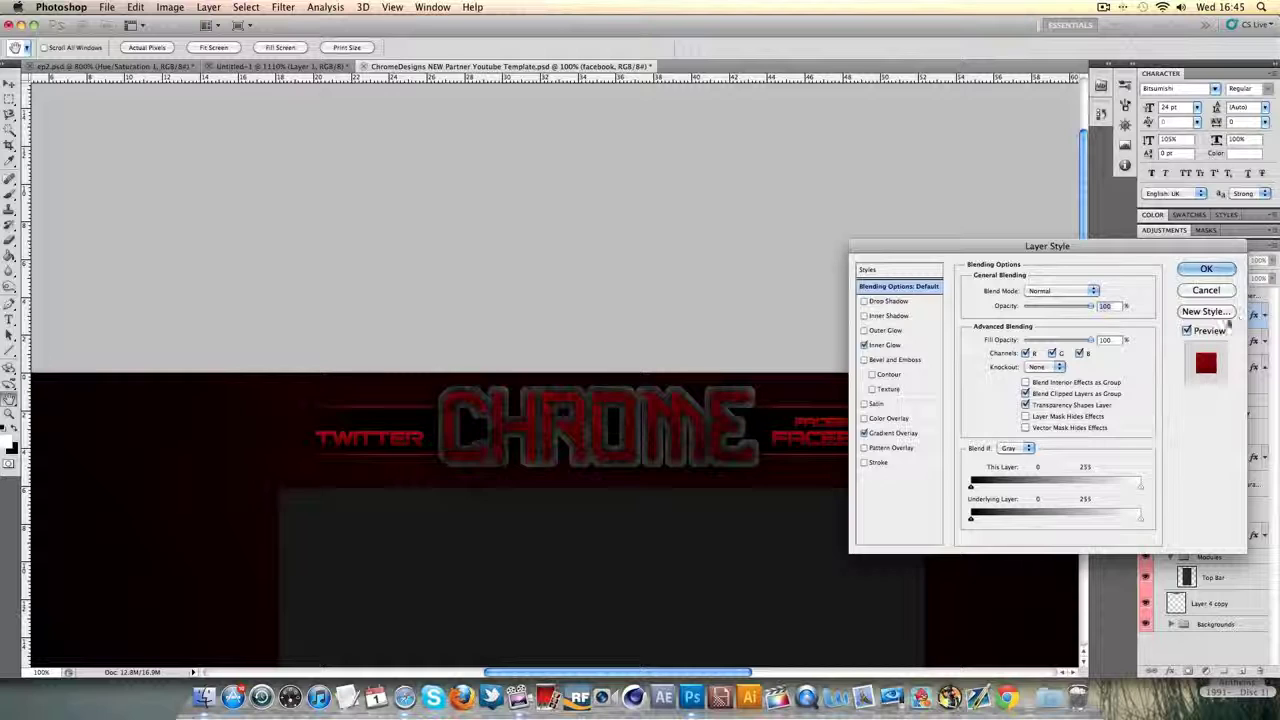
left_click(895, 433)
left_click(1101, 402)
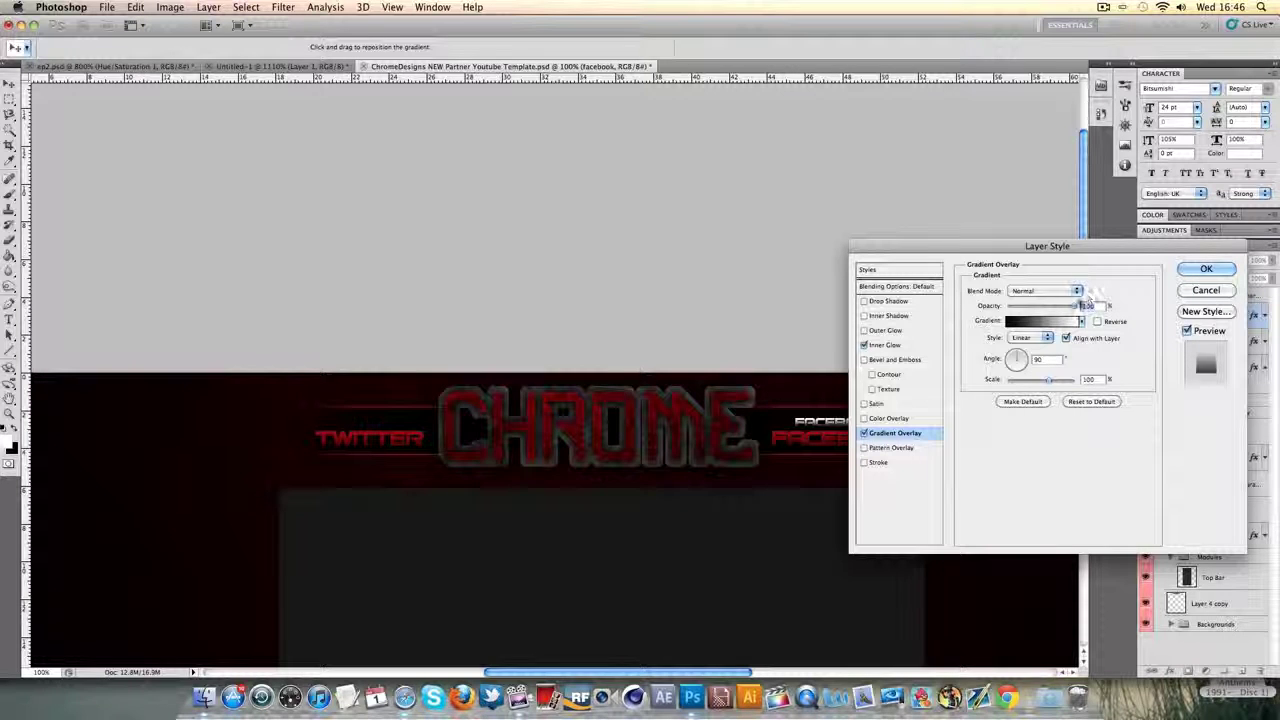
left_click_drag(1084, 305, 1042, 314)
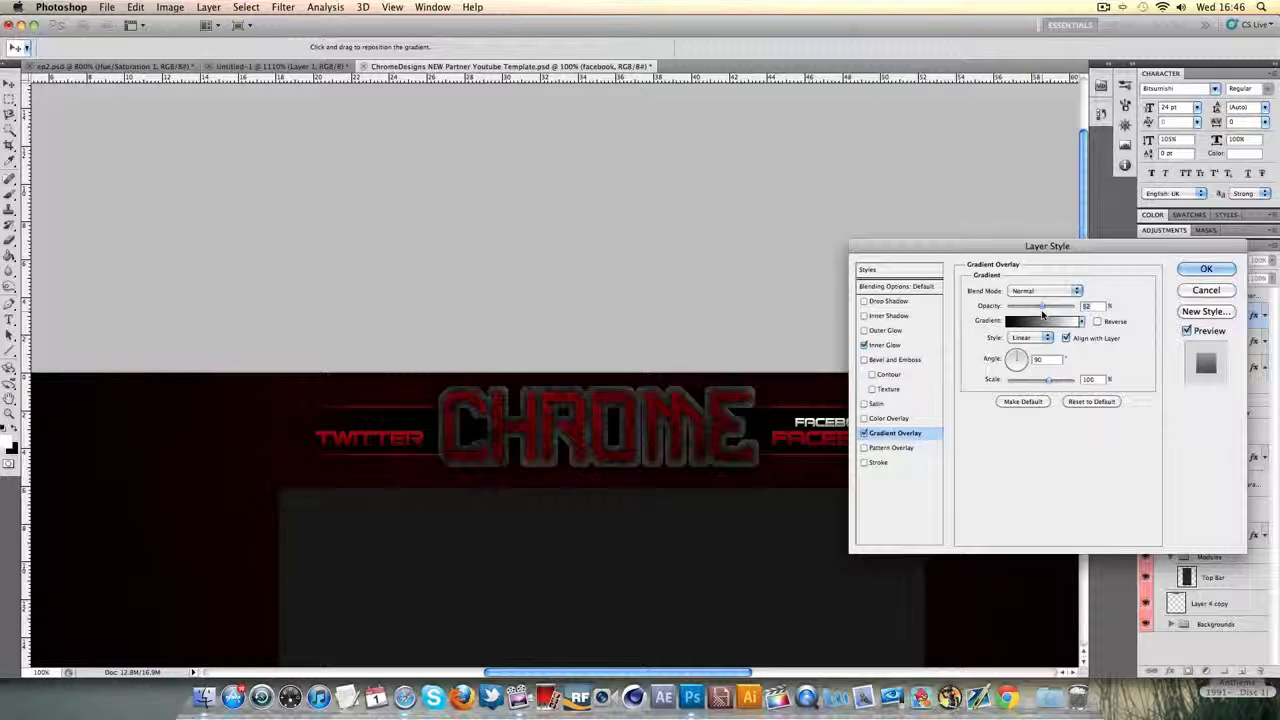
left_click_drag(1042, 316, 1138, 306)
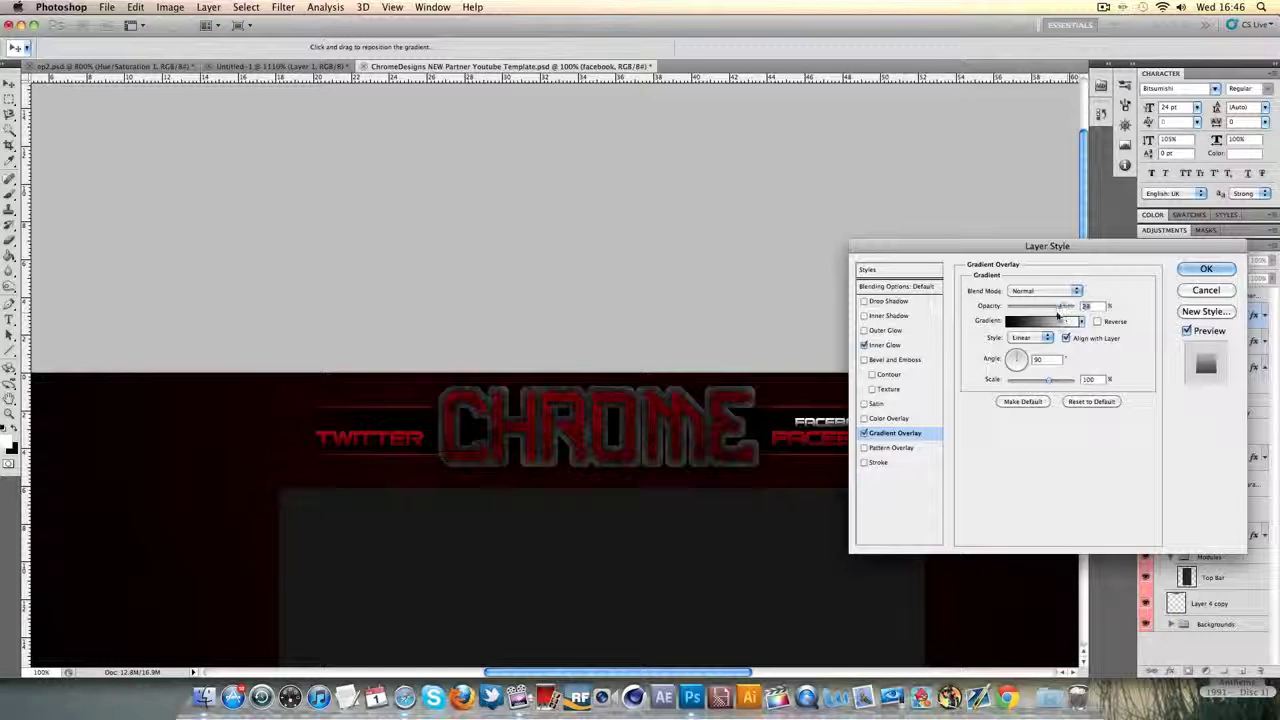
left_click_drag(1058, 316, 1032, 318)
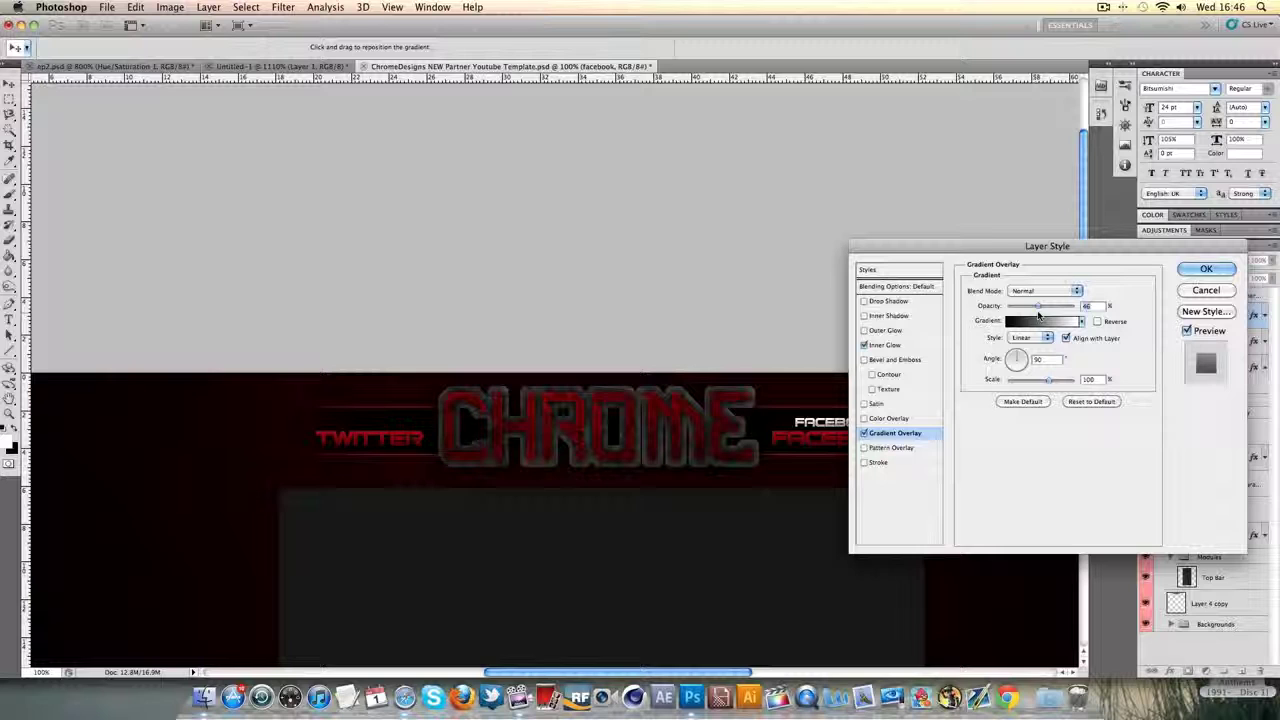
mouse_move(1046, 313)
left_mouse_down()
mouse_move(1062, 311)
mouse_move(1049, 314)
left_mouse_up()
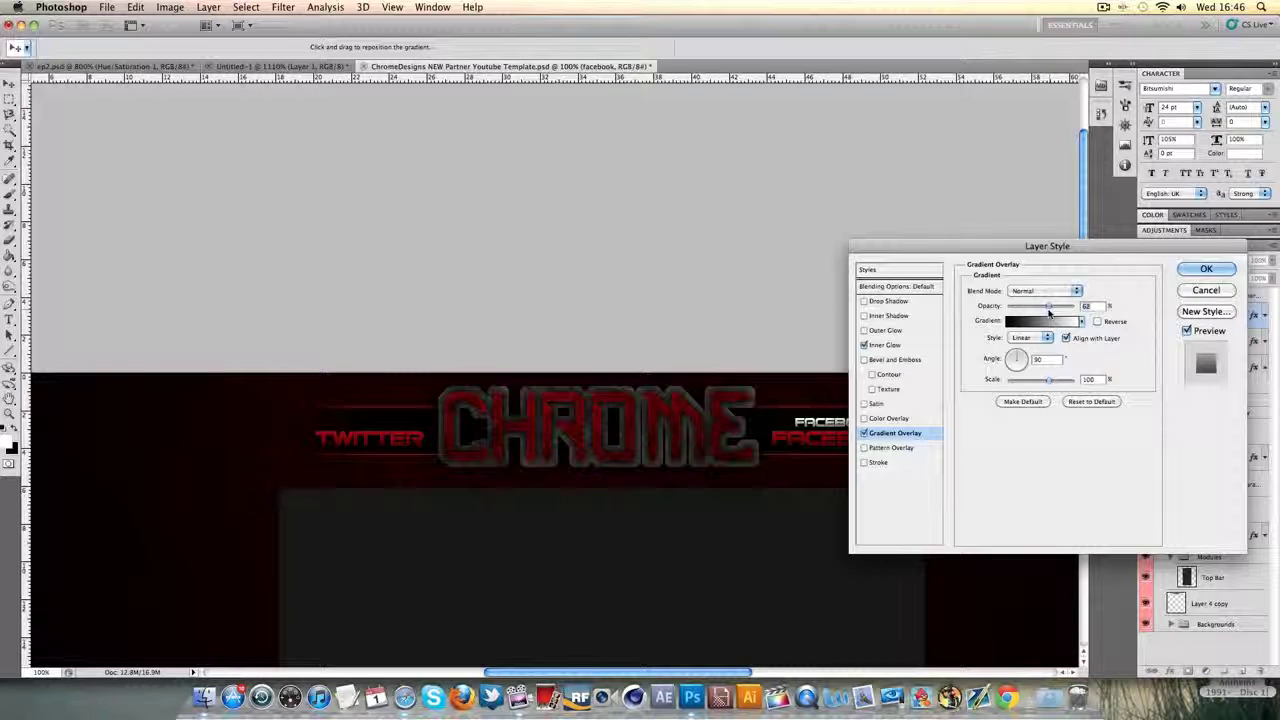
left_click(1203, 271)
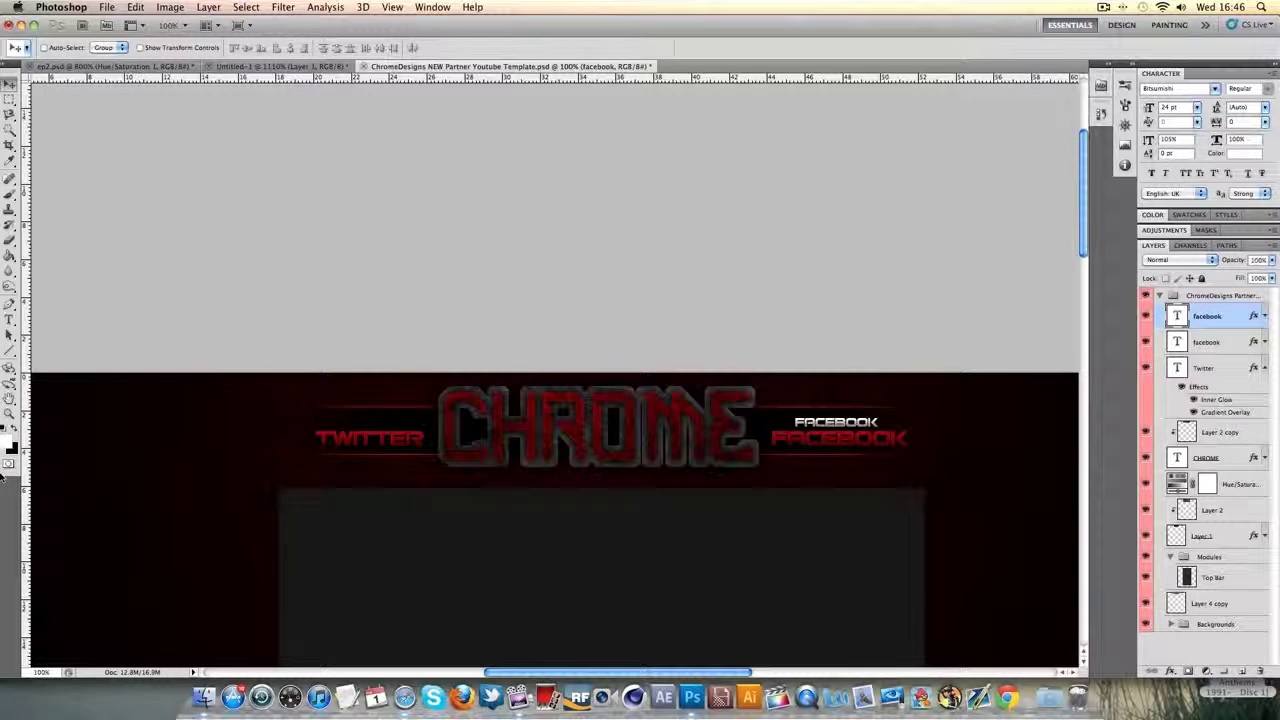
Step: Retype the small top label as CLICK HERE and place a copy above TWITTER
left_click(9, 319)
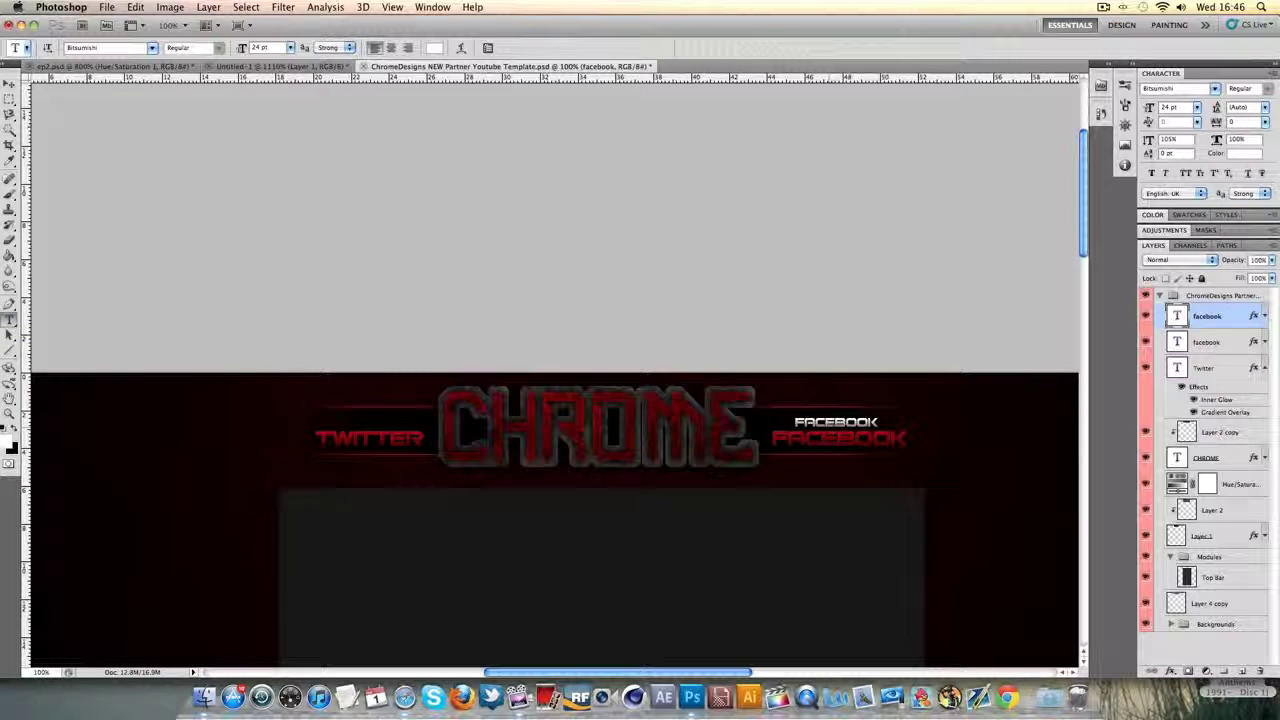
double_click(836, 421)
type("CLICK H")
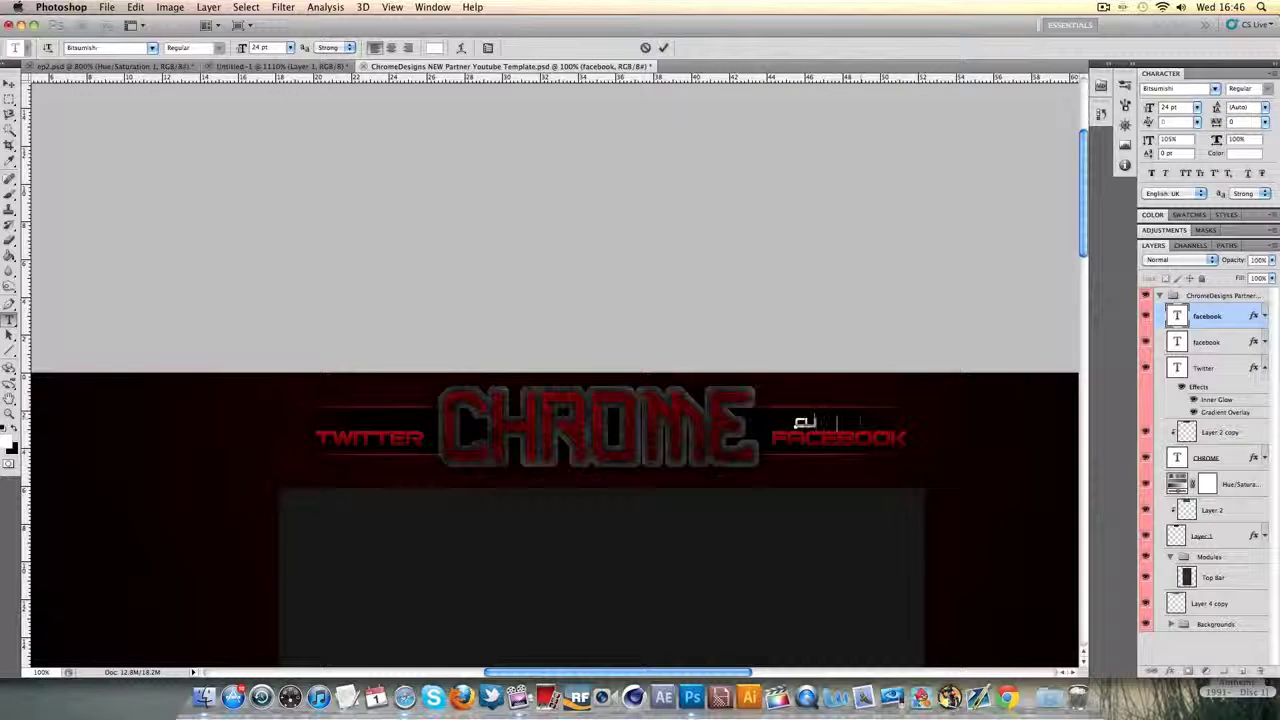
type("ERE")
left_click(663, 47)
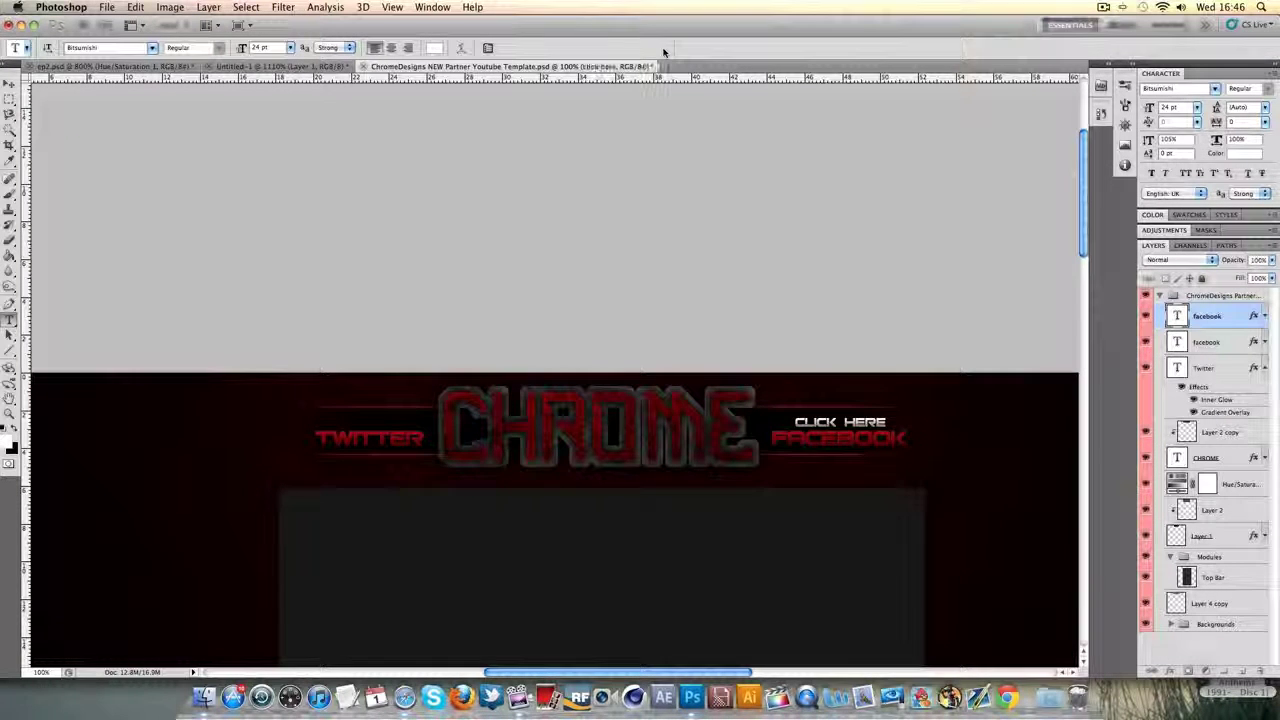
key("super+j")
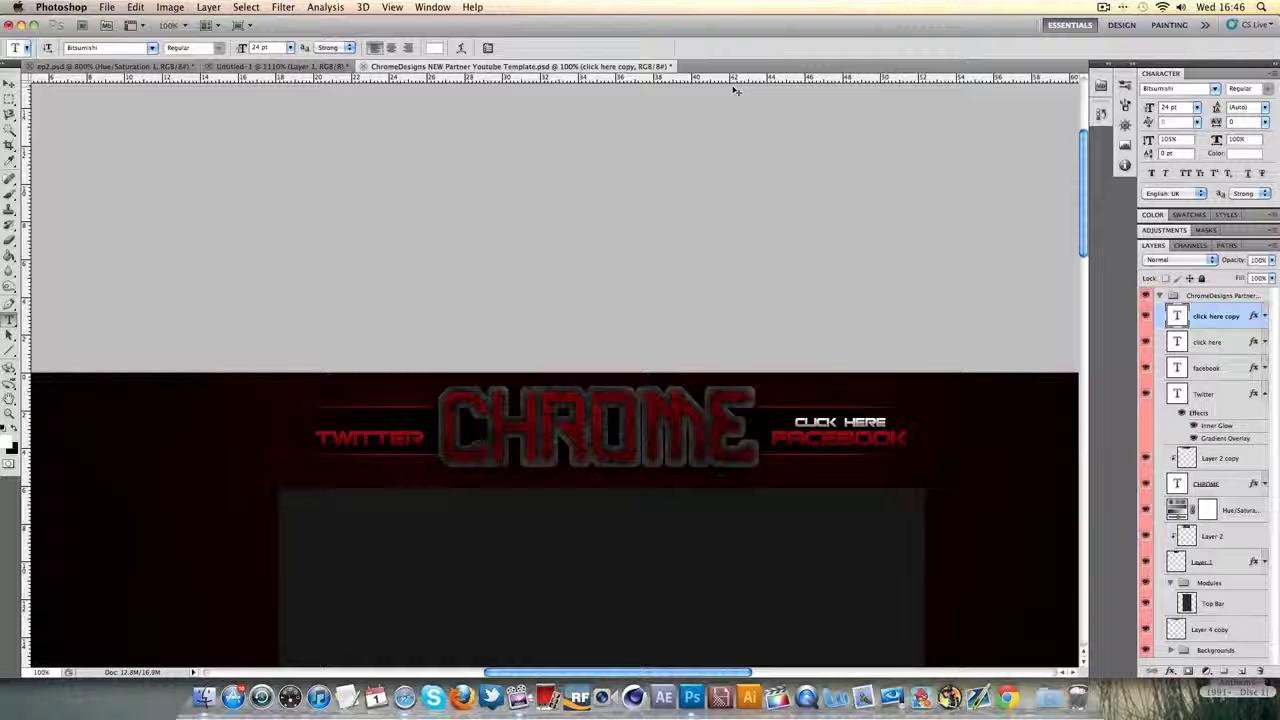
key("v")
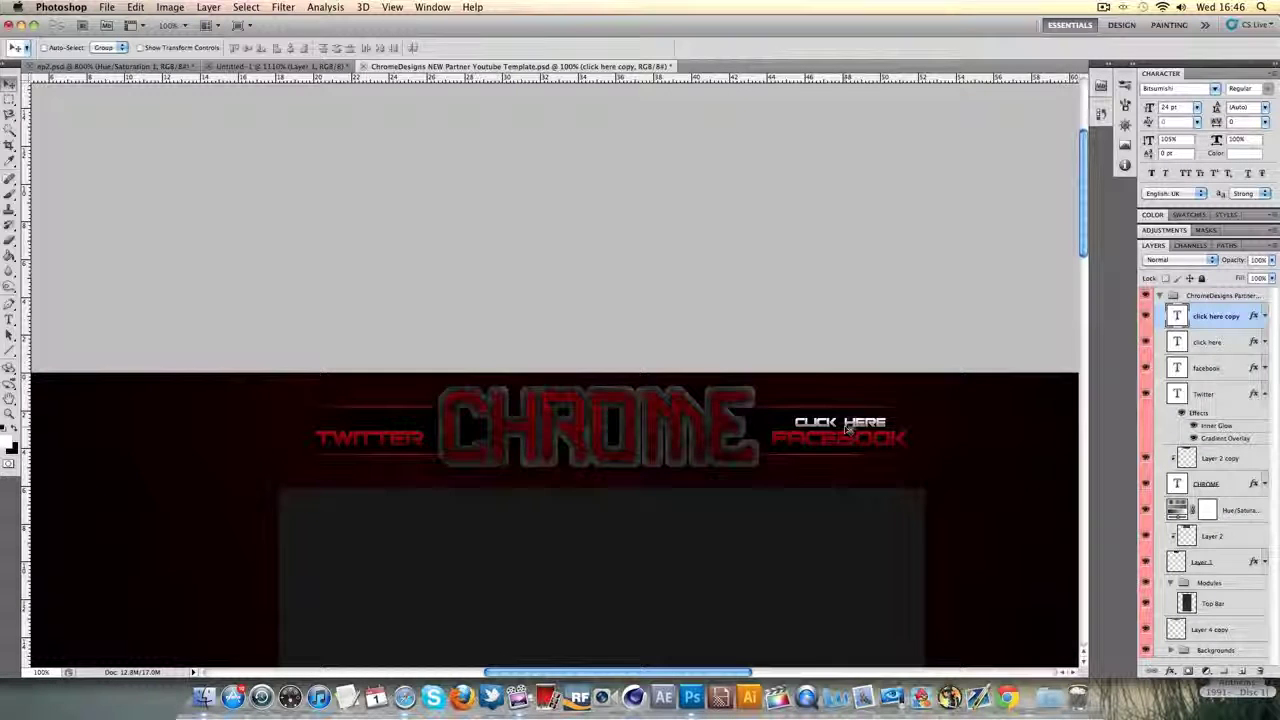
left_click_drag(845, 430, 374, 425)
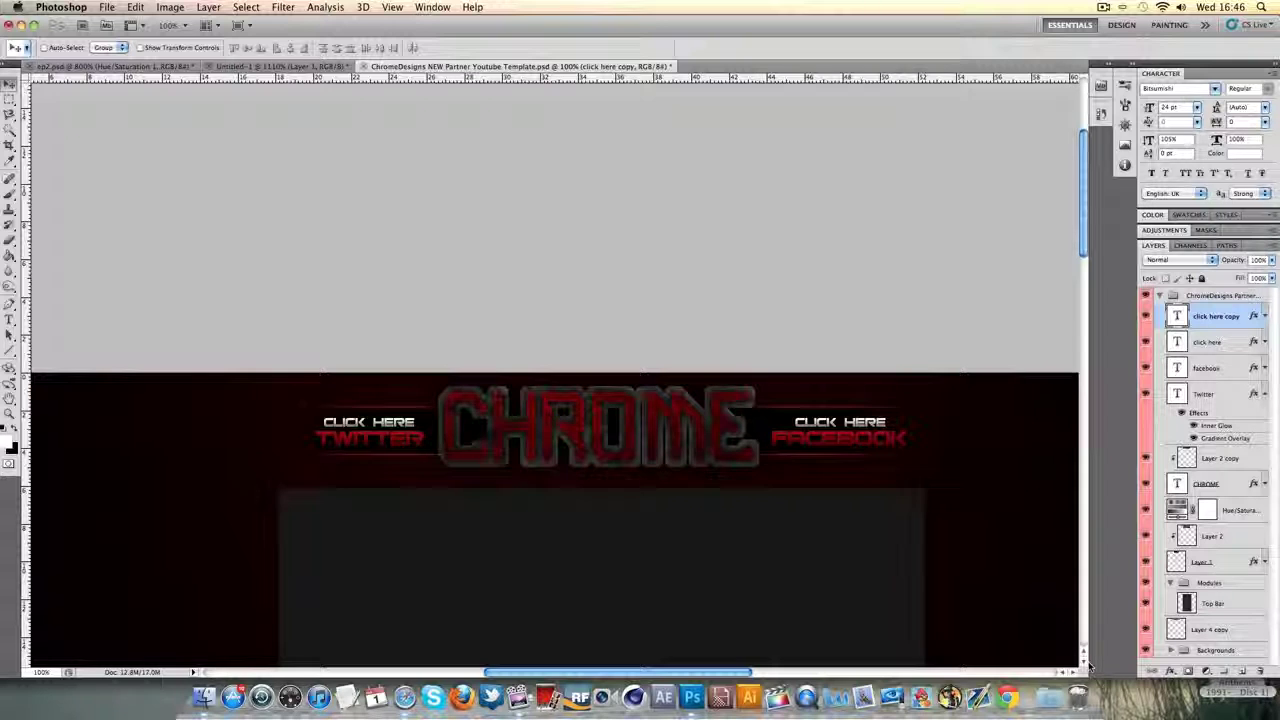
Step: Set the Twitter-side CLICK HERE to 20 pt and nudge it slightly right
left_click(13, 320)
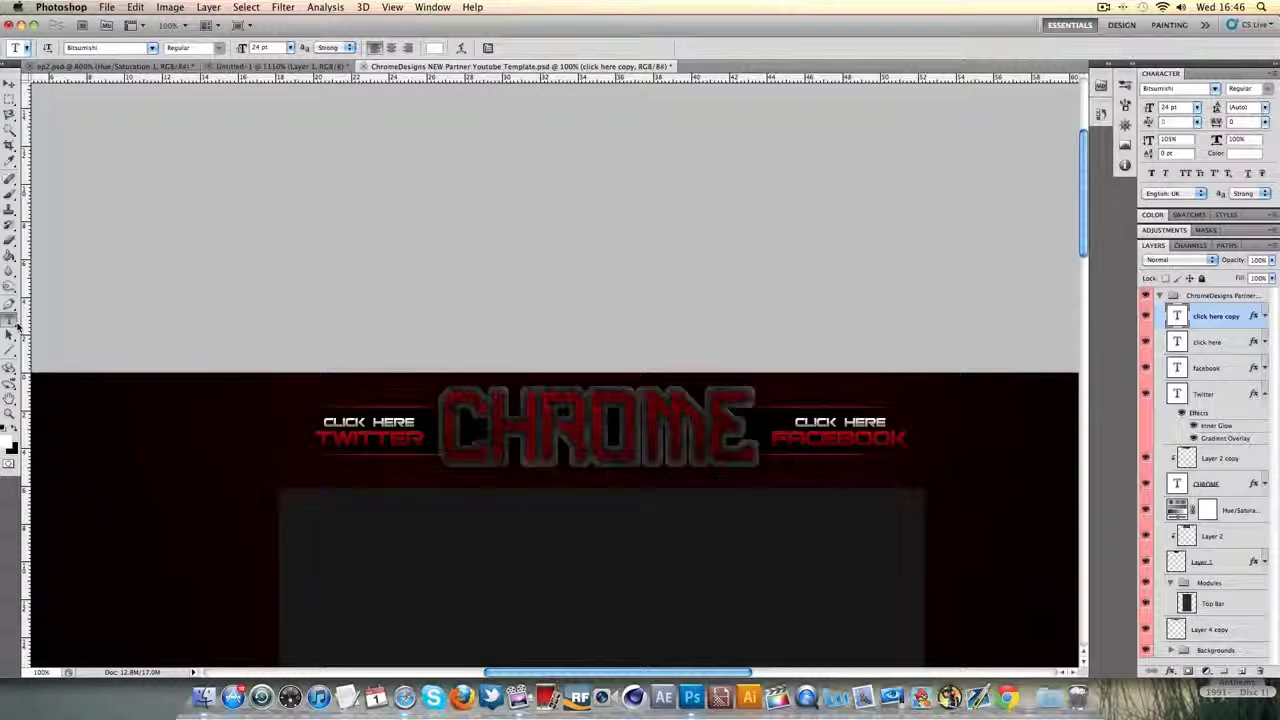
double_click(394, 422)
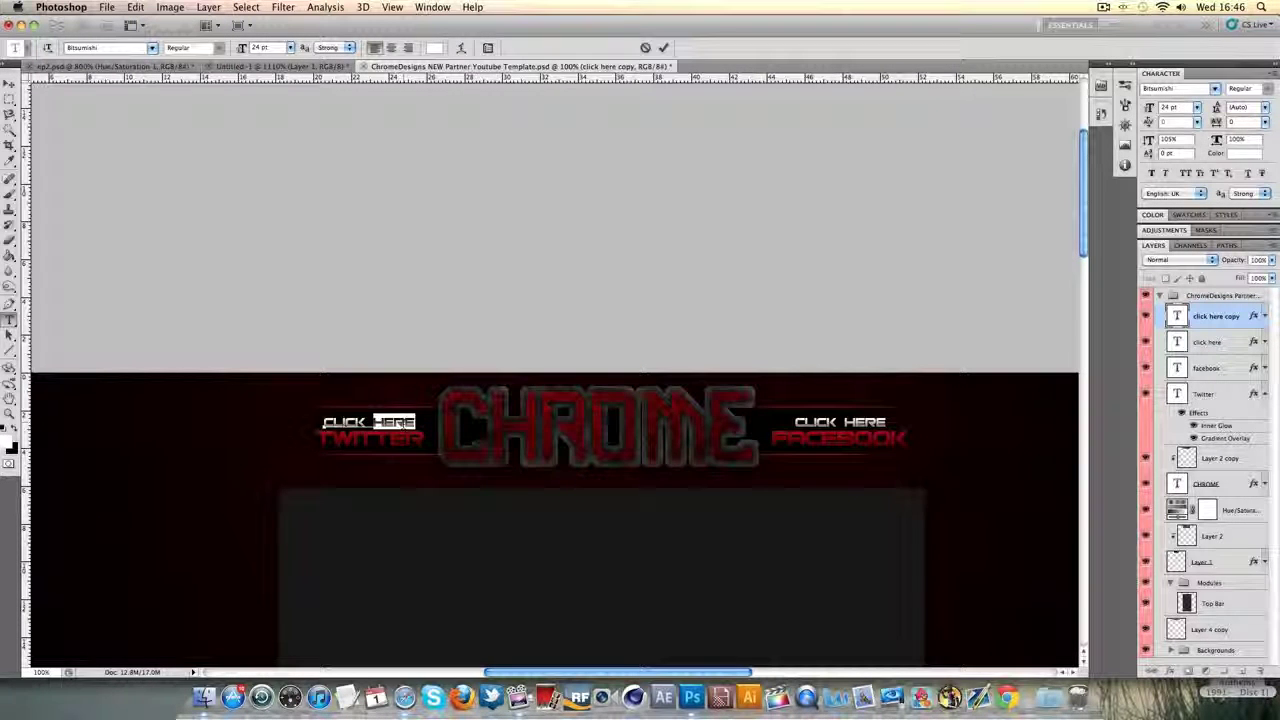
key("super+a")
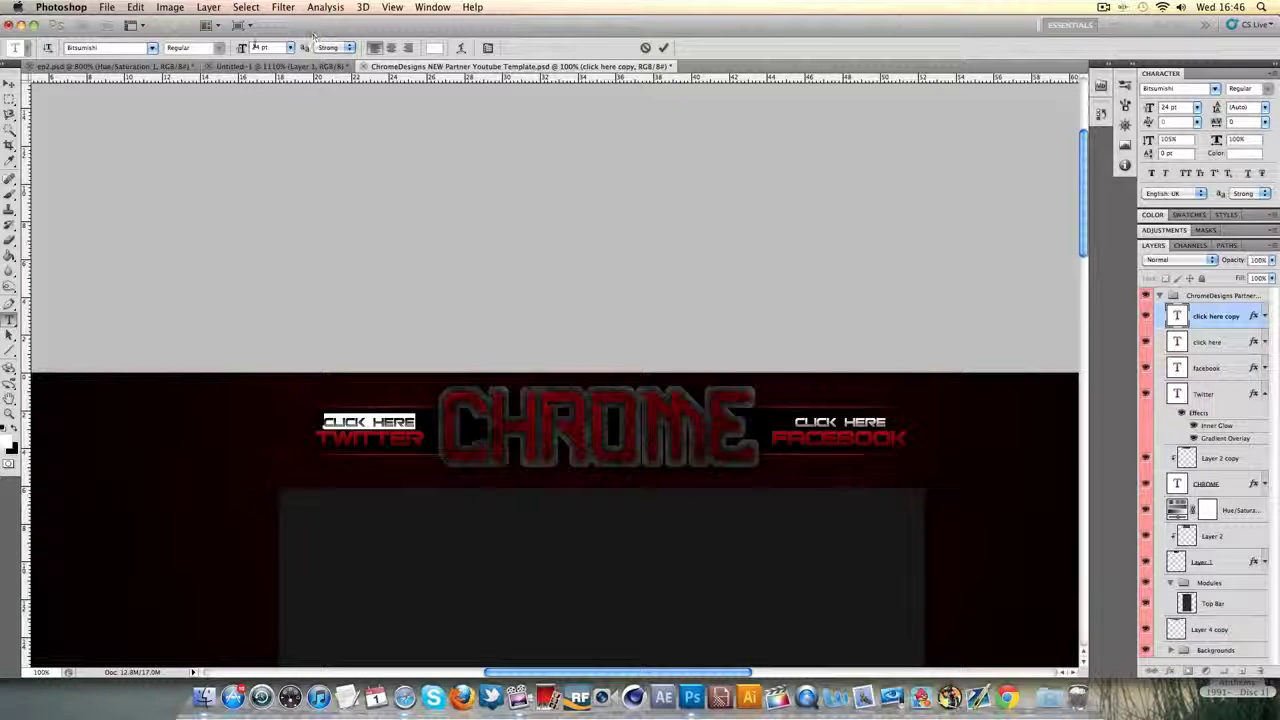
left_click(262, 47)
type("20")
key("Return")
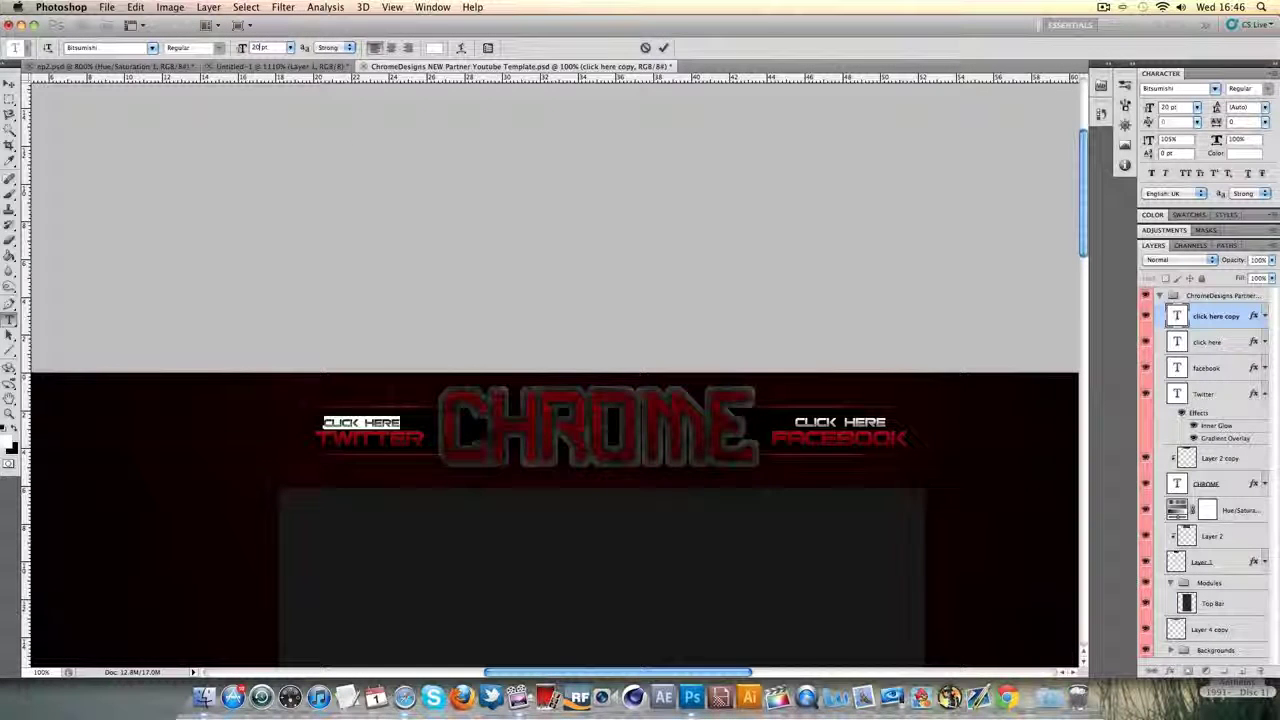
left_click(663, 47)
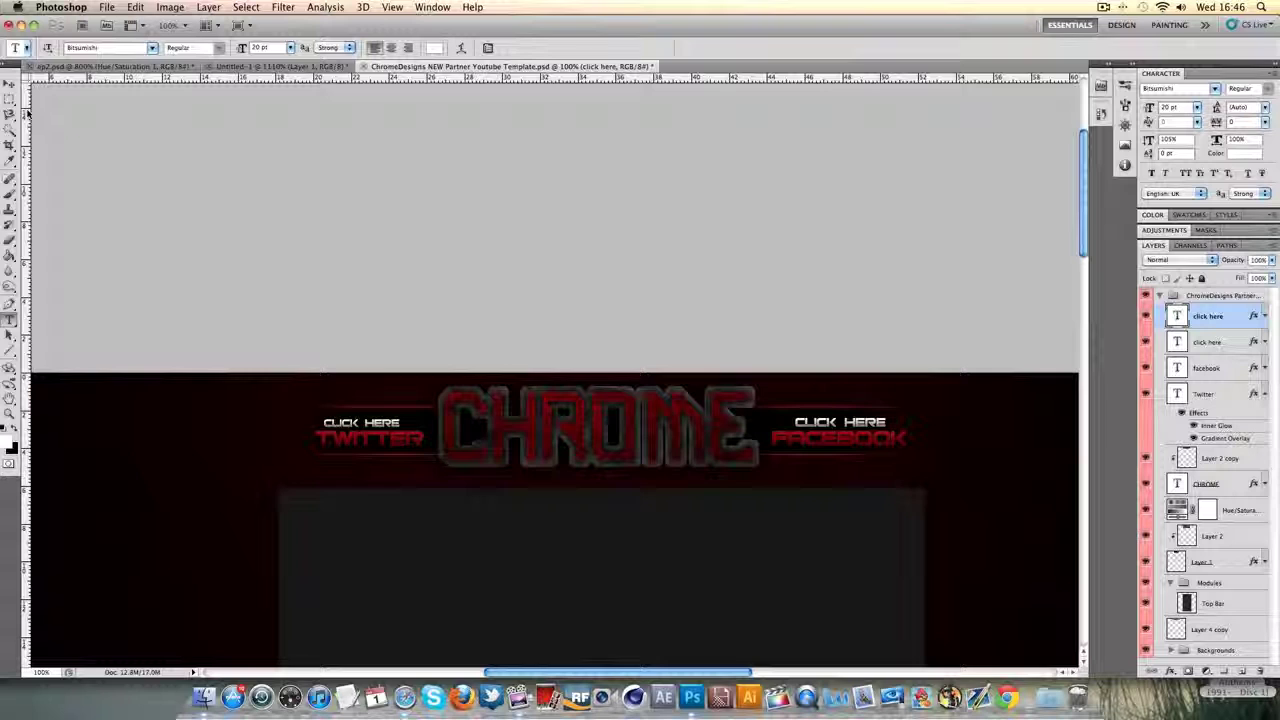
left_click(8, 84)
key("Right")
key("Right")
key("Right")
key("Right")
key("Right")
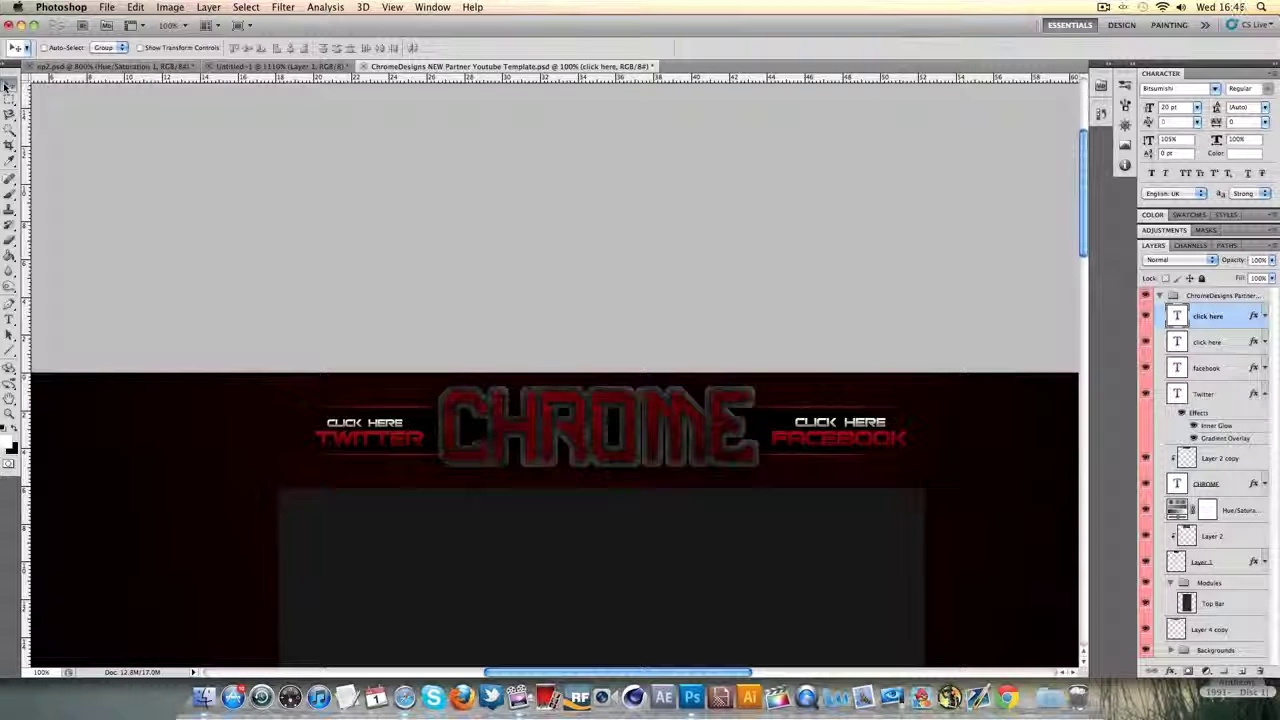
Step: Set the Facebook-side CLICK HERE to 20 pt, then bring up ep2.psd
left_click(1207, 342)
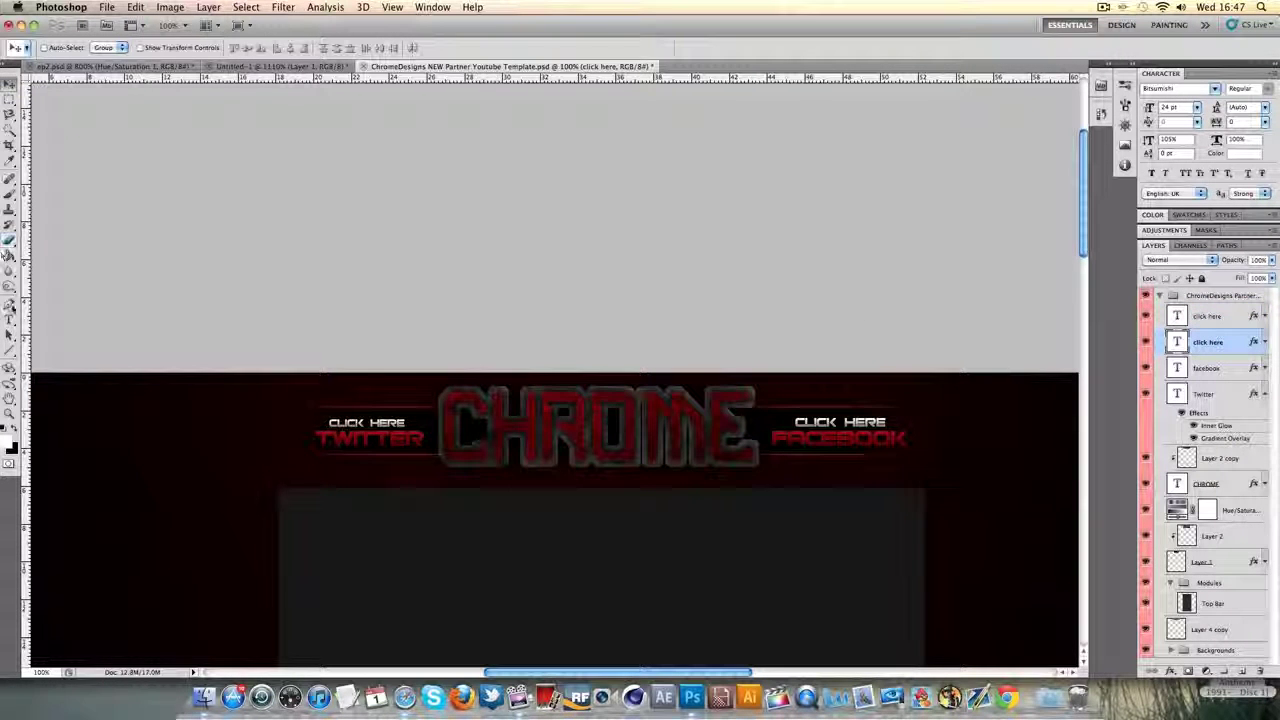
left_click(10, 318)
left_click_drag(888, 424, 786, 371)
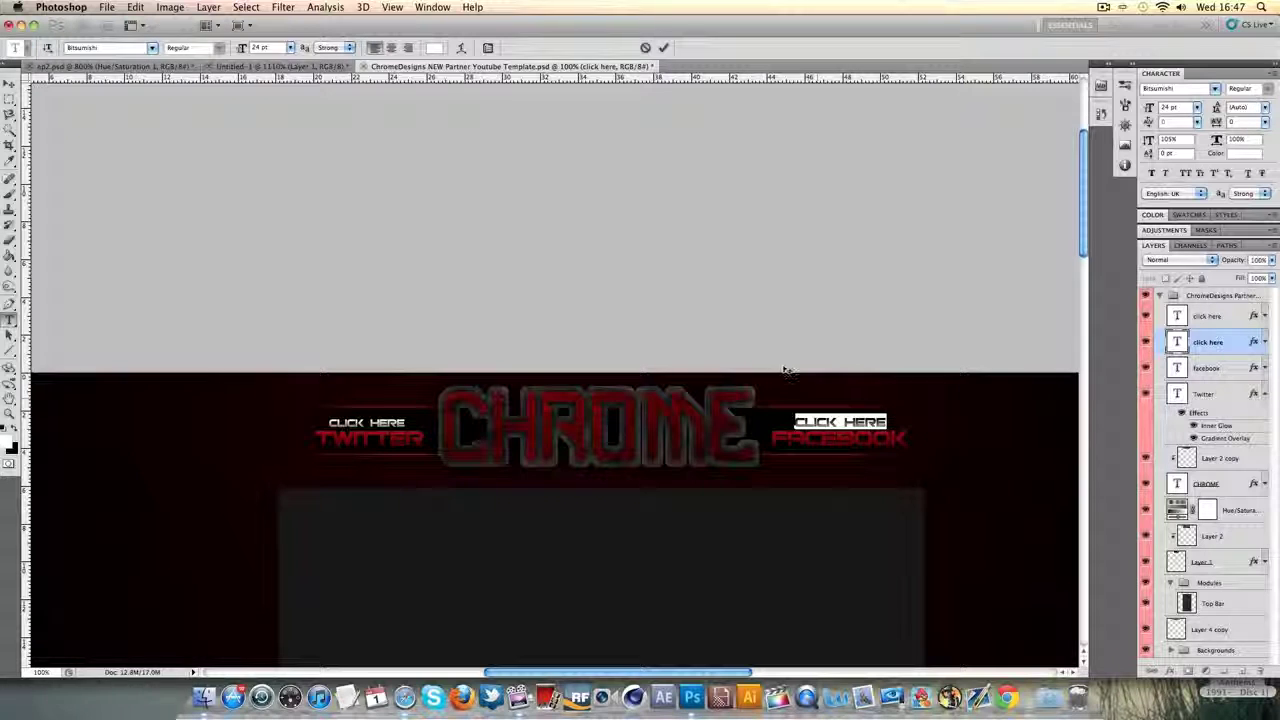
left_click(262, 47)
type("20")
key("Return")
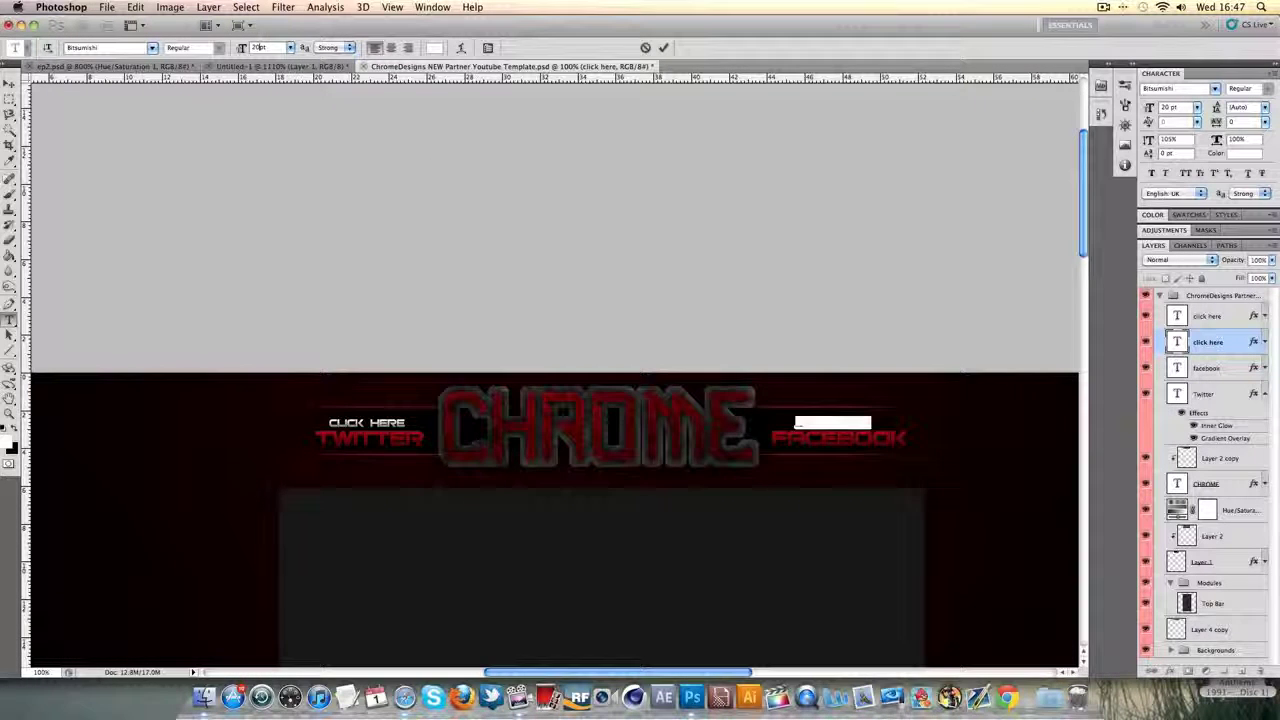
left_click(663, 47)
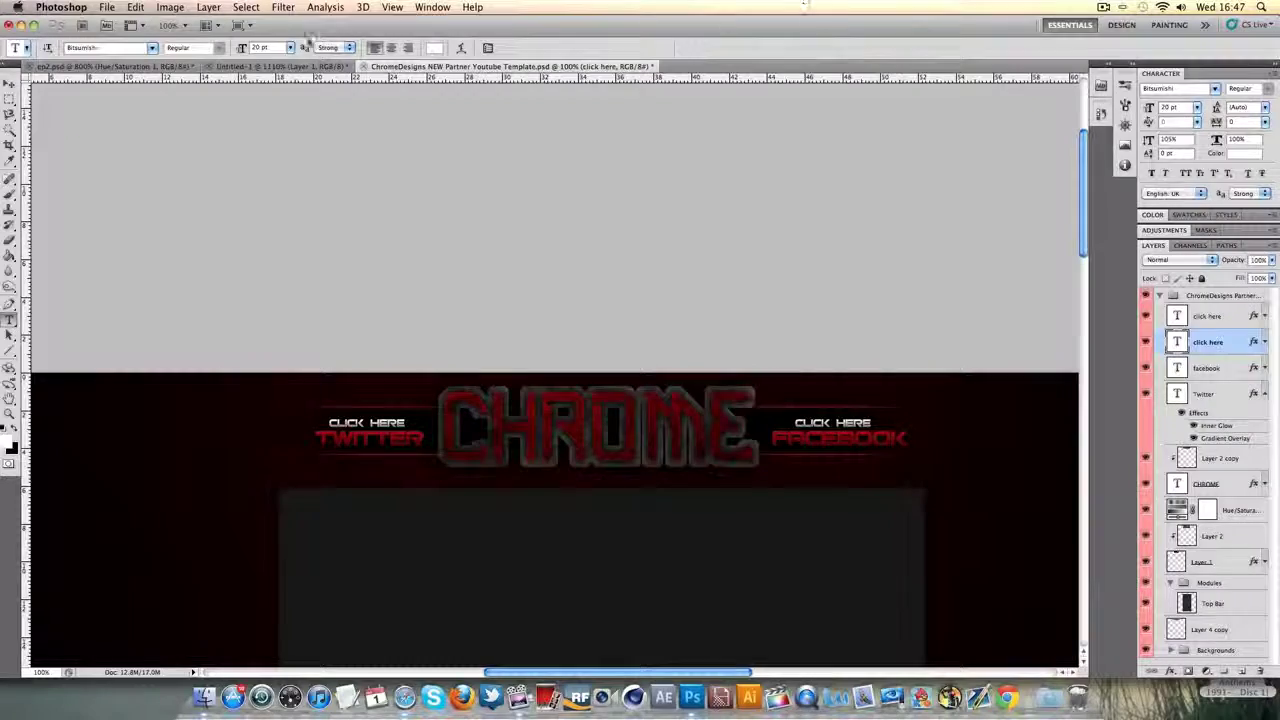
left_click(110, 66)
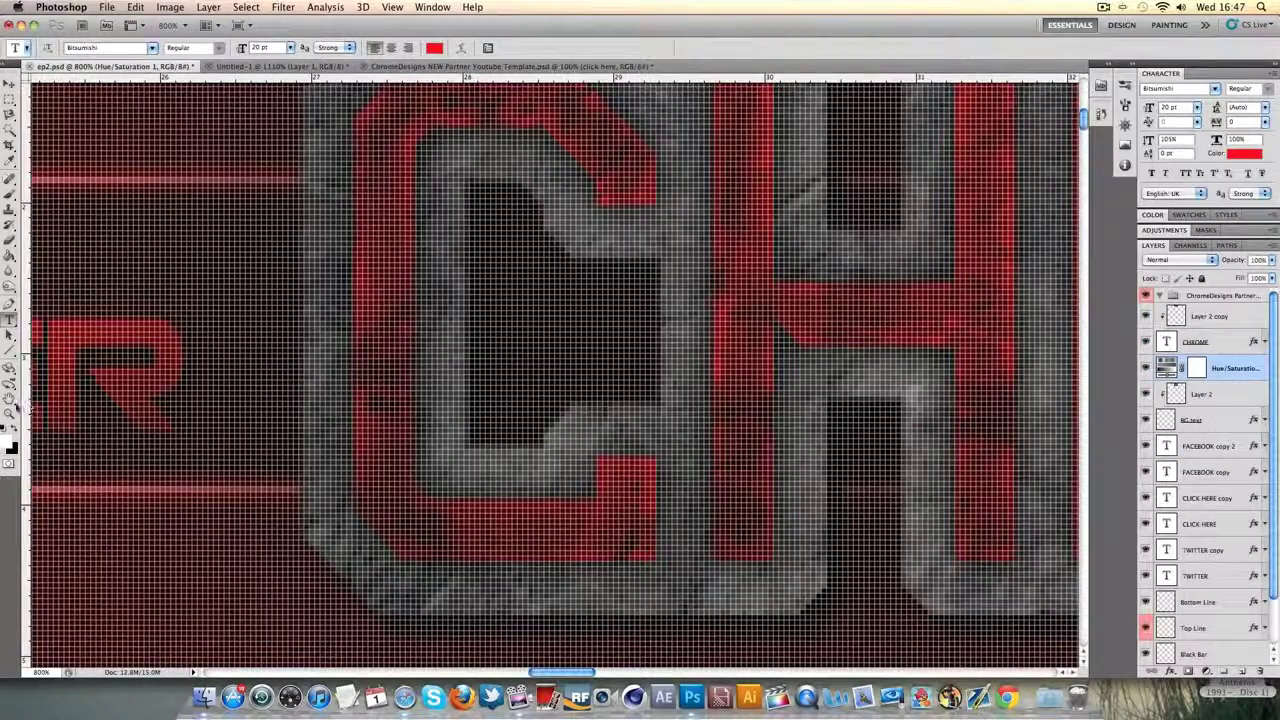
Step: Fit ep2.psd on screen, zoom in on its CHROME header, then zoom out
left_click(9, 412)
right_click(166, 370)
left_click(190, 380)
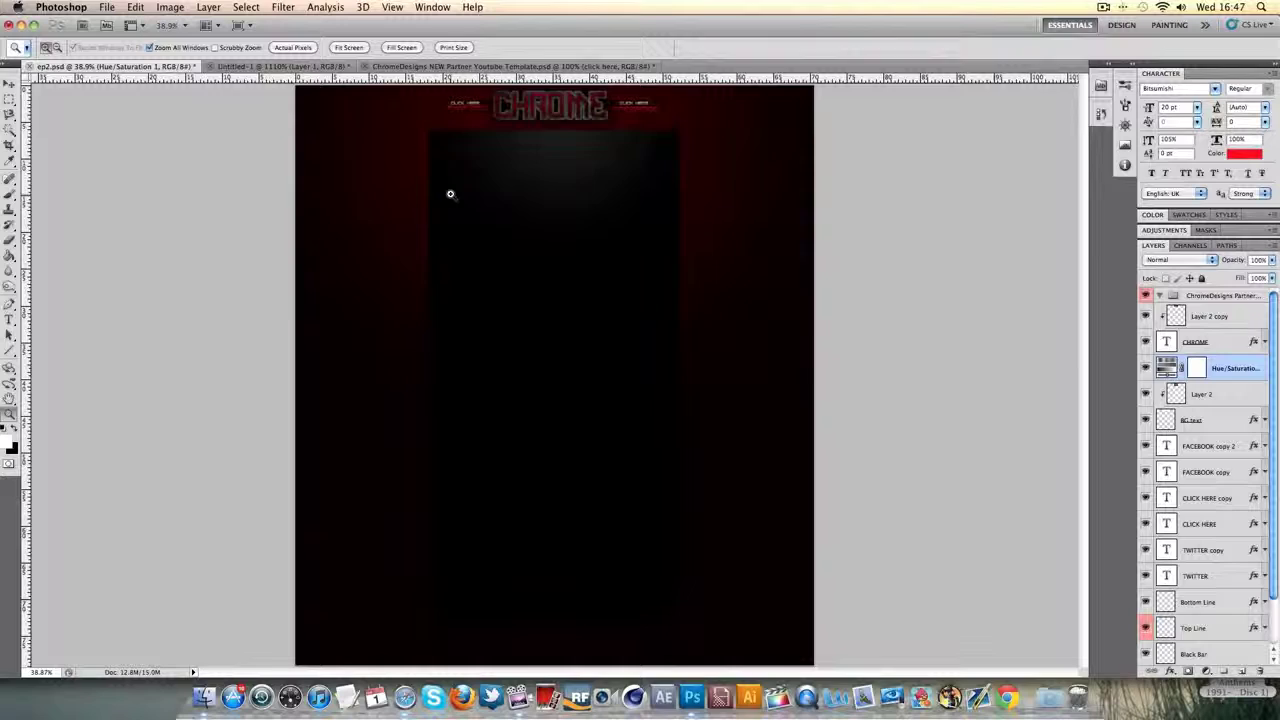
left_click(560, 110)
left_click(549, 370)
left_click(549, 370)
left_click(549, 370)
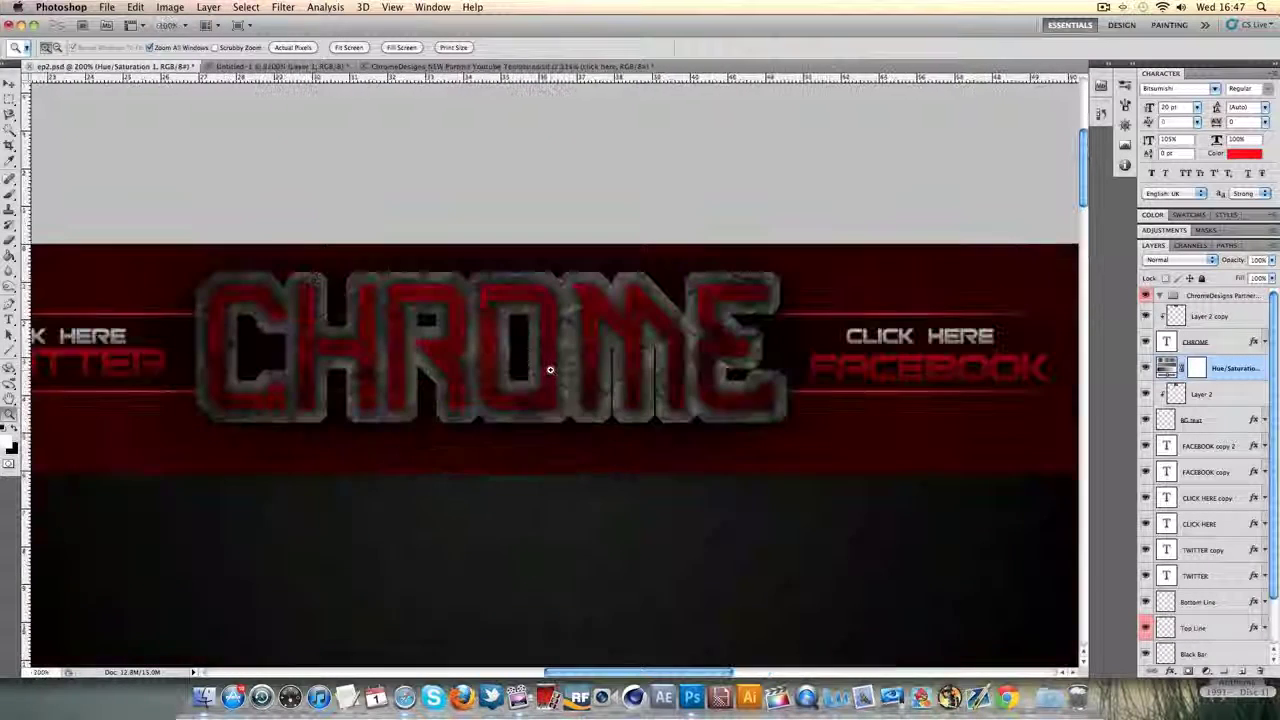
right_click(549, 370)
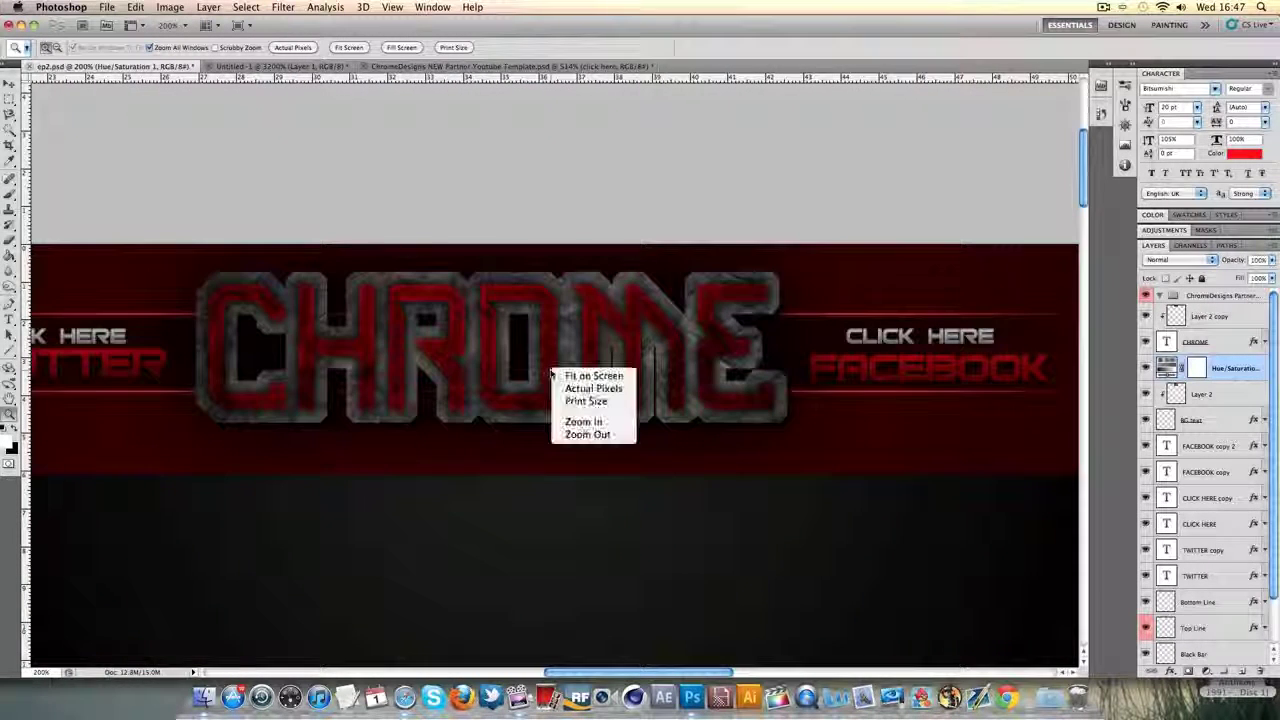
left_click(585, 435)
Step: Fit the ChromeDesigns template on screen and zoom its banner to actual size
left_click(535, 66)
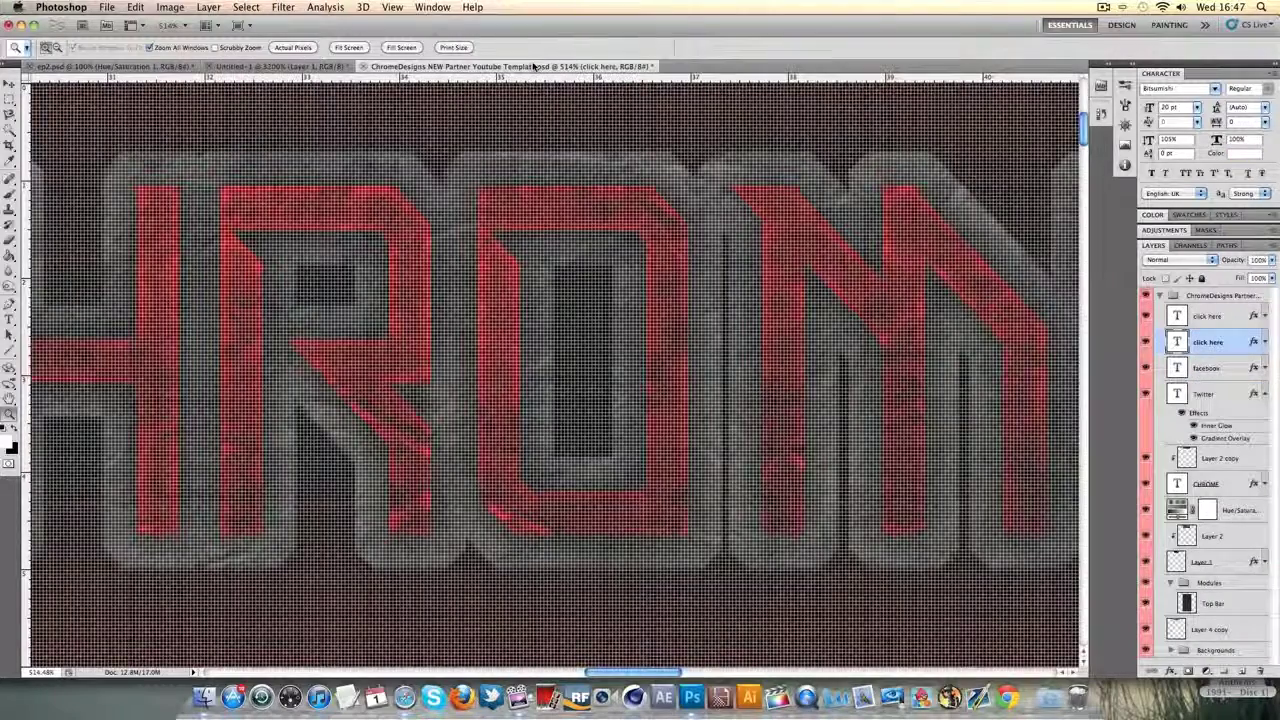
right_click(272, 178)
left_click(290, 191)
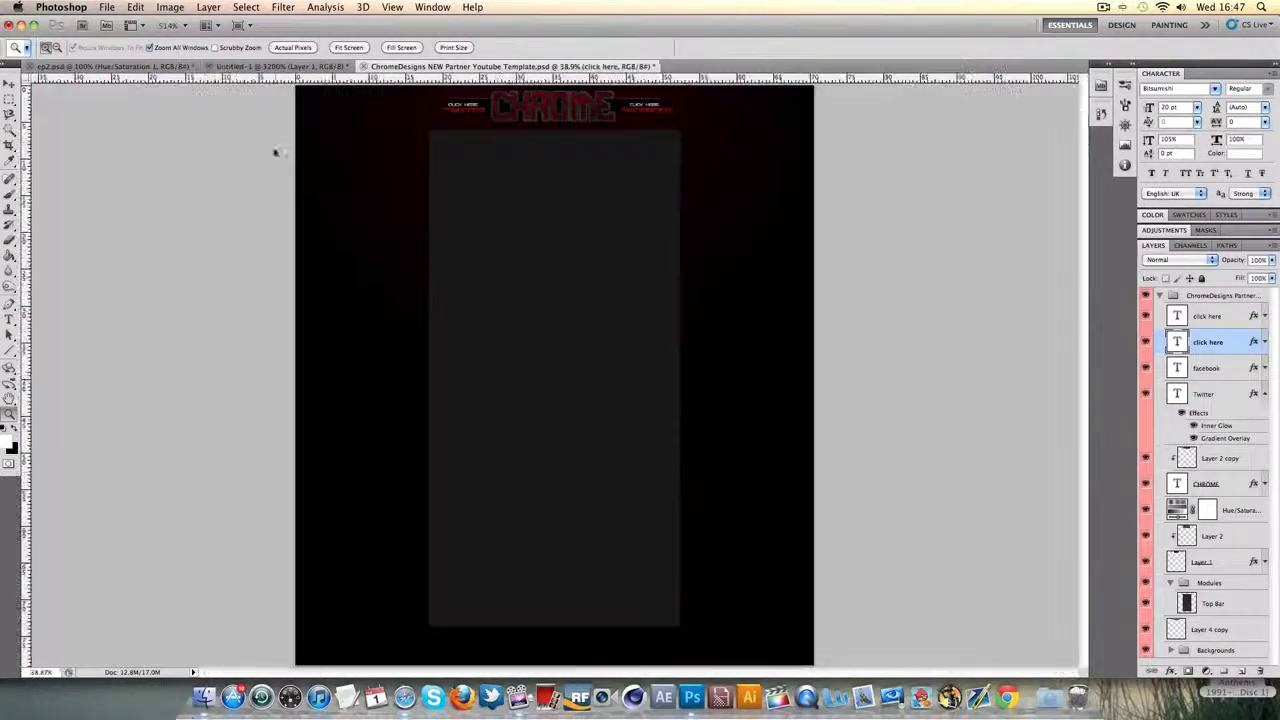
left_click(160, 66)
left_click(510, 66)
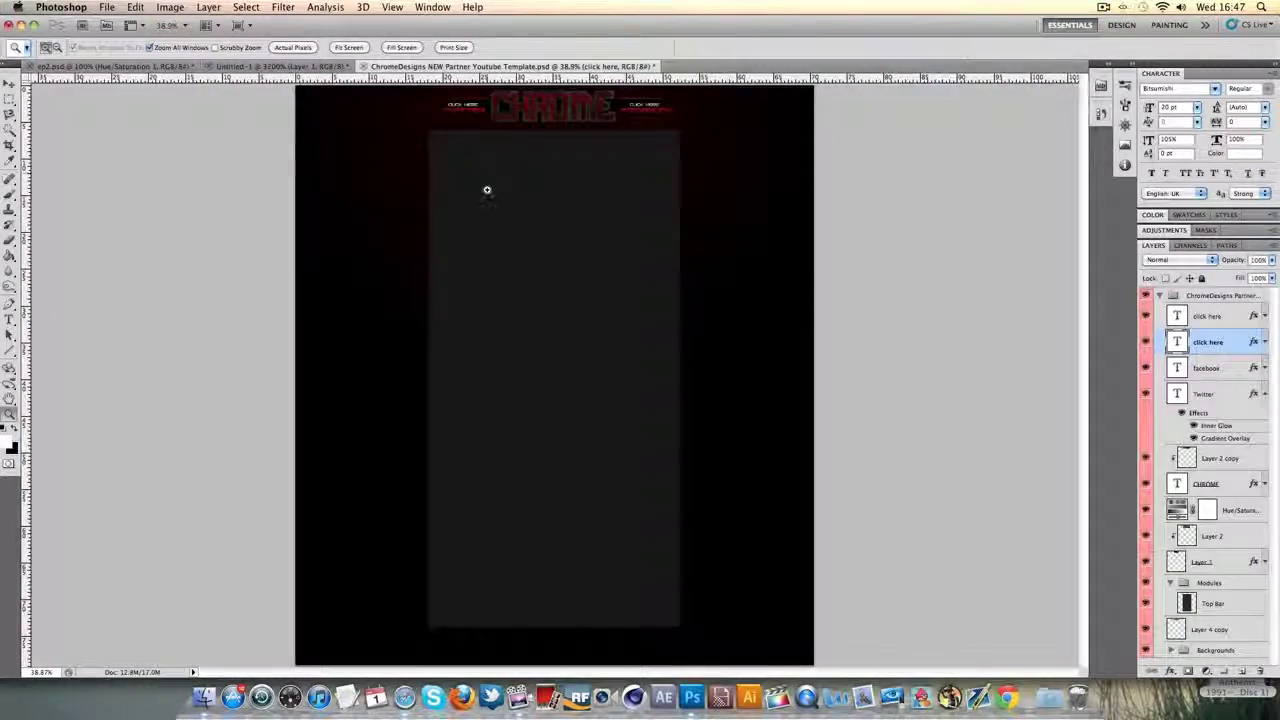
left_click(552, 97)
left_click(535, 385)
left_click(535, 385)
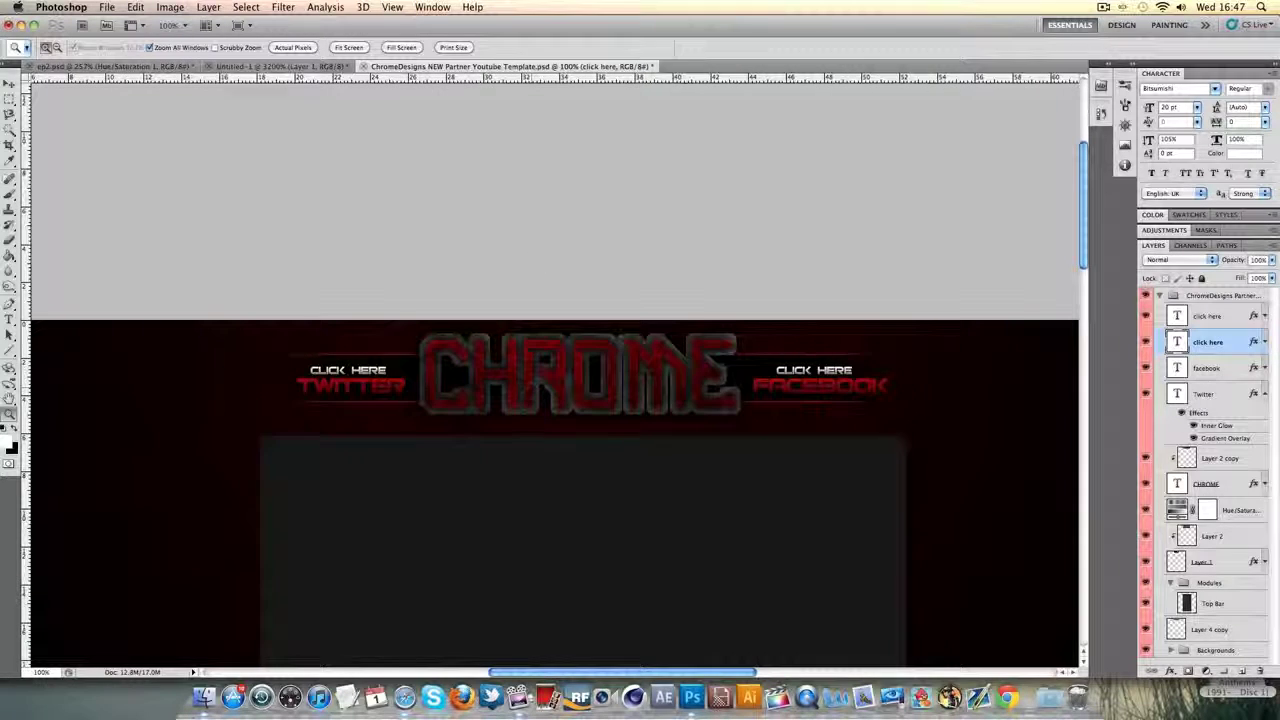
Step: Zoom ep2.psd out to actual size, return to ChromeDesigns, and expand the Backgrounds group
left_click(118, 66)
scroll(366, 251, "up", 5)
right_click(368, 250)
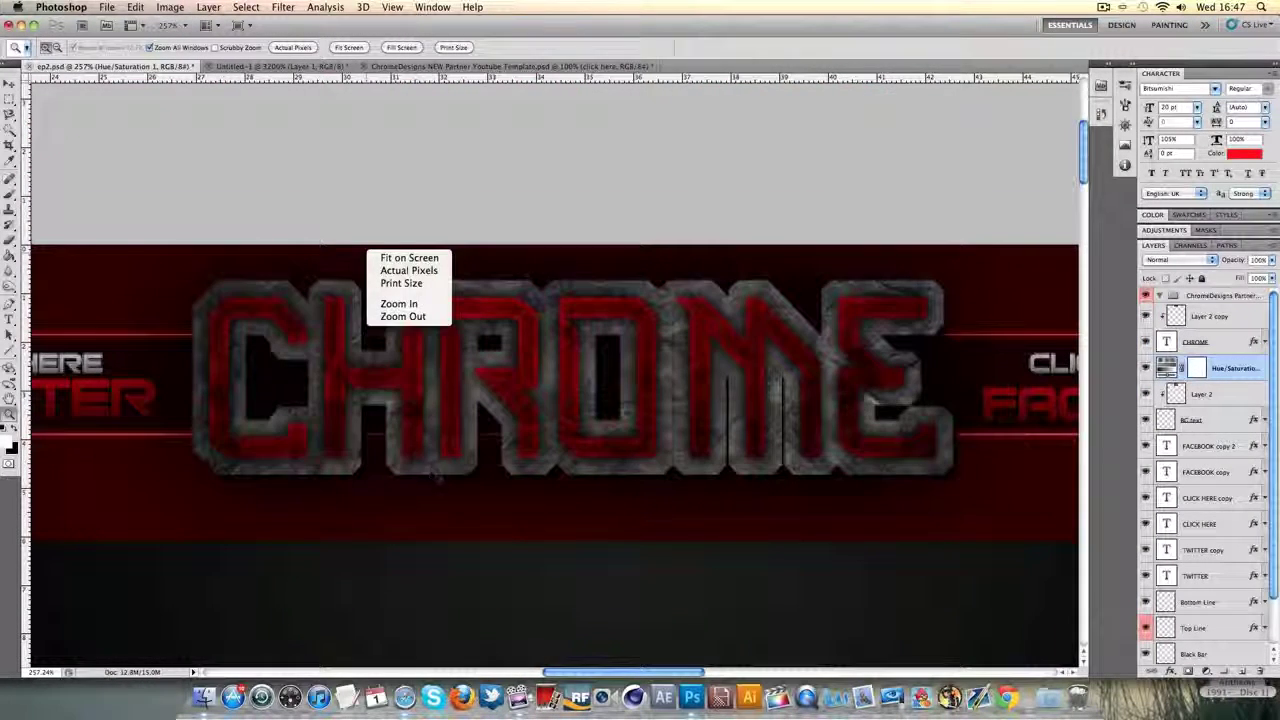
left_click(408, 317)
right_click(416, 318)
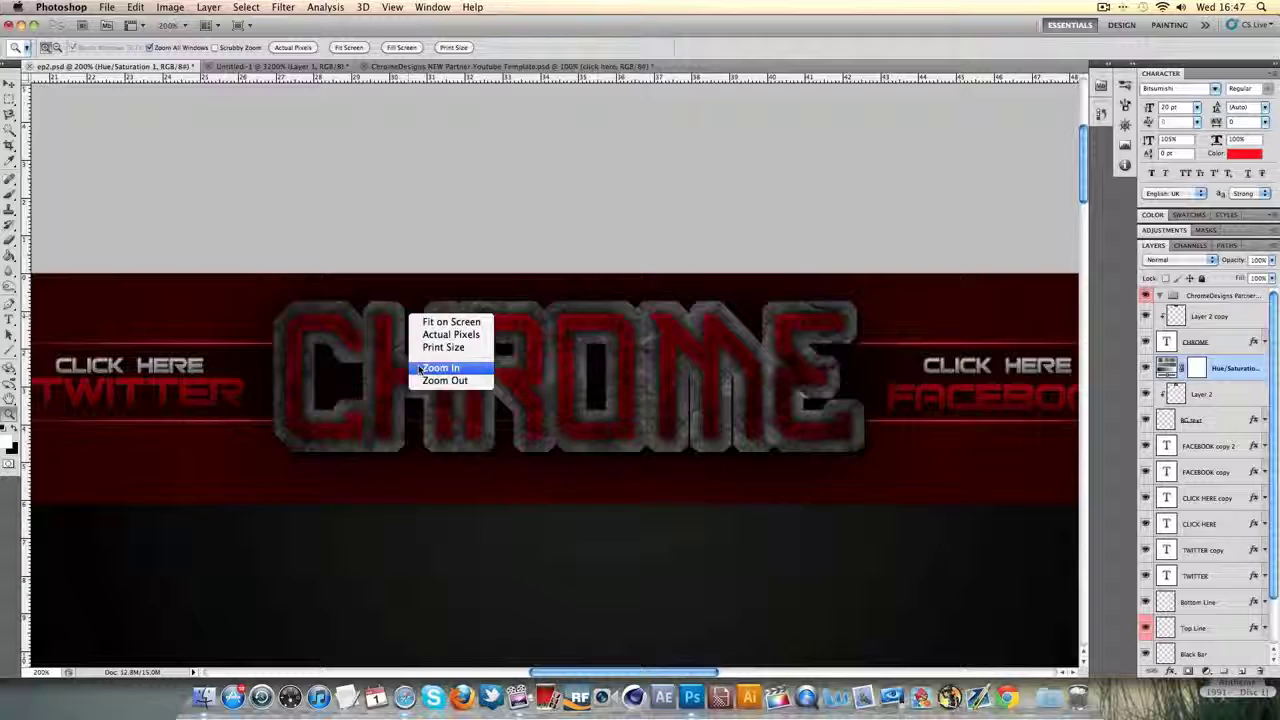
left_click(421, 379)
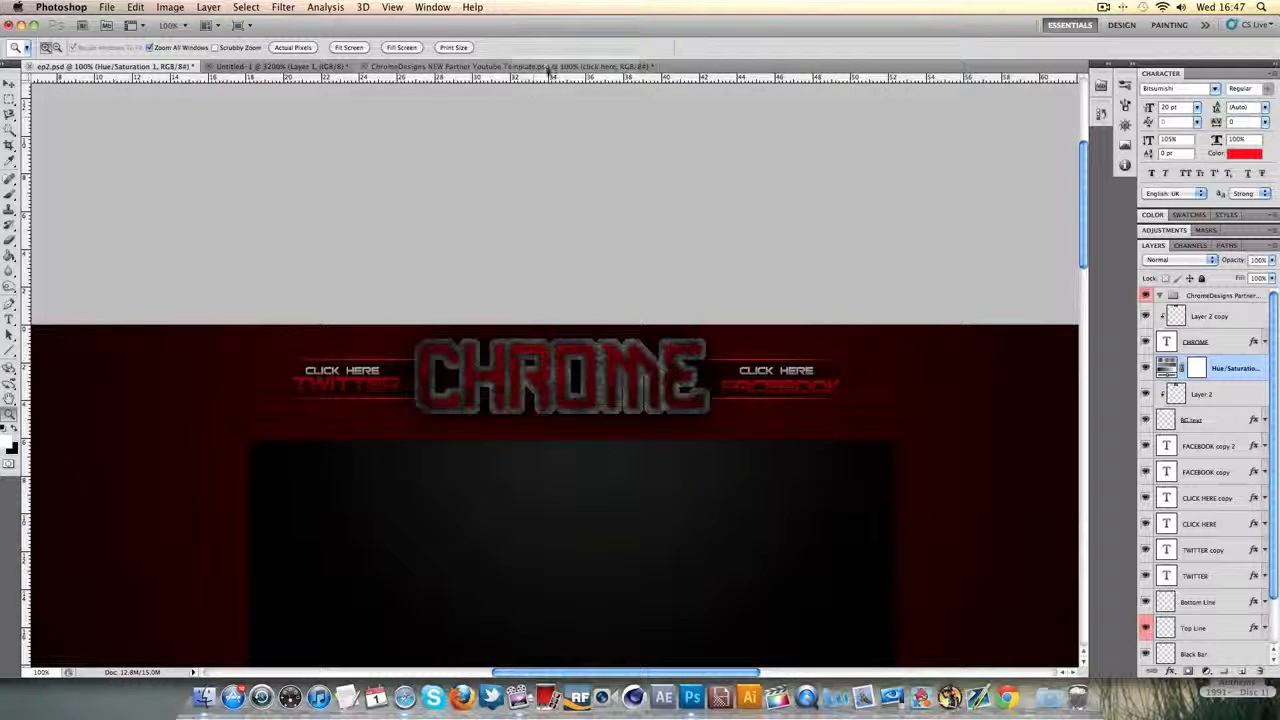
left_click(549, 66)
scroll(573, 178, "up", 3)
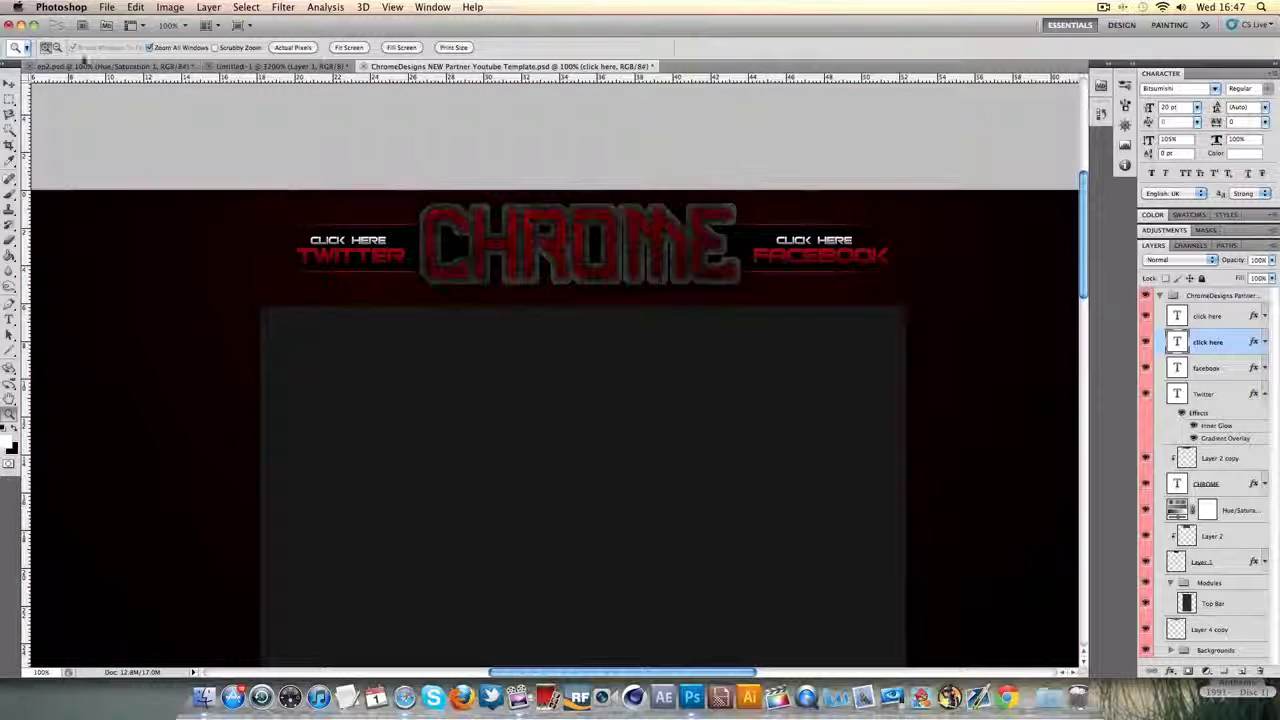
left_click(78, 66)
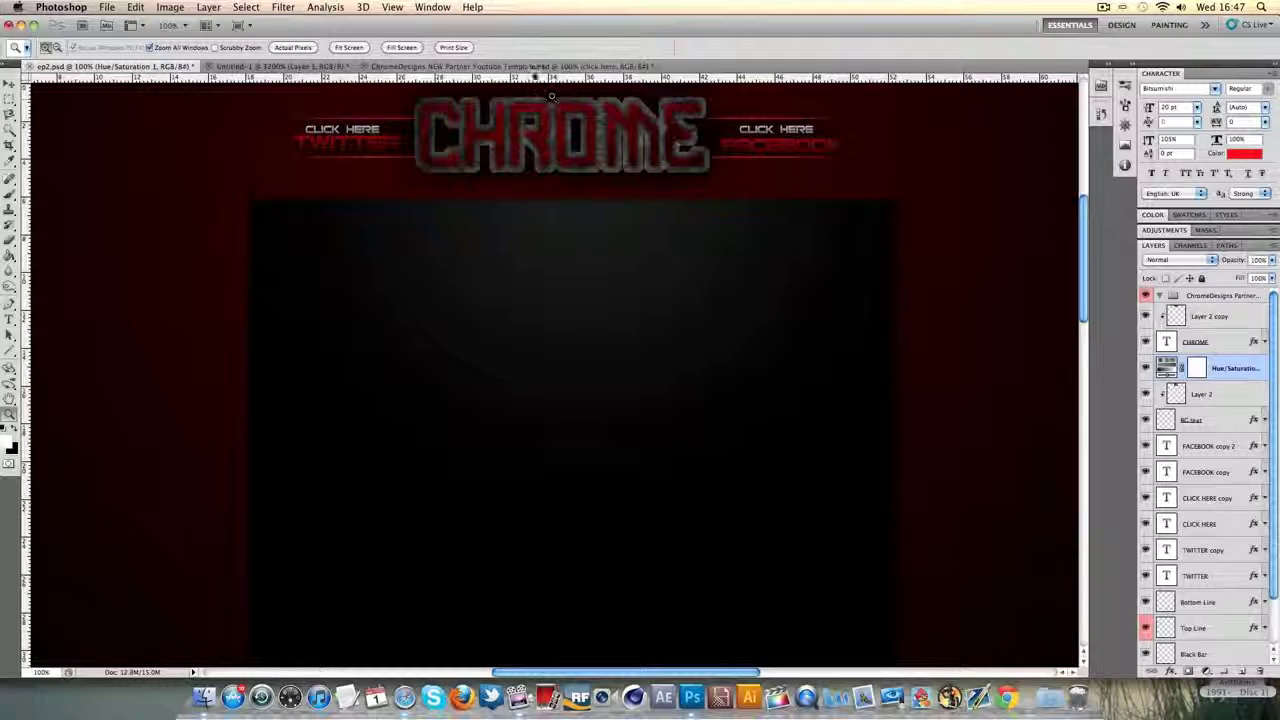
key("ctrl+shift+Tab")
scroll(642, 210, "up", 3)
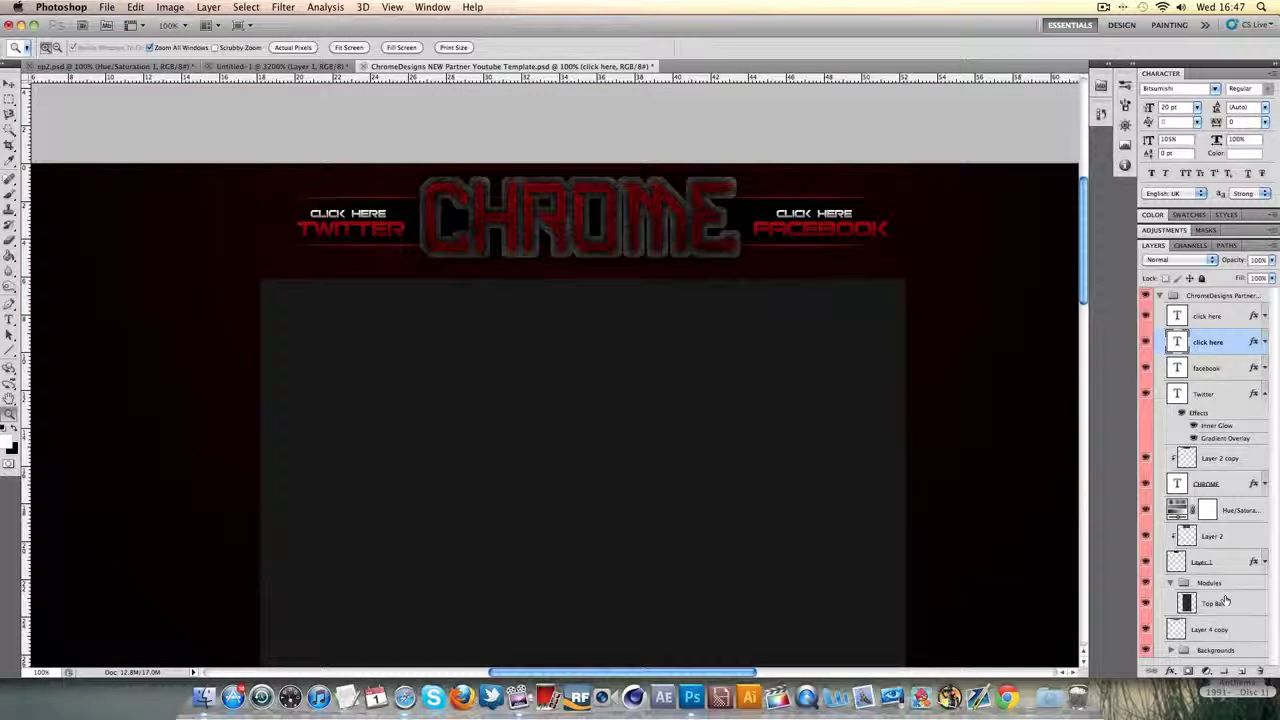
left_click(1172, 650)
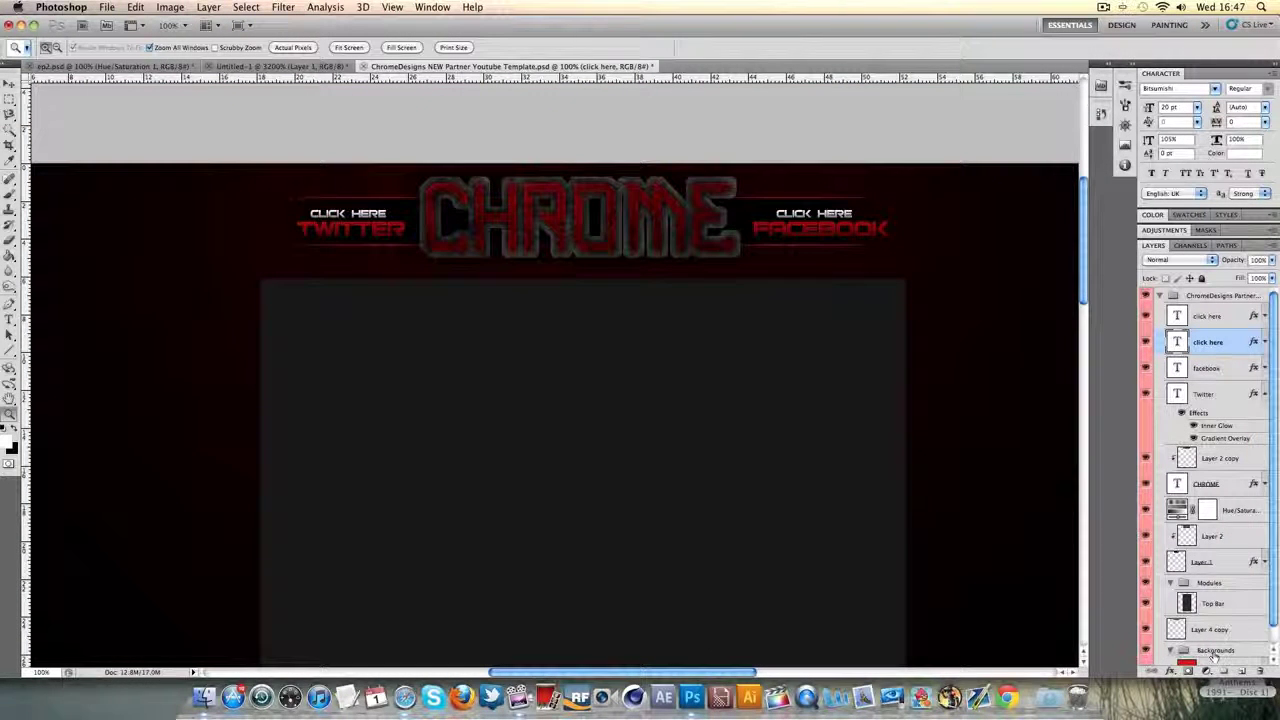
Step: Change the Background gradient overlay's right stop to #6b0202, then compare against ep2.psd
left_click(1216, 650)
key("h")
double_click(1232, 664)
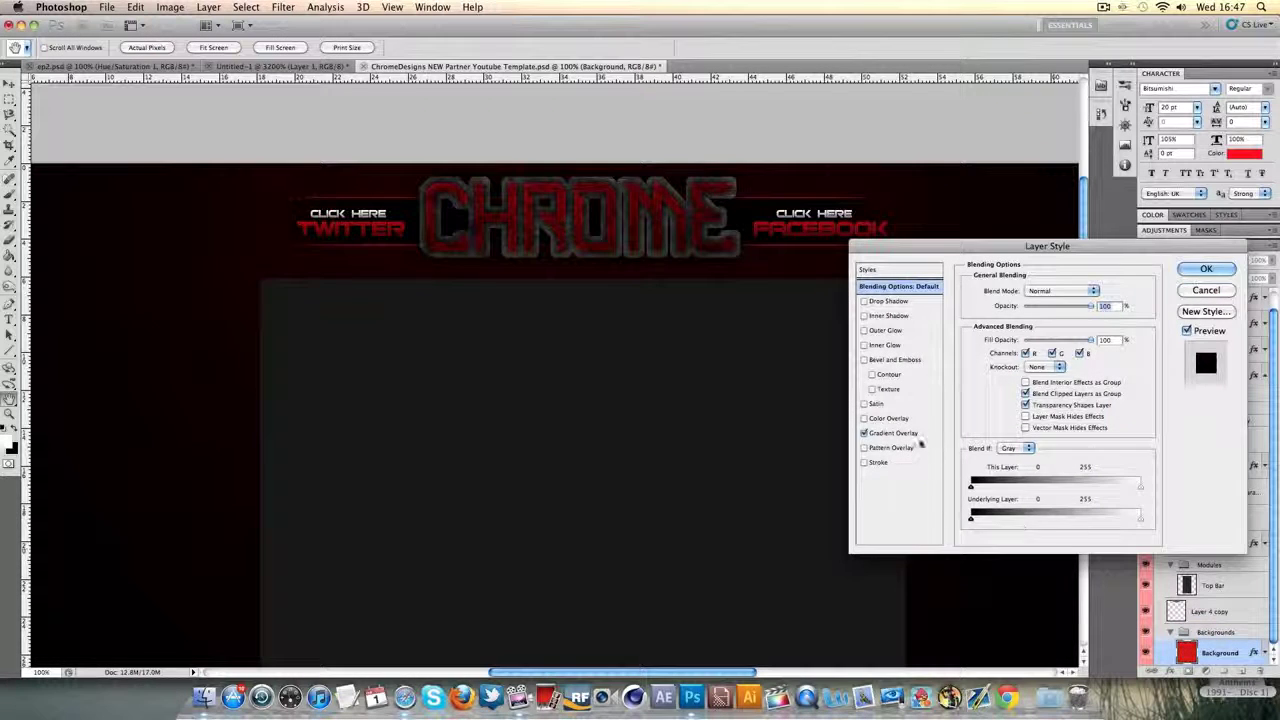
left_click(900, 432)
left_click(1040, 320)
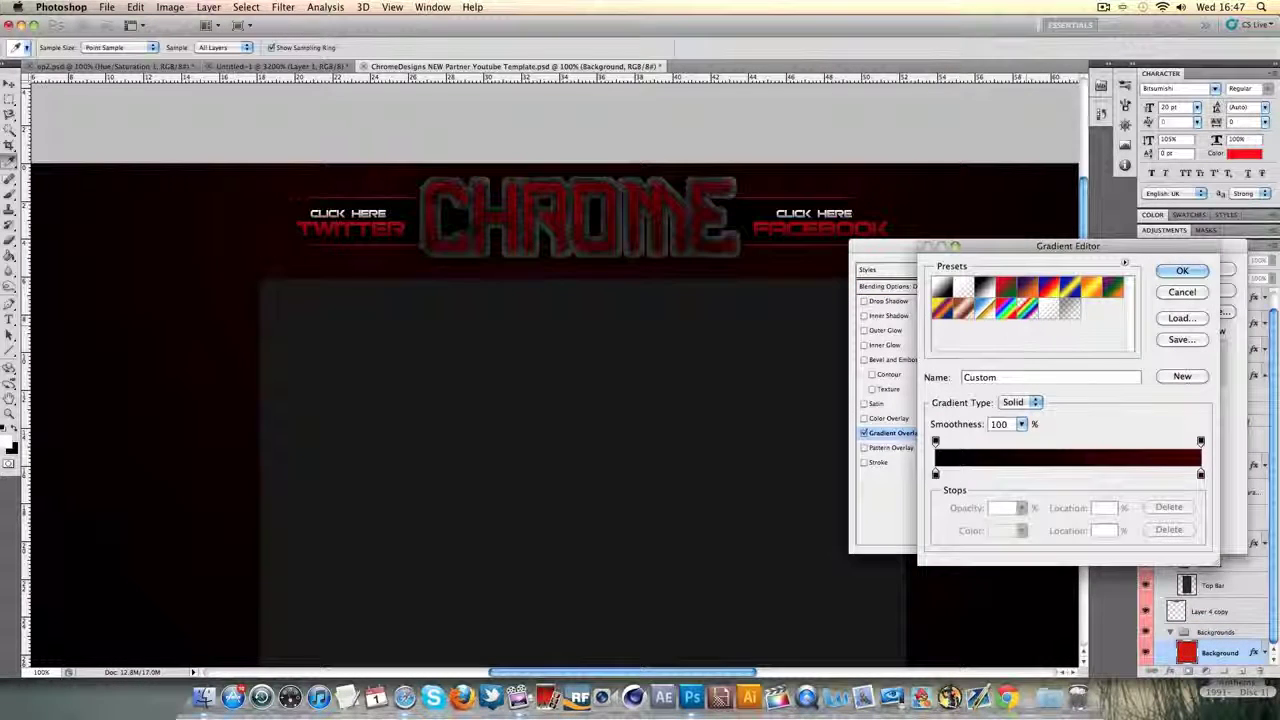
double_click(1192, 477)
left_click_drag(1086, 440, 1080, 408)
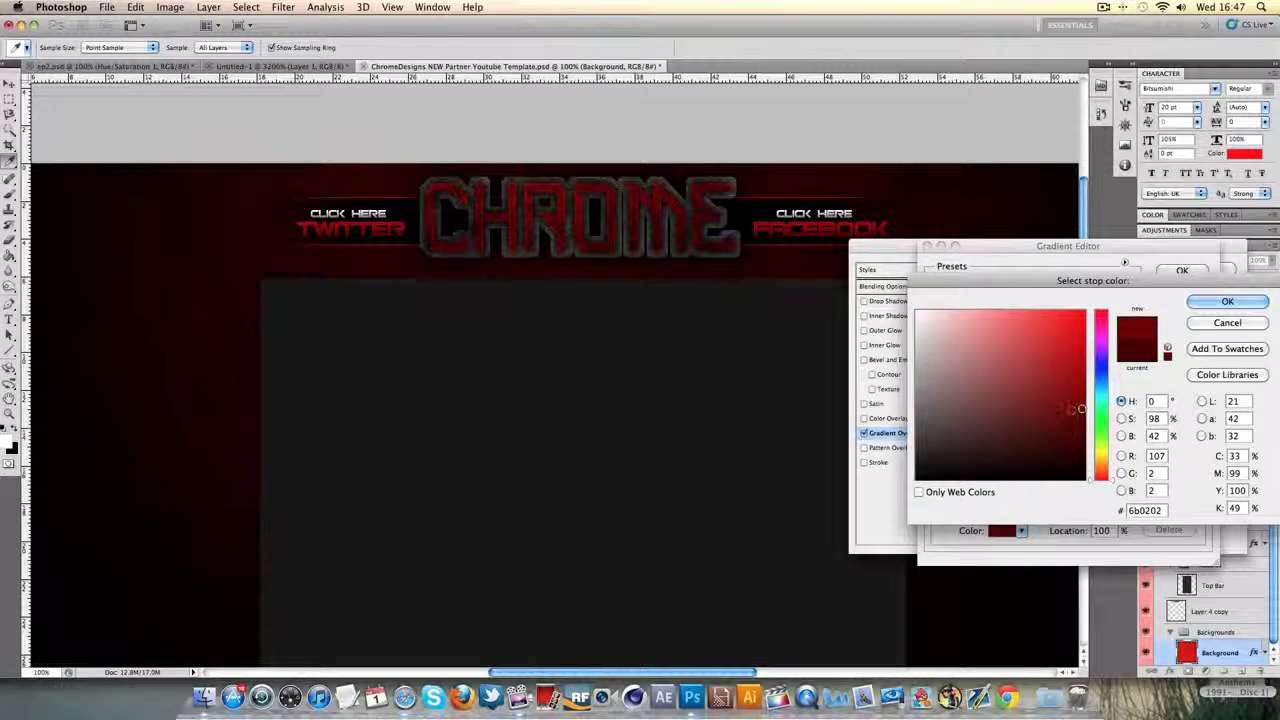
left_click(1227, 301)
left_click(1180, 270)
left_click(1188, 275)
left_click(100, 66)
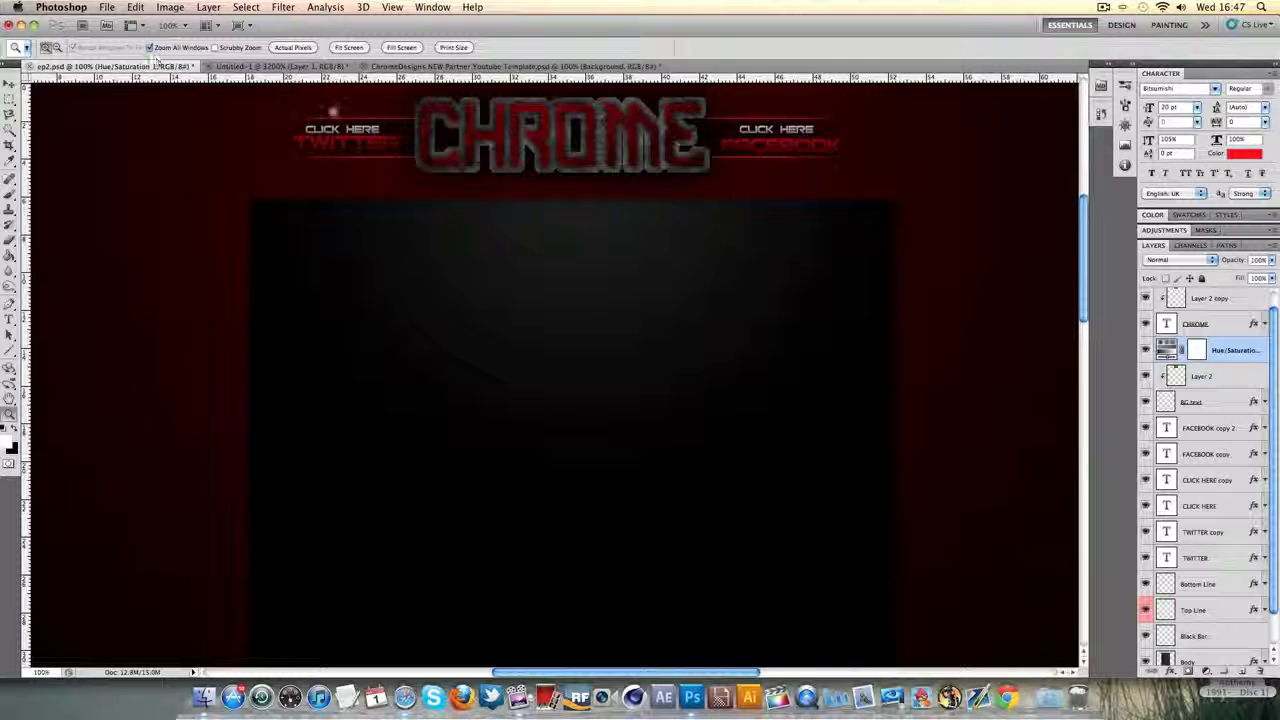
left_click(470, 66)
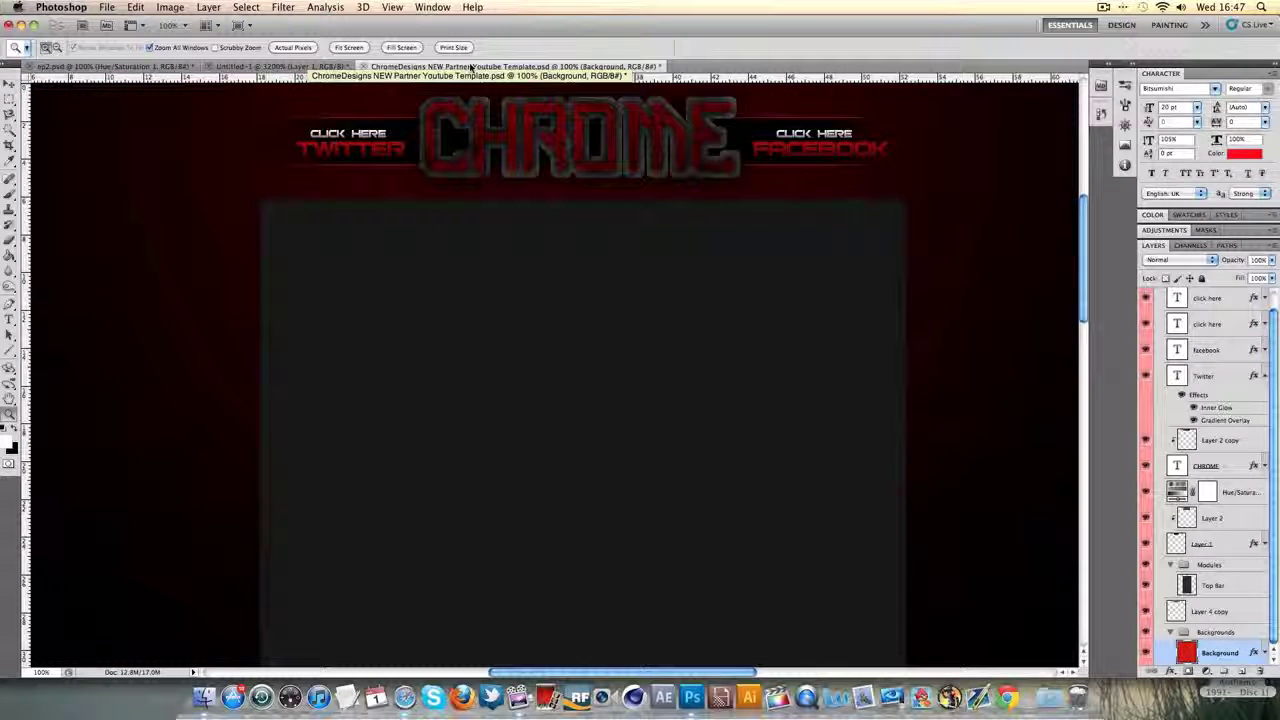